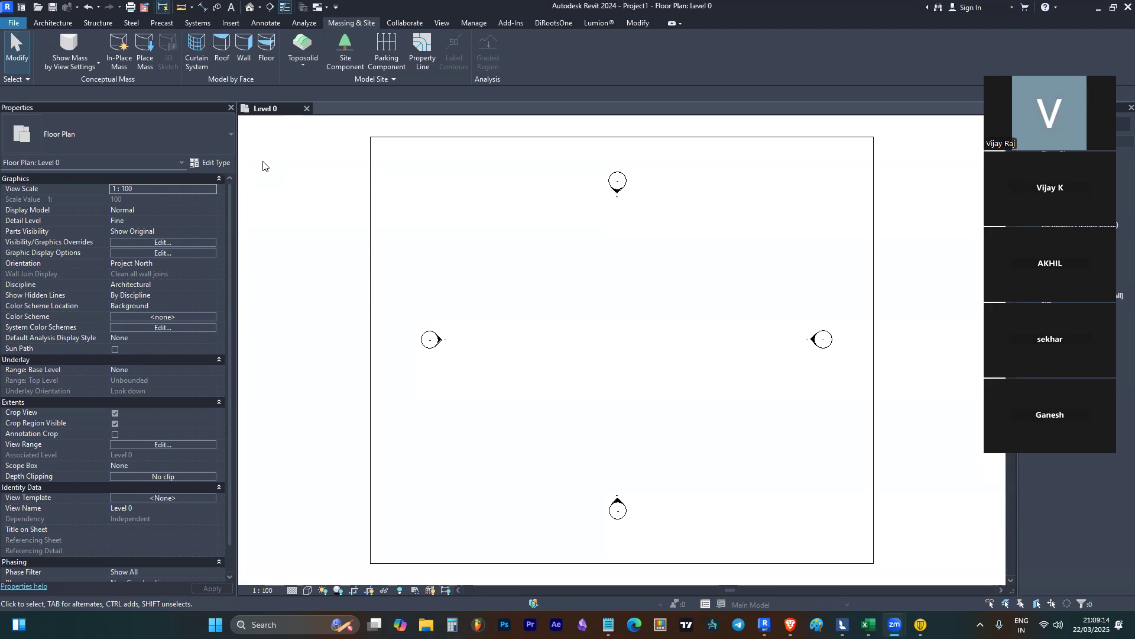
- Start a new in-place model component to bring up its family category settings
click(53, 23)
click(139, 56)
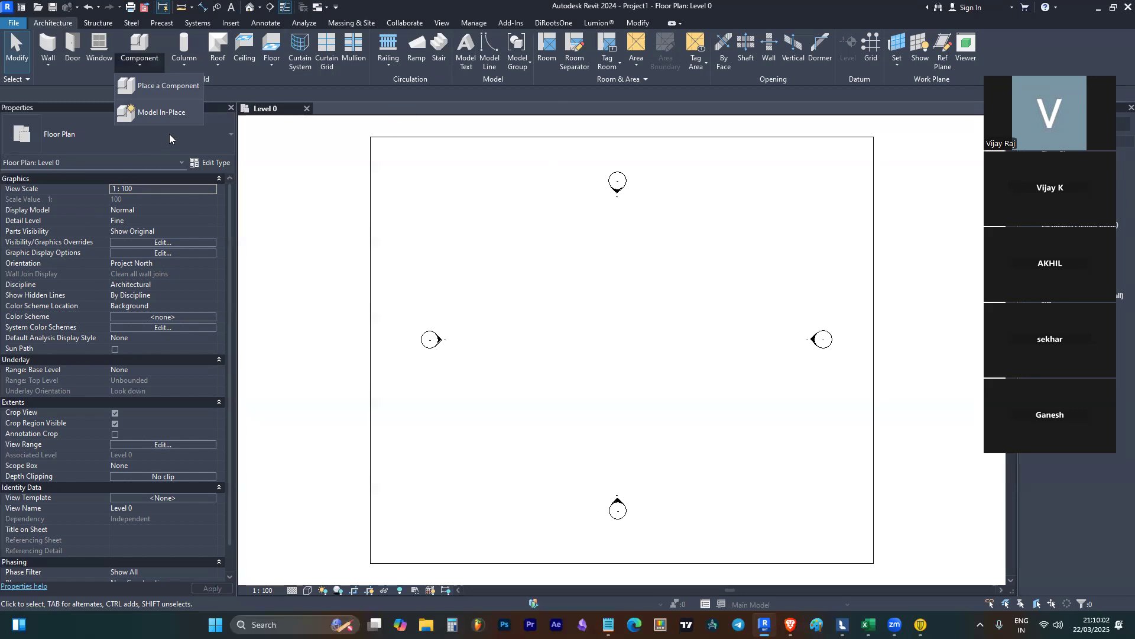
click(178, 113)
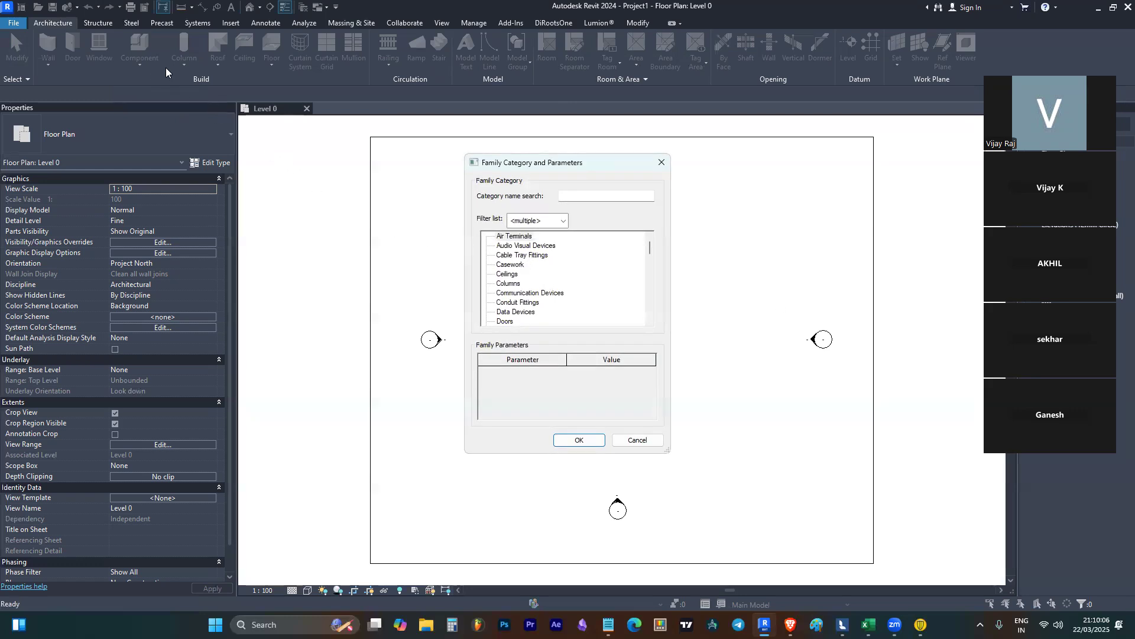
key(Escape)
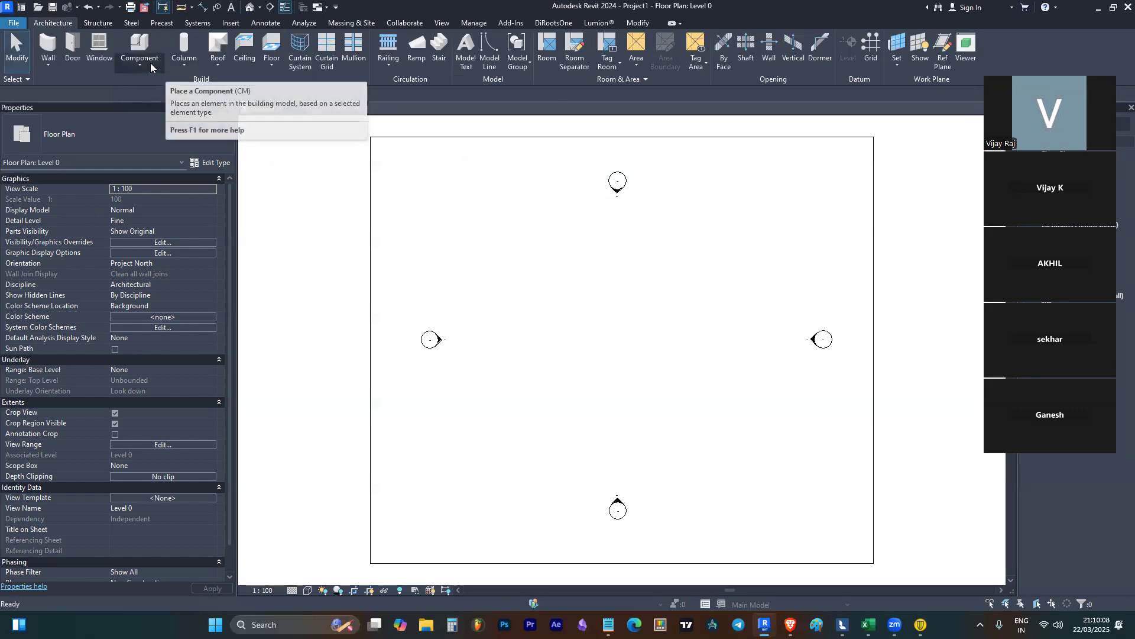
click(151, 63)
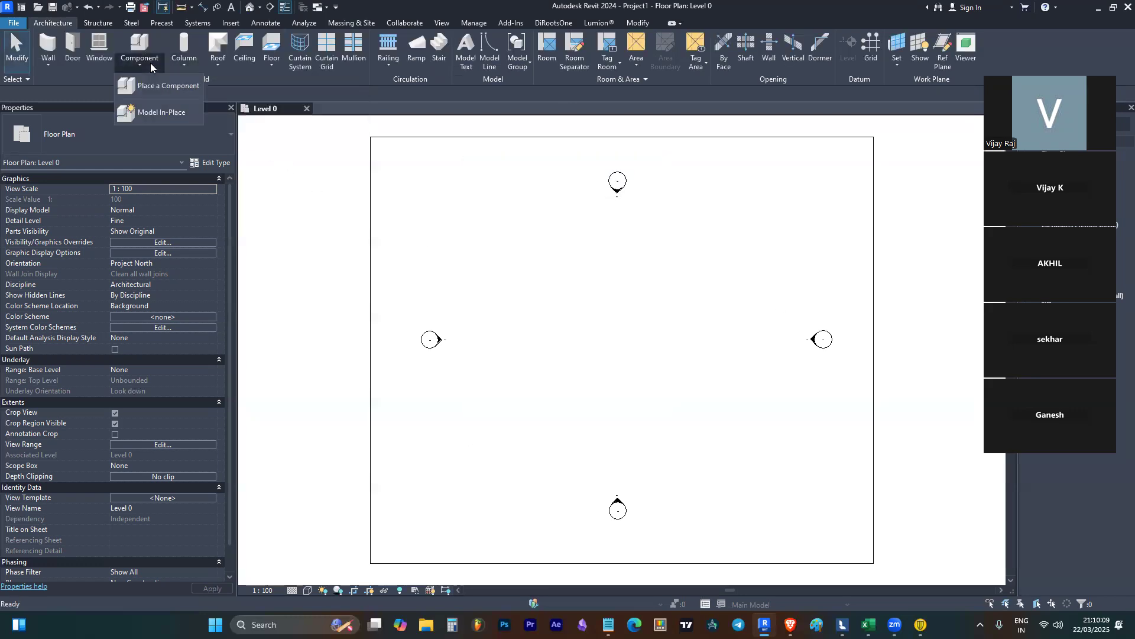
click(156, 114)
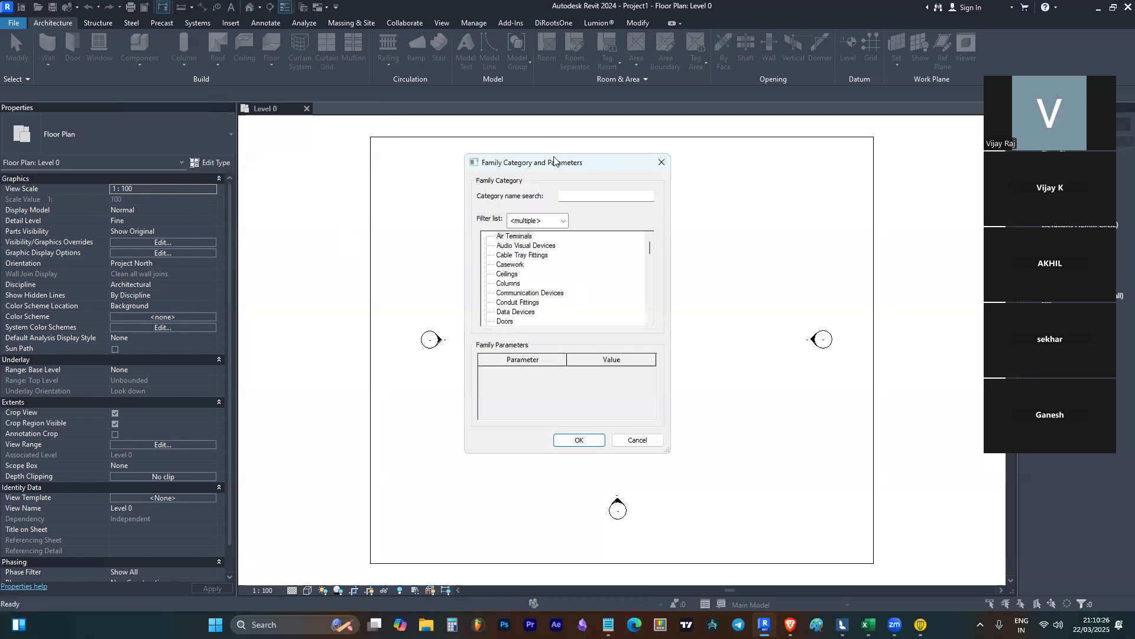
drag(549, 163, 506, 146)
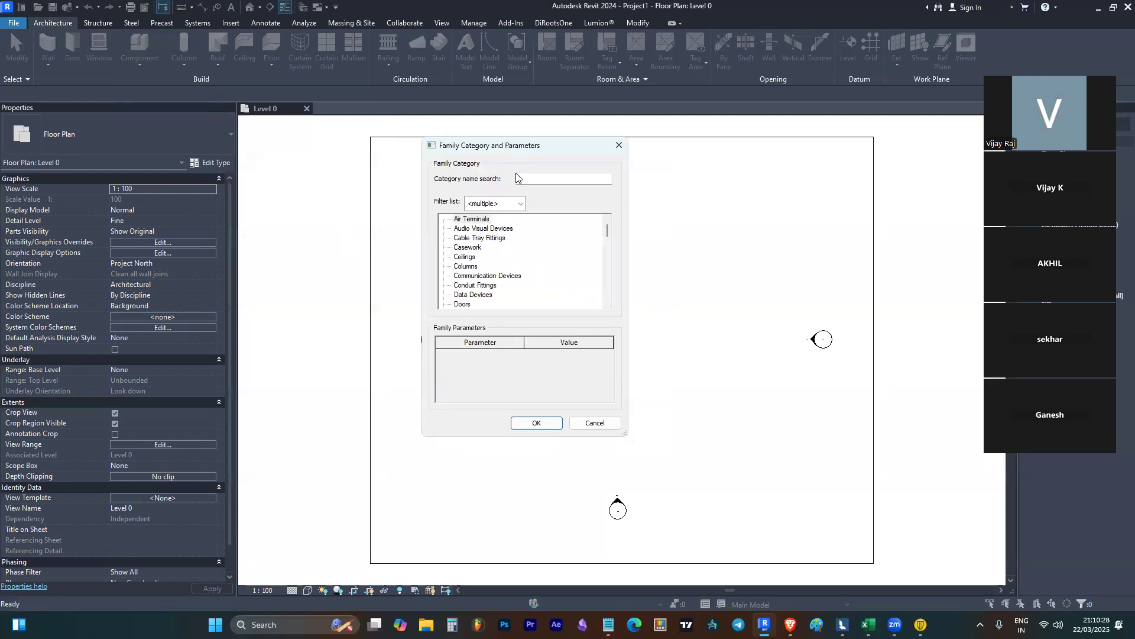
- Look through the list of family categories available for the in-place model
click(486, 241)
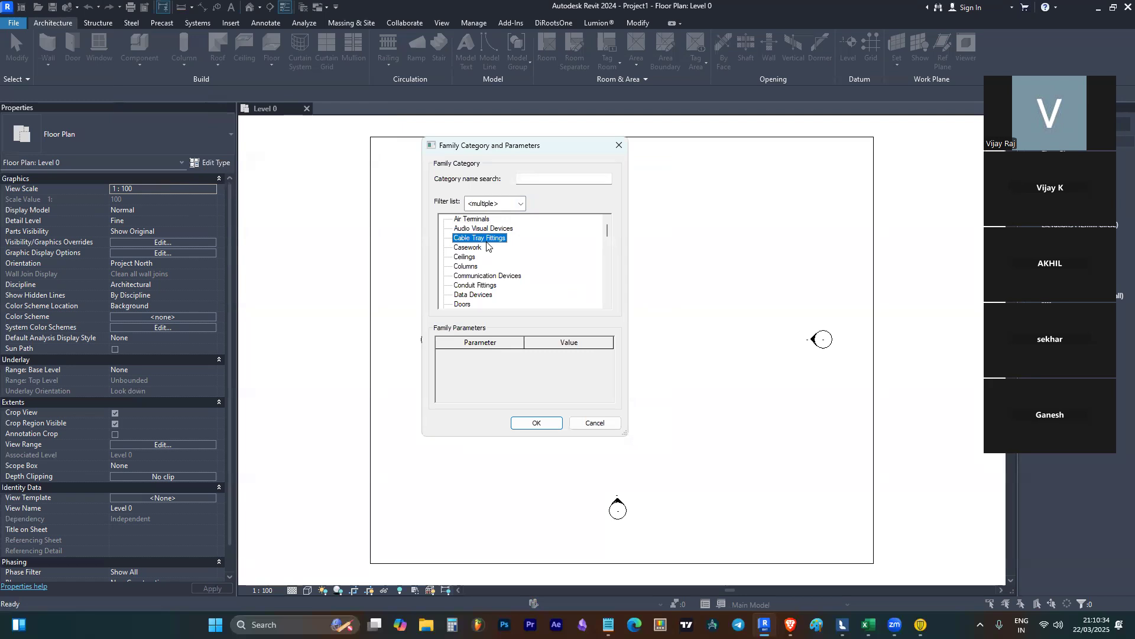
click(473, 267)
scroll(472, 270, down, 5)
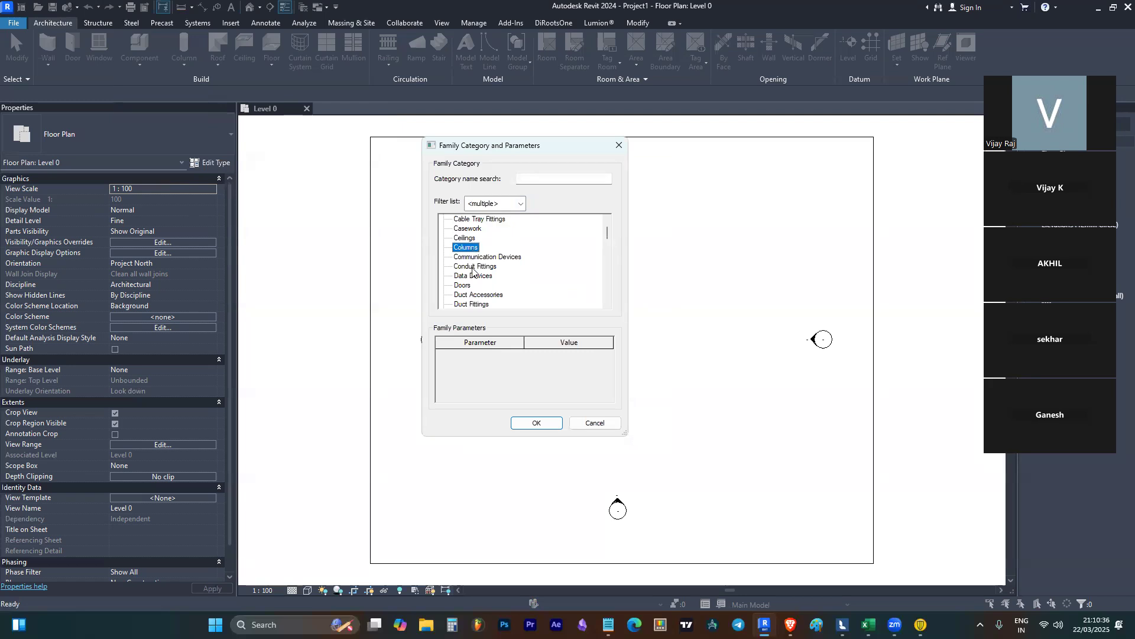
scroll(472, 270, down, 7)
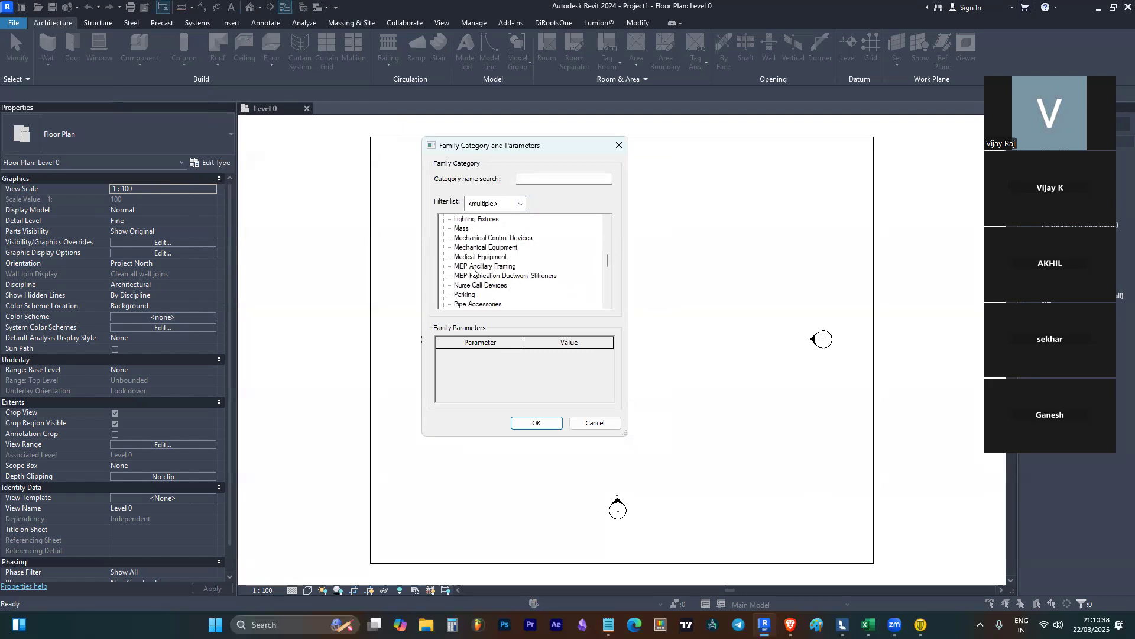
click(473, 267)
scroll(472, 270, down, 7)
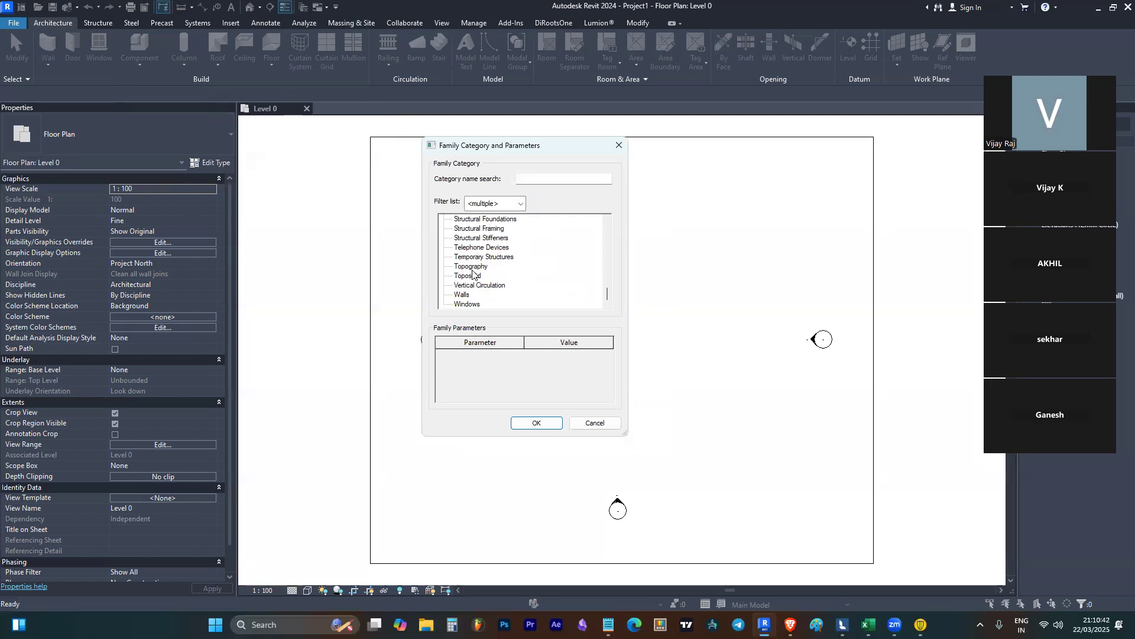
scroll(472, 305, up, 3)
scroll(471, 305, up, 3)
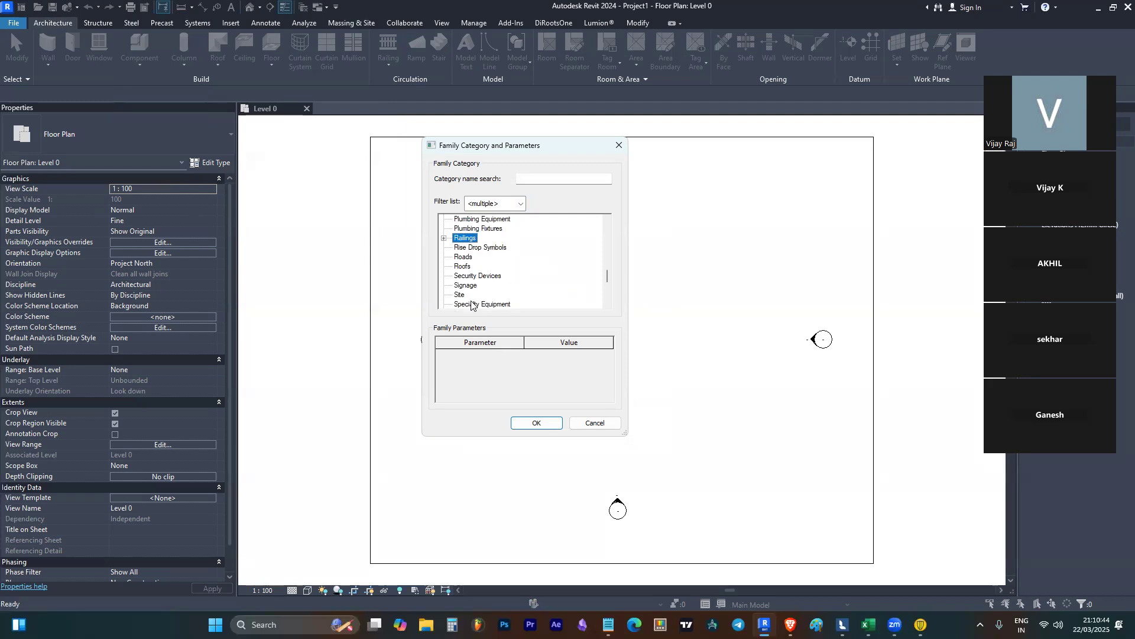
scroll(471, 305, up, 8)
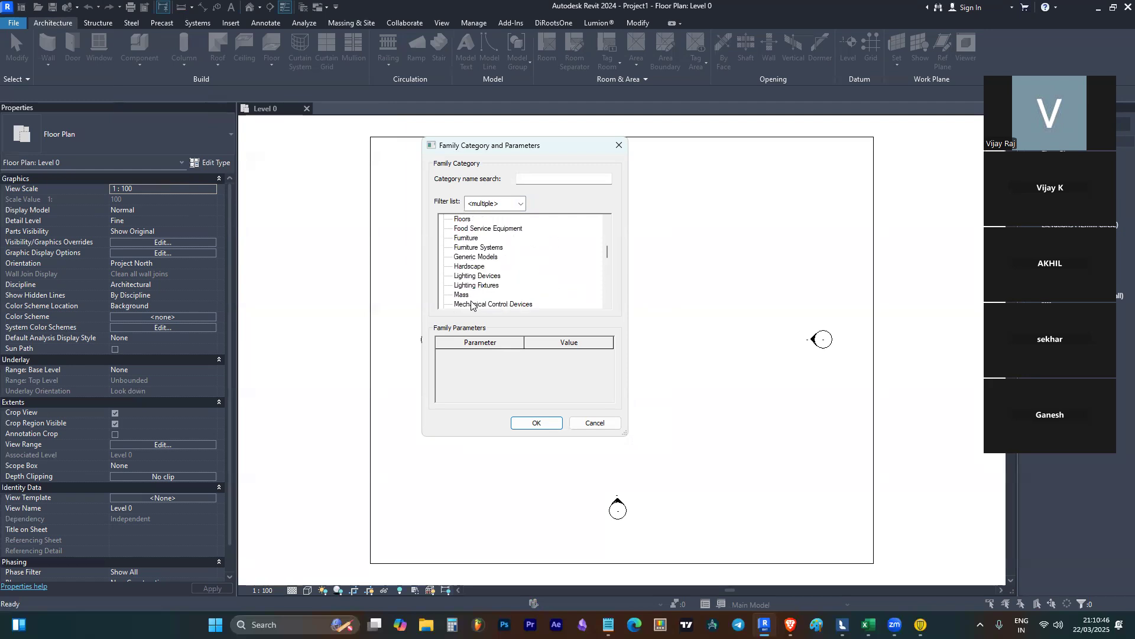
scroll(471, 304, up, 4)
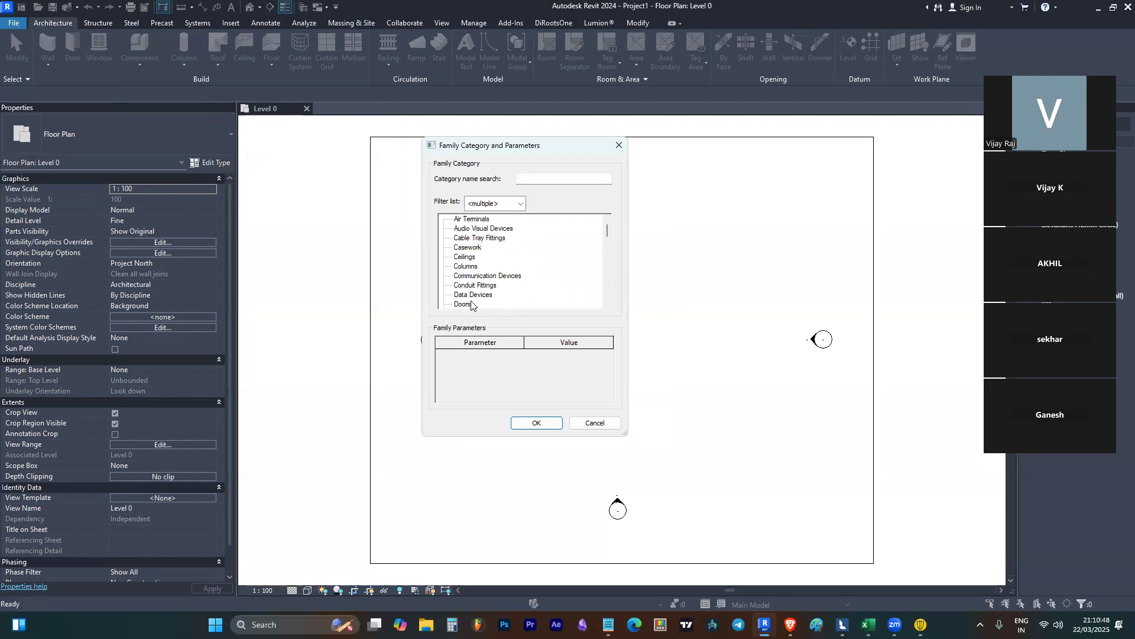
scroll(471, 304, down, 7)
scroll(471, 304, up, 2)
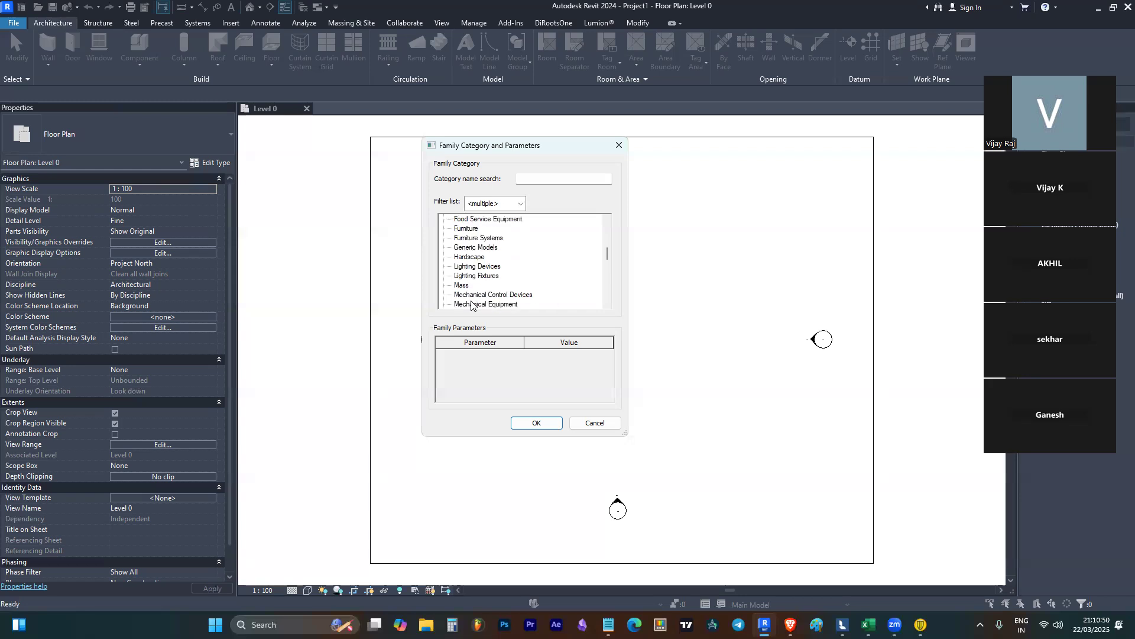
- Set the in-place family category to Generic Models and accept the name Generic Models 1
click(483, 286)
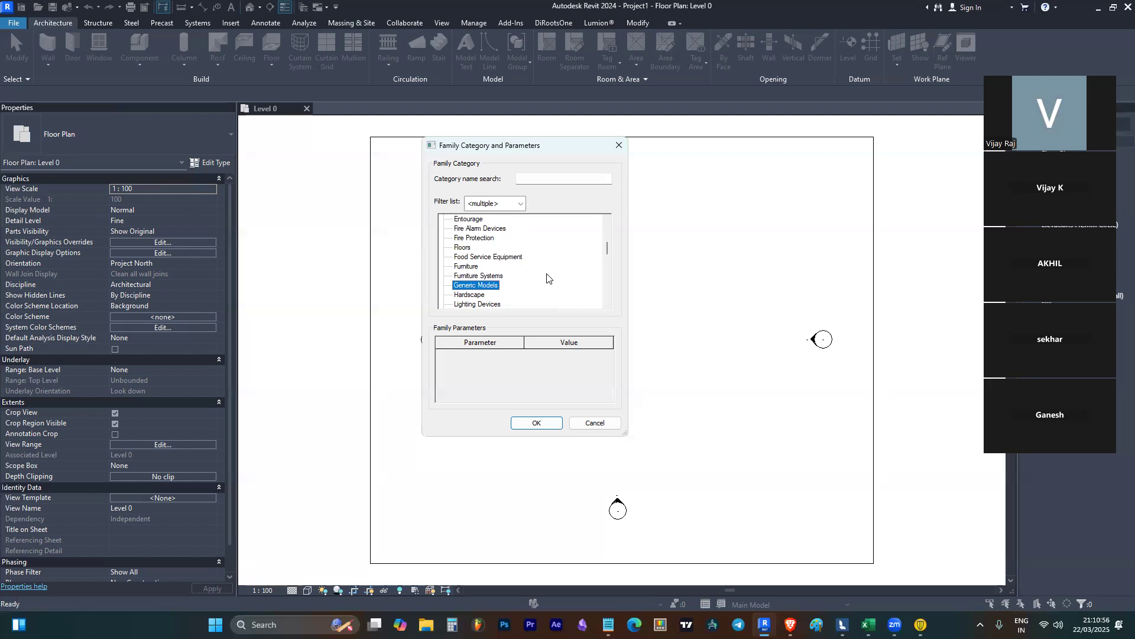
scroll(485, 251, up, 3)
scroll(485, 251, up, 2)
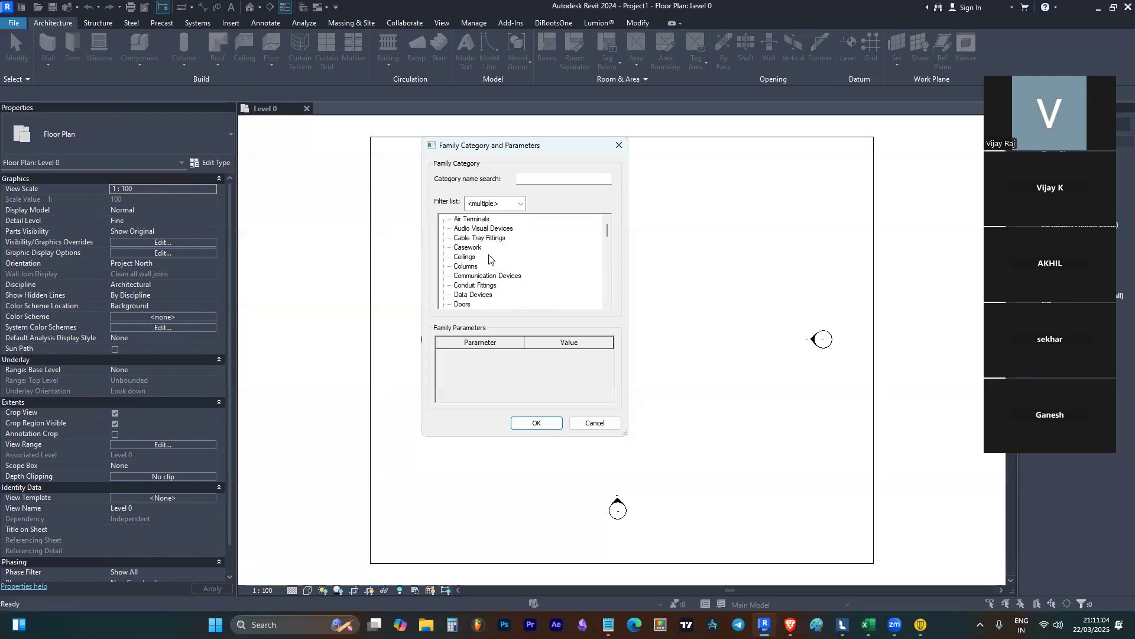
scroll(488, 258, down, 2)
scroll(490, 258, down, 1)
scroll(490, 258, up, 2)
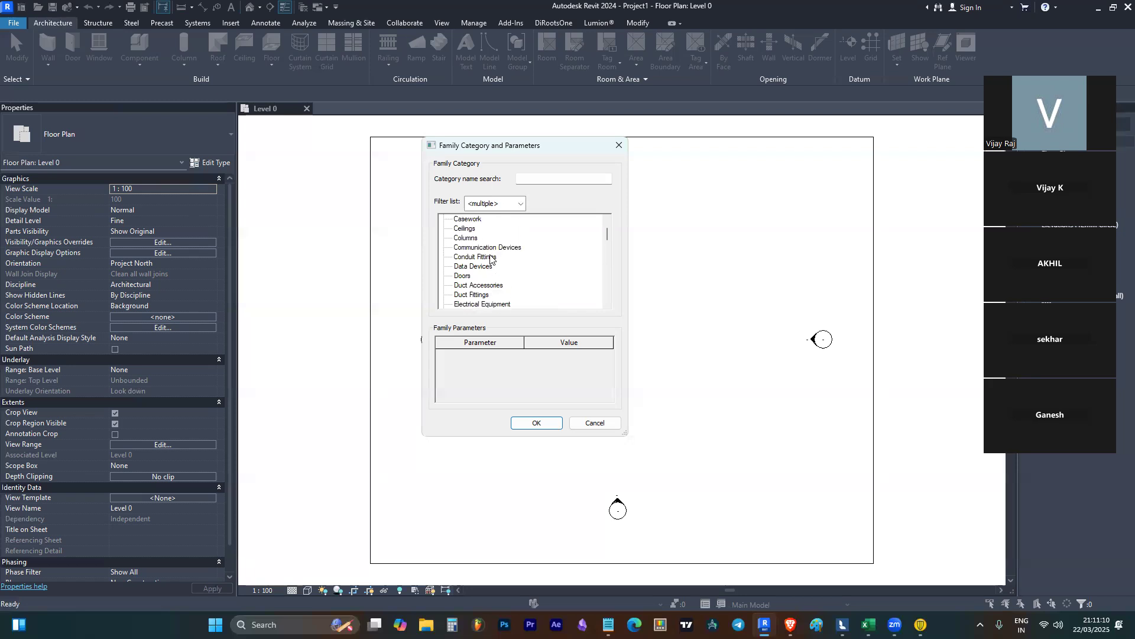
scroll(468, 258, down, 4)
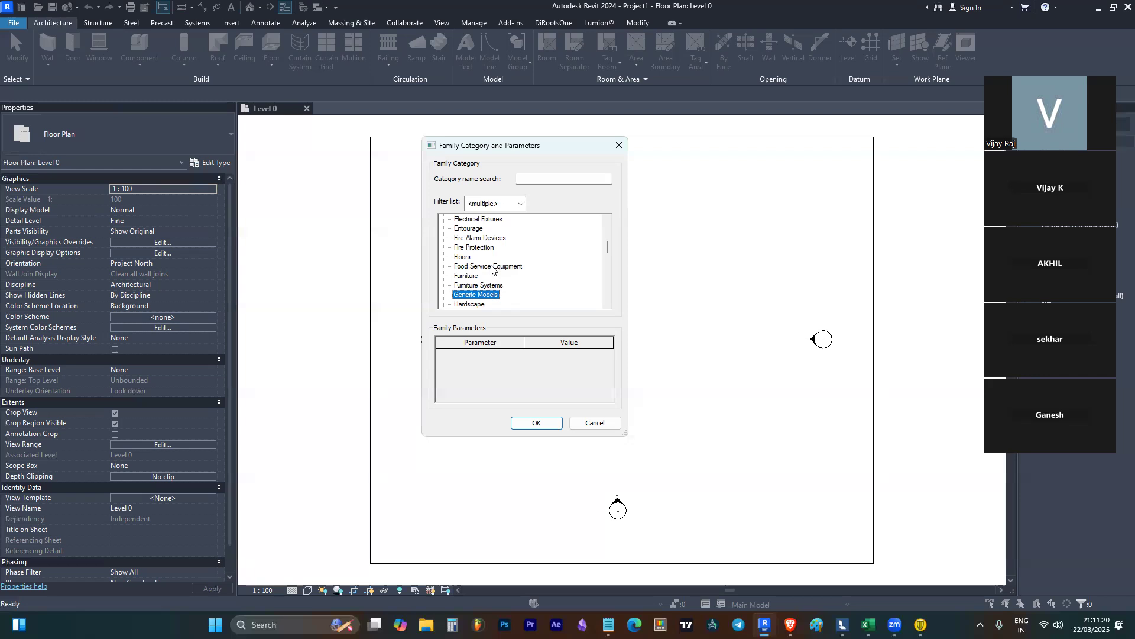
click(536, 423)
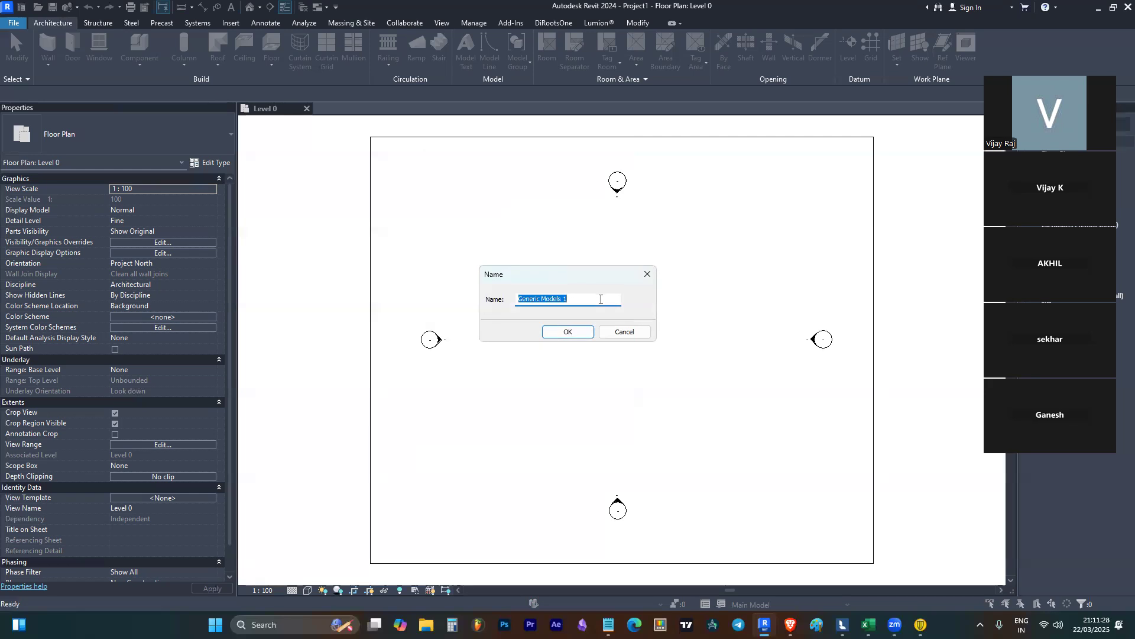
click(579, 332)
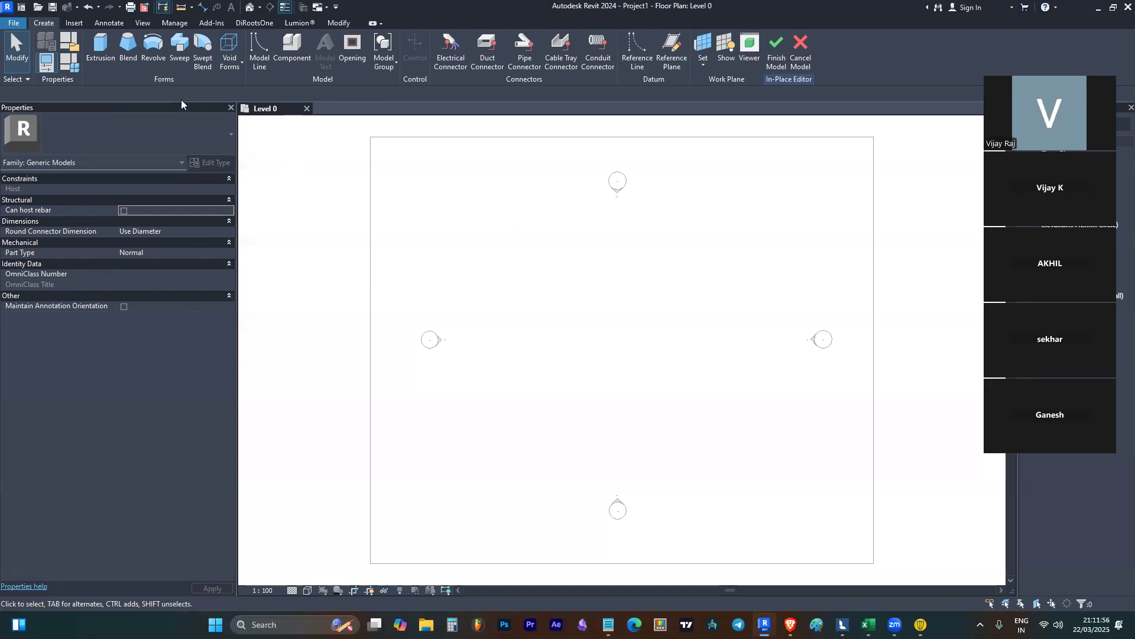
- Start a Blend and sketch its base as a six-sided inscribed polygon with a radius of about 5900 in the upper middle of the plan
click(128, 48)
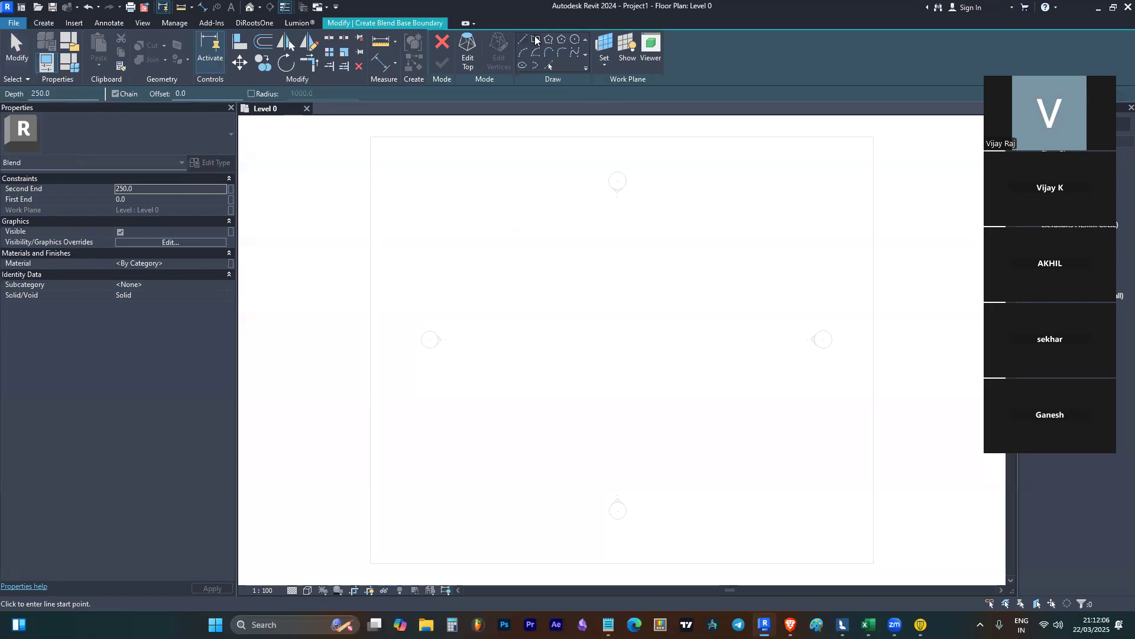
click(548, 40)
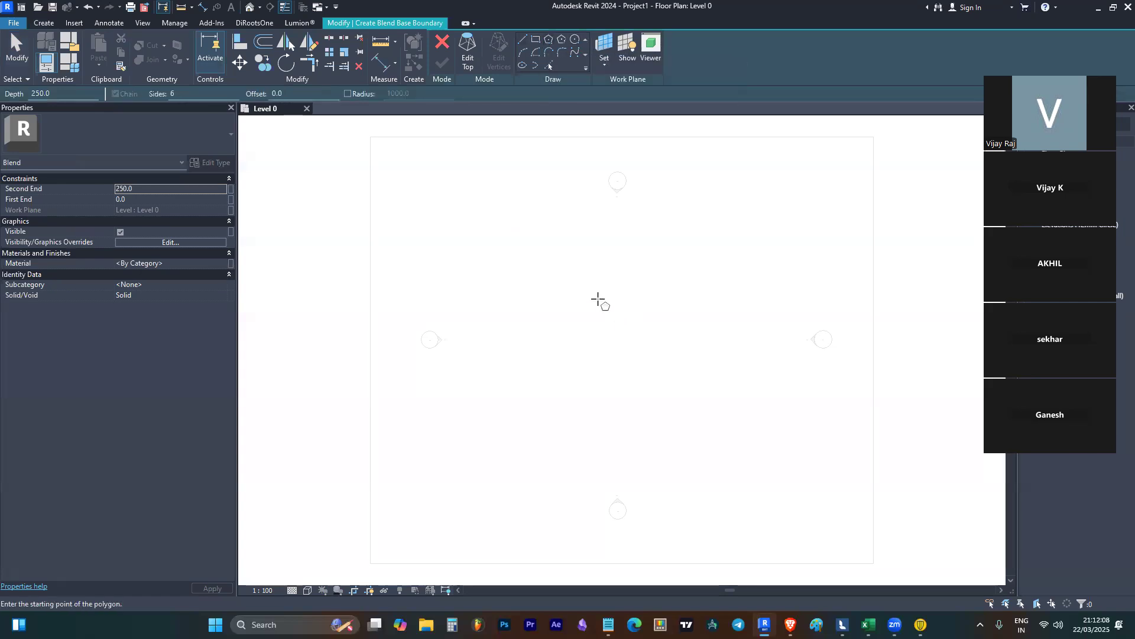
click(590, 287)
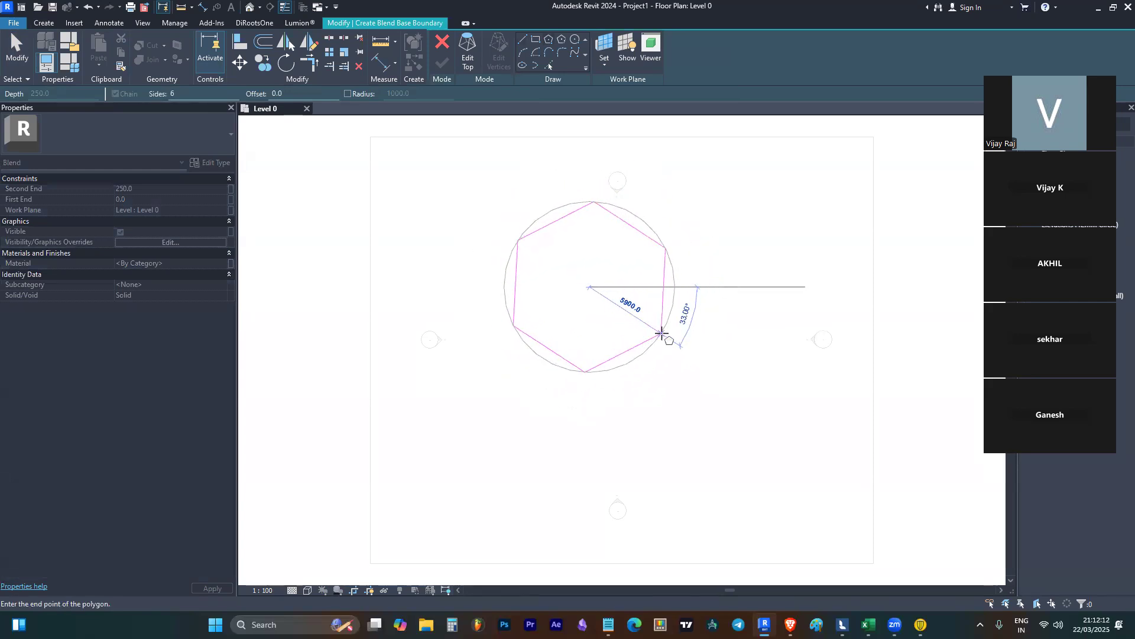
click(663, 329)
key(Escape)
key(Escape)
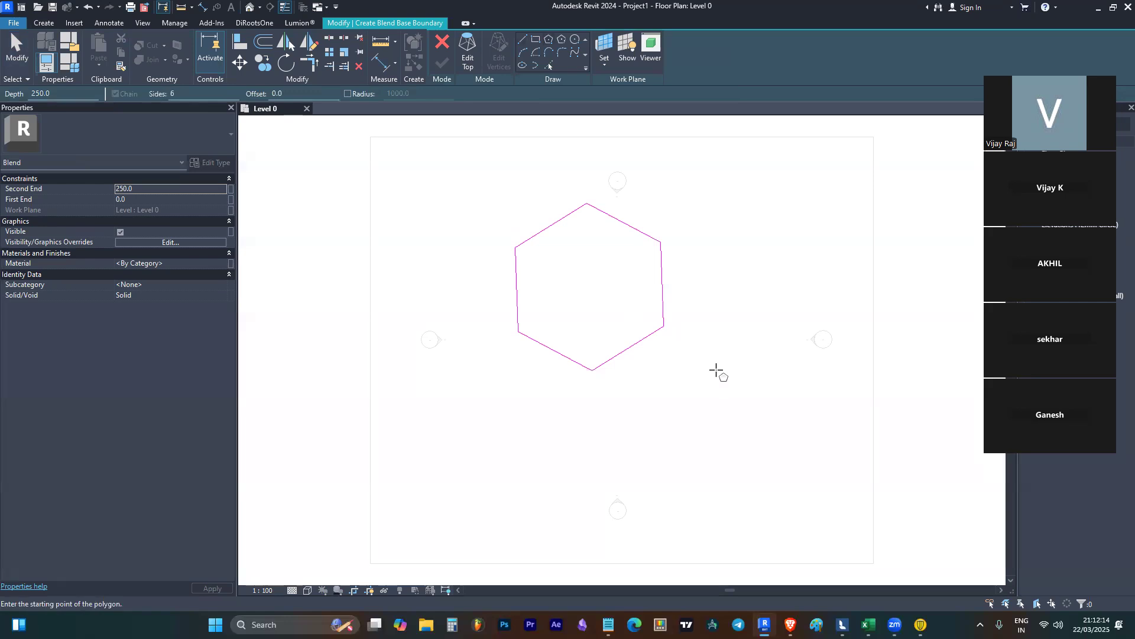
- Sketch the blend's top boundary as a smaller circle outside the hexagon, to its lower right, and finish the blend
click(468, 62)
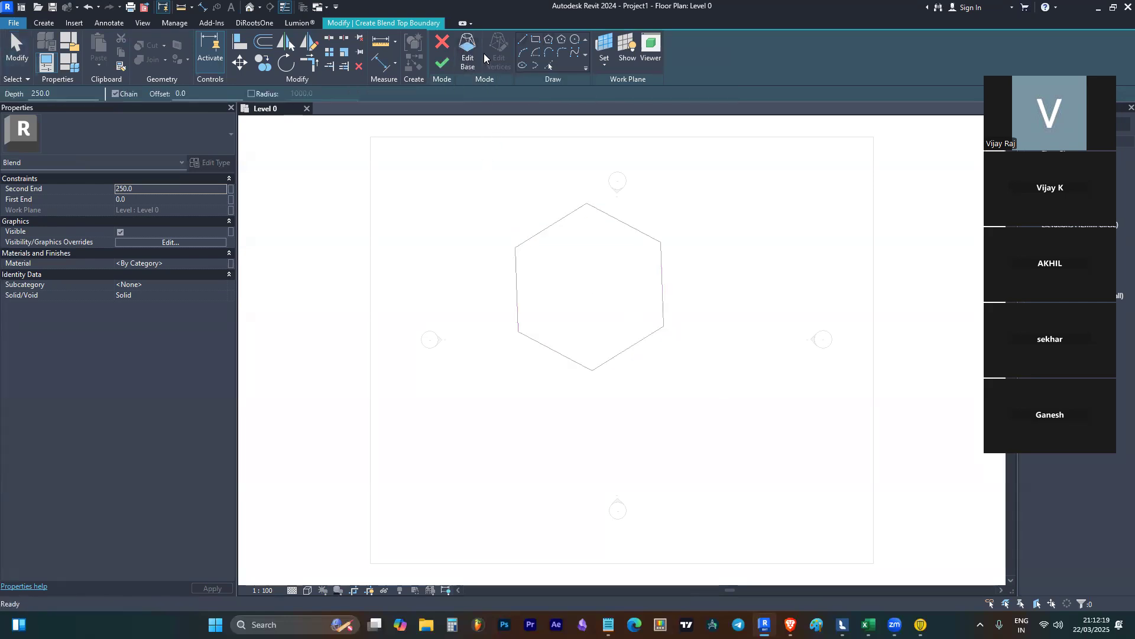
click(575, 39)
click(580, 266)
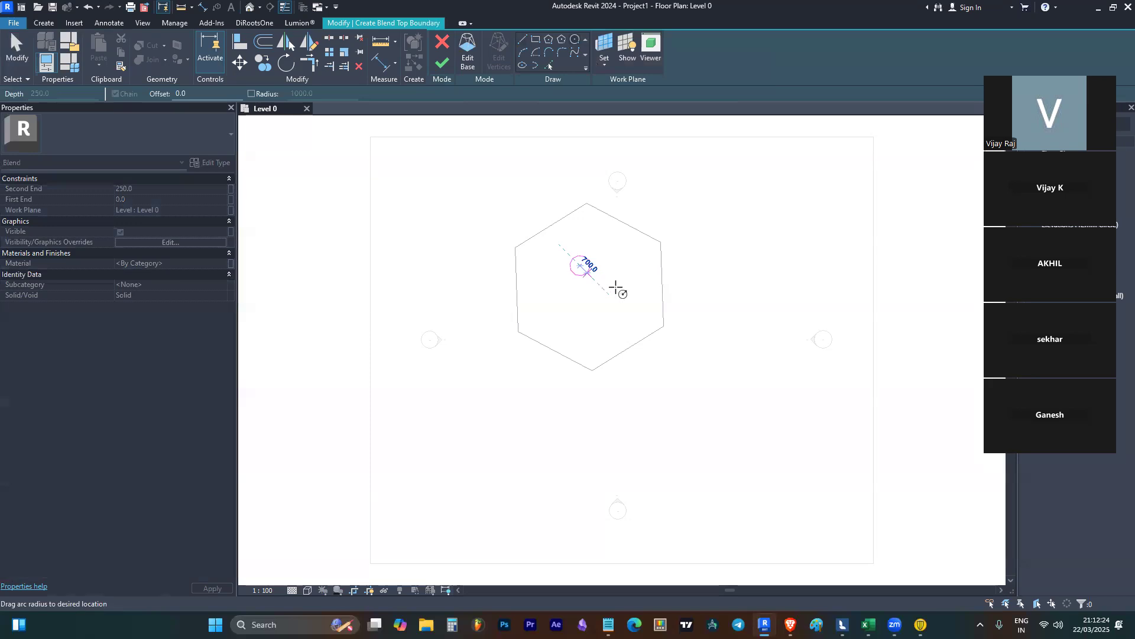
click(610, 280)
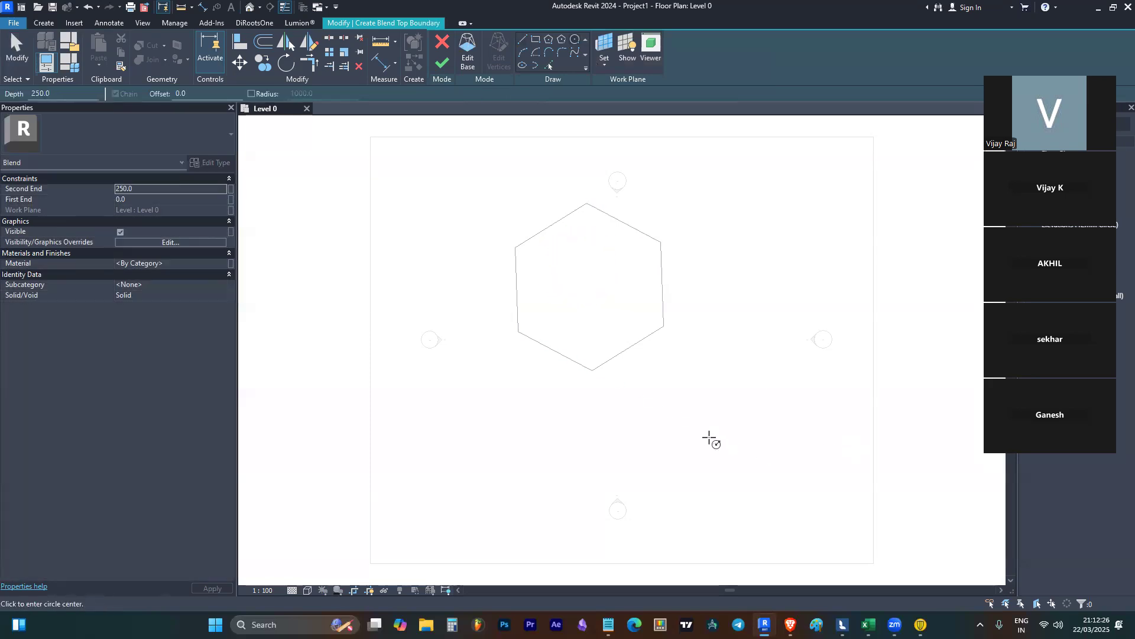
click(699, 430)
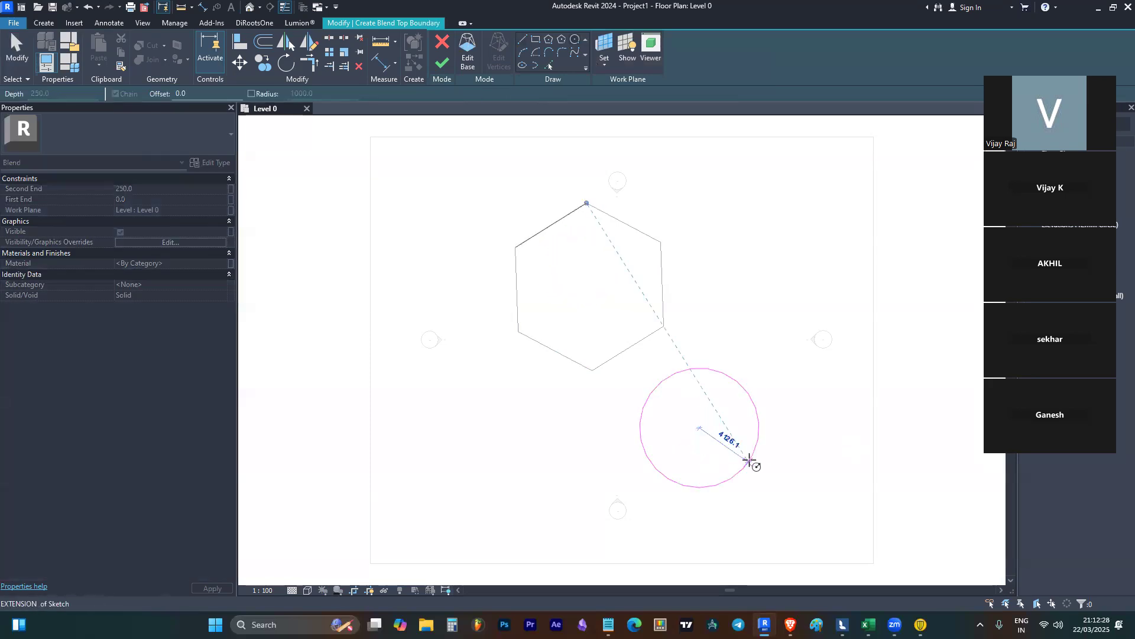
click(732, 445)
key(Escape)
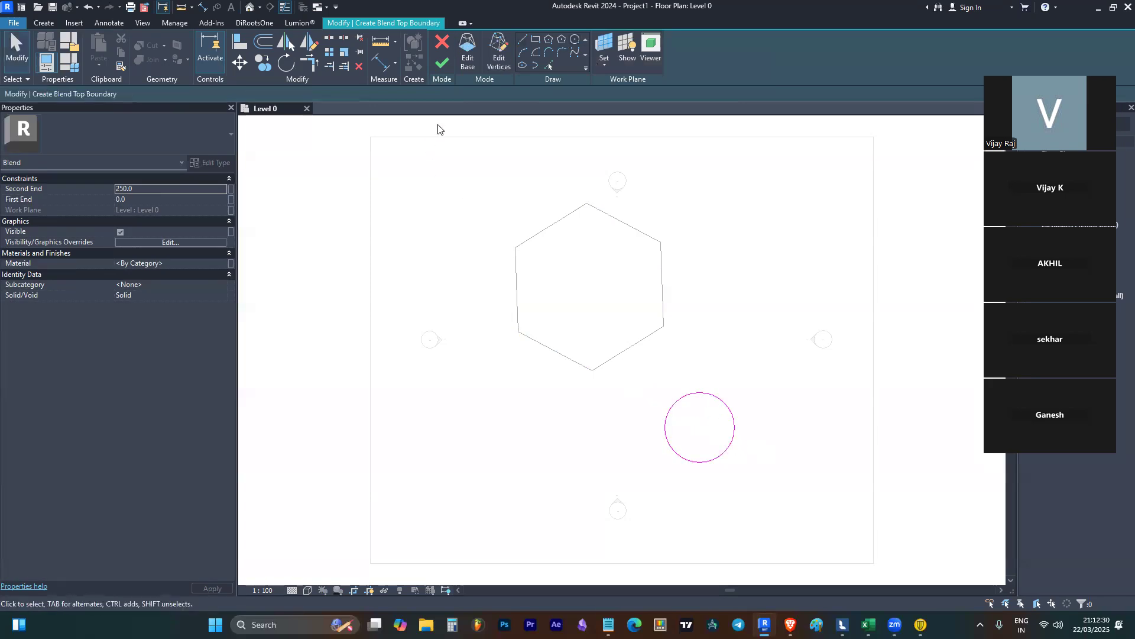
click(441, 64)
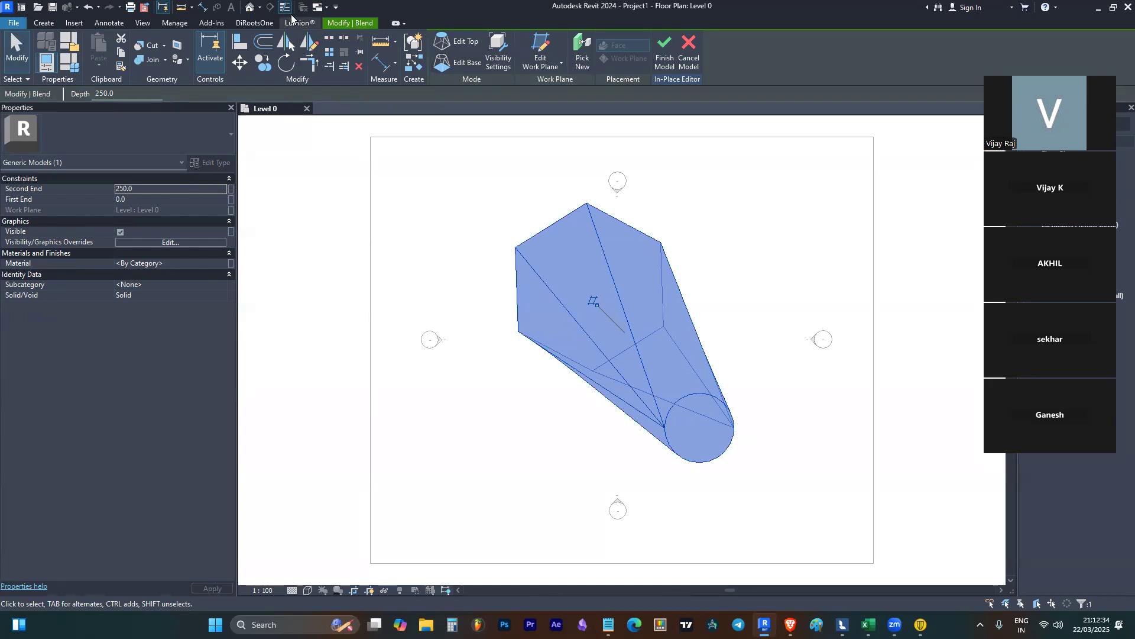
- In the 3D view, stretch the blend's circular top up to about 9471 and its hexagonal base down to about -2059
click(251, 9)
key(Escape)
shift+middle_drag(814, 436, 602, 386)
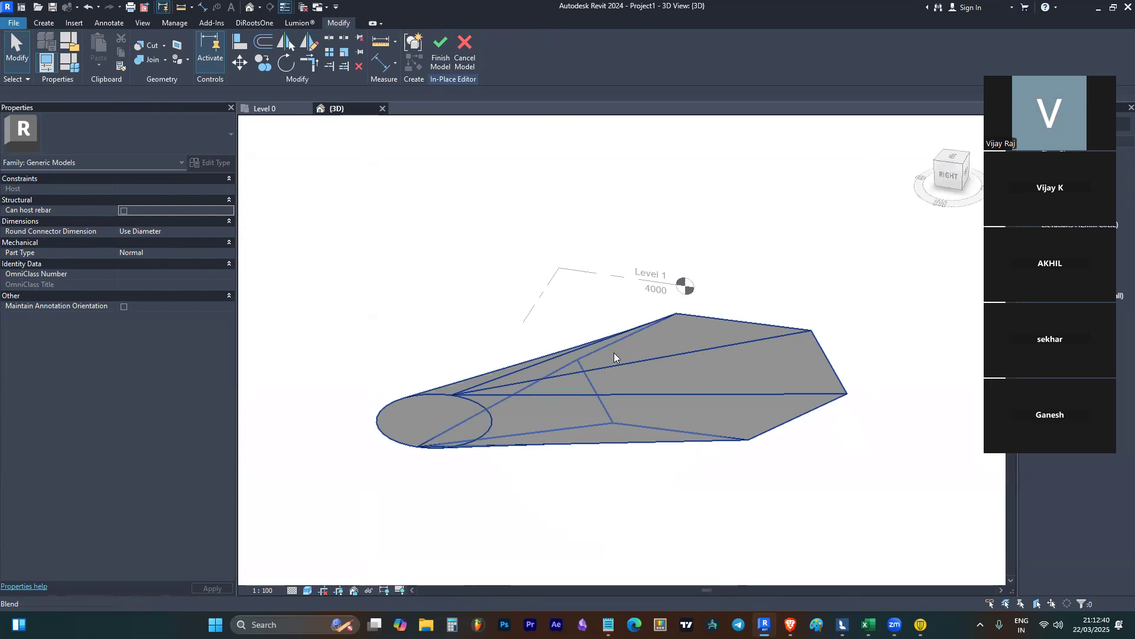
click(477, 426)
drag(440, 410, 579, 164)
scroll(704, 492, down, 2)
shift+middle_drag(705, 491, 764, 408)
drag(562, 237, 568, 288)
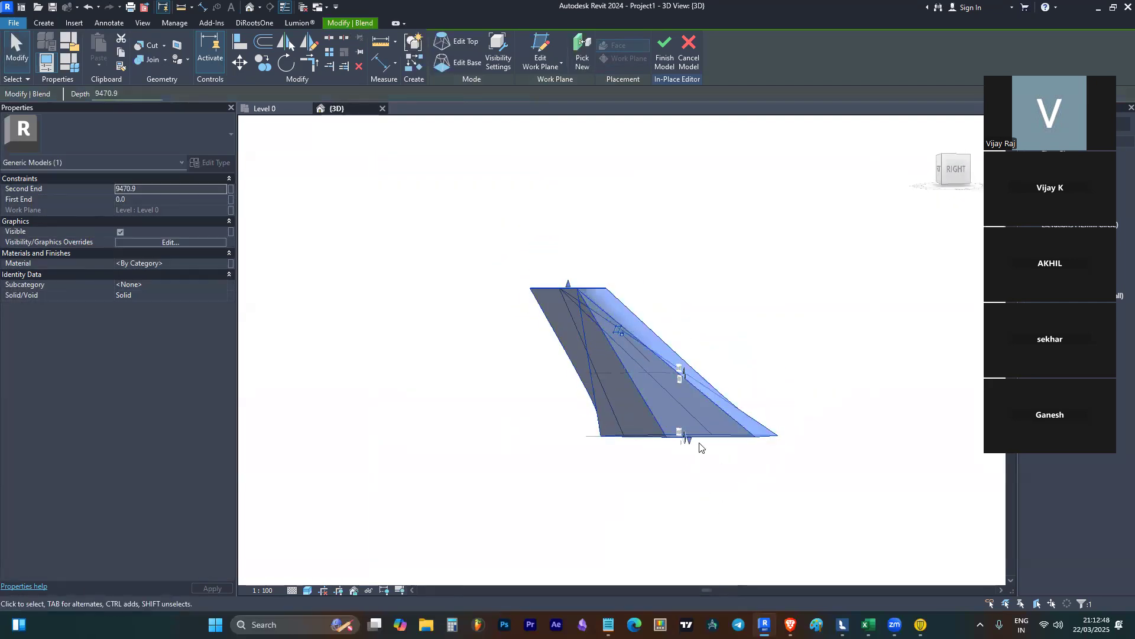
drag(687, 440, 689, 472)
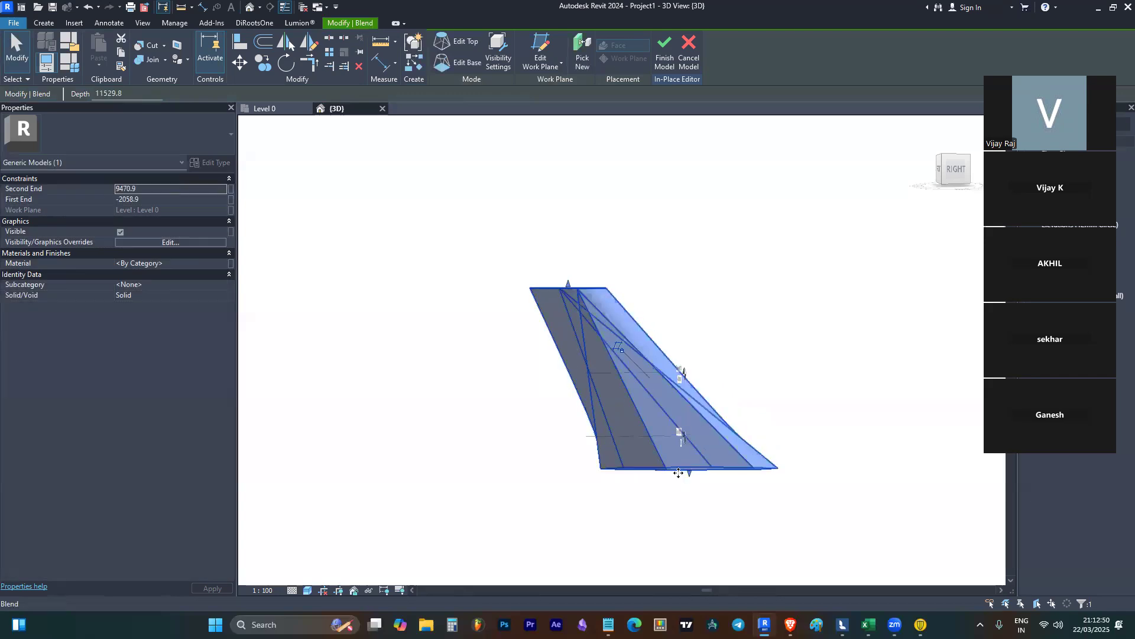
- Examine the stretched blend from an angled 3D view and from directly above
key(Escape)
click(617, 318)
click(617, 318)
shift+middle_drag(475, 287, 778, 454)
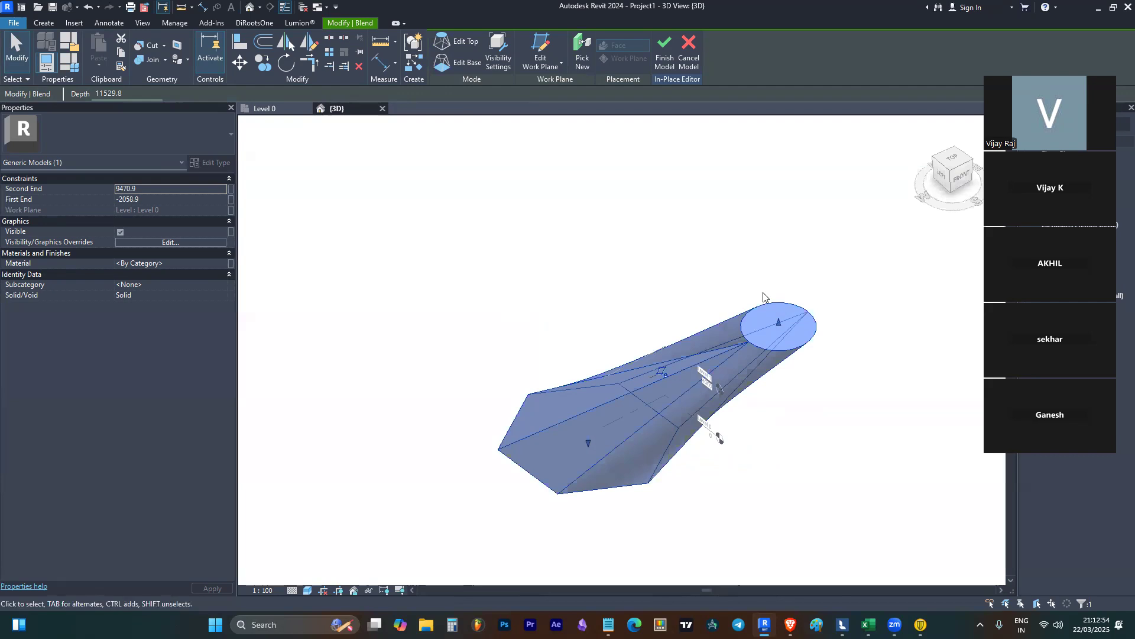
key(Escape)
drag(959, 159, 970, 195)
click(700, 412)
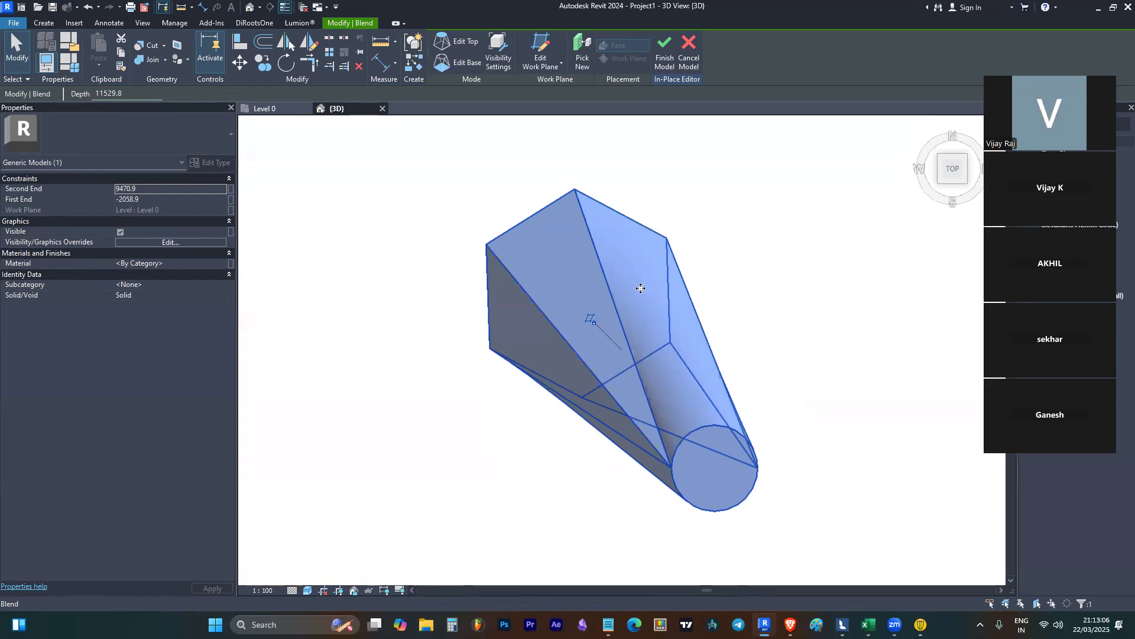
- Check the hexagon-to-circle blend from the front and delete it in the Level 0 plan
click(813, 230)
click(952, 188)
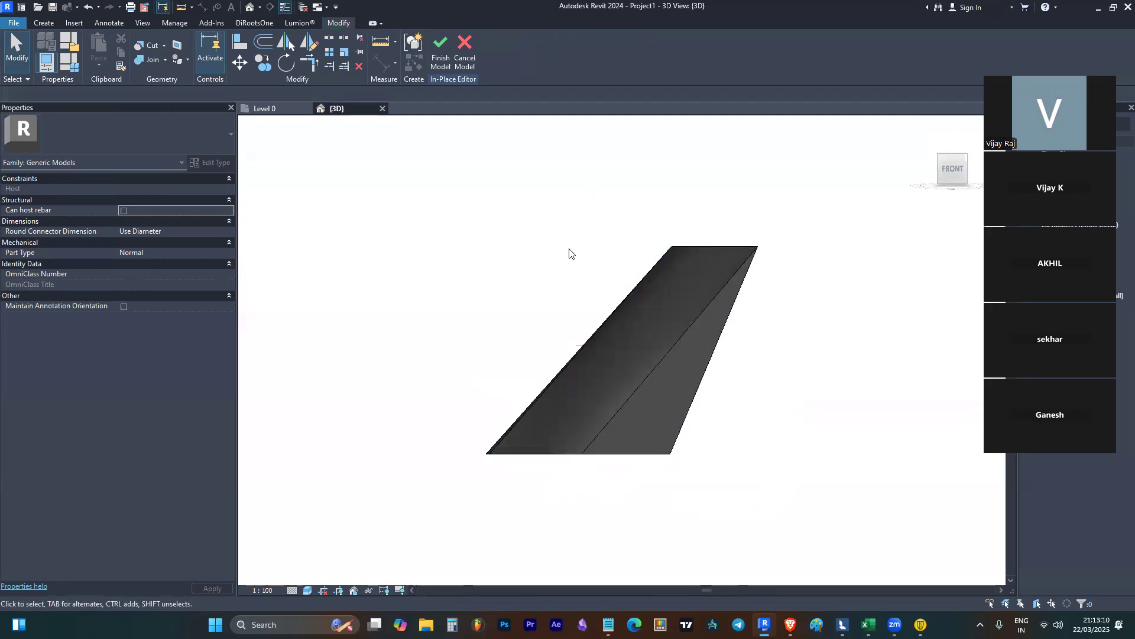
scroll(570, 253, down, 3)
click(945, 171)
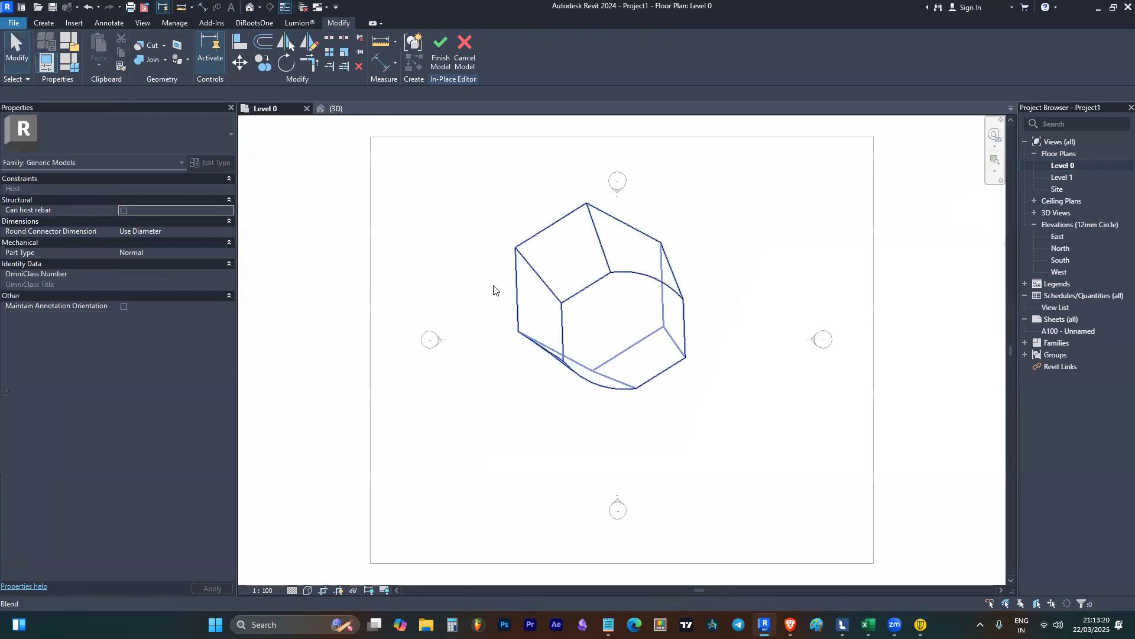
click(559, 266)
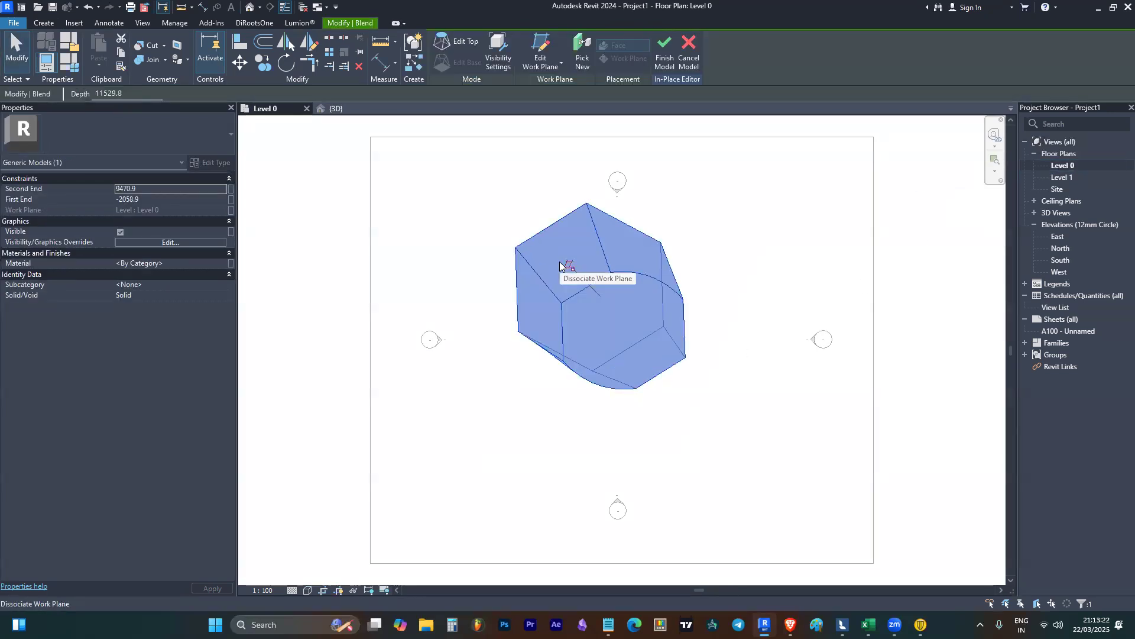
key(Delete)
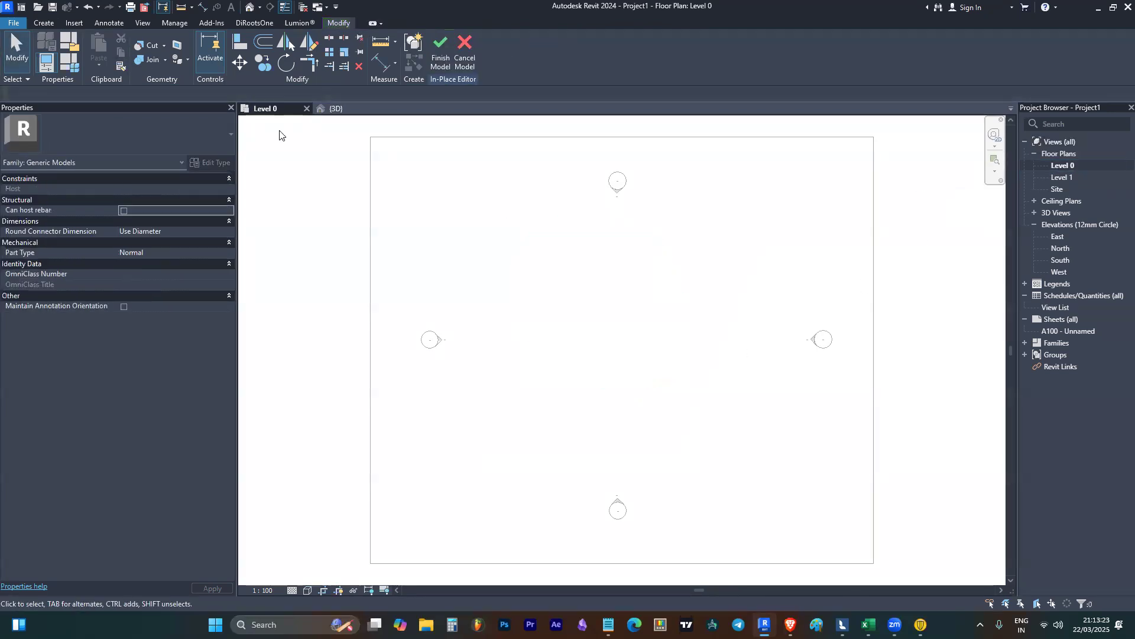
- Start a new Blend and sketch its base as a narrow upright rectangle about 80 by 880 near the middle of the plan
click(48, 27)
click(139, 52)
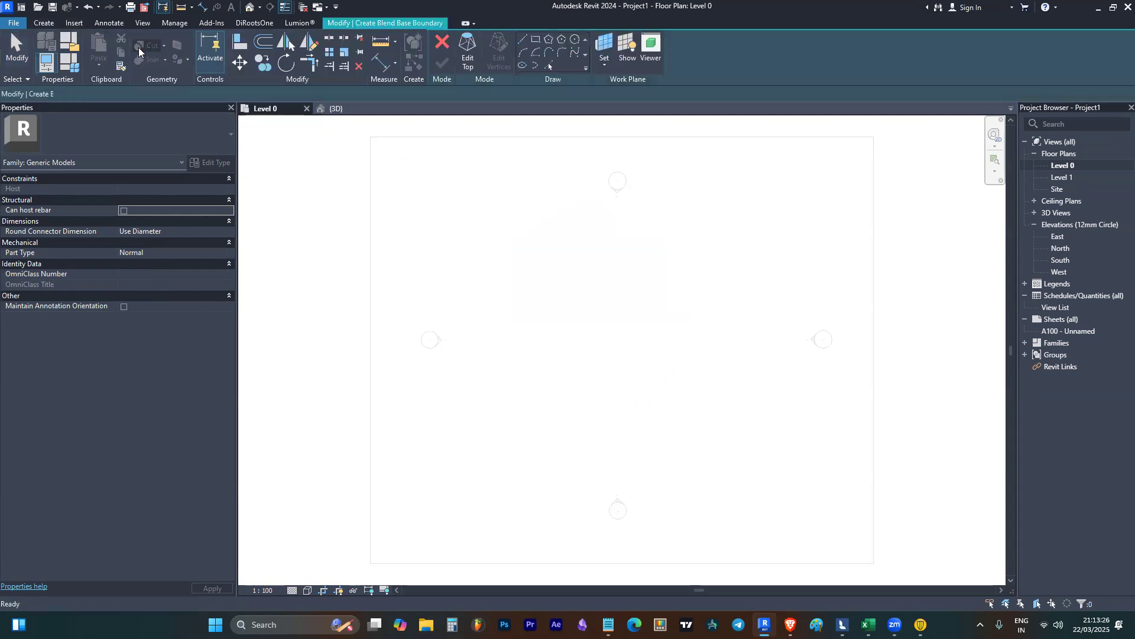
click(536, 40)
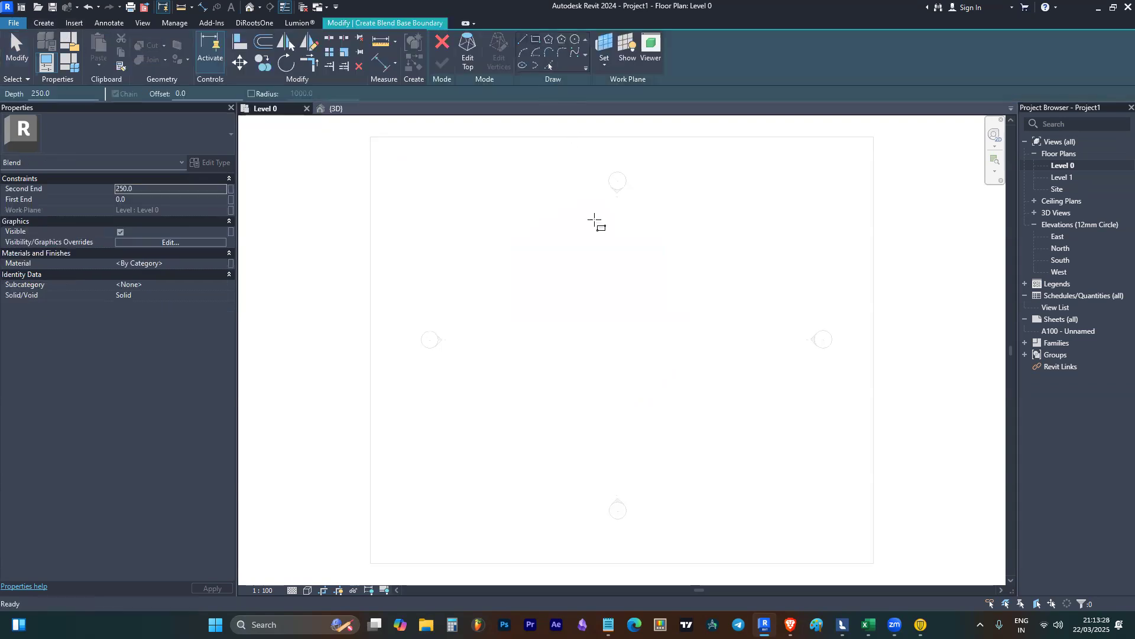
click(598, 266)
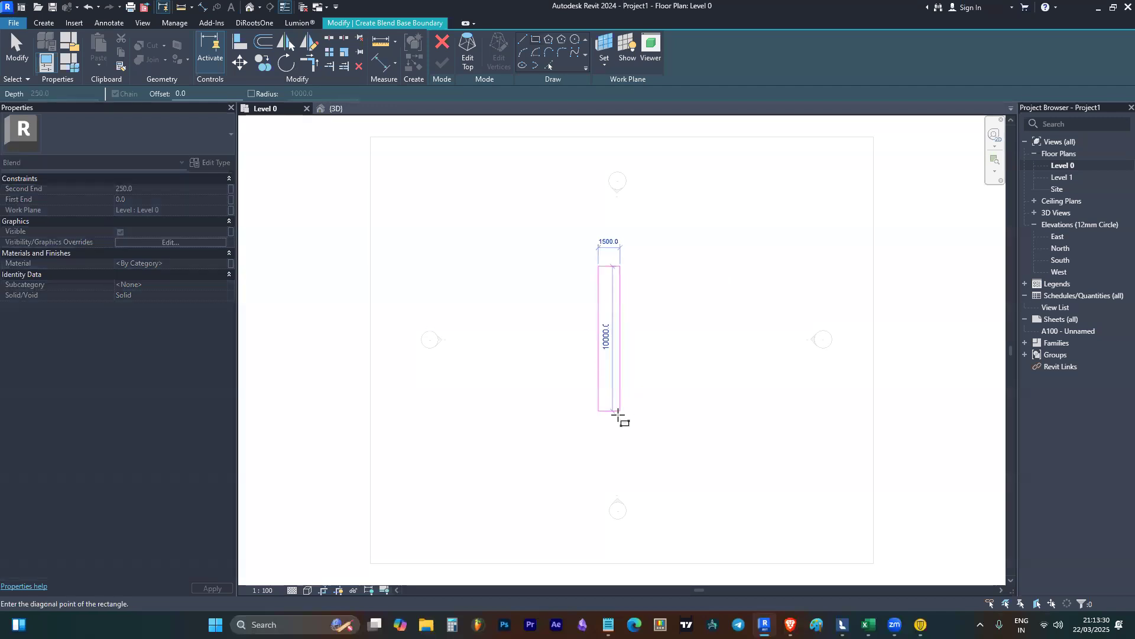
scroll(612, 419, up, 2)
scroll(612, 419, up, 1)
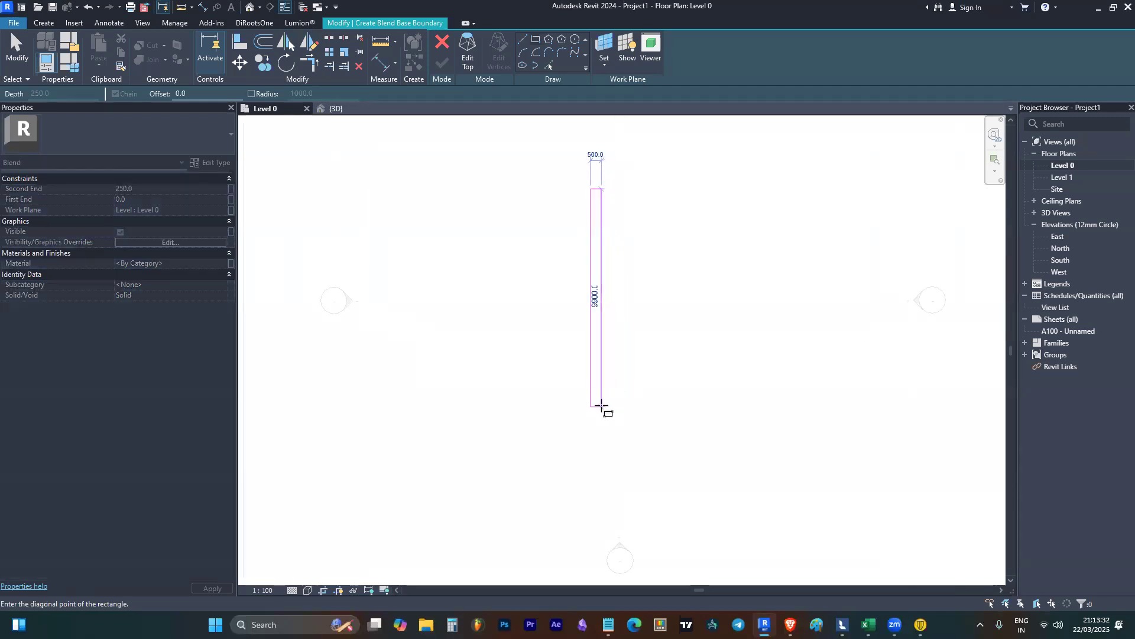
scroll(600, 216, up, 4)
middle_drag(567, 318, 551, 480)
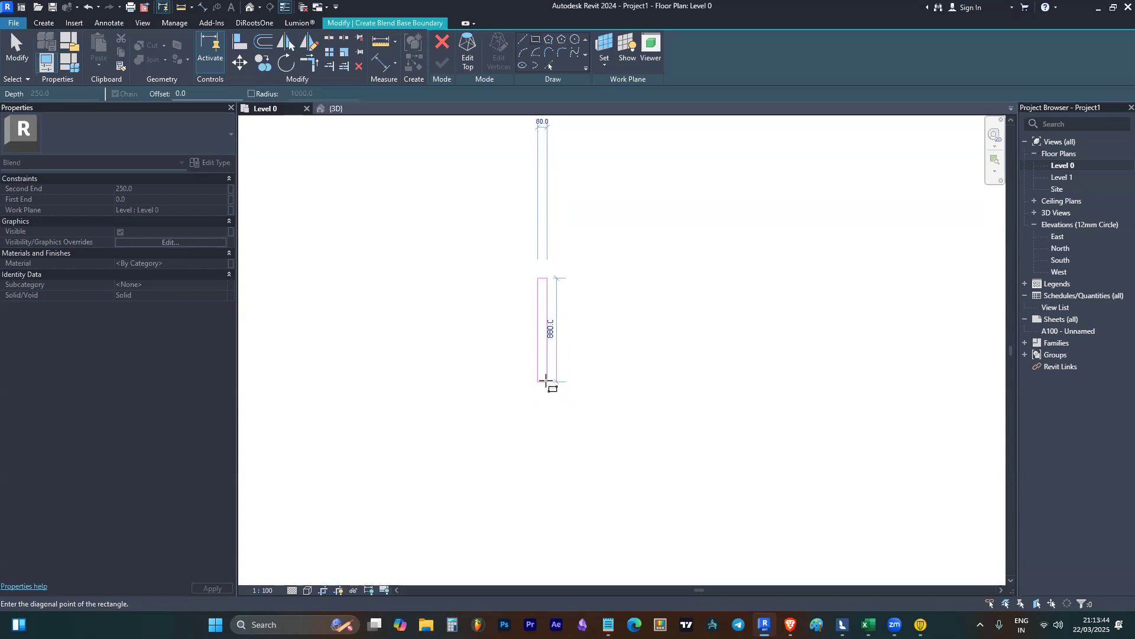
scroll(545, 381, down, 1)
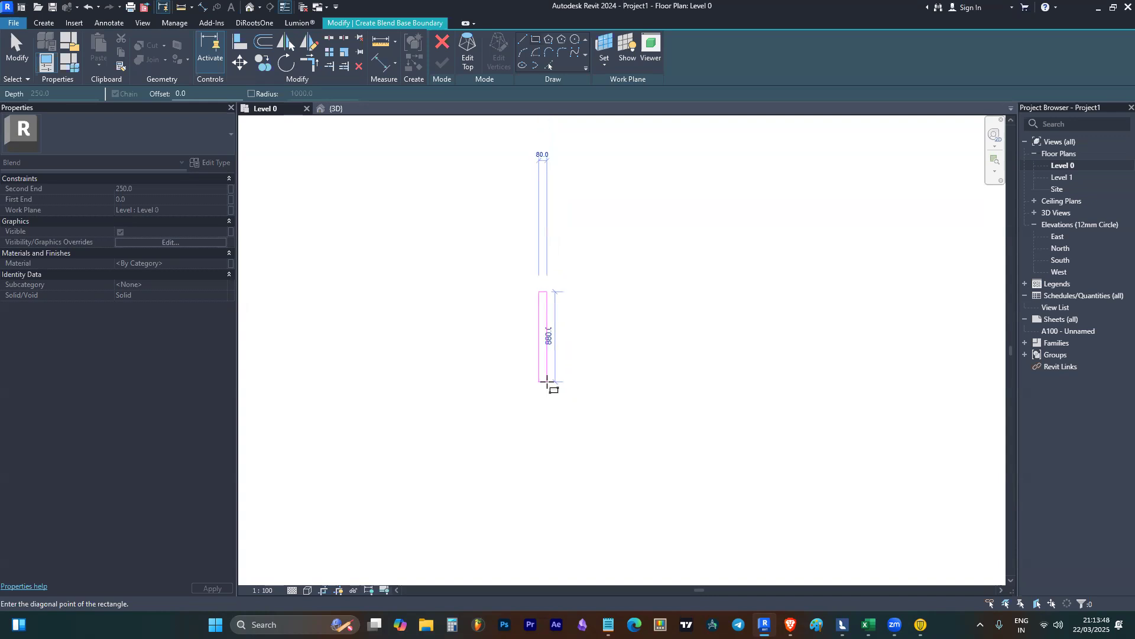
click(547, 381)
key(Escape)
key(Escape)
- Set the base rectangle's width to 100
click(544, 333)
scroll(542, 397, up, 3)
click(545, 418)
text(100)
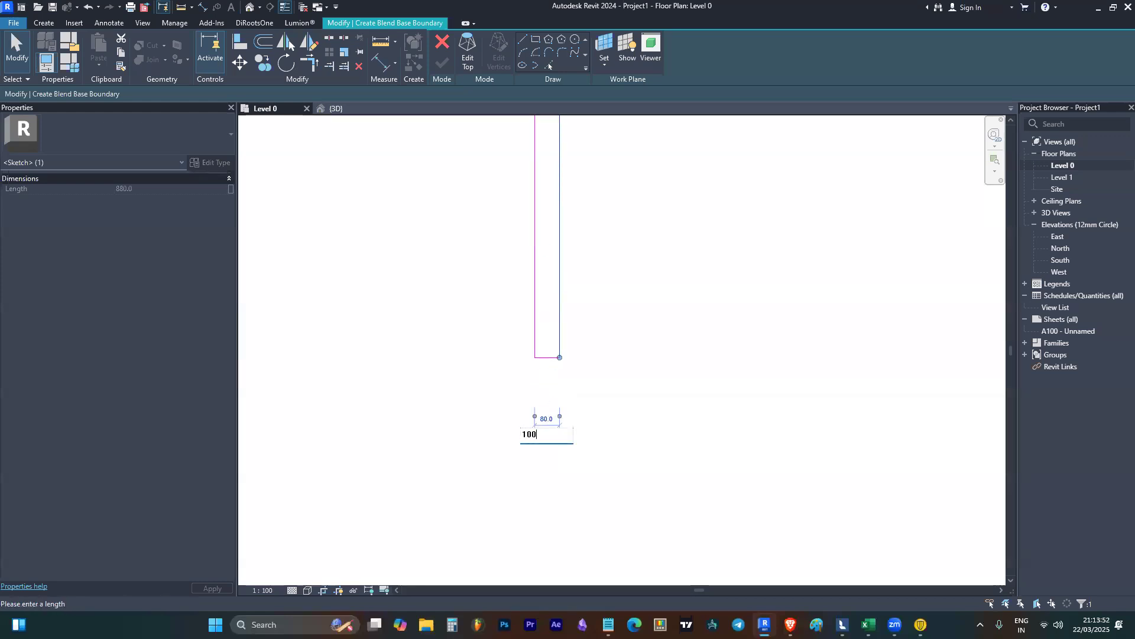
key(Return)
scroll(541, 320, down, 2)
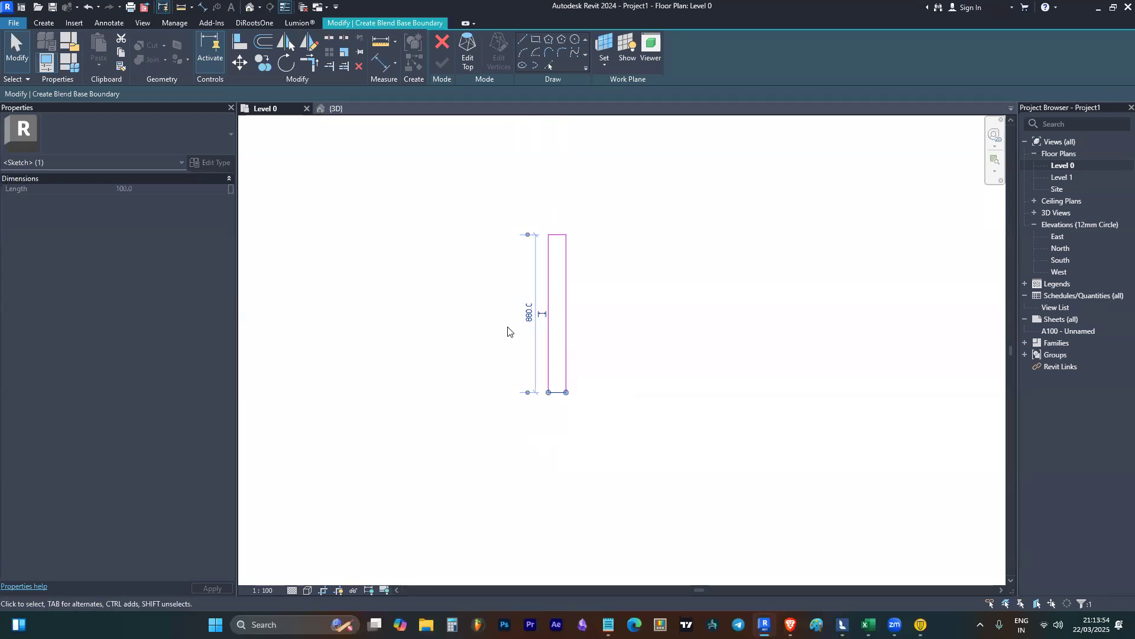
click(546, 312)
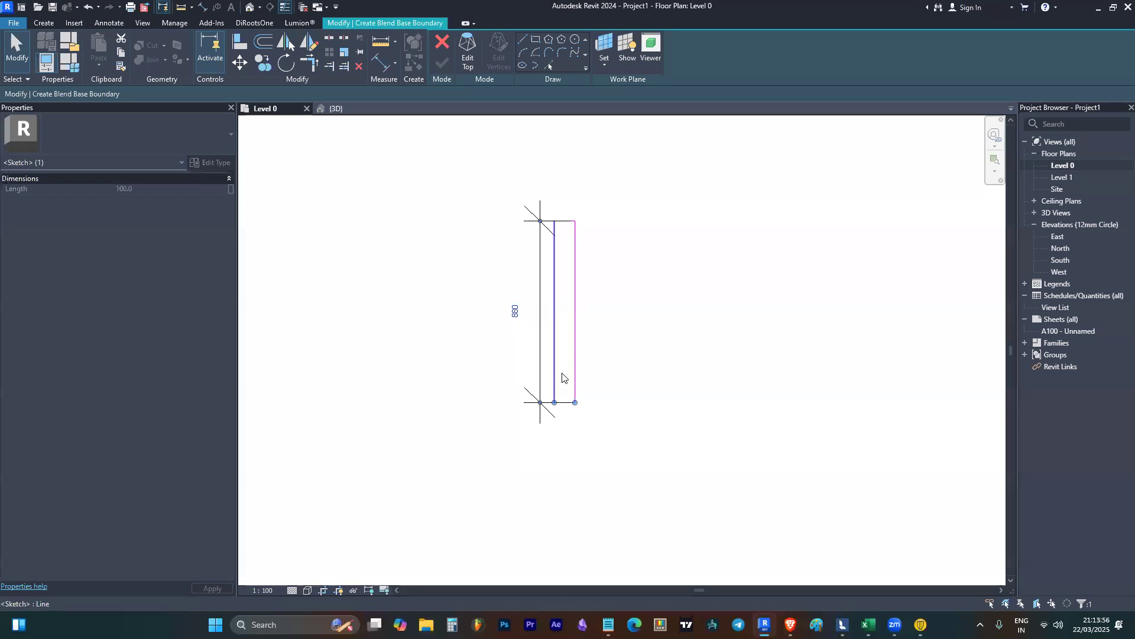
click(538, 353)
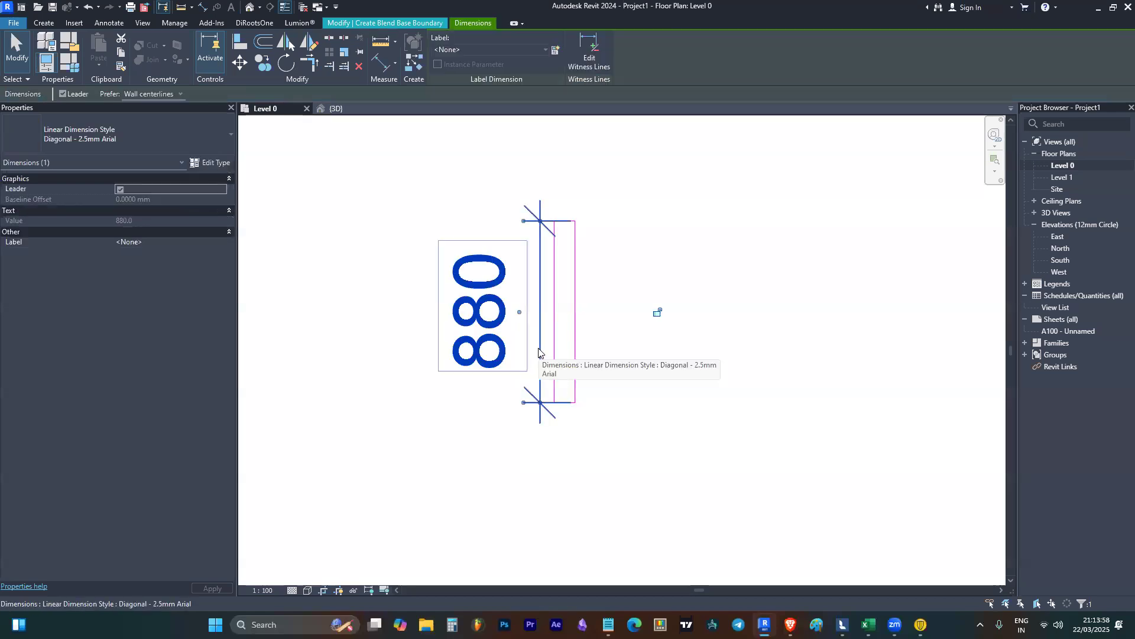
key(Delete)
- Set the base rectangle's length to 1000
click(567, 403)
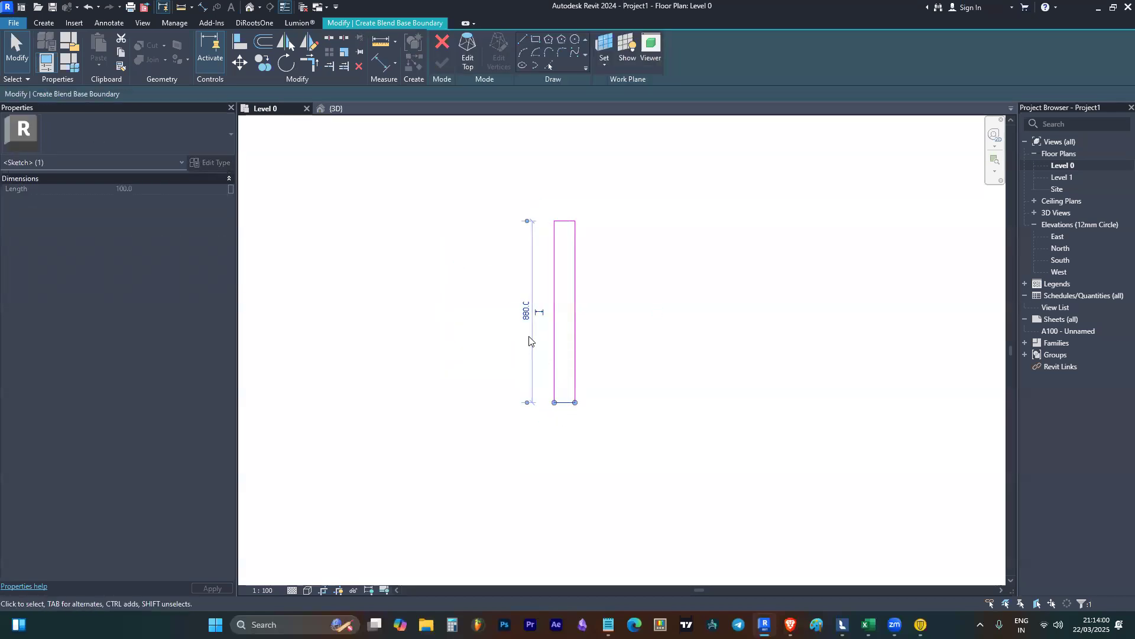
click(526, 312)
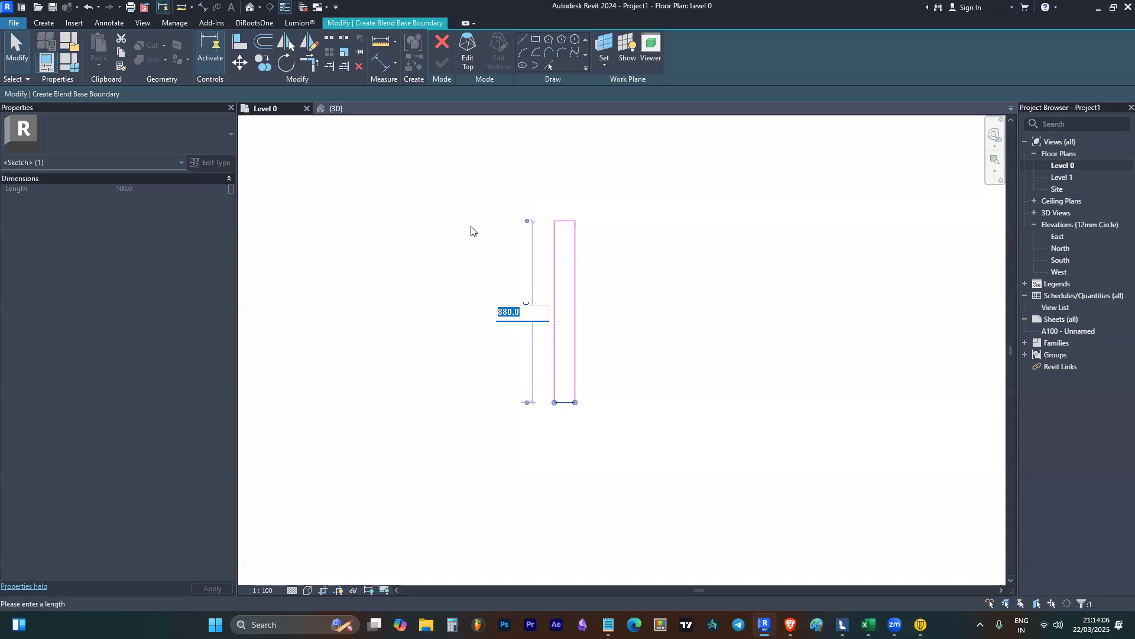
key(Return)
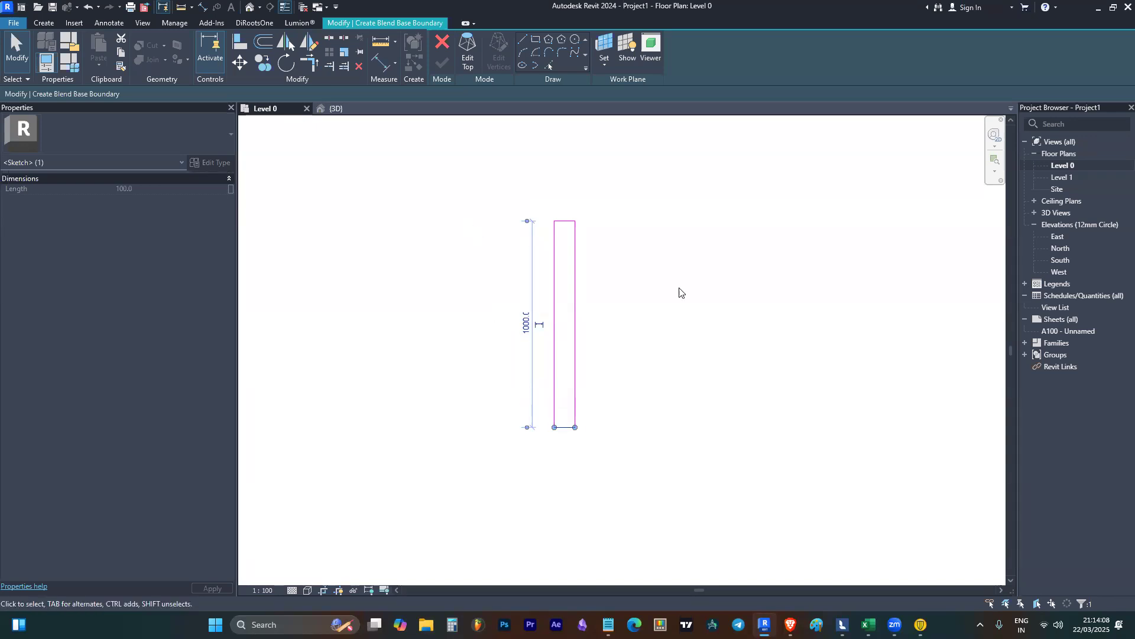
click(788, 344)
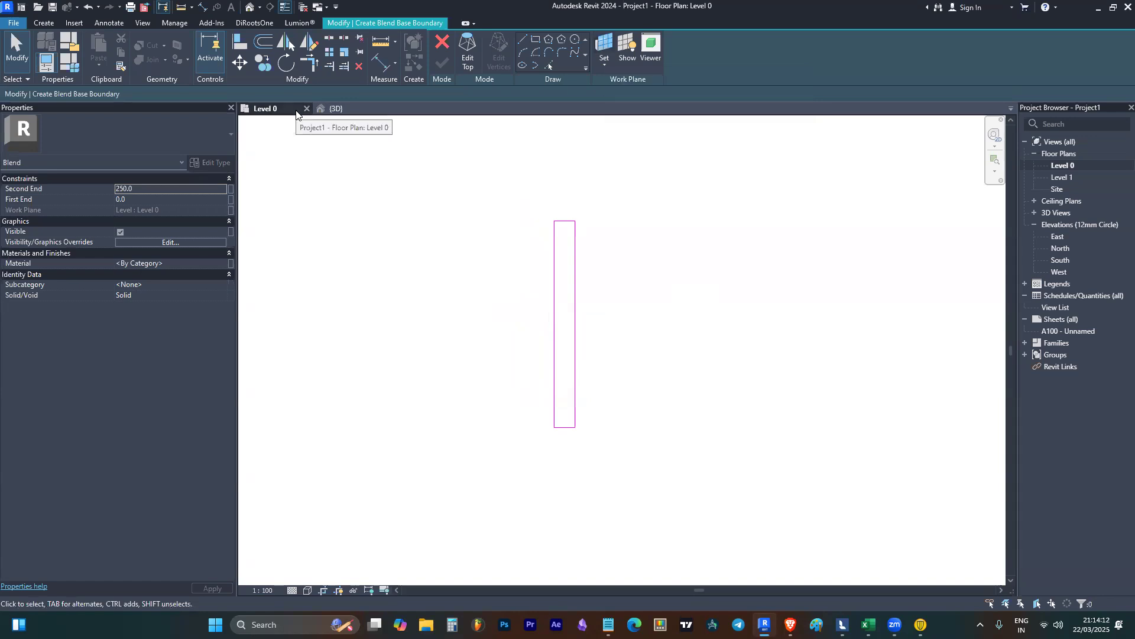
- Switch to the blend's top boundary and draw a line across the base rectangle between the midpoints of its long sides
click(476, 62)
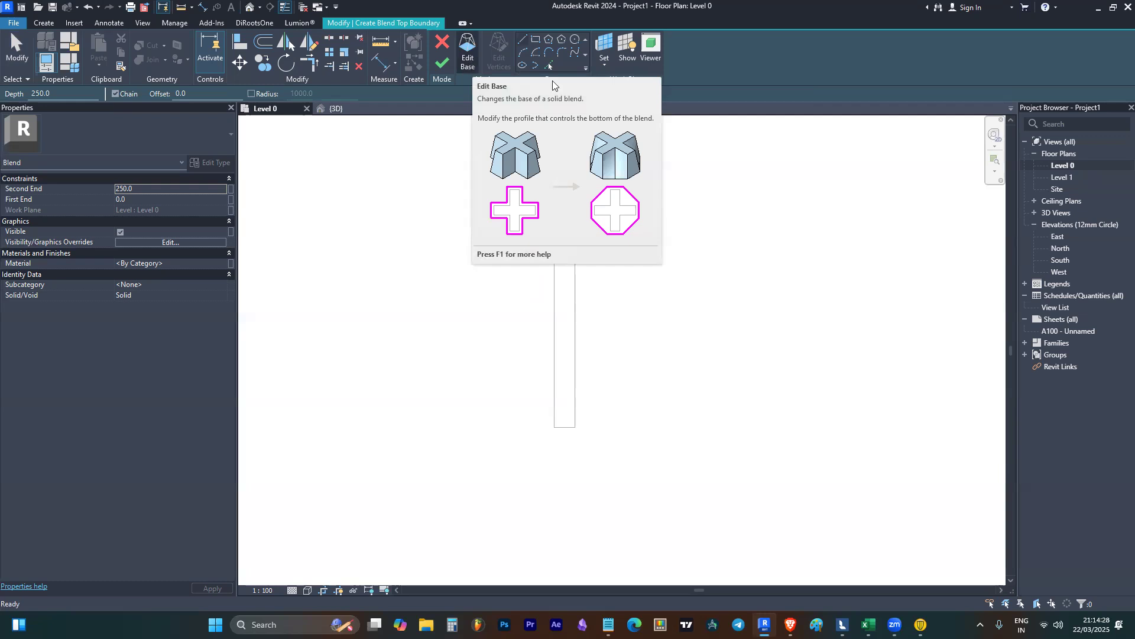
click(540, 41)
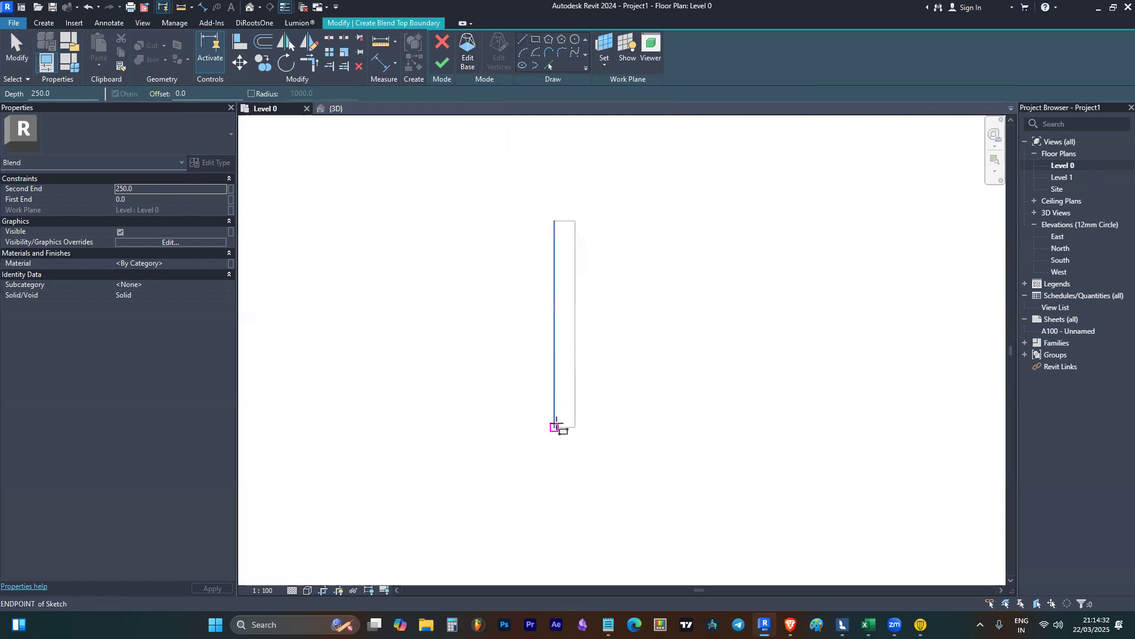
scroll(560, 276, up, 1)
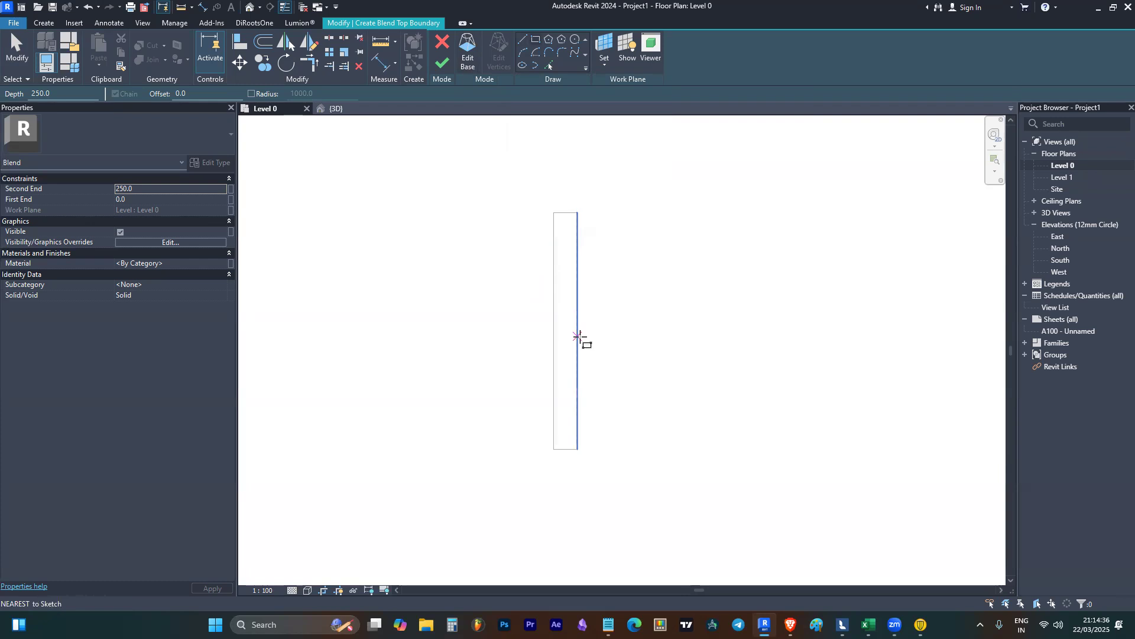
scroll(578, 331, up, 2)
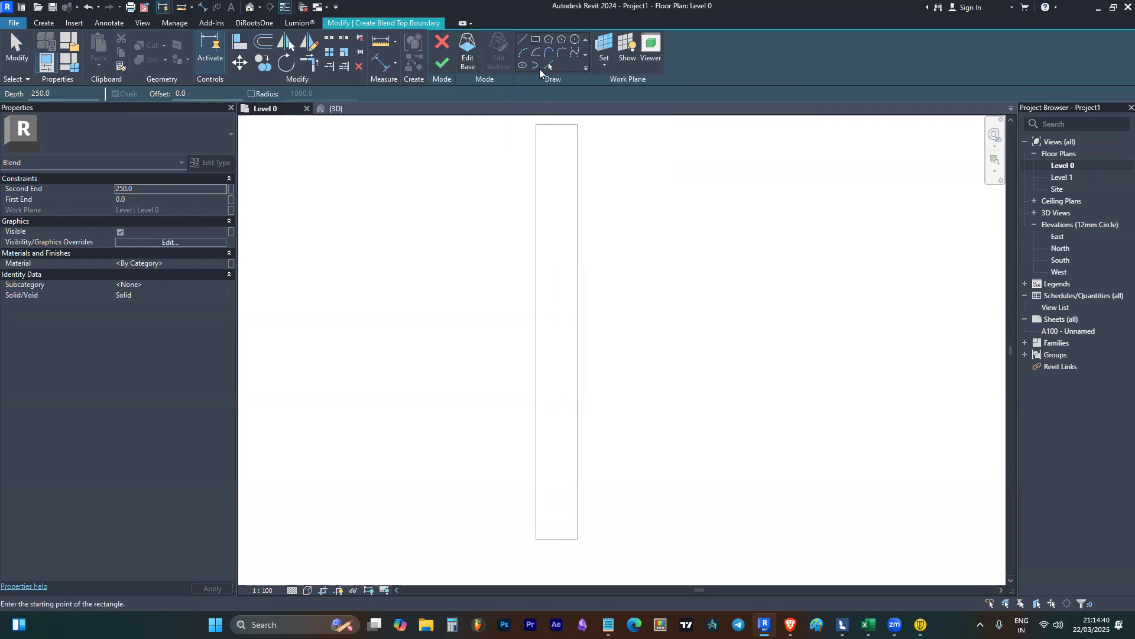
click(526, 41)
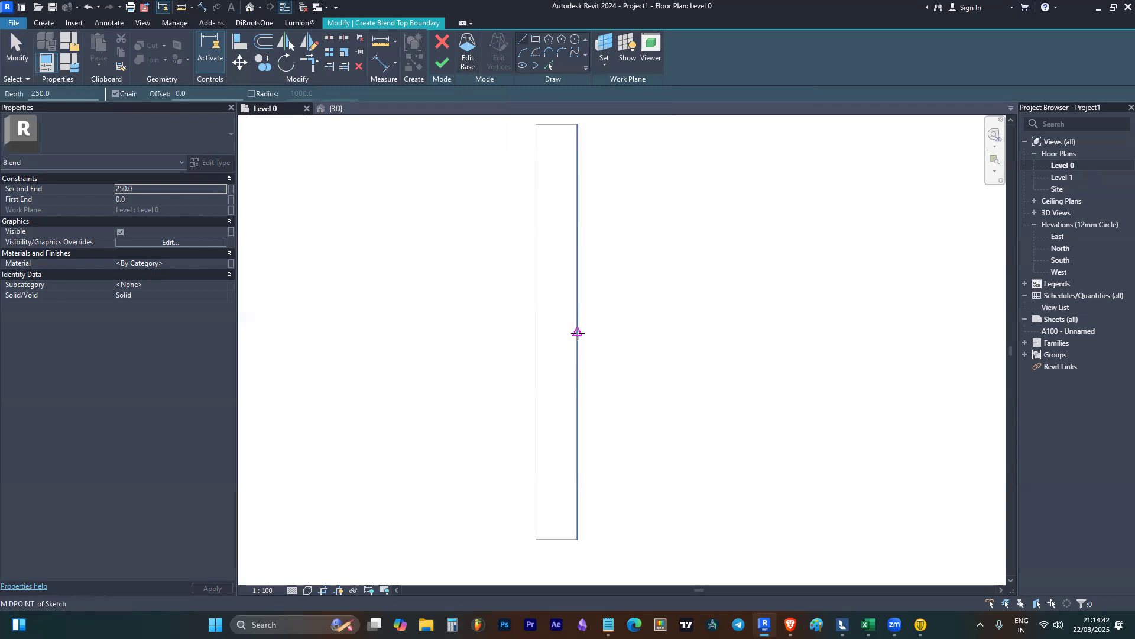
click(578, 332)
click(537, 331)
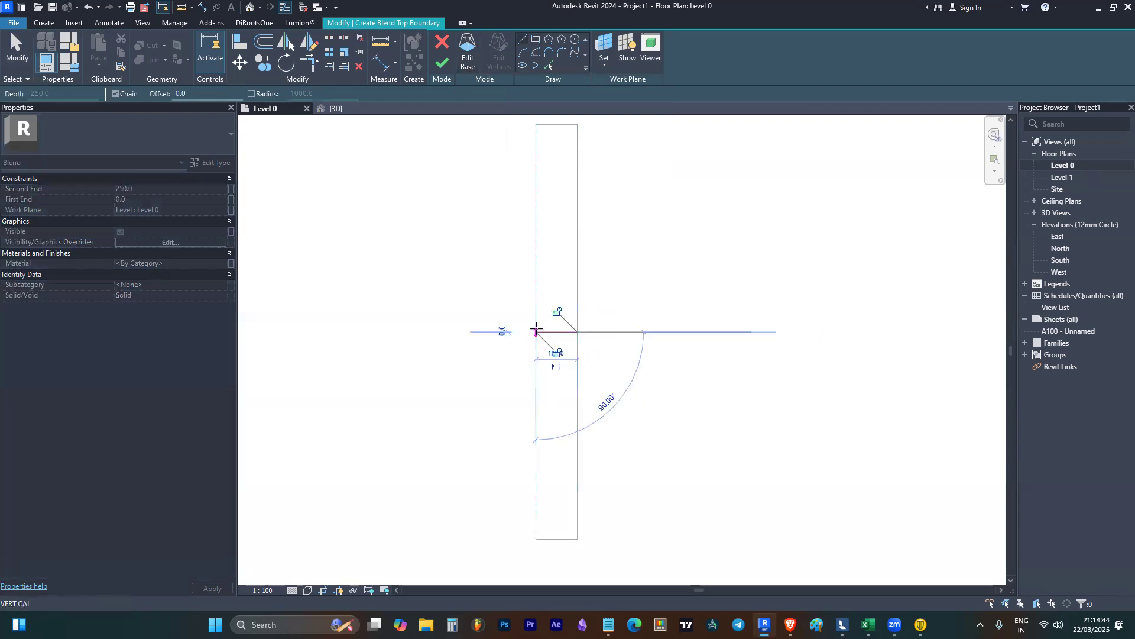
key(Escape)
- Sketch the top boundary as a shorter rectangle around the midline, spanning the full width of the base rectangle
click(537, 39)
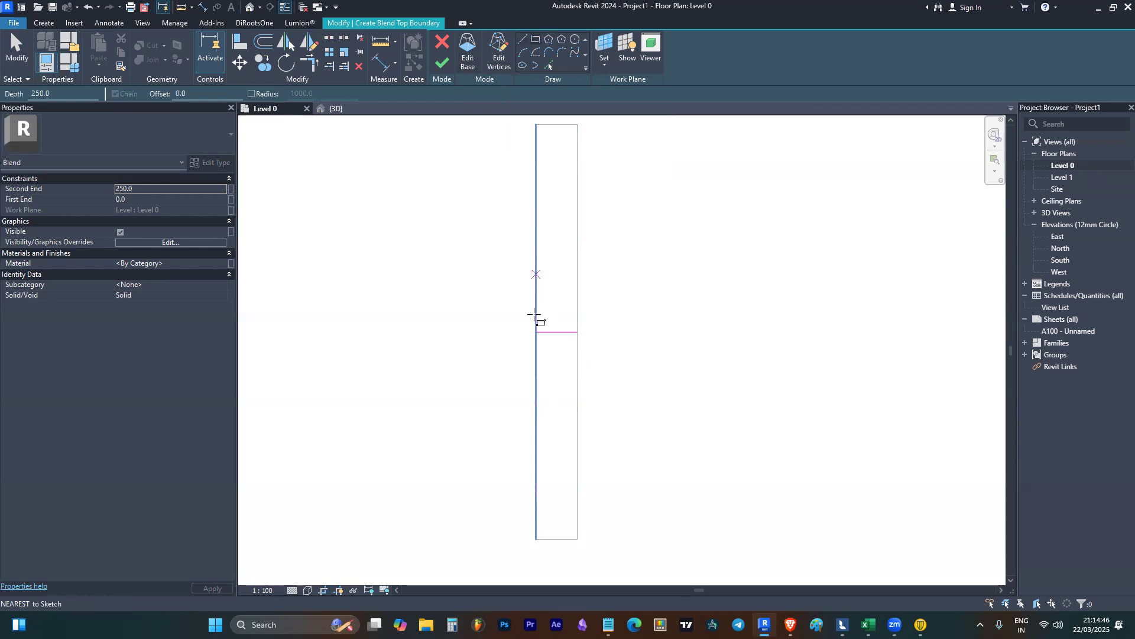
click(537, 265)
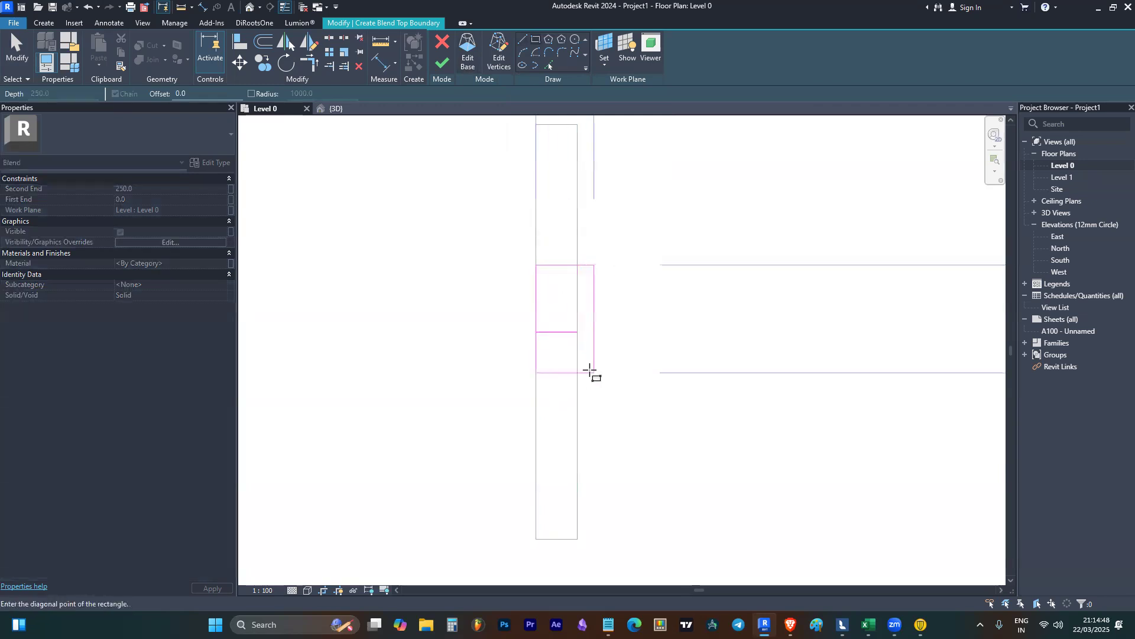
key(Escape)
key(Escape)
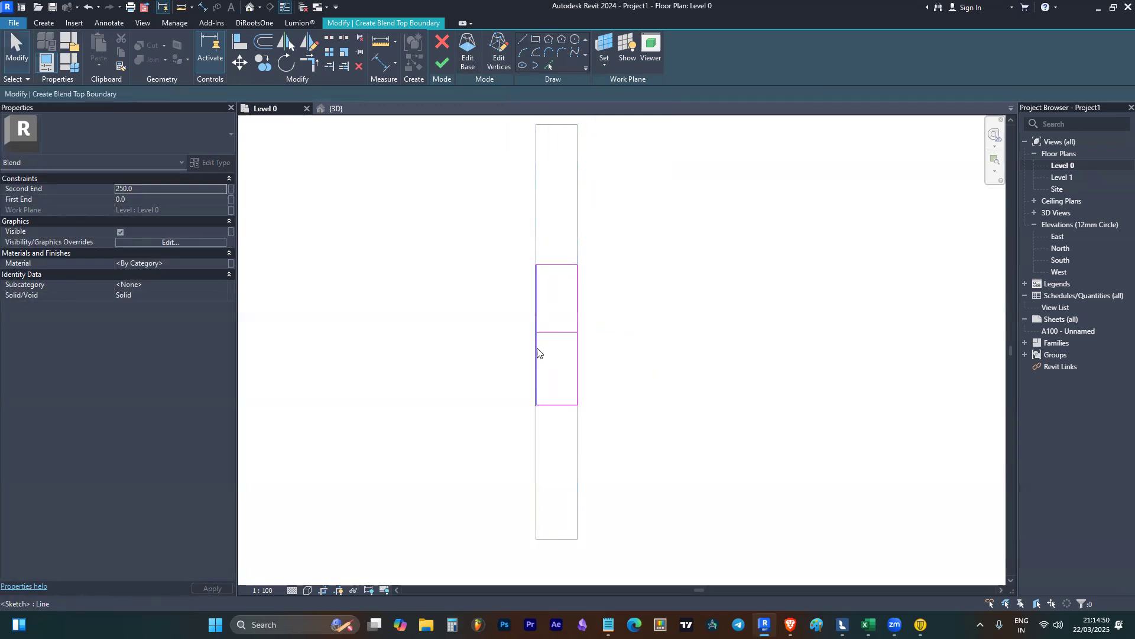
- Dimension the midline with the short rectangle's upper and lower edges and make the two distances equal
key(d)
key(i)
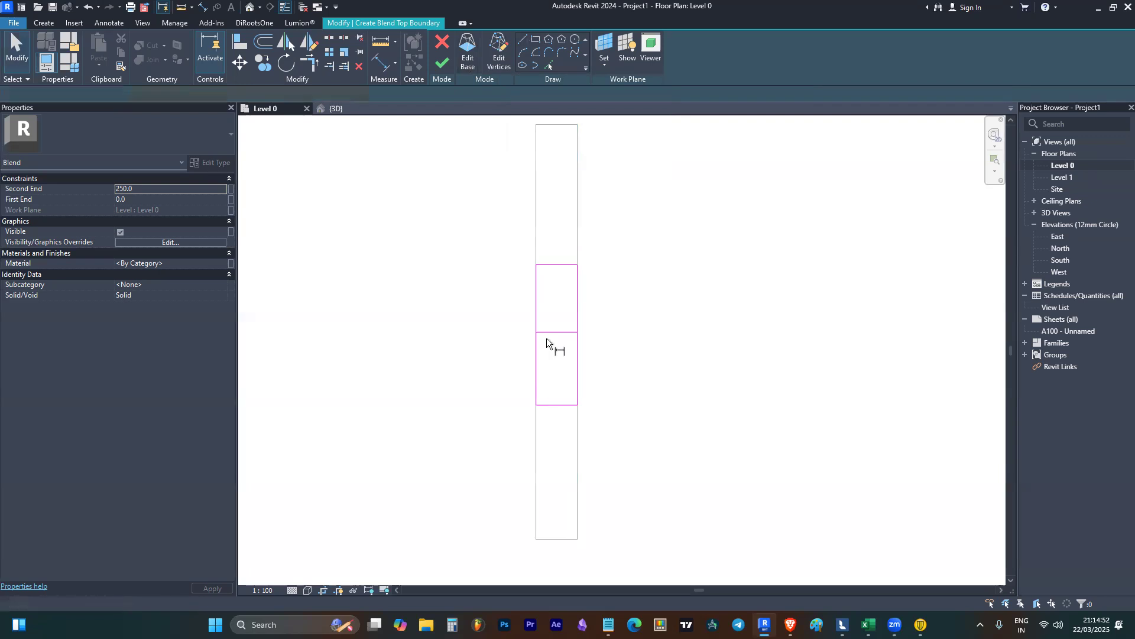
click(559, 332)
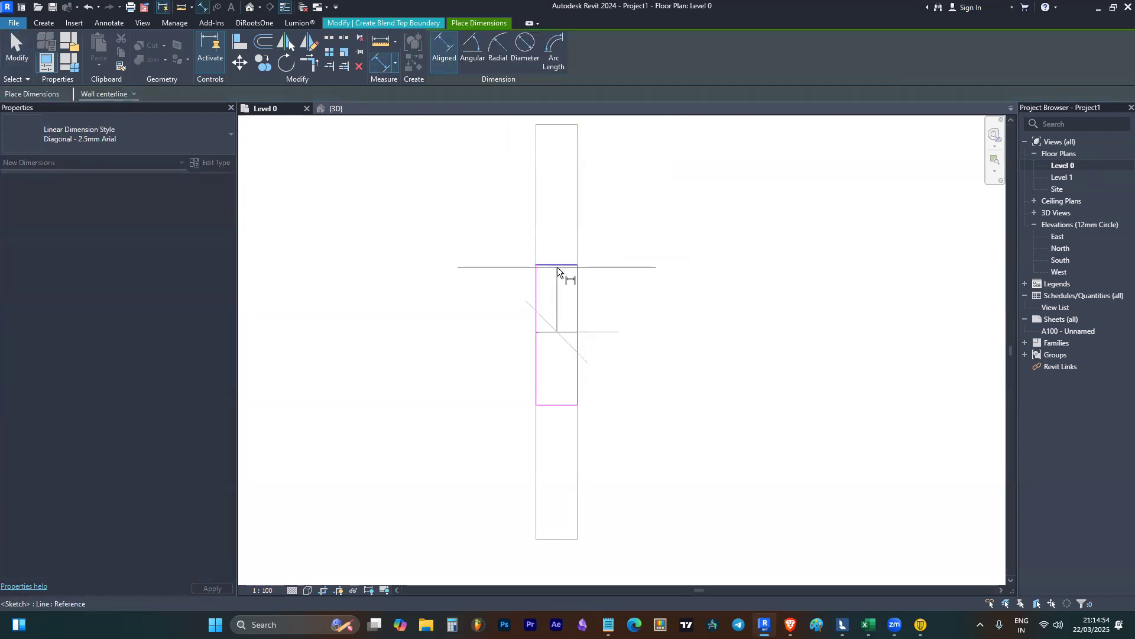
click(557, 266)
click(562, 403)
click(772, 357)
scroll(591, 336, down, 4)
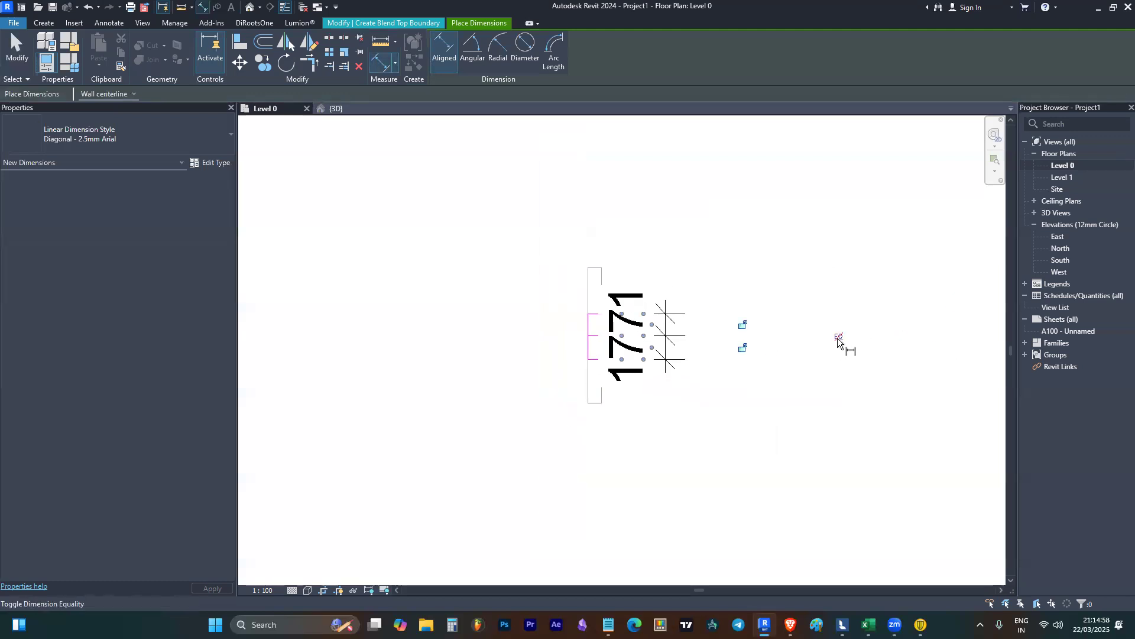
click(839, 337)
scroll(747, 306, up, 5)
key(Escape)
key(Escape)
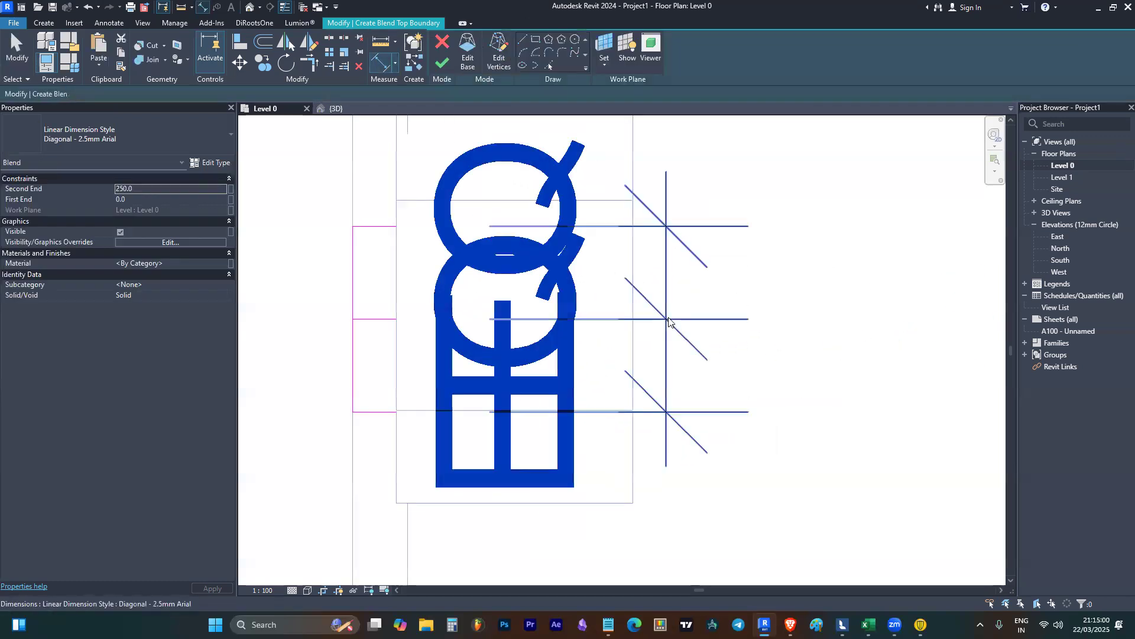
click(668, 318)
key(Delete)
click(388, 319)
key(Delete)
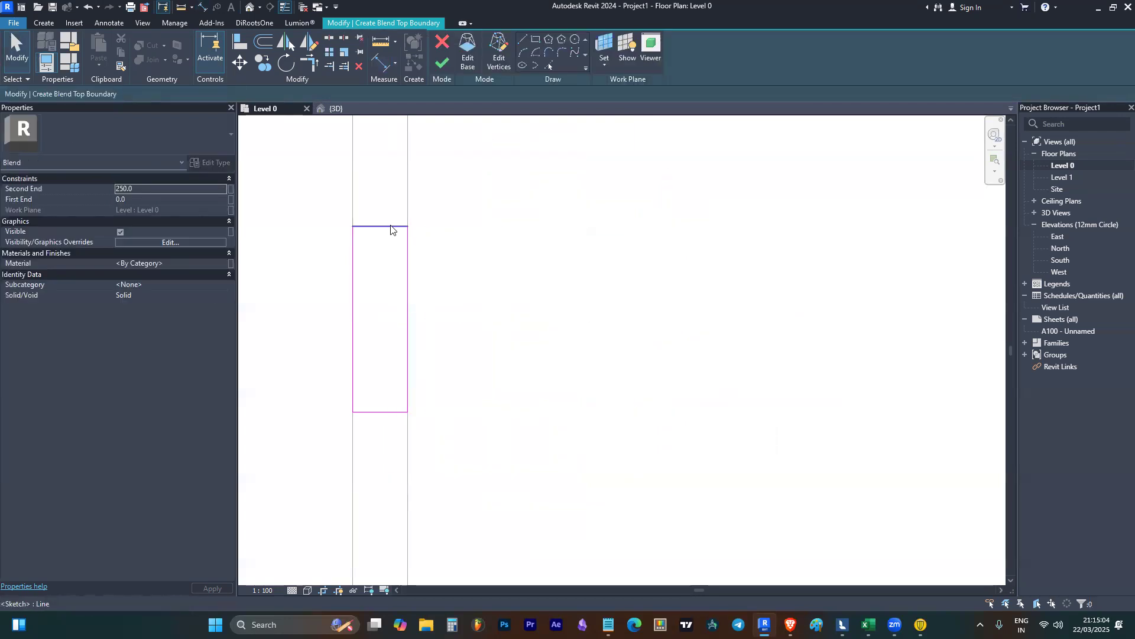
key(ctrl+z)
key(ctrl+z)
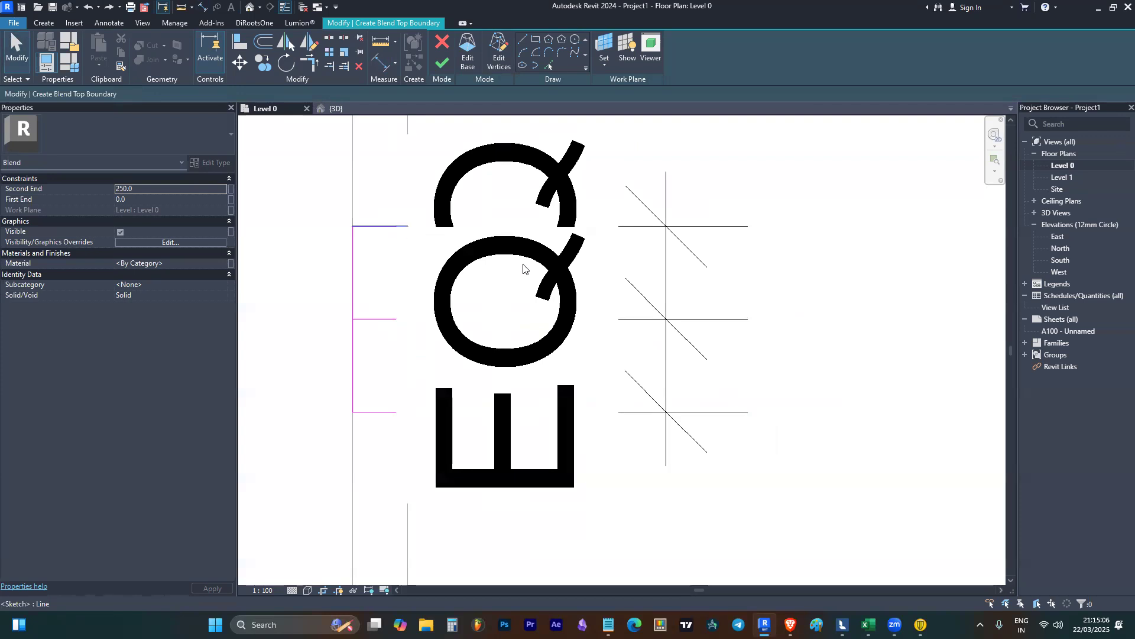
- Move the equality dimension farther to the right, clear of the sketched rectangles
click(668, 284)
click(674, 281)
click(667, 270)
drag(667, 270, 852, 284)
key(Escape)
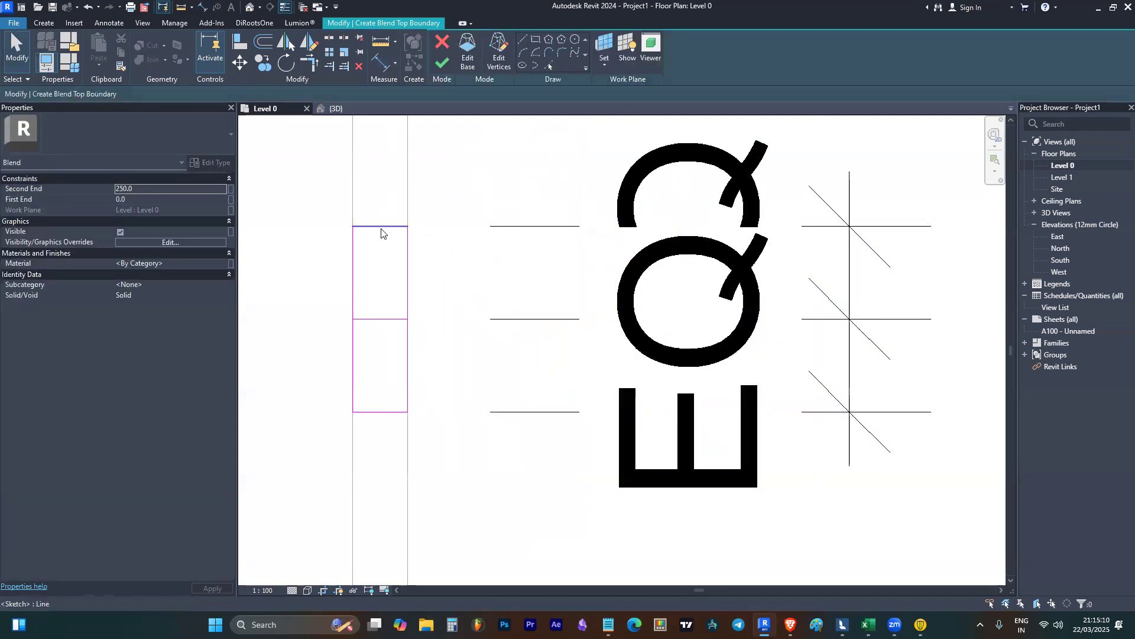
- Dimension the distance from the short rectangle's upper edge to the midline, placing the dimension on the sketch's left side
click(390, 227)
scroll(391, 227, down, 3)
scroll(387, 260, up, 3)
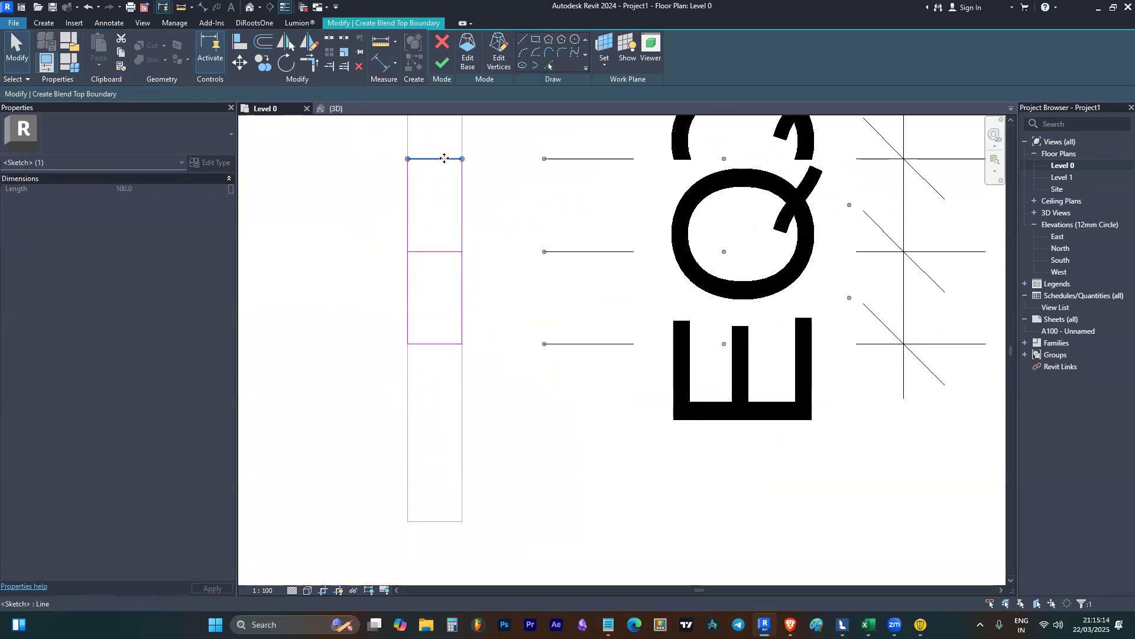
key(d)
key(i)
click(443, 157)
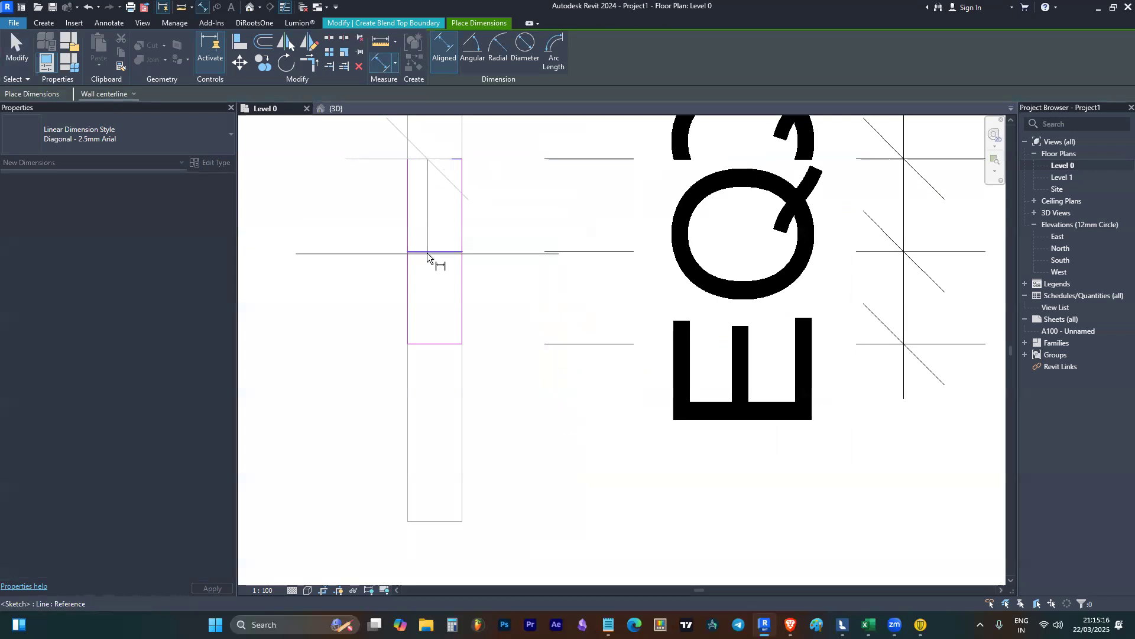
scroll(441, 240, down, 2)
key(Escape)
key(Escape)
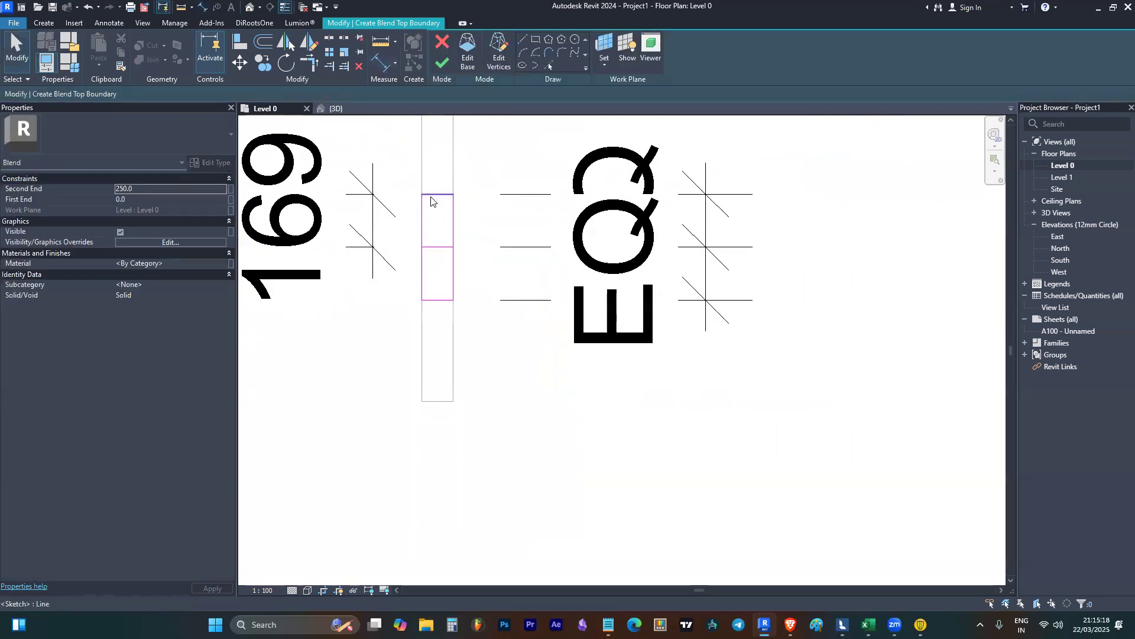
- Nudge the short rectangle's upper edge upward and set its distance from the midline to 180
click(341, 222)
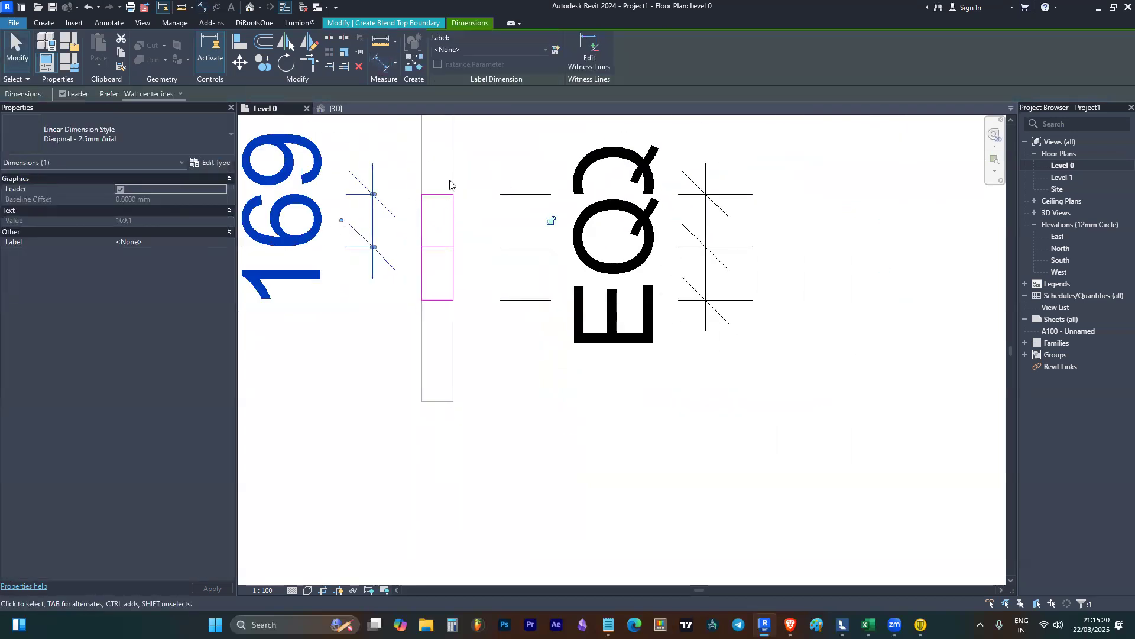
click(431, 192)
key(Up)
key(Up)
key(Up)
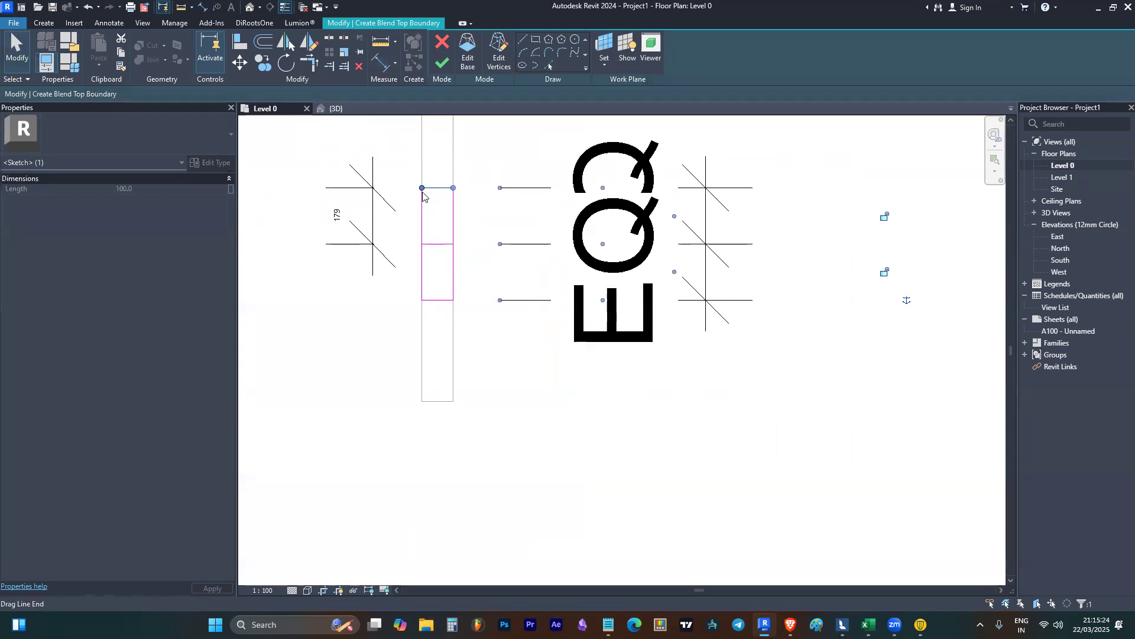
key(Up)
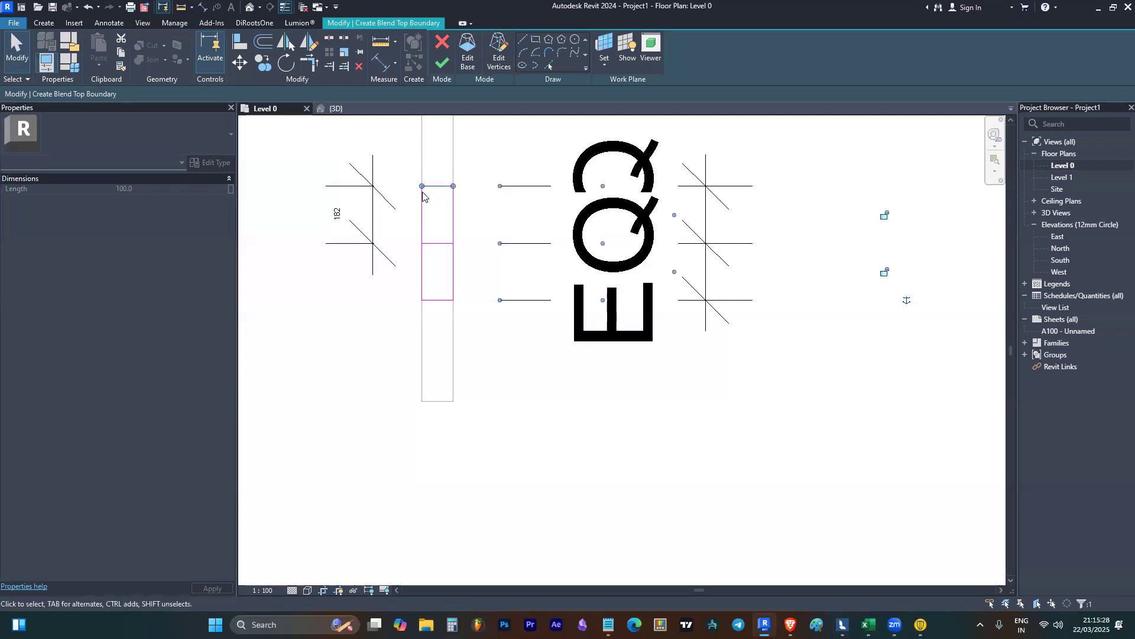
scroll(331, 216, up, 5)
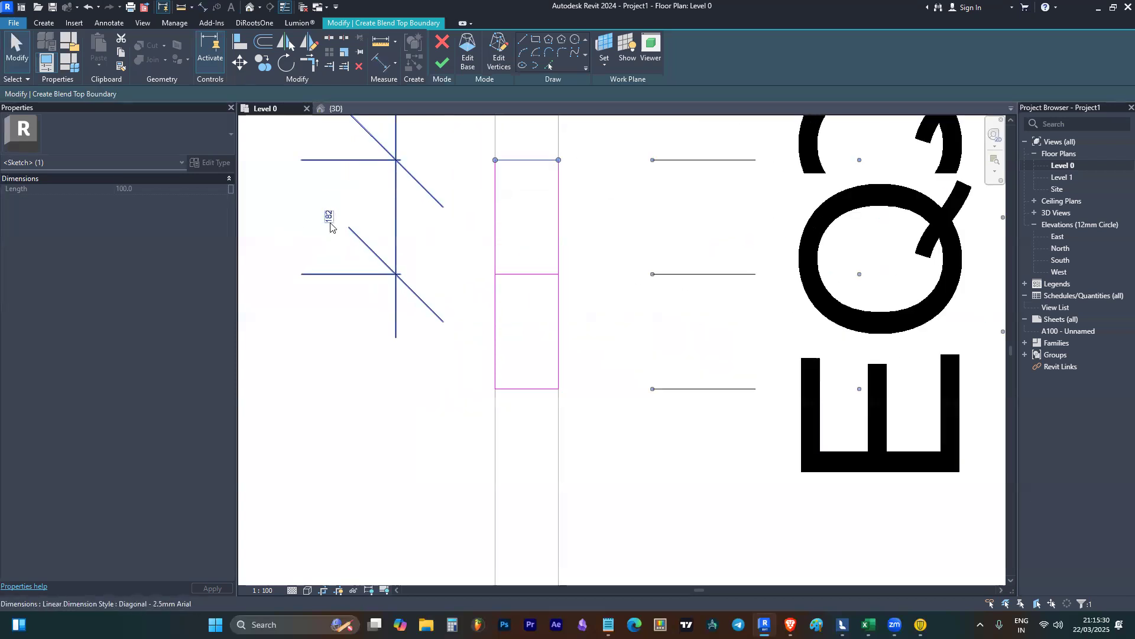
click(729, 278)
scroll(666, 292, down, 5)
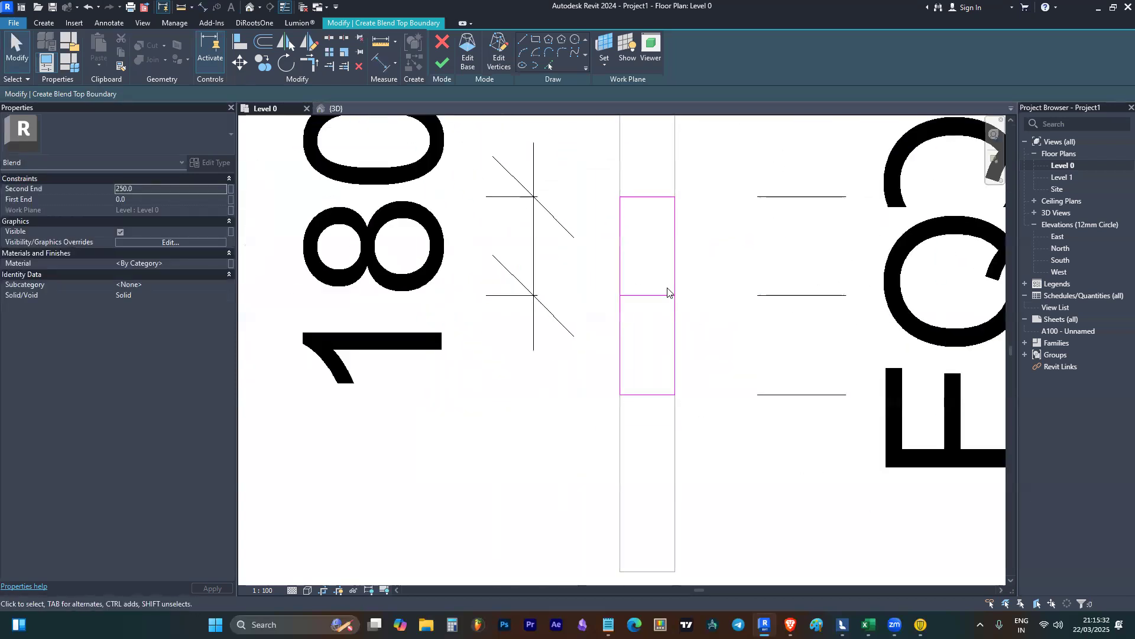
key(d)
key(i)
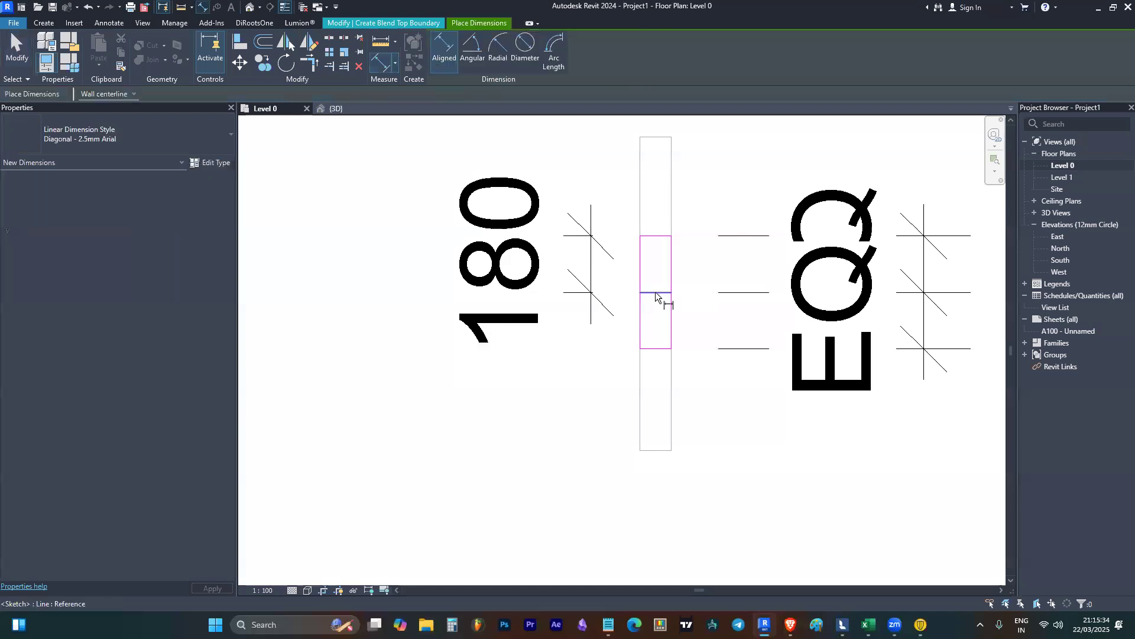
click(651, 349)
key(Escape)
key(Escape)
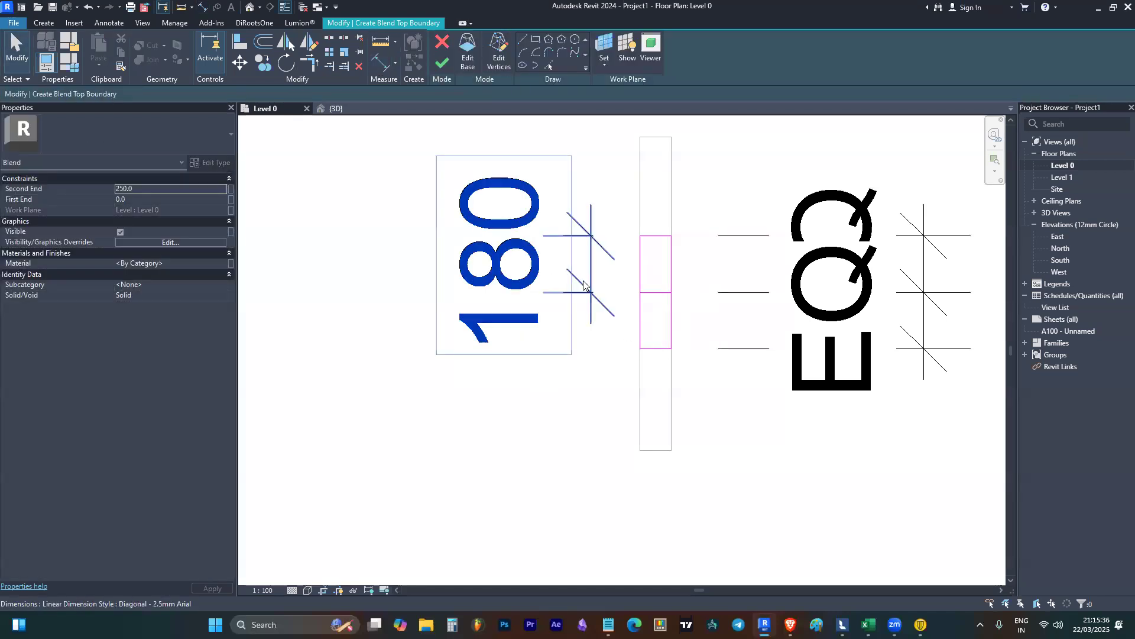
- Delete the 180 dimension, the equality dimension and the midline, leaving only the short rectangle in the top boundary sketch
click(557, 288)
scroll(555, 288, down, 4)
key(Delete)
click(732, 270)
key(Delete)
scroll(595, 295, up, 3)
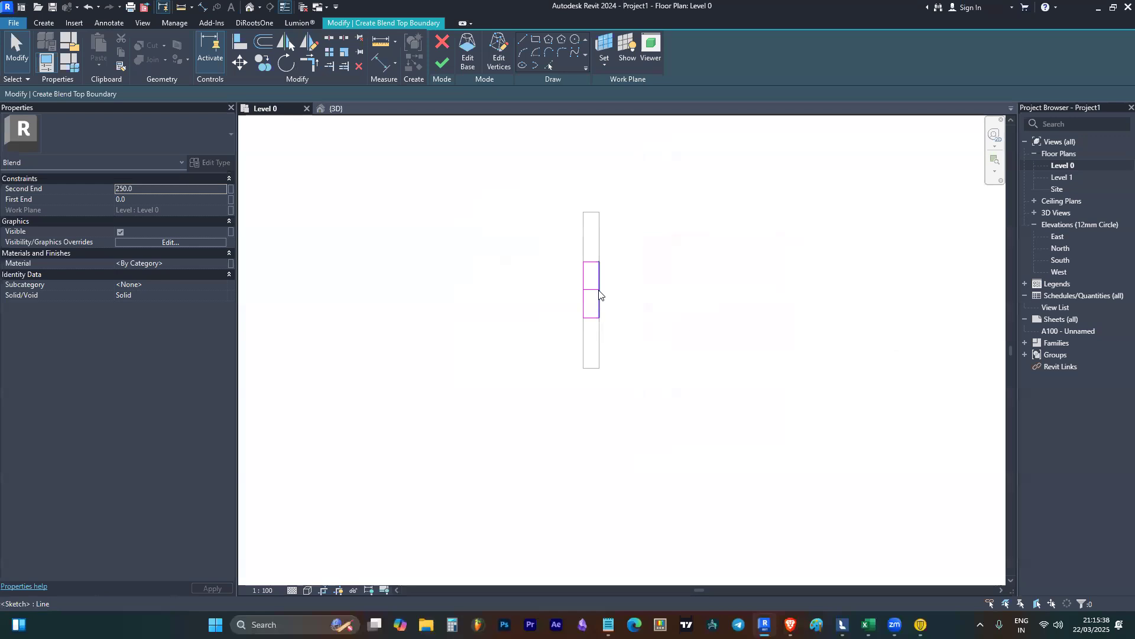
click(591, 289)
key(Delete)
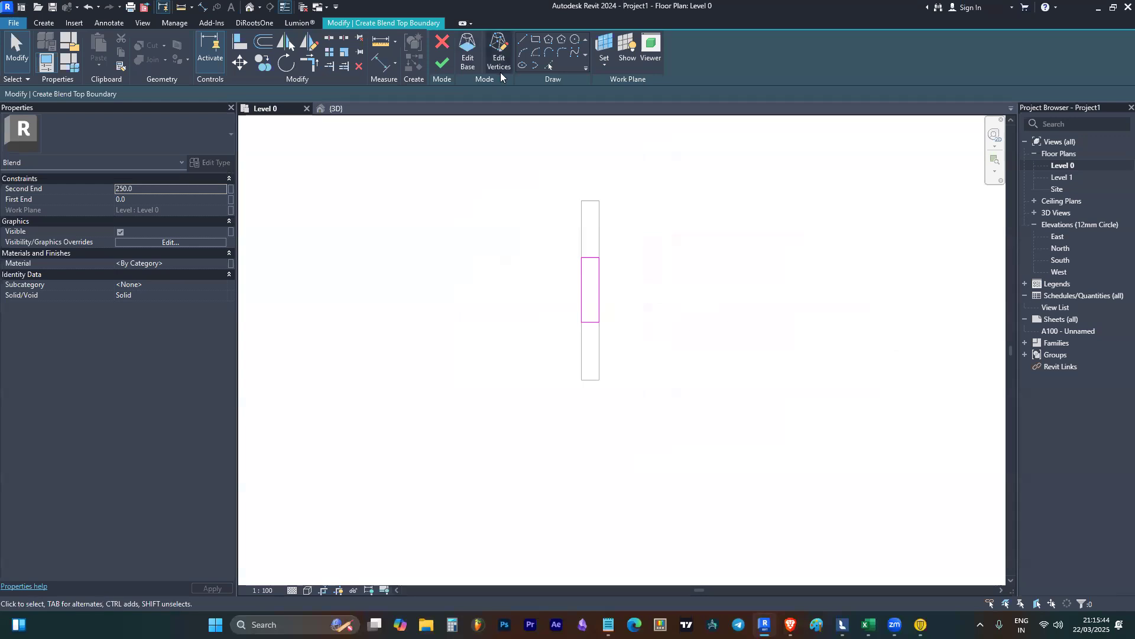
click(555, 241)
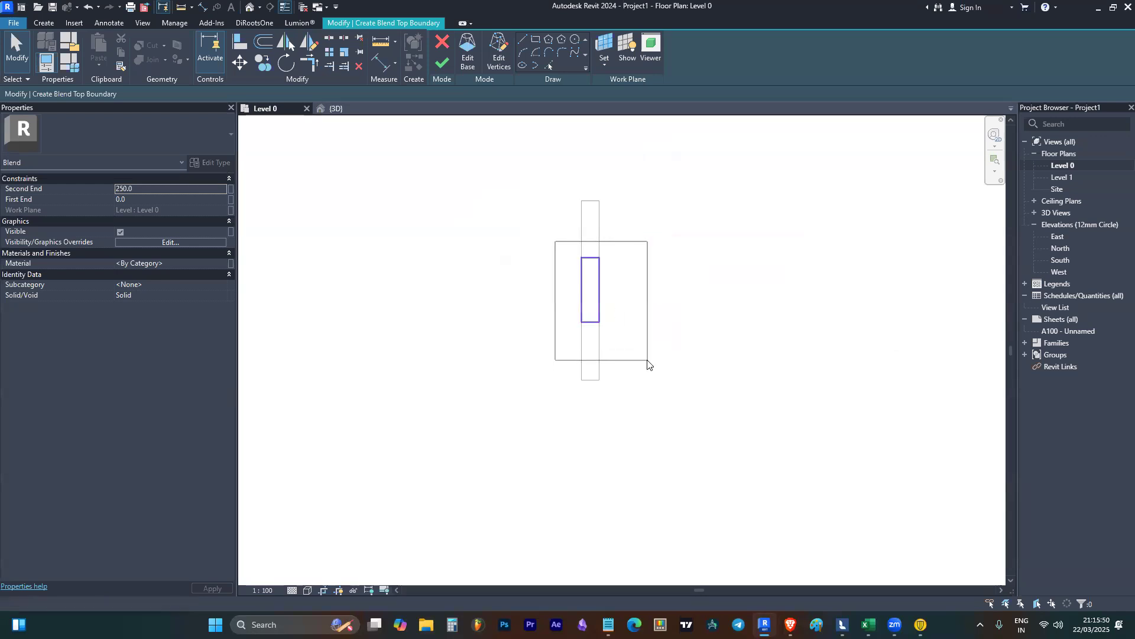
key(Escape)
key(Escape)
click(459, 265)
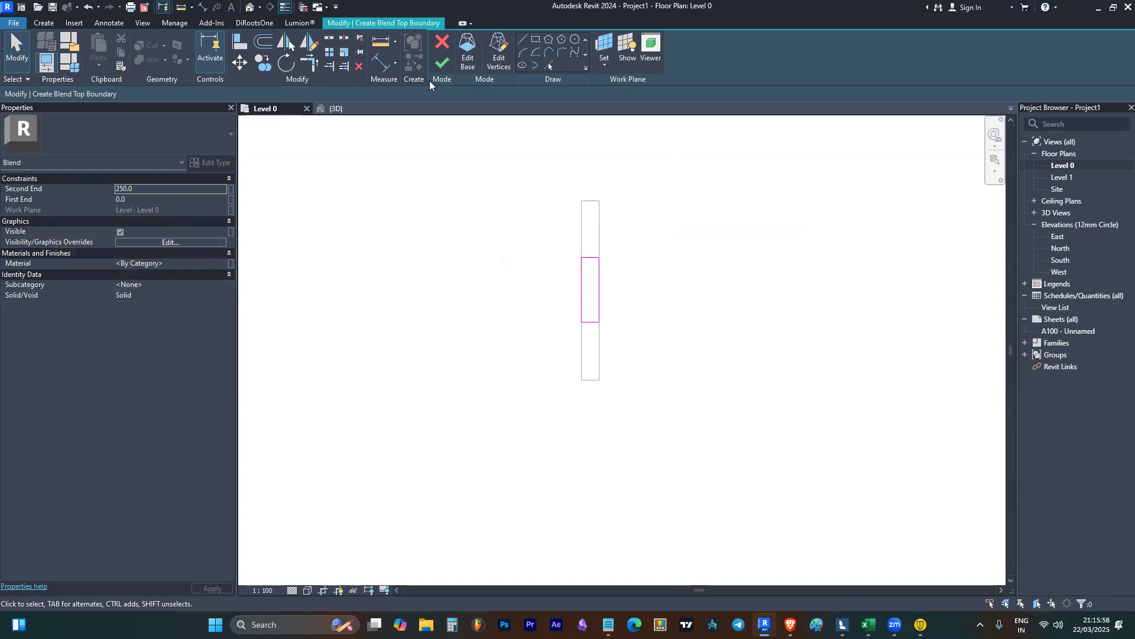
- Finish the blend sketch, open the default 3D view and select the blend seen from its left side
click(442, 62)
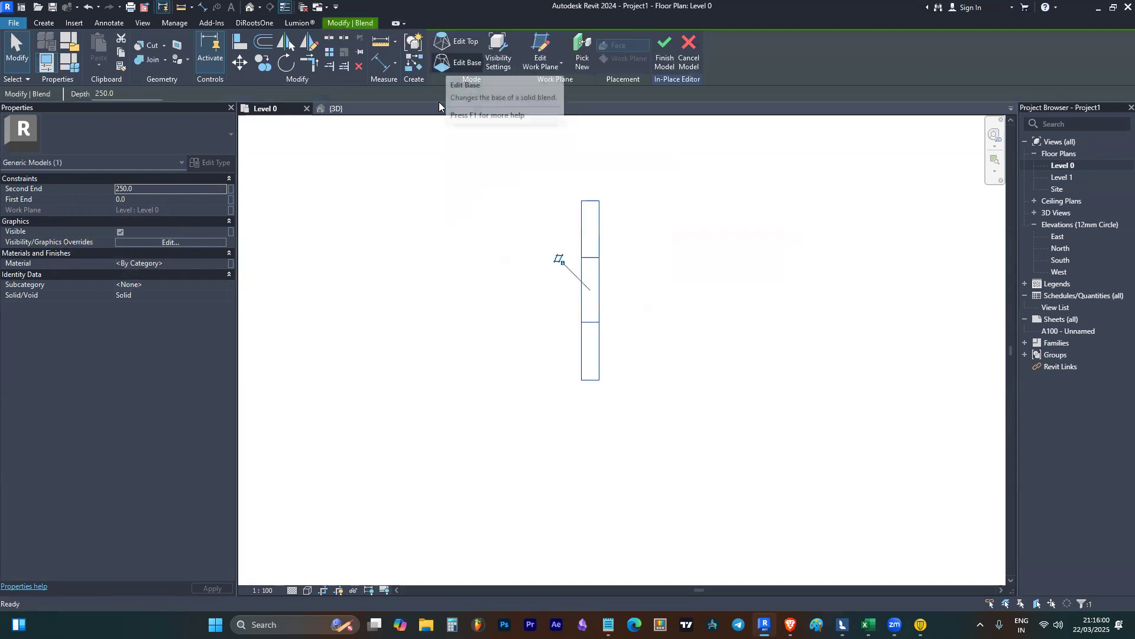
click(247, 7)
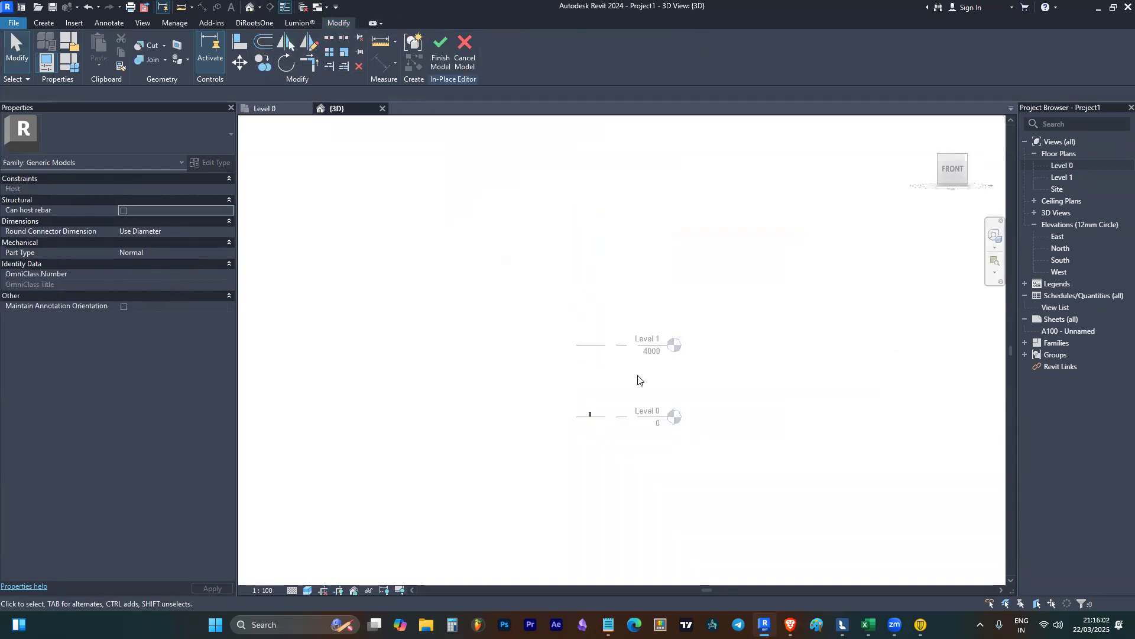
click(590, 419)
shift+middle_drag(484, 343, 690, 411)
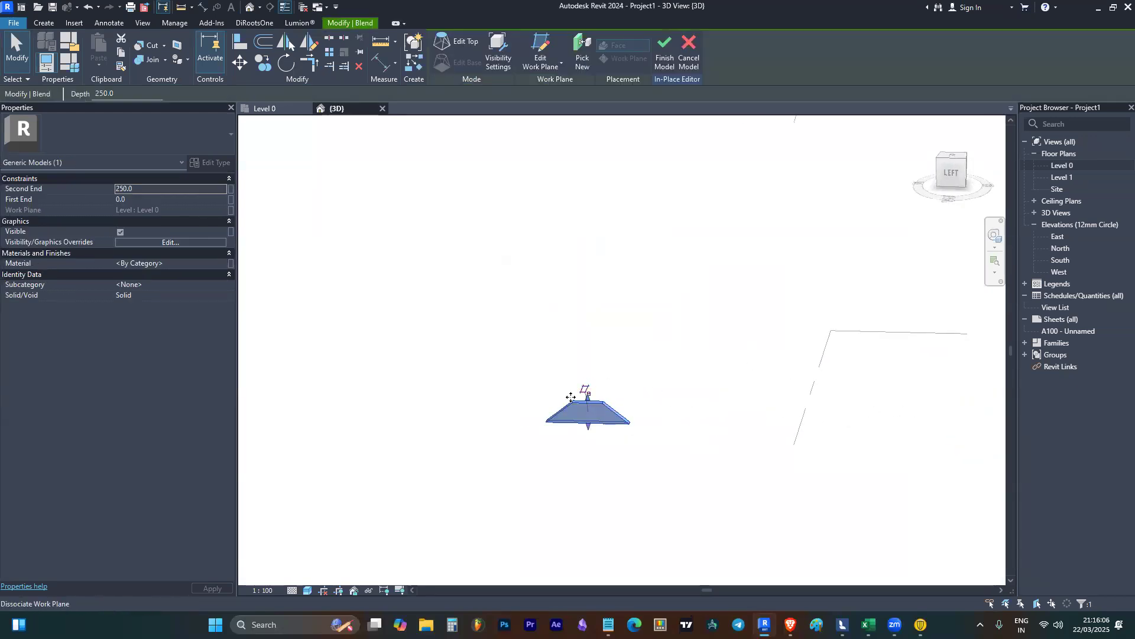
- Try a Second End of 500 for the blend, and finally set it to 2000
click(195, 187)
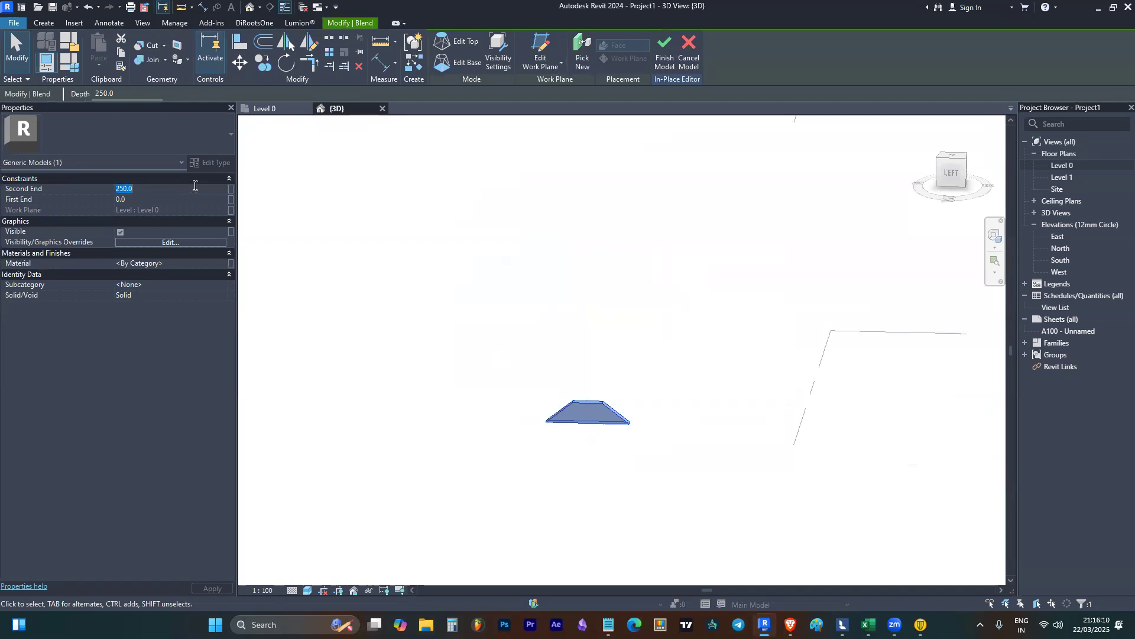
text(500)
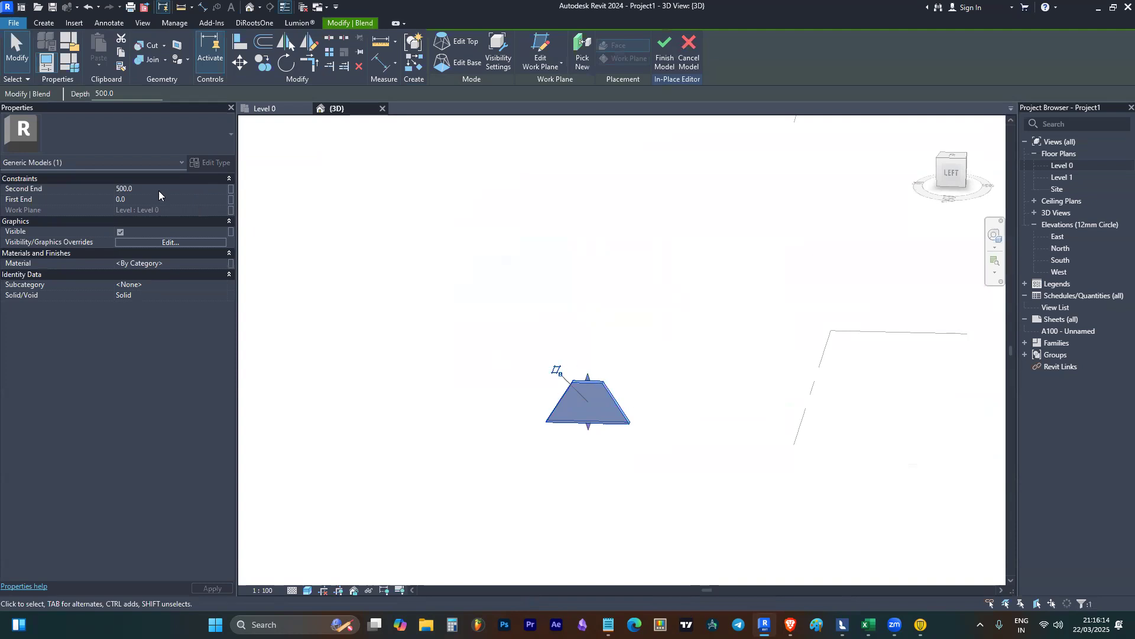
click(160, 188)
click(187, 191)
click(188, 188)
text(200)
key(Return)
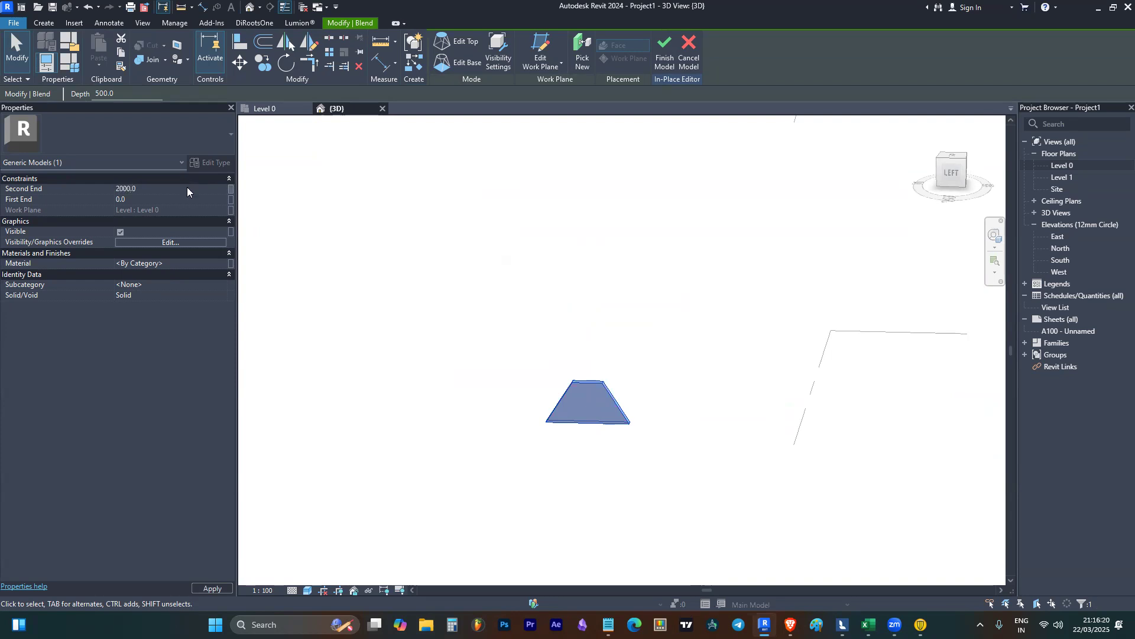
click(665, 237)
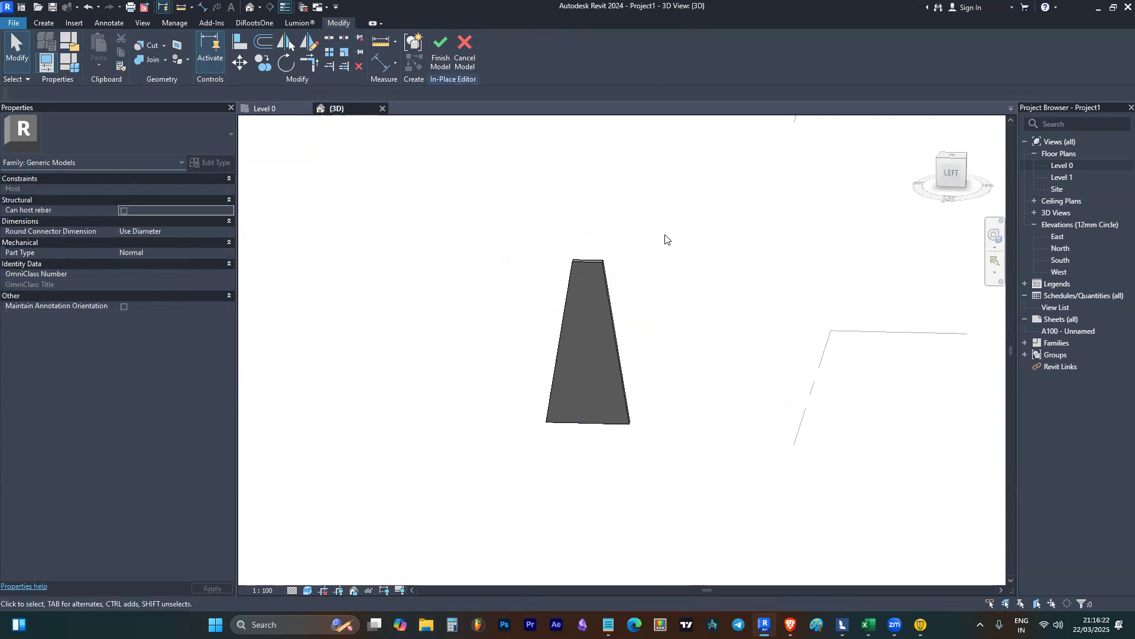
- Lower the blend's top face with its shape handle to a height of about 1842
scroll(665, 235, down, 2)
click(622, 278)
shift+middle_drag(456, 301, 662, 355)
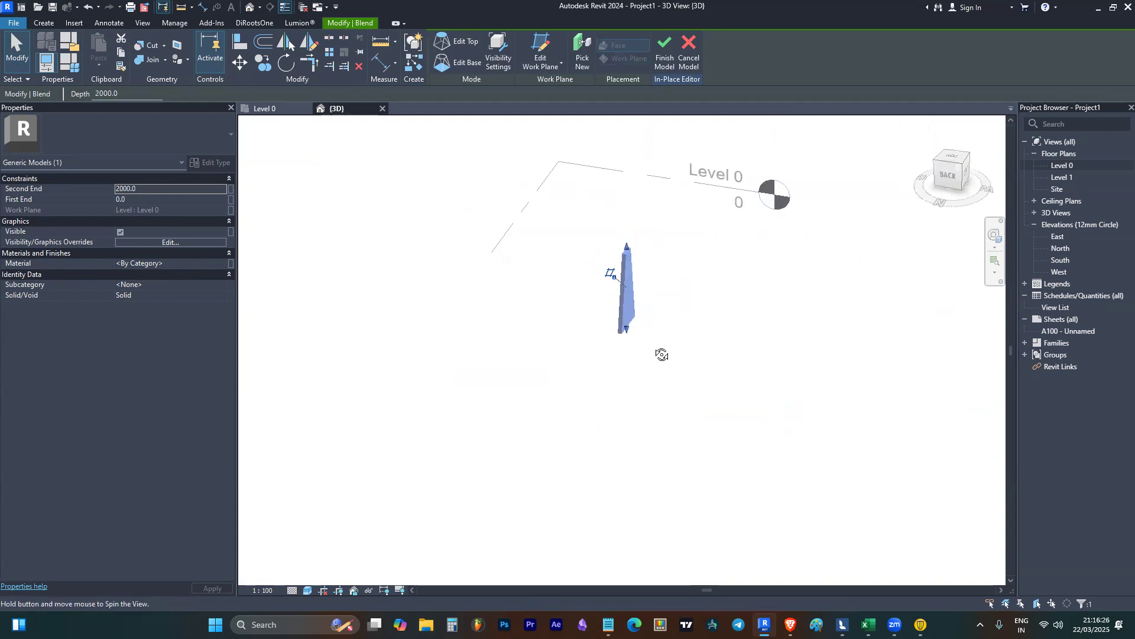
click(610, 205)
scroll(614, 251, up, 4)
click(646, 253)
mouse_move(645, 242)
mouse_down()
mouse_move(645, 375)
mouse_move(643, 261)
mouse_up()
click(699, 226)
scroll(698, 222, down, 2)
shift+middle_drag(696, 223, 590, 199)
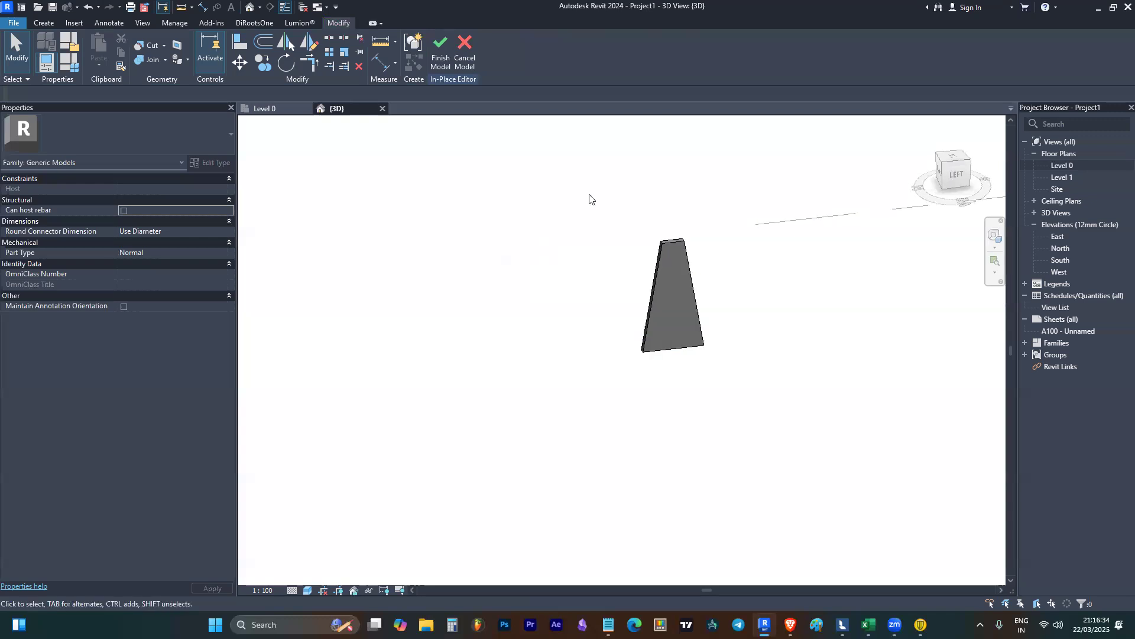
scroll(590, 199, down, 2)
shift+middle_drag(555, 247, 658, 294)
click(634, 246)
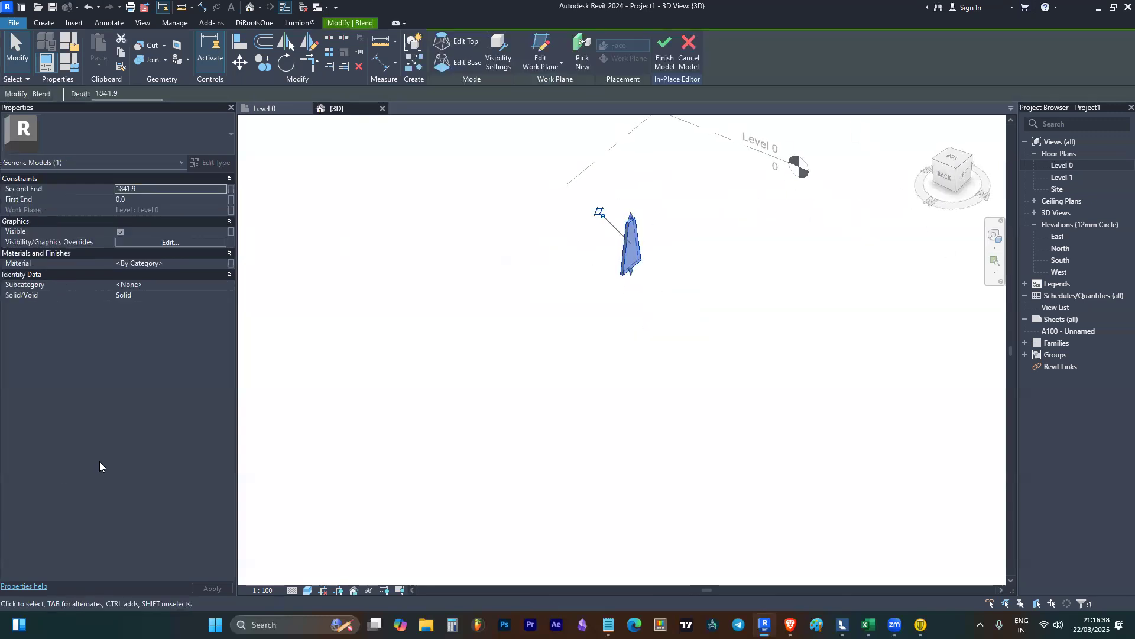
click(44, 23)
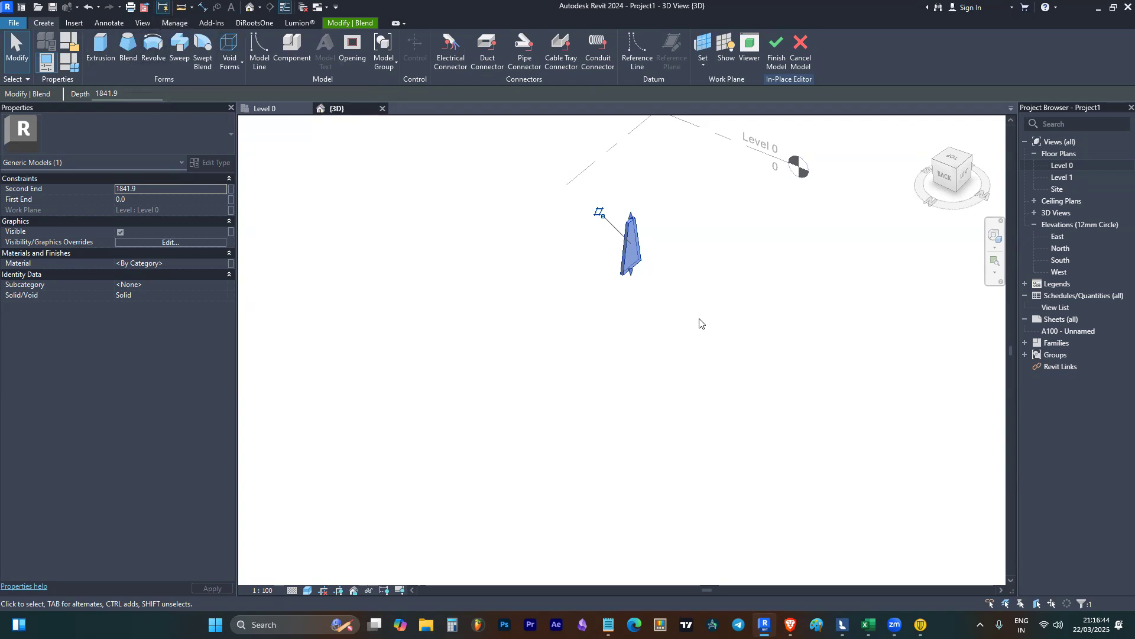
click(577, 306)
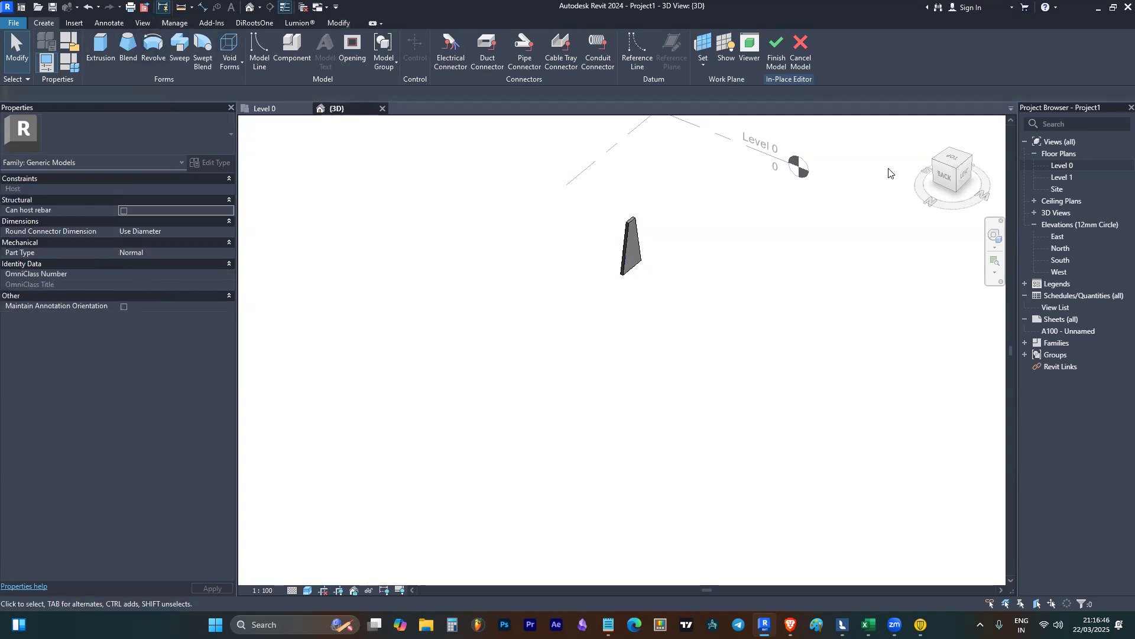
click(953, 161)
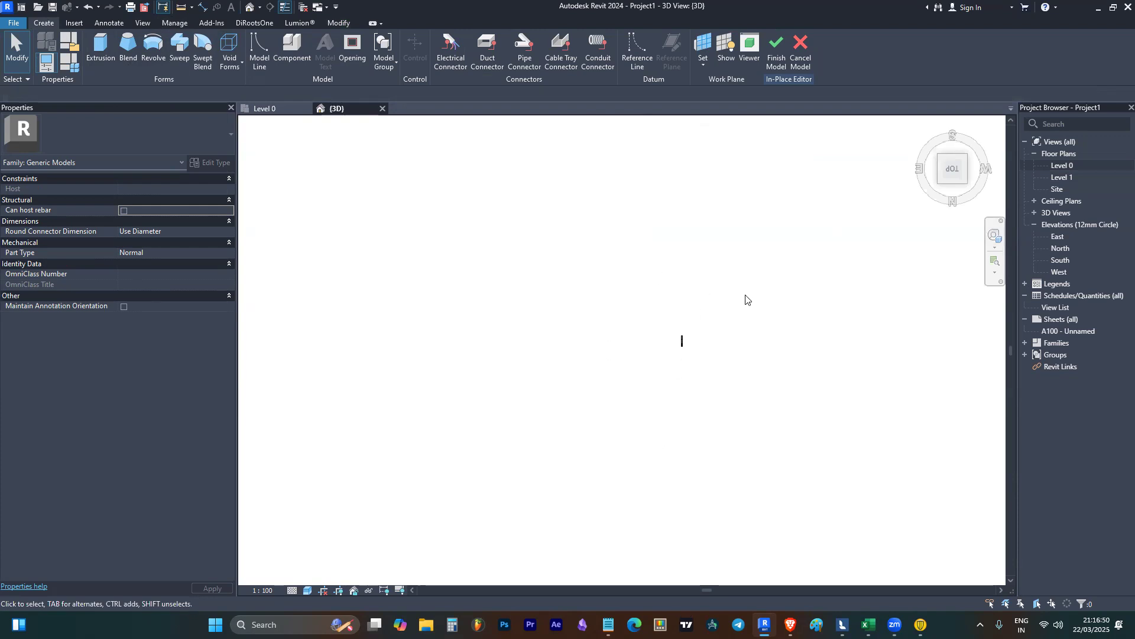
click(151, 44)
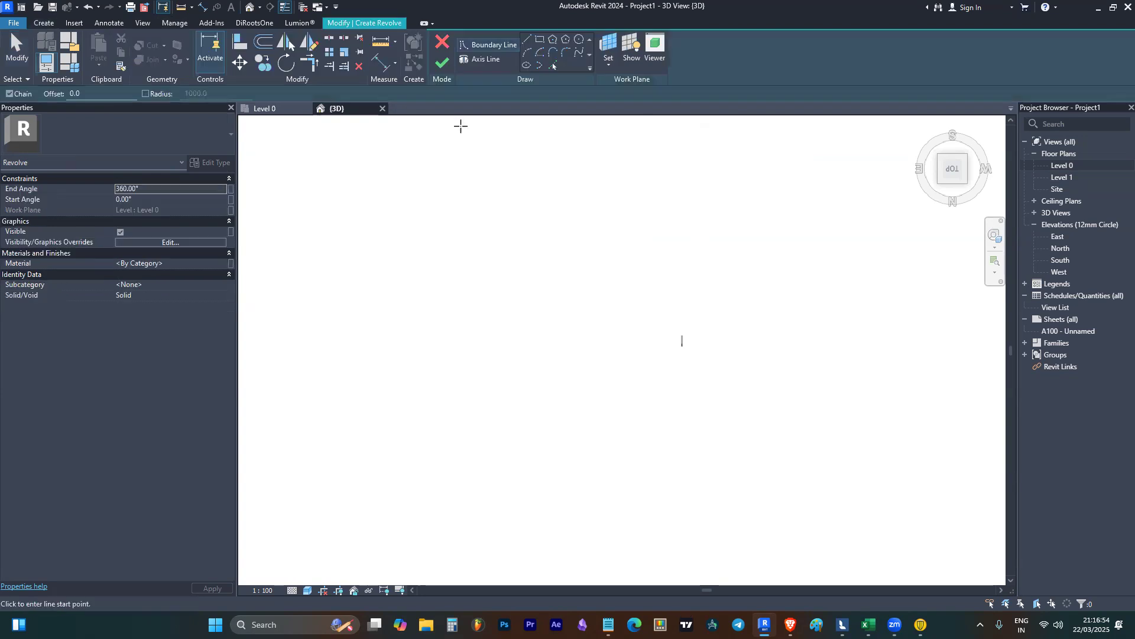
click(53, 22)
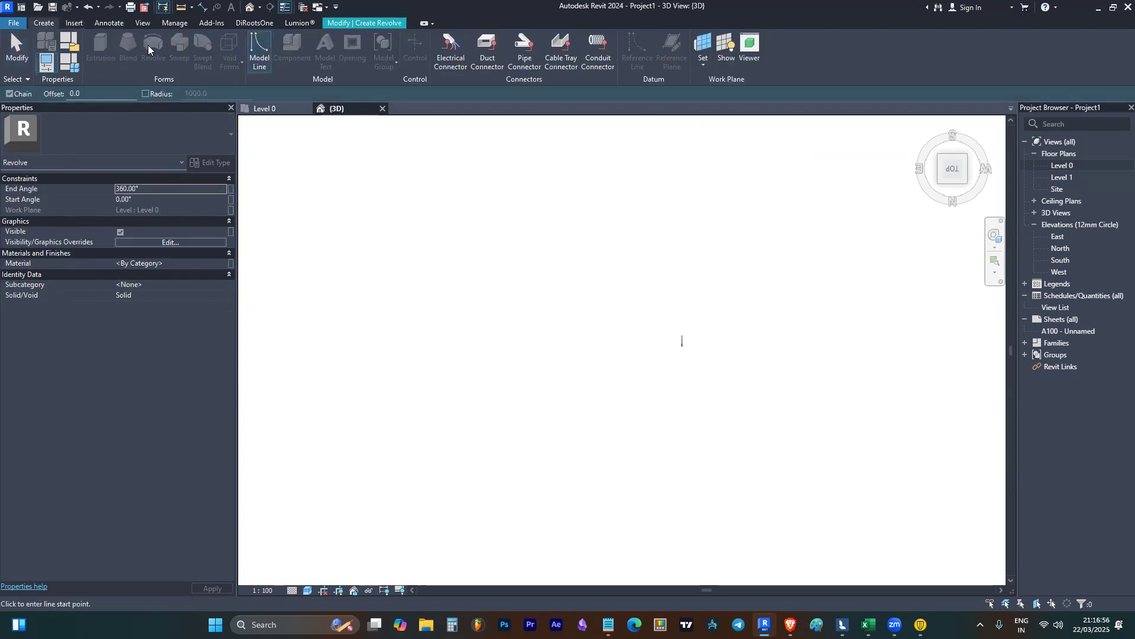
click(359, 23)
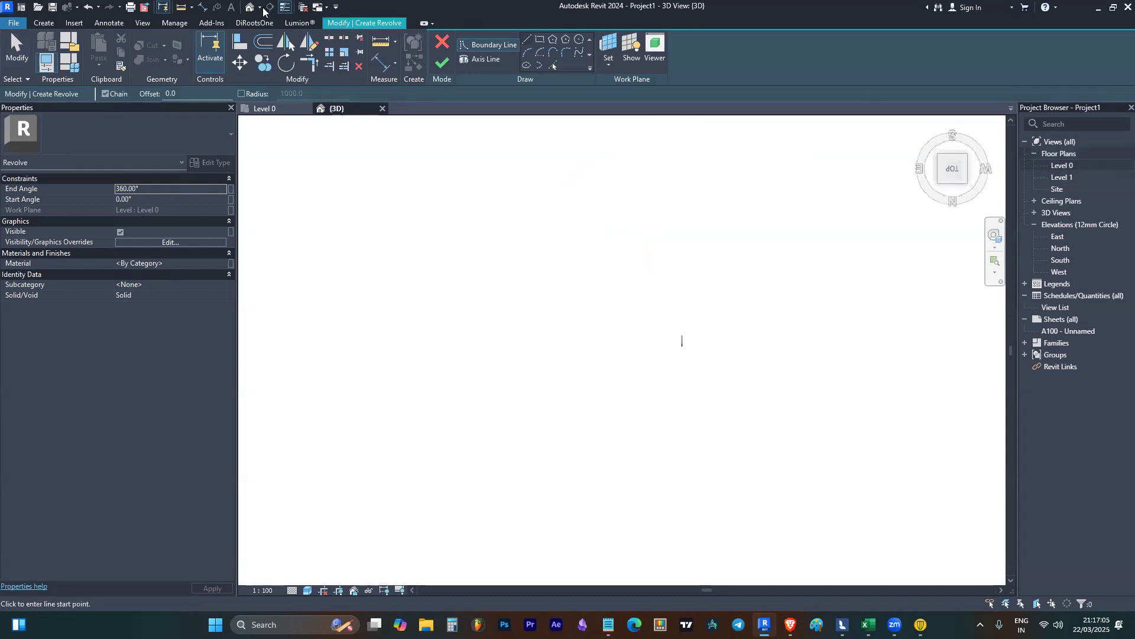
- Leave the Revolve sketch, finish the in-place model and open the Level 0 floor plan
click(443, 51)
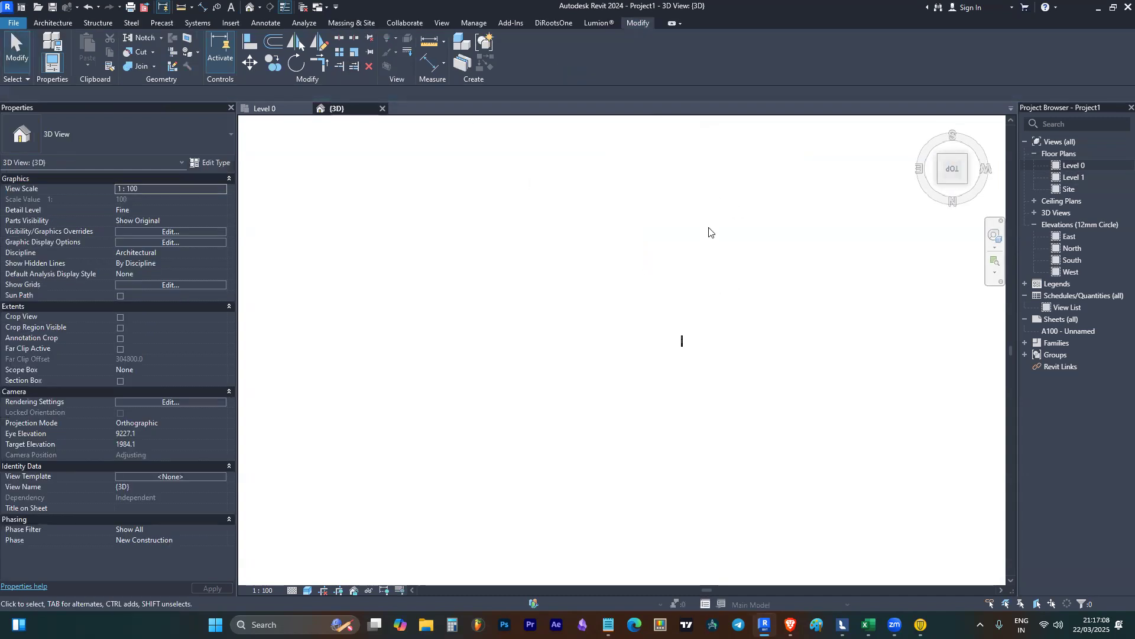
double_click(1086, 167)
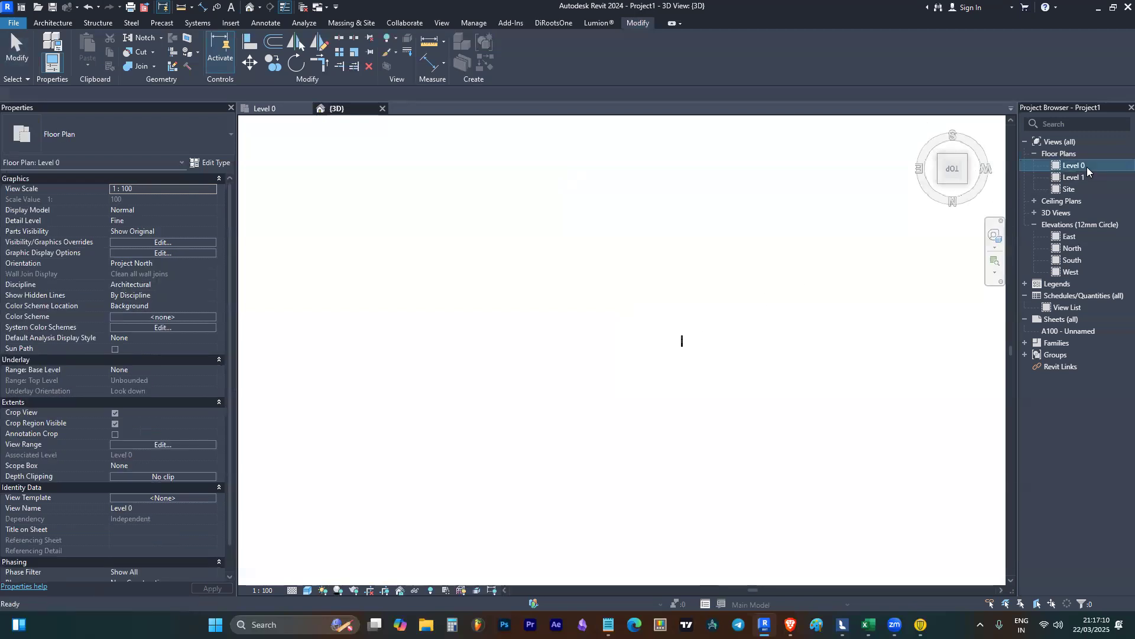
scroll(503, 281, down, 2)
middle_click(504, 281)
middle_click(503, 281)
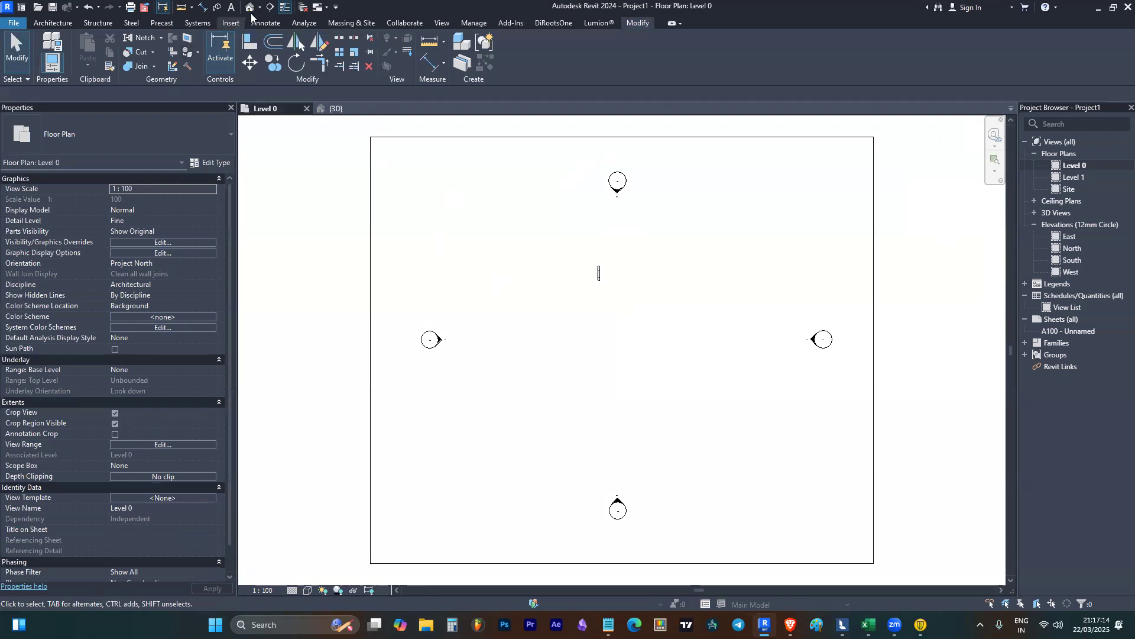
- Place a horizontal building section across the Level 0 plan just below the blend, looking toward it
click(269, 7)
click(520, 335)
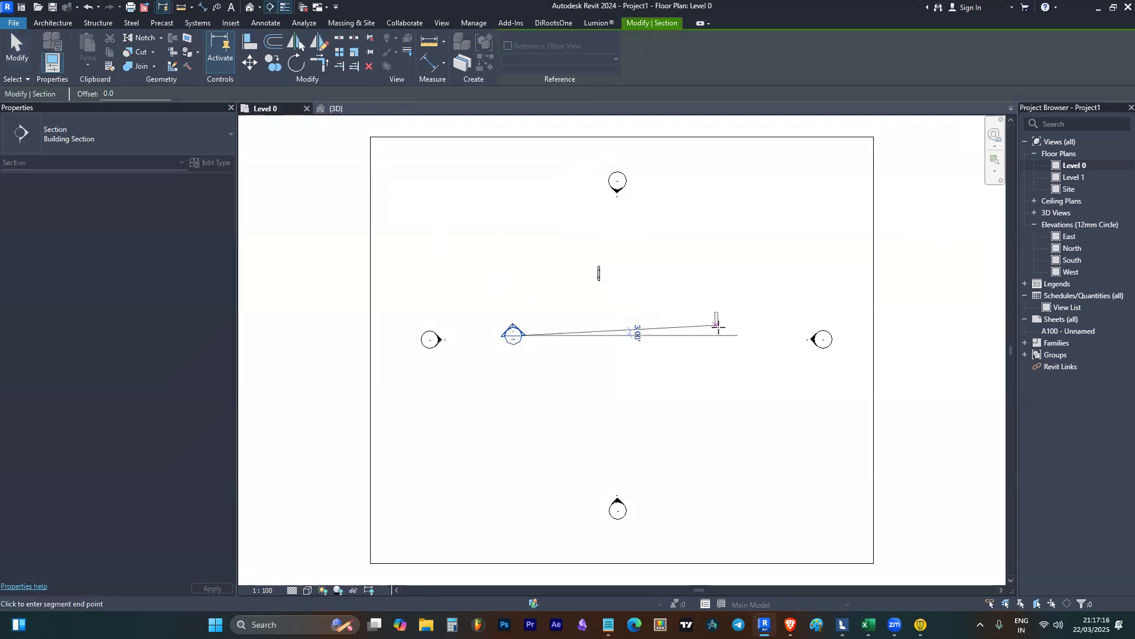
click(728, 335)
click(637, 287)
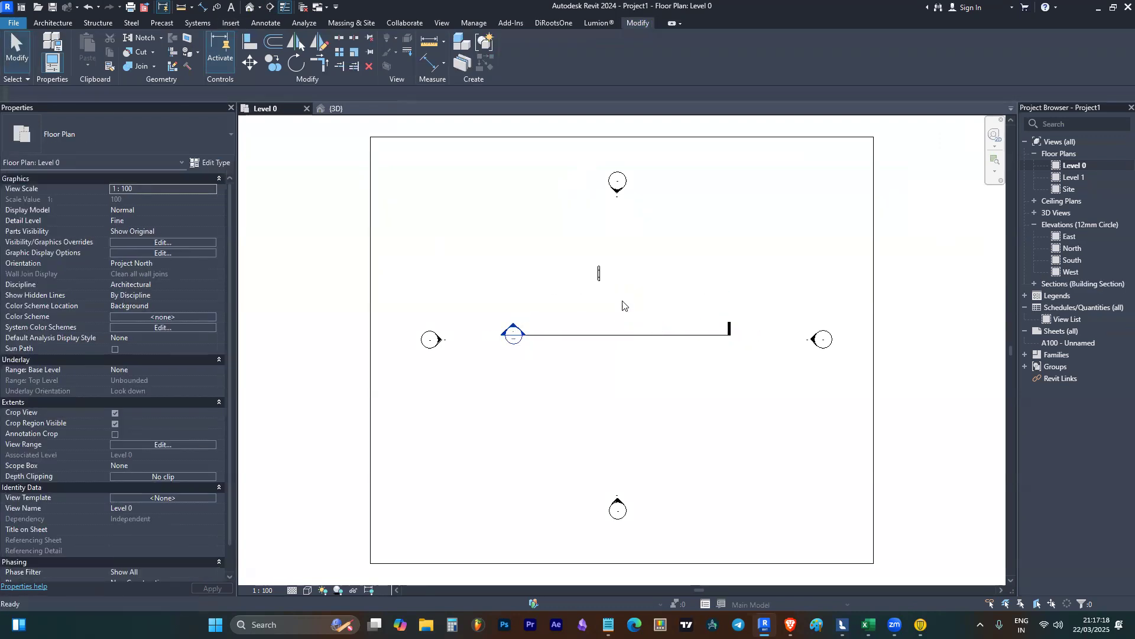
- Select the horizontal section line in the Level 0 plan and open its section view
click(638, 336)
scroll(637, 336, up, 3)
drag(612, 278, 613, 290)
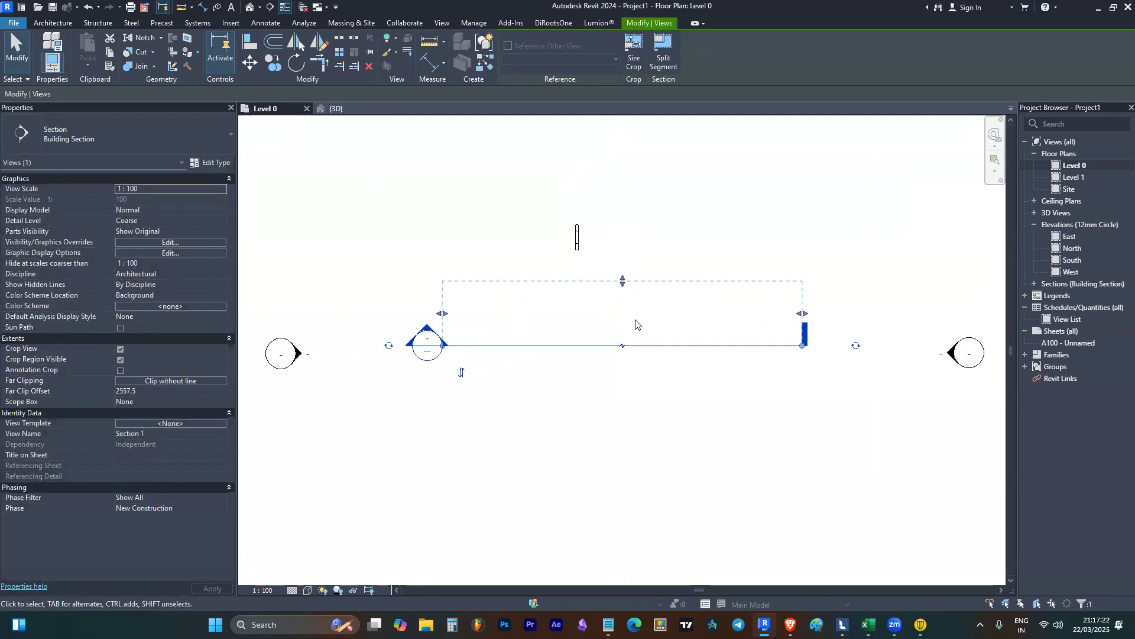
scroll(627, 331, down, 3)
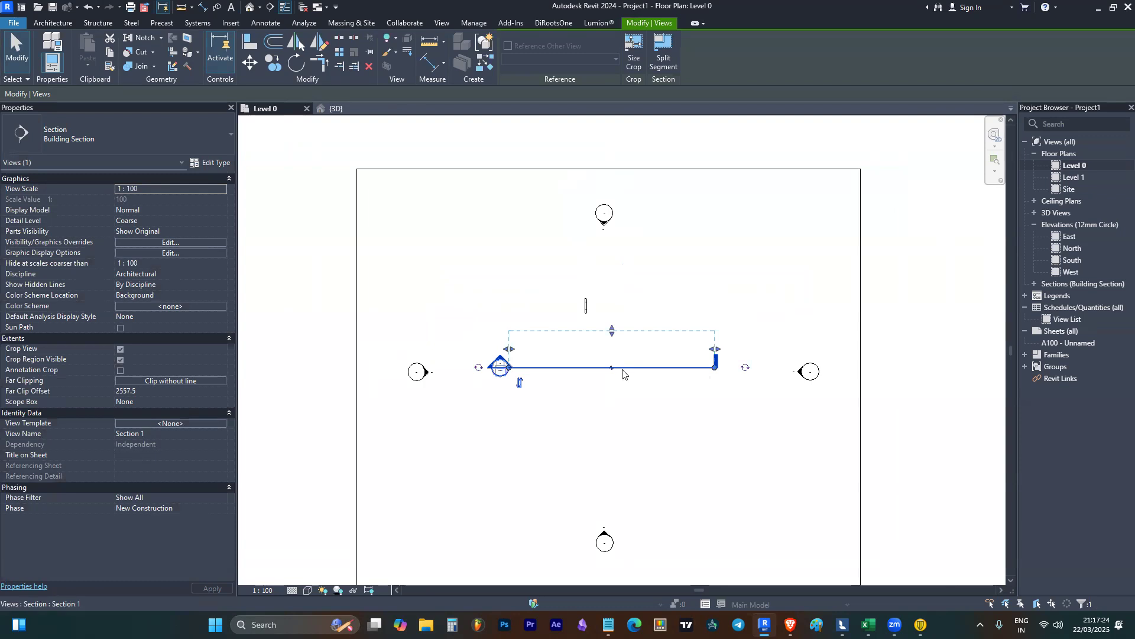
right_click(623, 370)
click(691, 90)
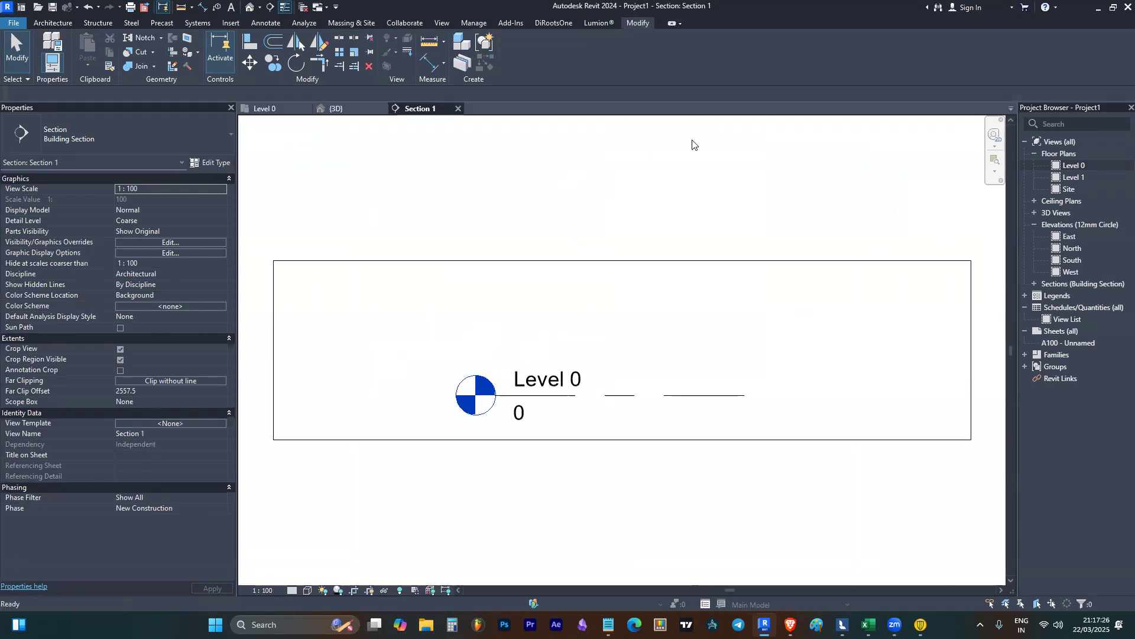
- Turn off Crop View and Crop Region Visible for the section view
click(120, 350)
click(122, 359)
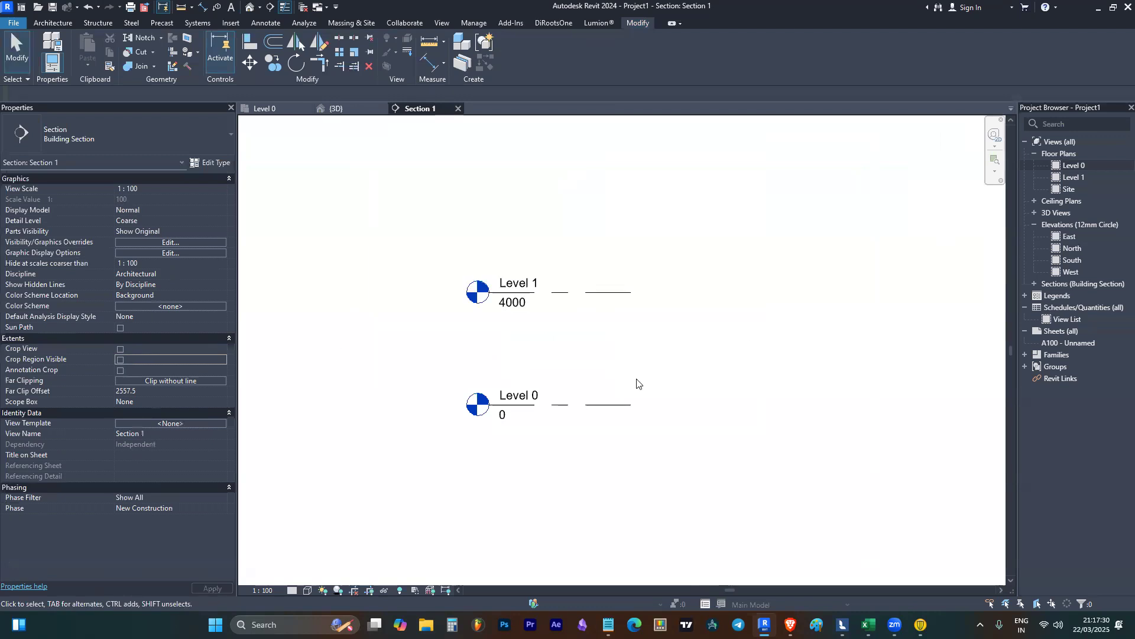
scroll(520, 349, down, 2)
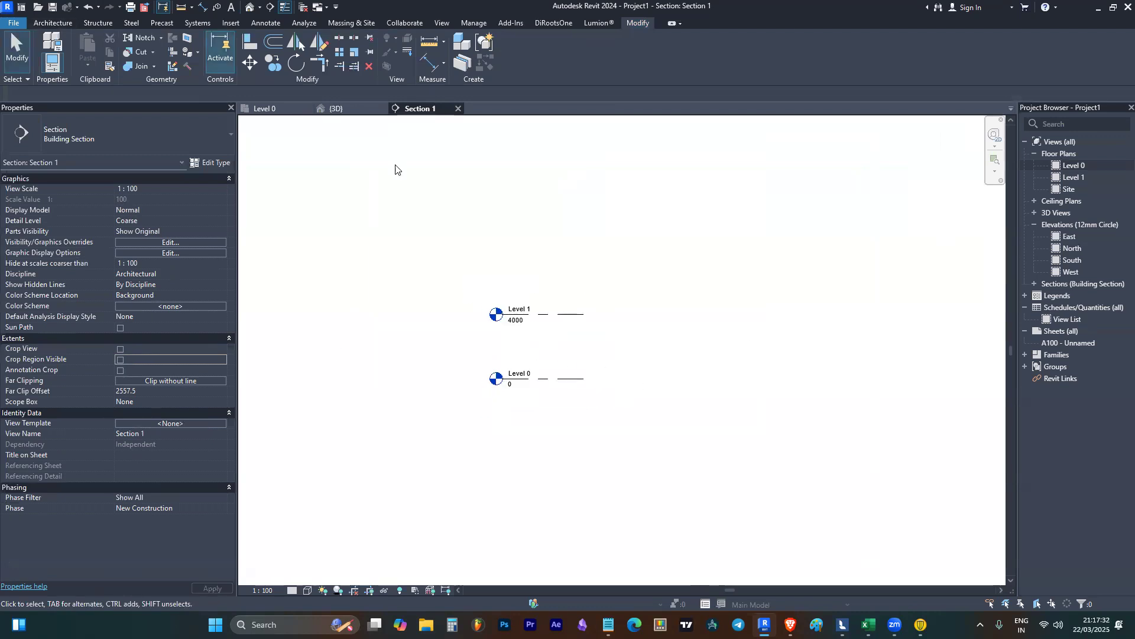
- Start a new in-place model in the Generic Models category and accept its default name
click(65, 24)
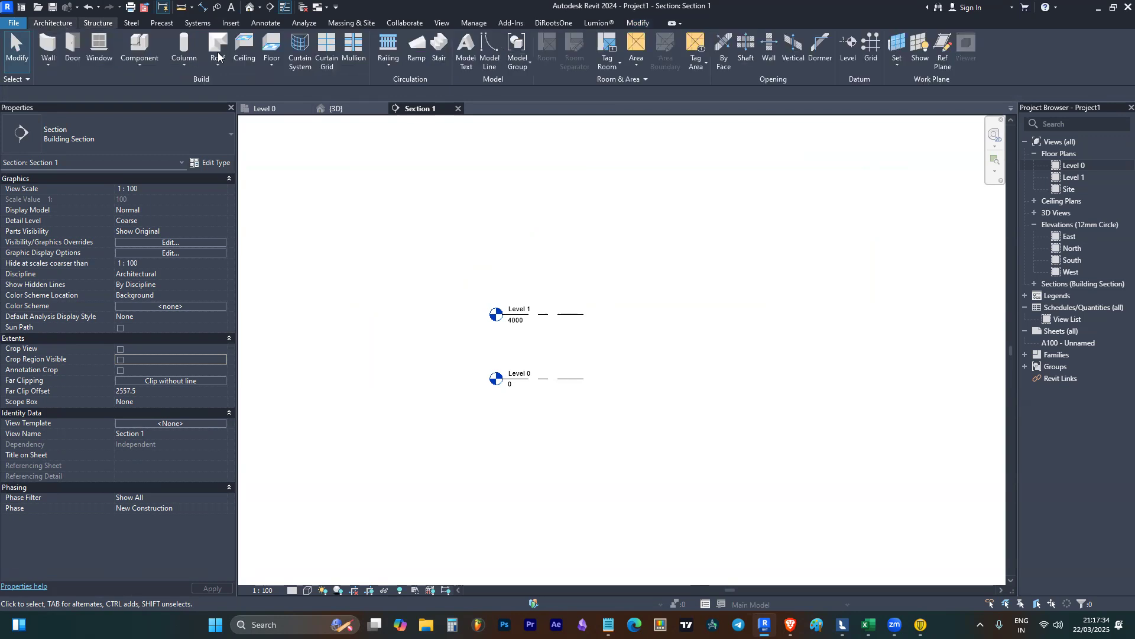
click(139, 60)
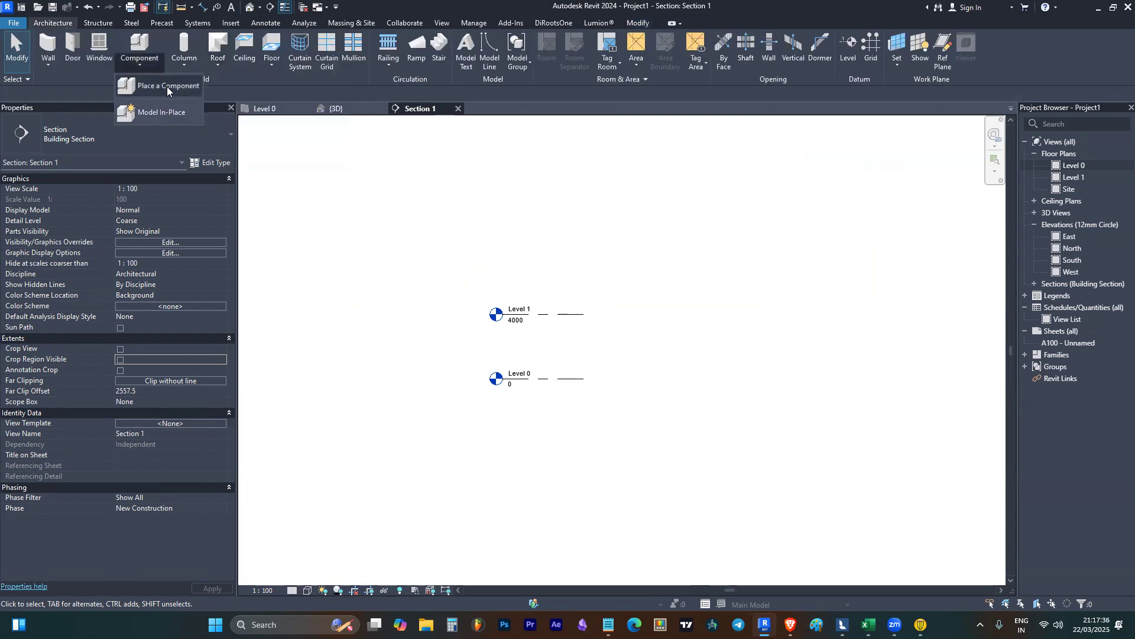
click(155, 102)
click(468, 248)
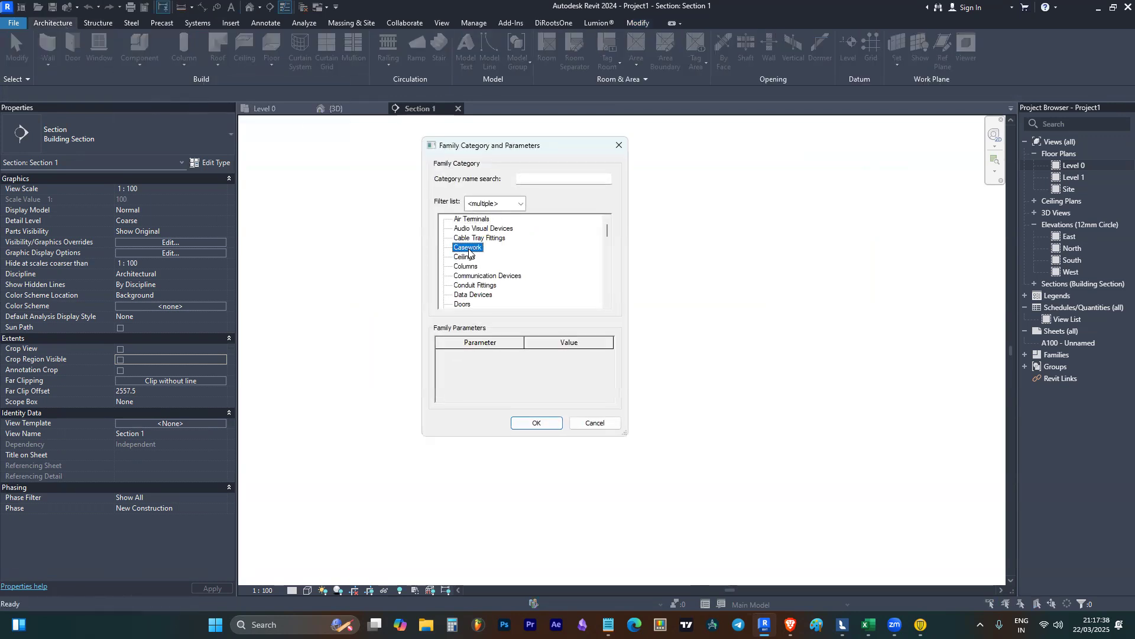
key(g)
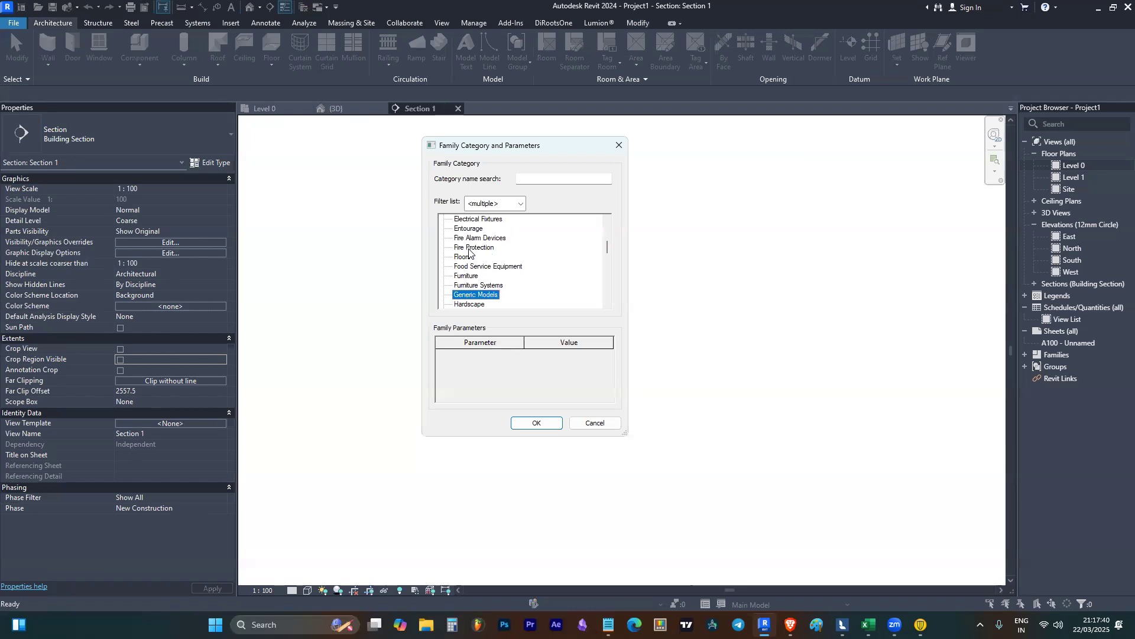
click(535, 422)
click(558, 332)
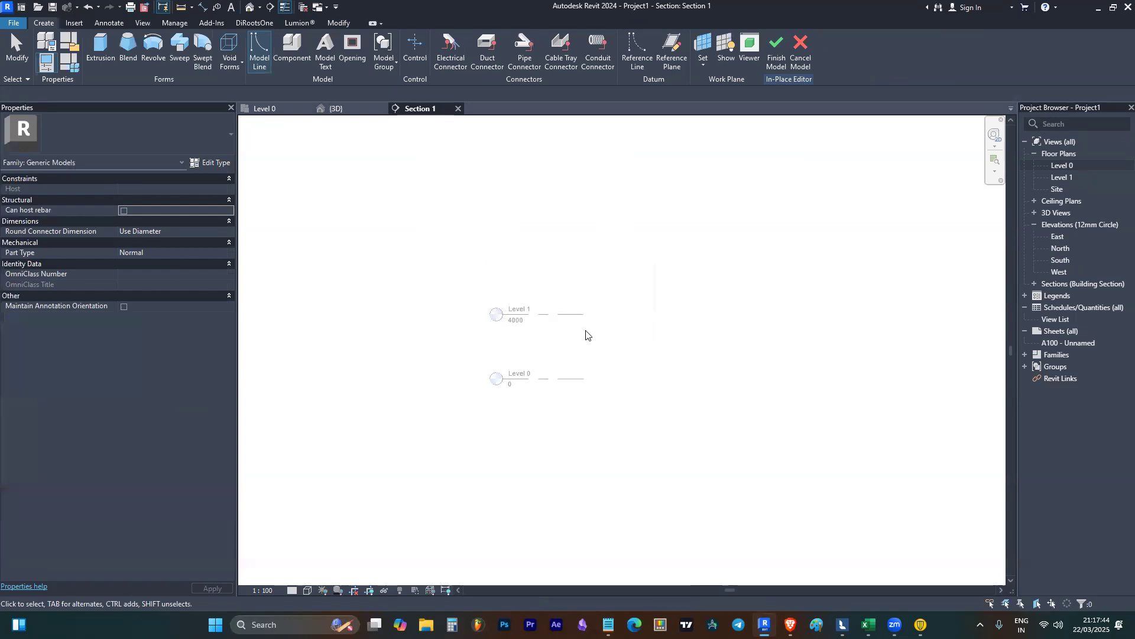
click(153, 52)
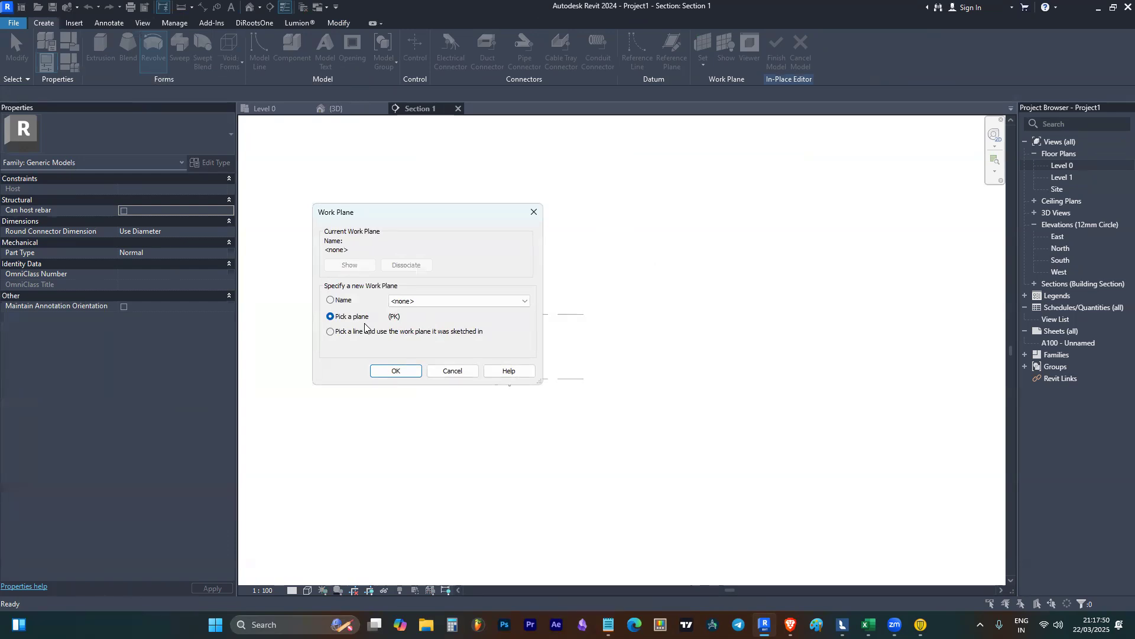
click(491, 301)
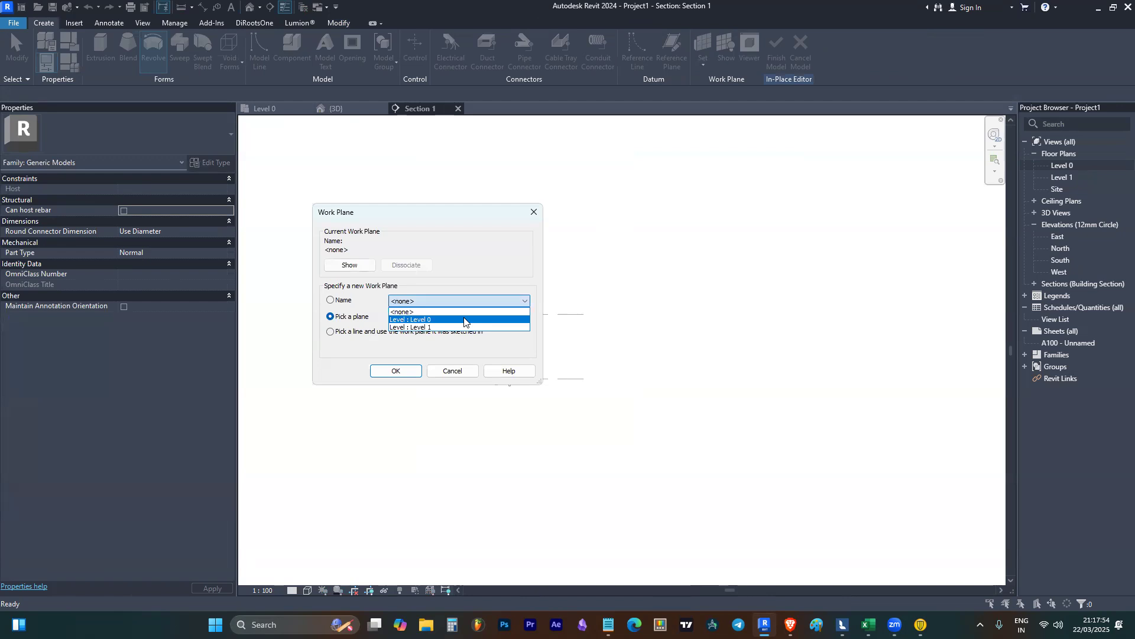
click(371, 300)
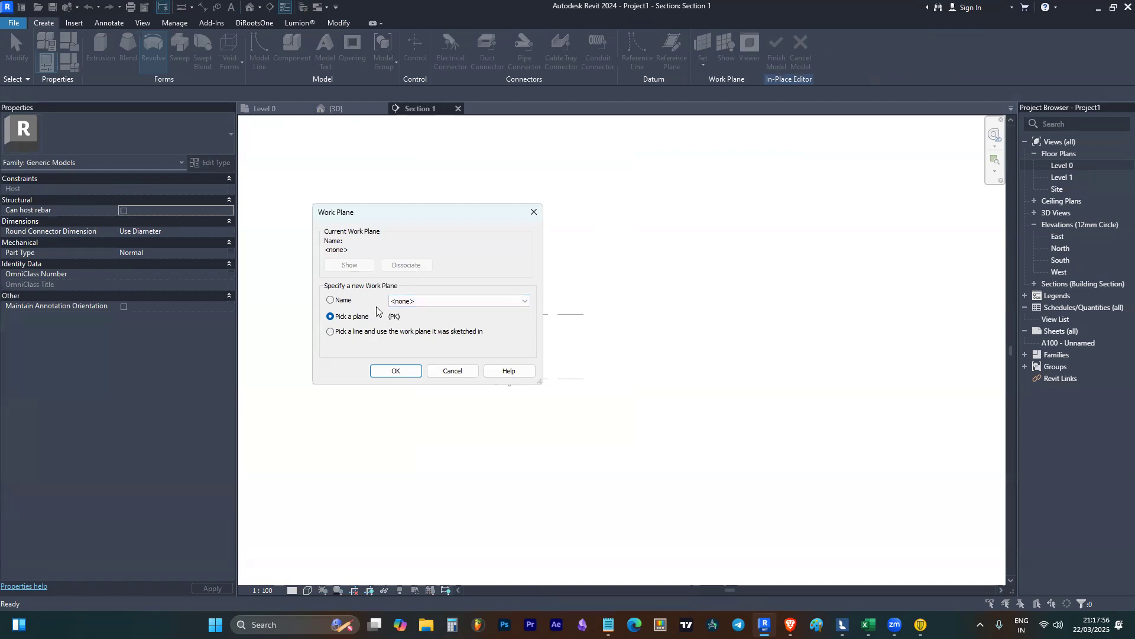
key(Escape)
key(Escape)
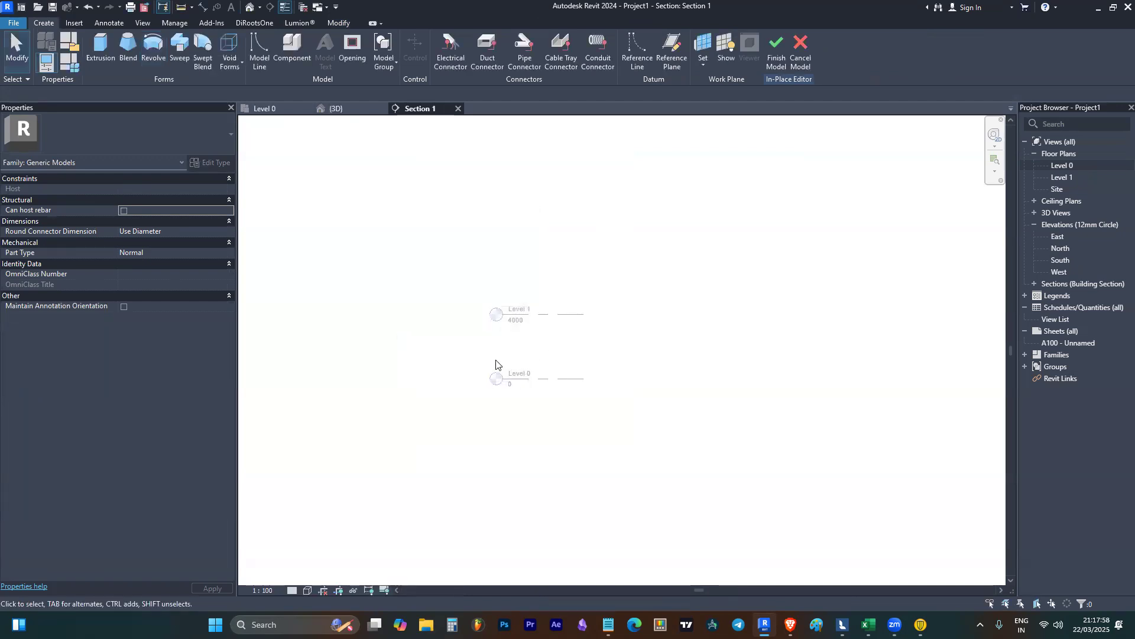
click(100, 51)
key(Escape)
key(Escape)
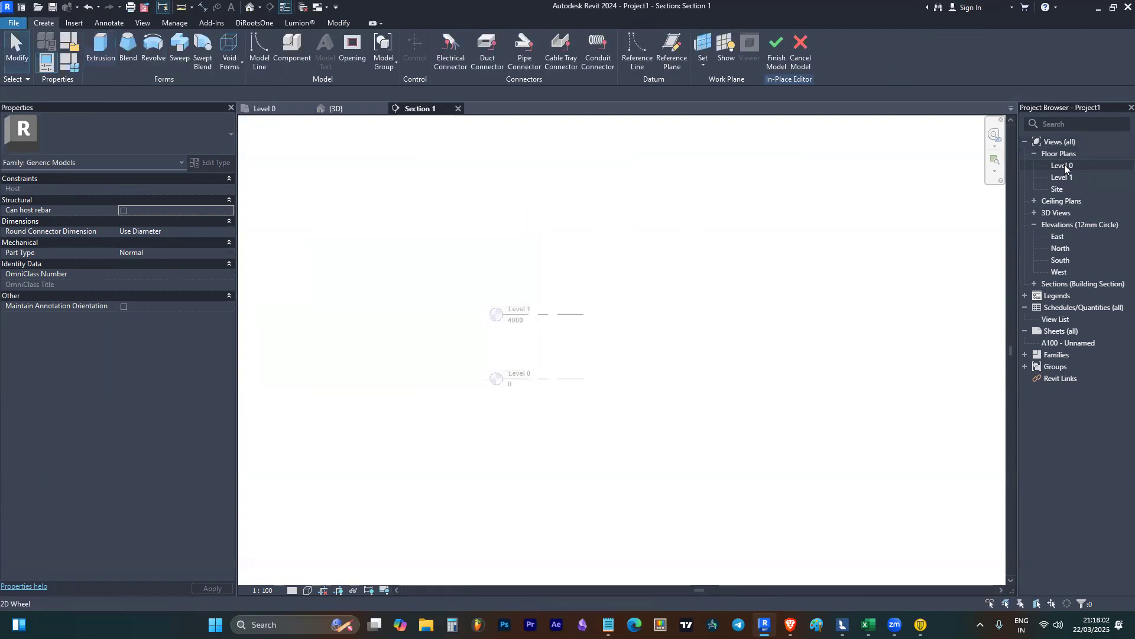
- Extrude a long, narrow rectangle in the Level 0 plan, between the section line and the blend, with an Extrusion End of 250
double_click(1064, 166)
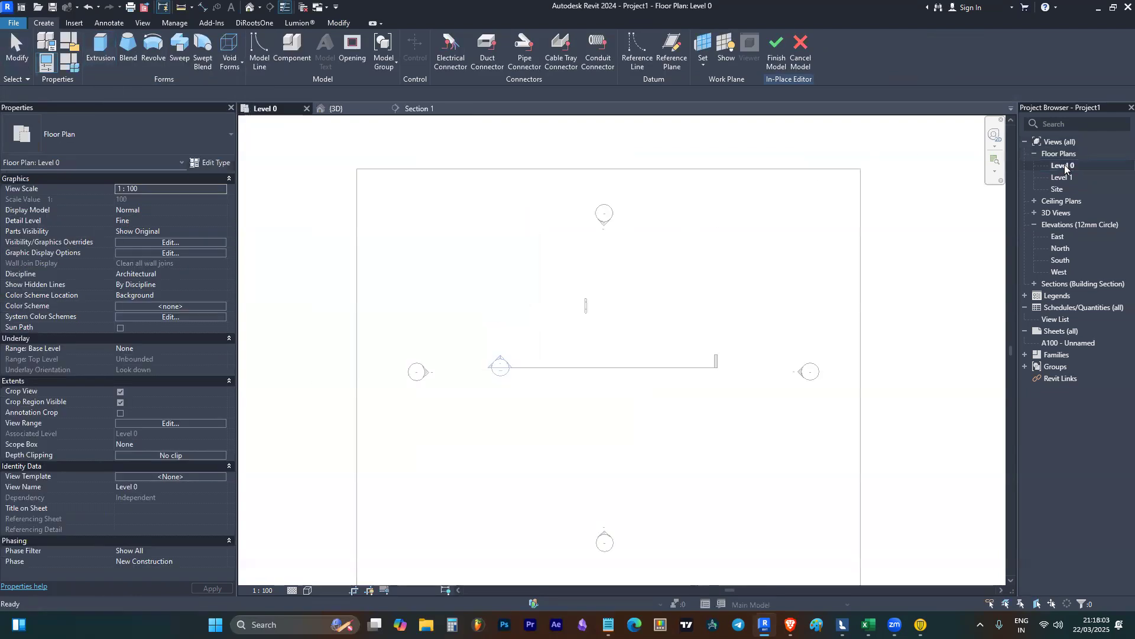
click(99, 50)
click(476, 39)
click(550, 333)
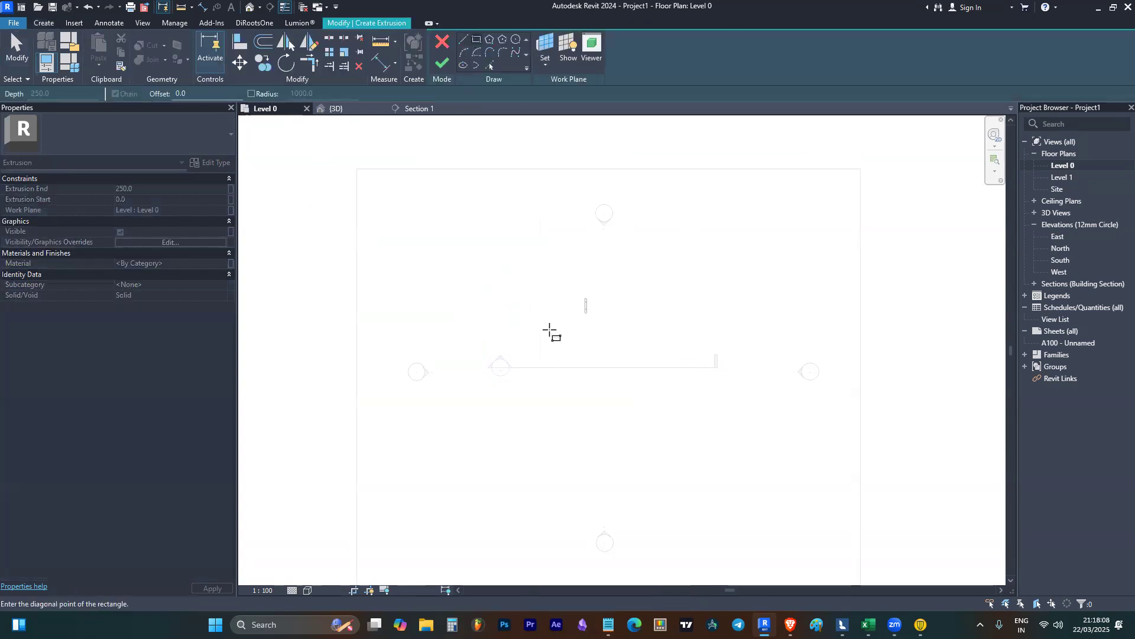
click(575, 331)
key(Escape)
key(Escape)
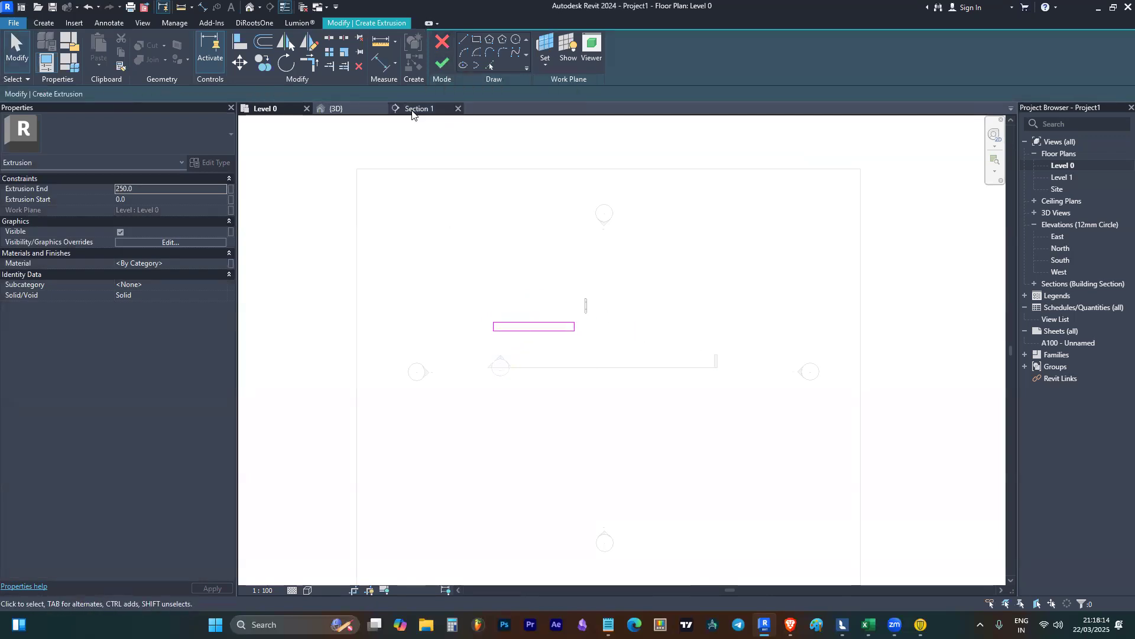
click(439, 67)
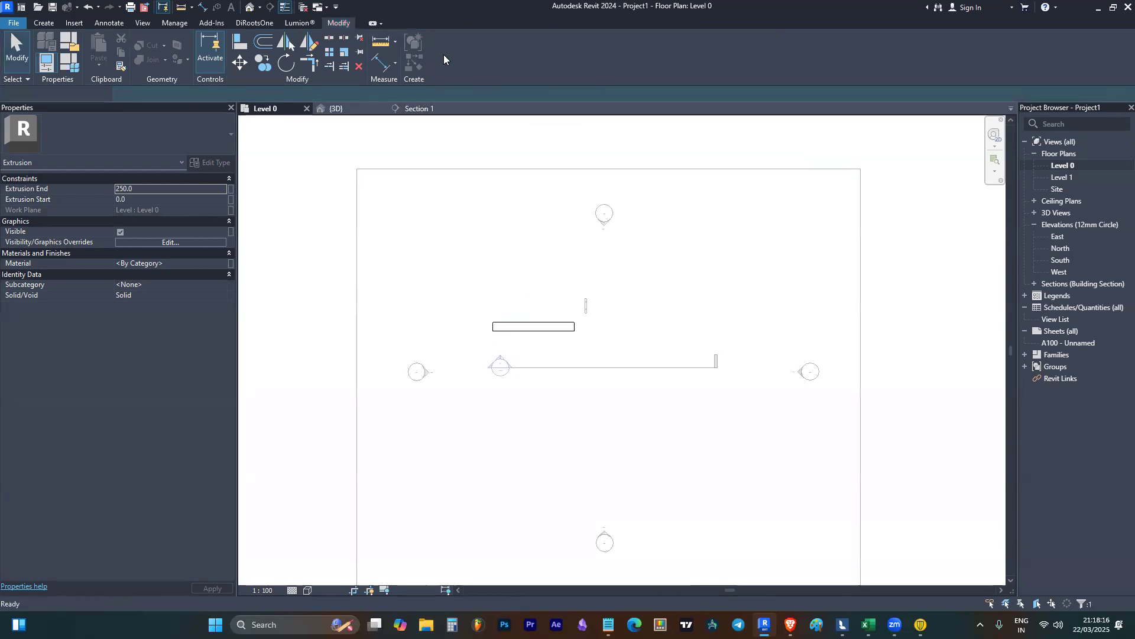
- Raise the extrusion's top face above Level 1 in the Section 1 view using its shape handle
click(420, 108)
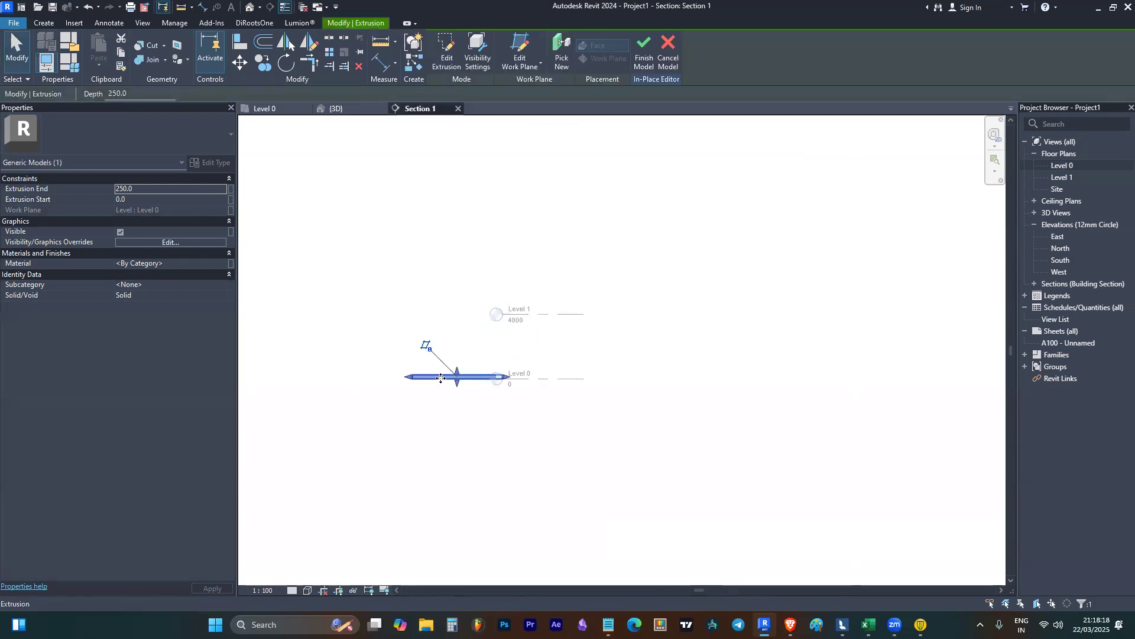
drag(456, 373, 464, 292)
click(708, 273)
scroll(462, 309, up, 3)
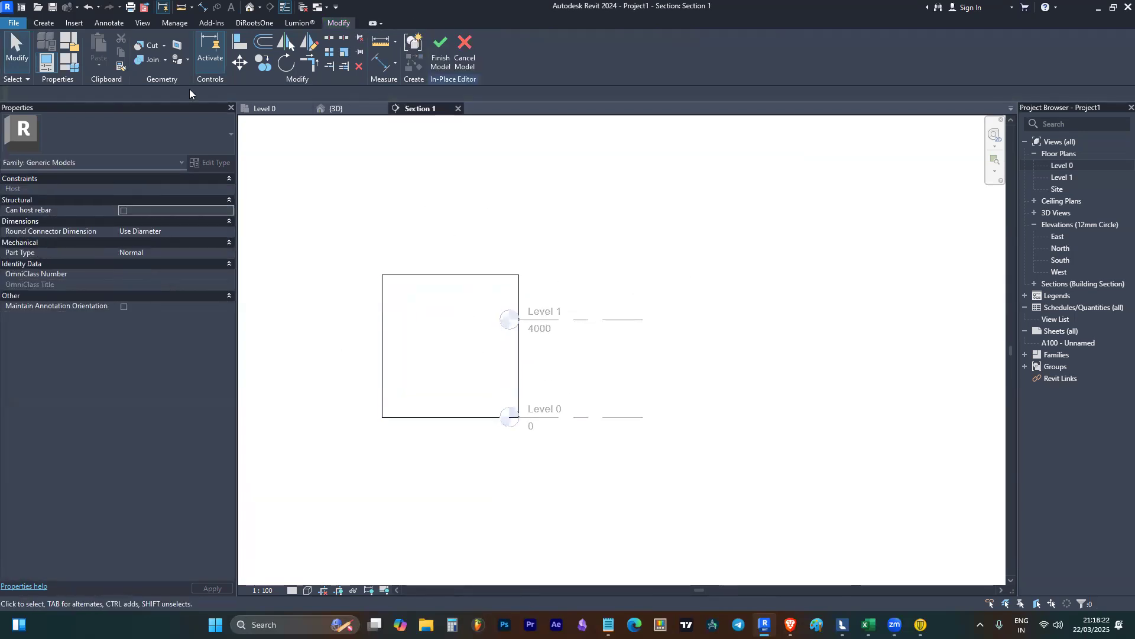
- Start a Revolve and pick the extrusion's front face as its work plane
click(44, 22)
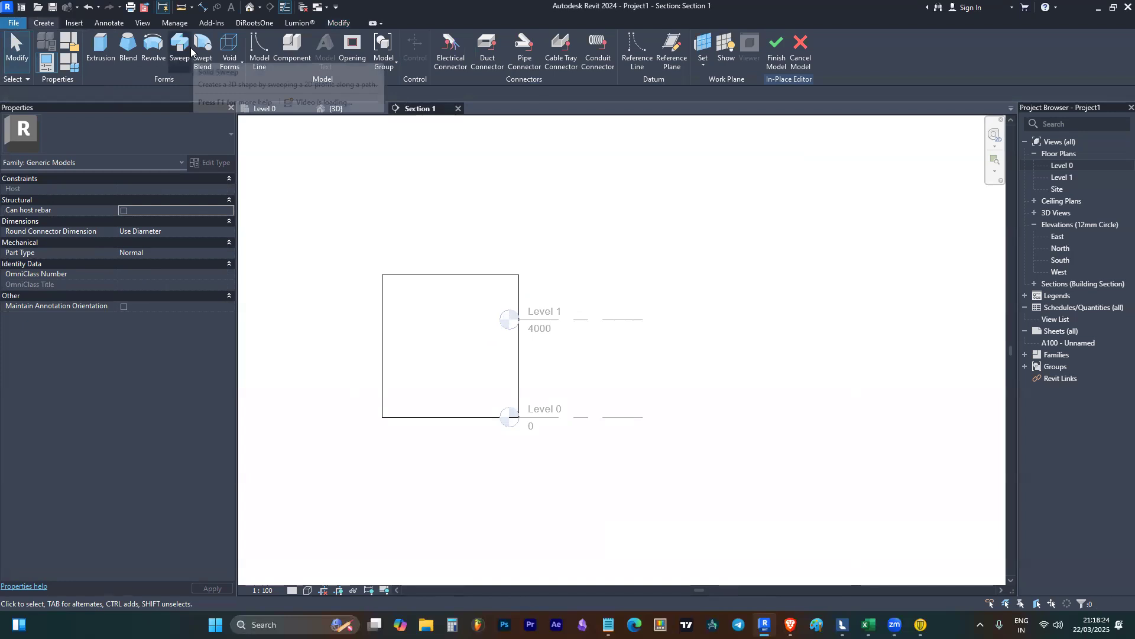
click(142, 54)
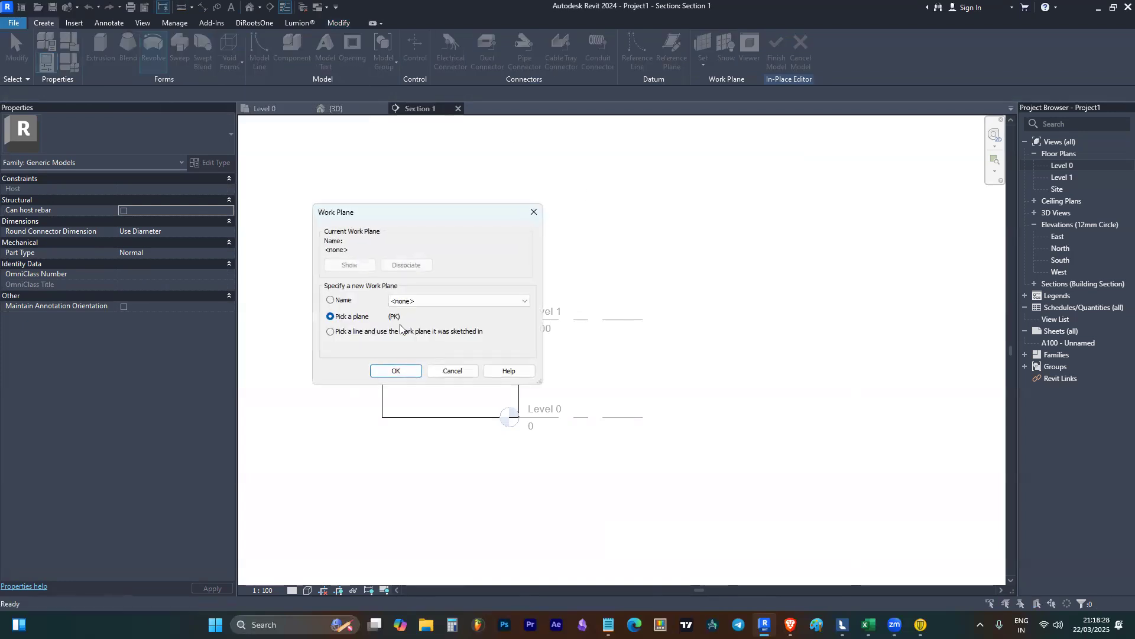
click(395, 370)
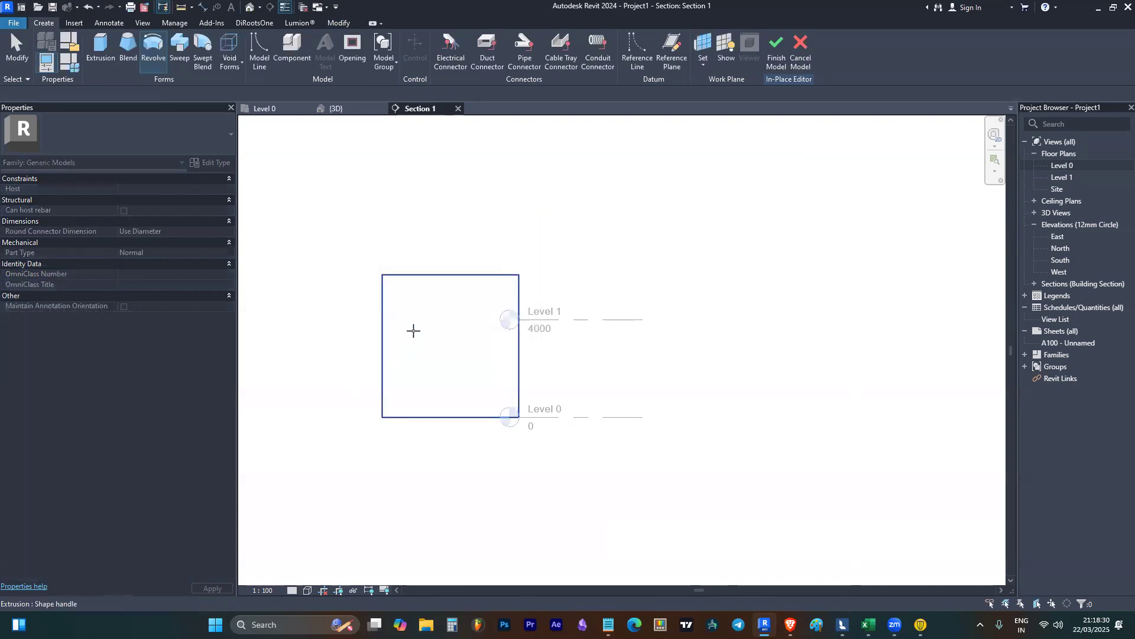
click(436, 313)
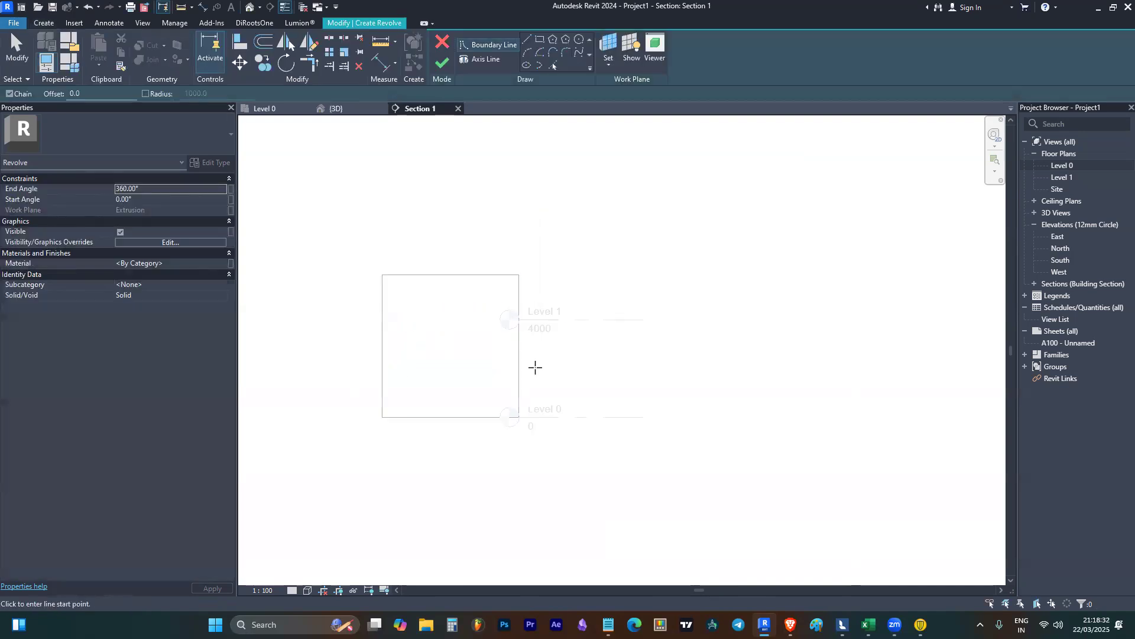
- Draw a vertical axis line for the revolve from Level 0 to above Level 1, about 3100 right of the extrusion
click(596, 418)
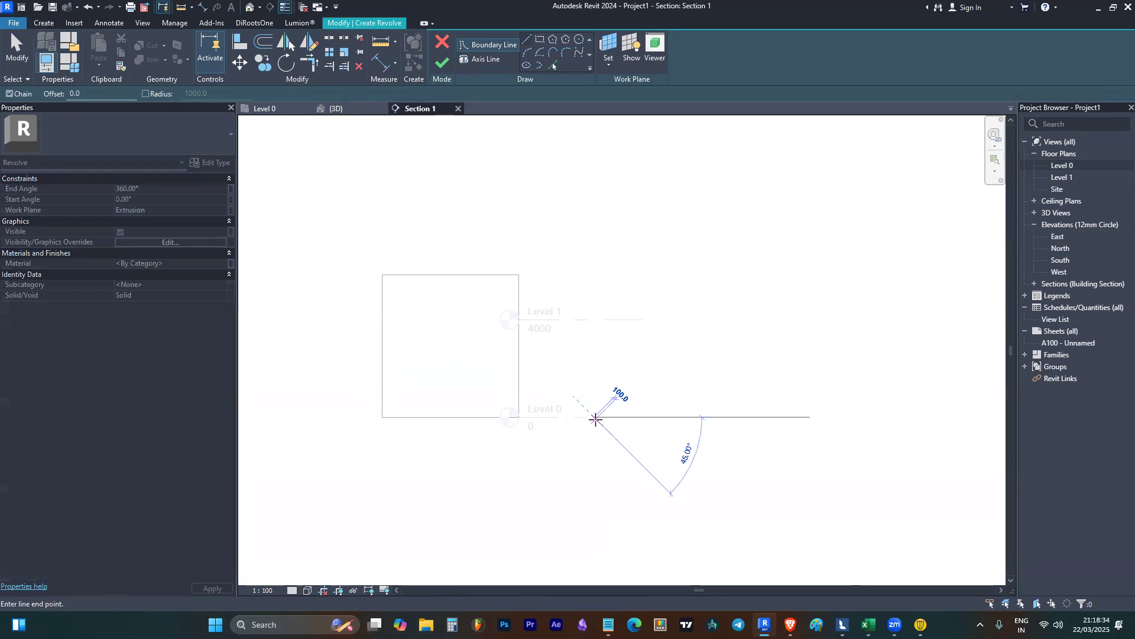
click(480, 59)
click(594, 417)
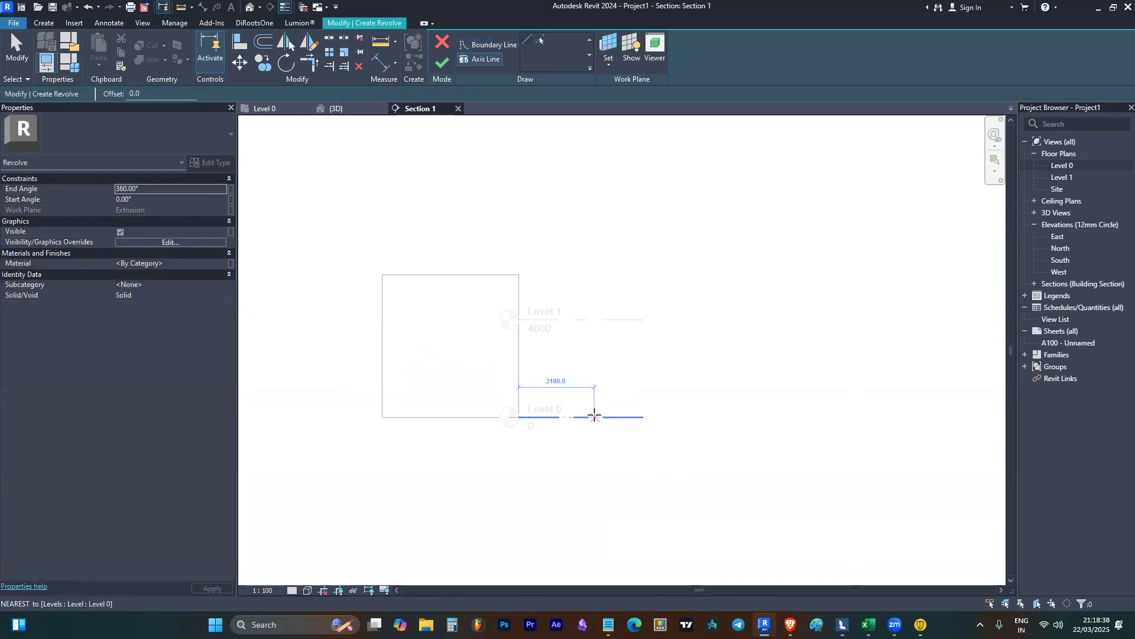
click(594, 248)
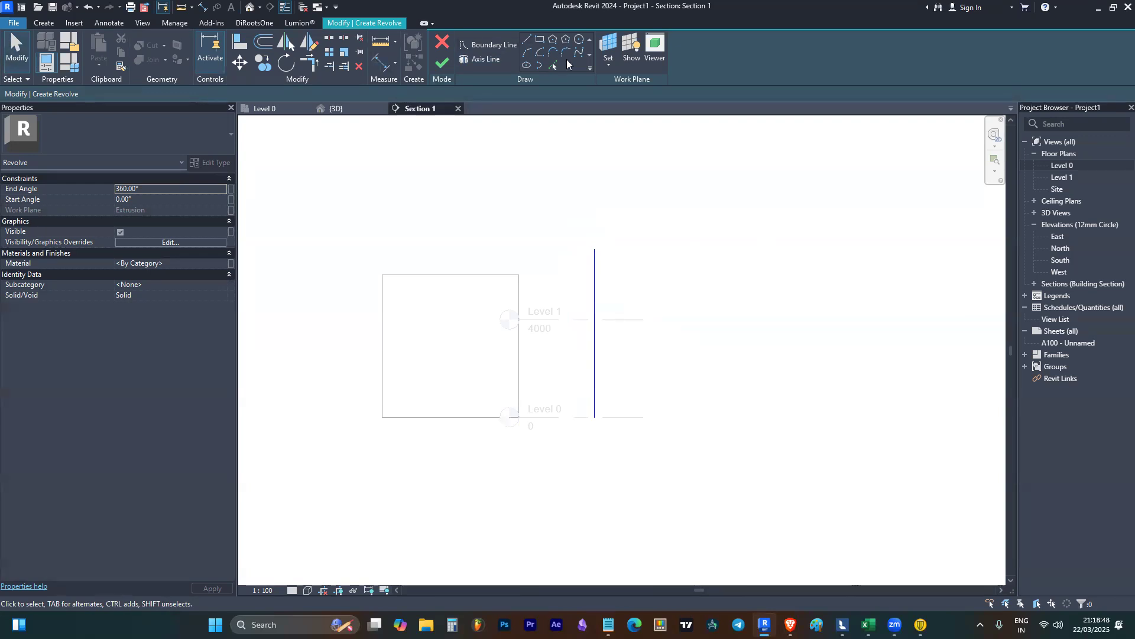
click(483, 47)
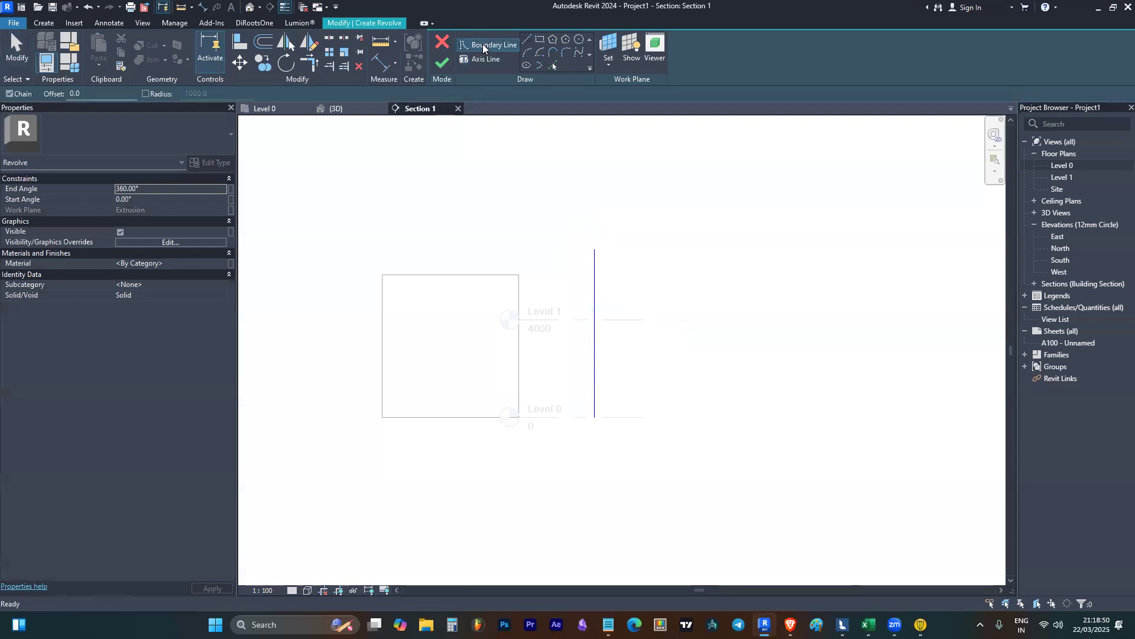
scroll(414, 204, down, 3)
scroll(592, 224, up, 2)
scroll(594, 234, up, 1)
click(528, 52)
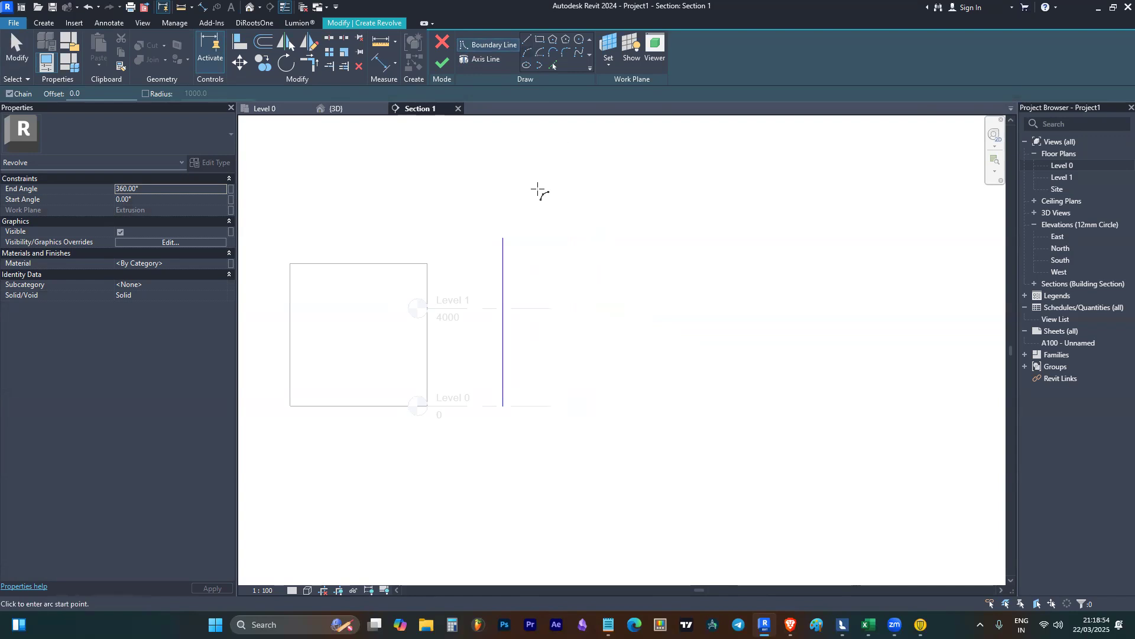
click(503, 237)
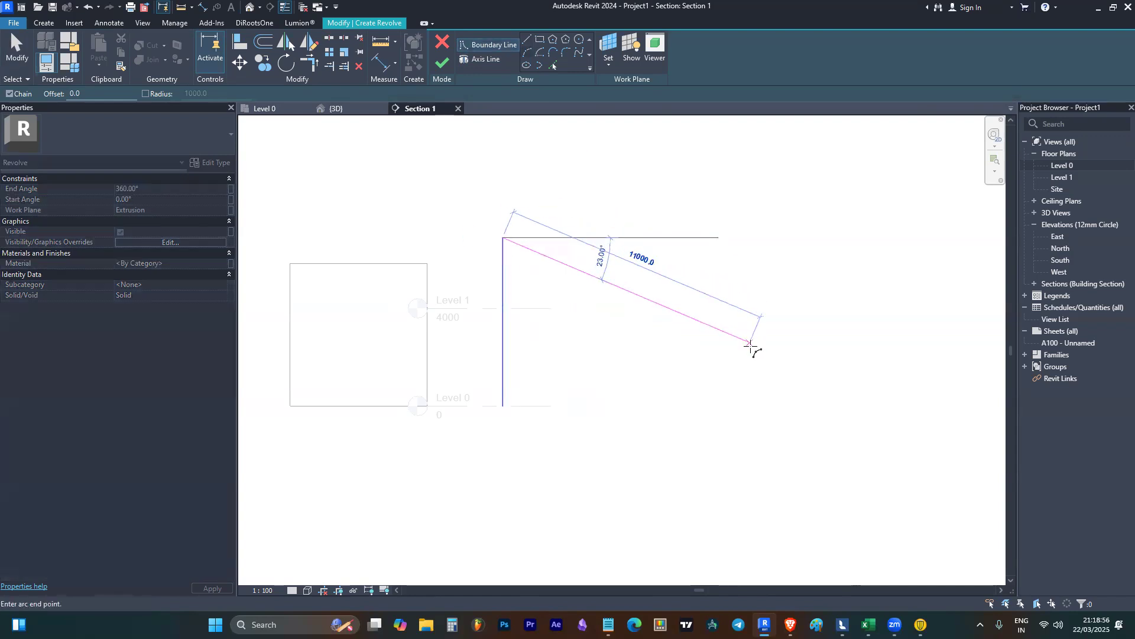
click(836, 406)
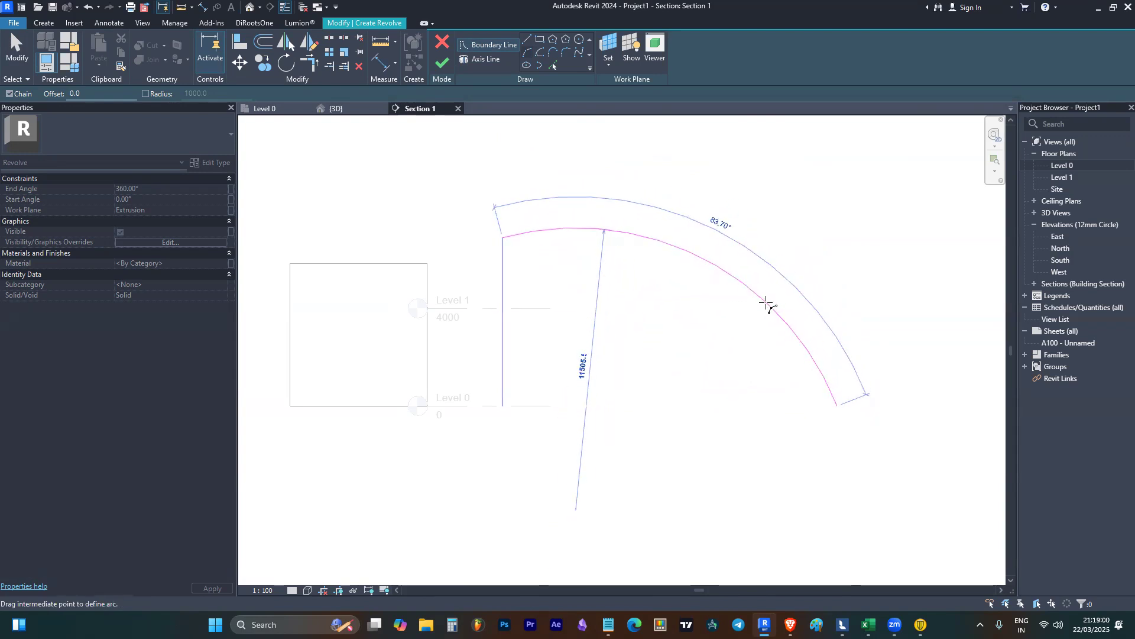
key(Escape)
key(Escape)
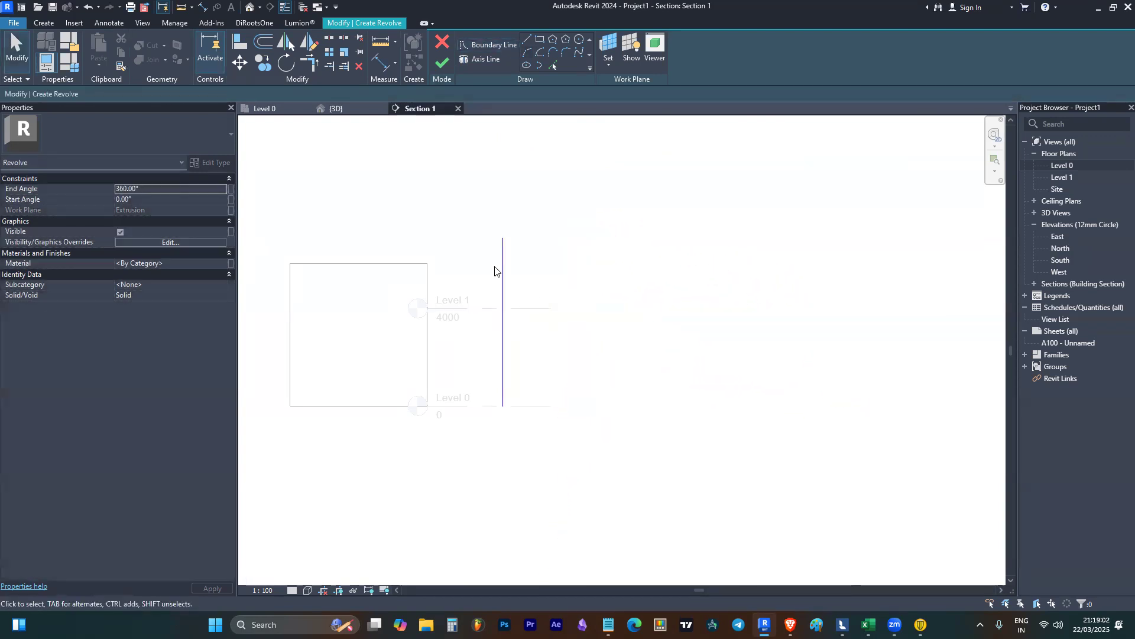
- Lengthen the revolve's axis line vertically upward to roughly twice its height, keeping its lower end on Level 0
click(502, 272)
scroll(510, 402, down, 2)
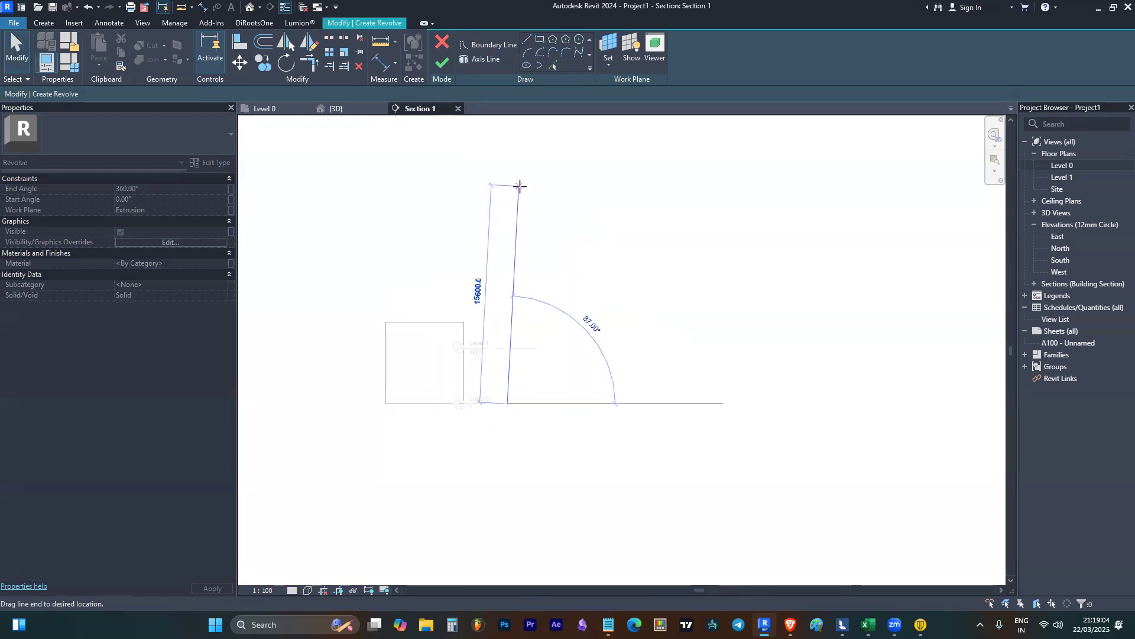
click(507, 199)
key(Escape)
key(Escape)
scroll(584, 465, down, 5)
scroll(628, 347, up, 4)
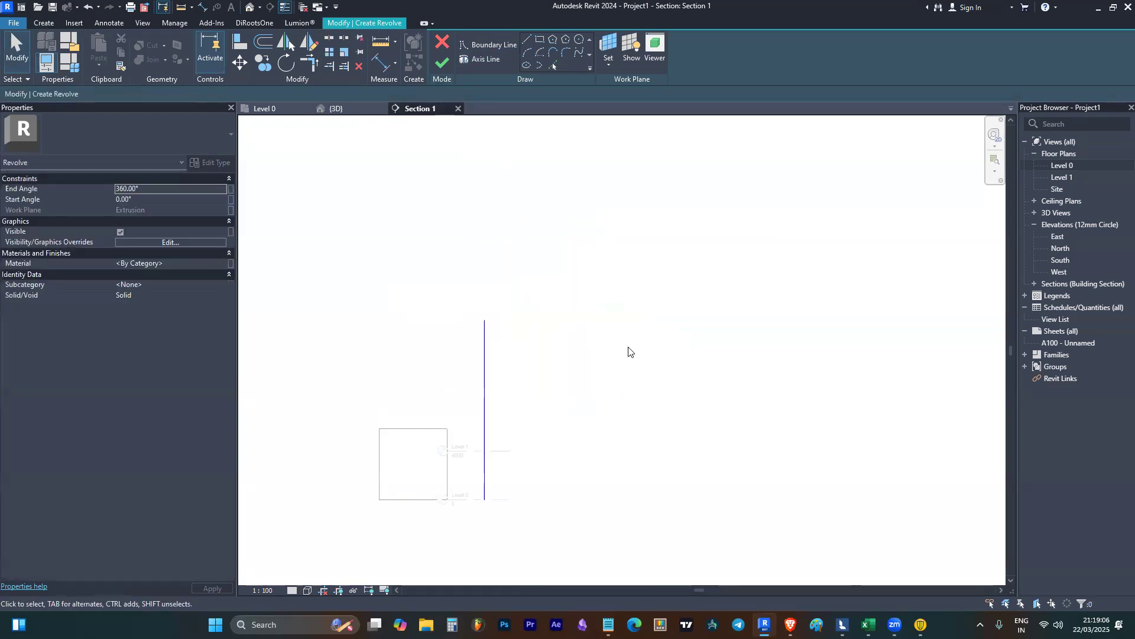
click(530, 52)
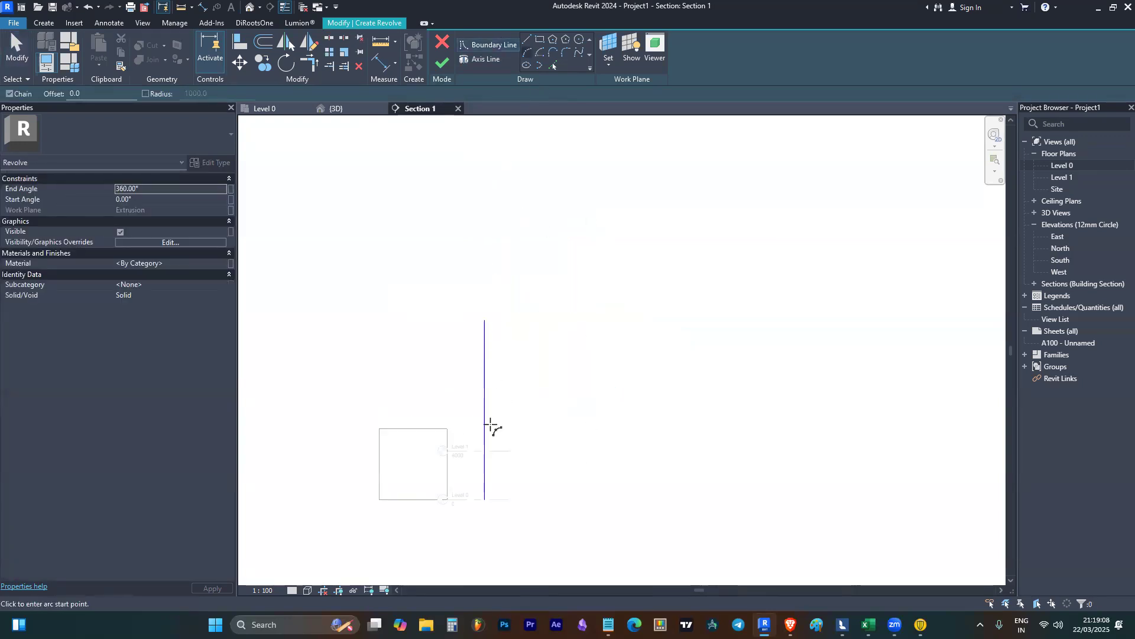
click(485, 320)
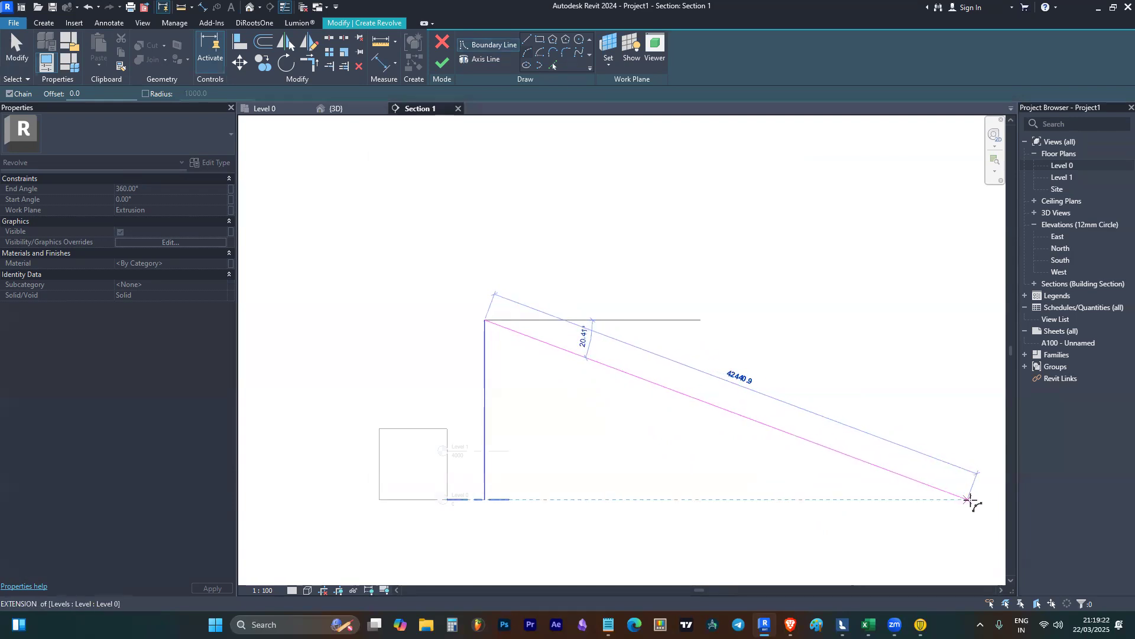
scroll(825, 478, down, 1)
scroll(825, 478, down, 3)
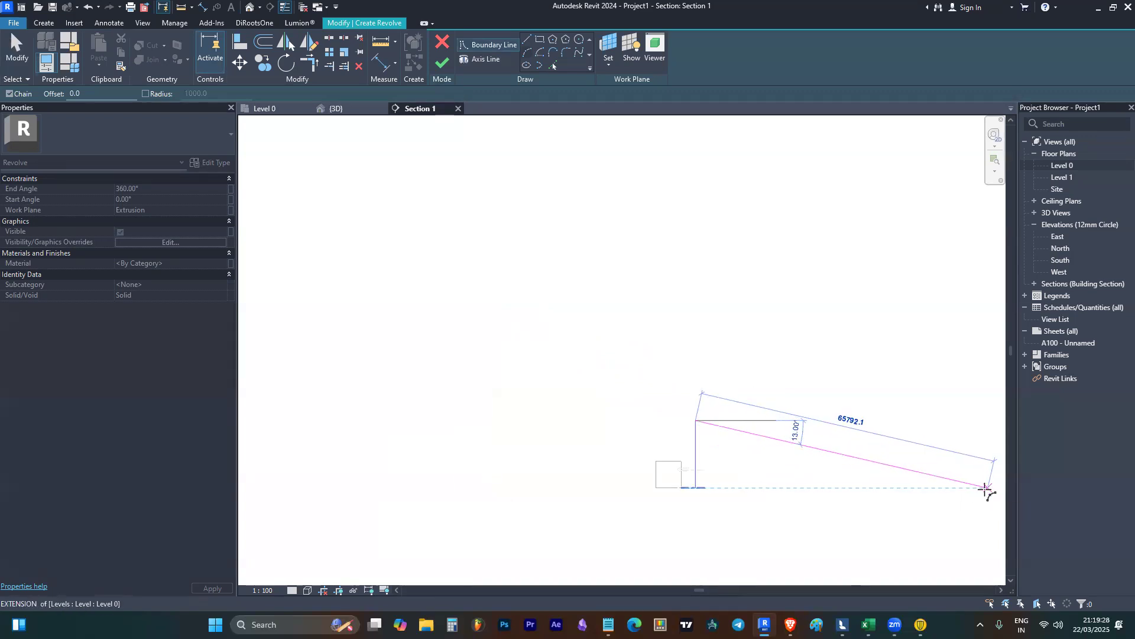
scroll(715, 475, down, 2)
scroll(767, 470, up, 4)
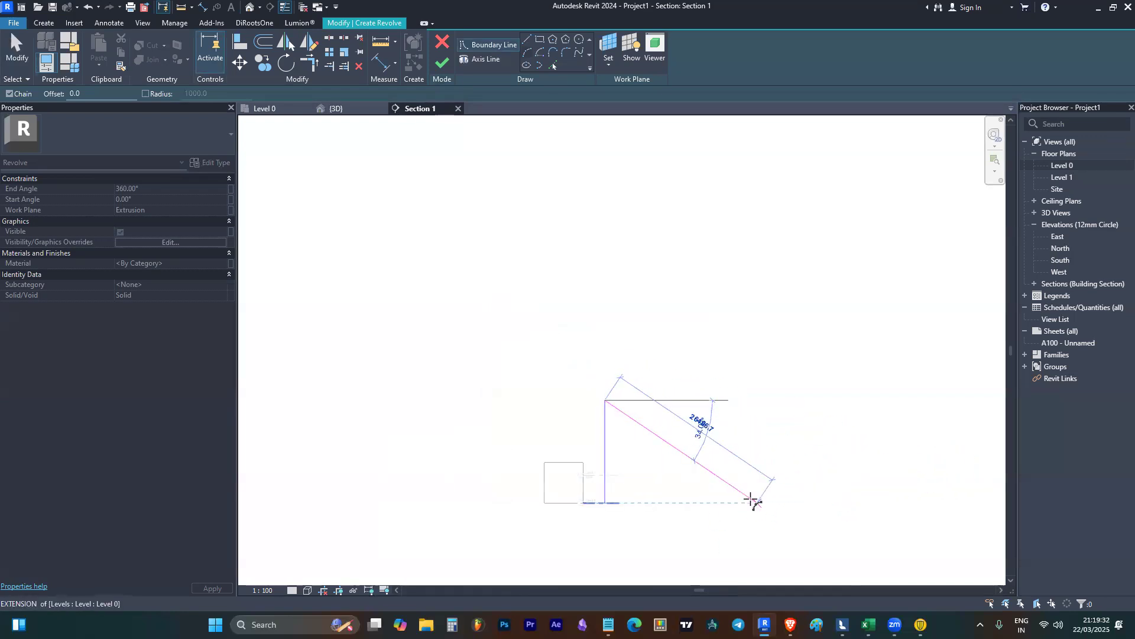
click(772, 502)
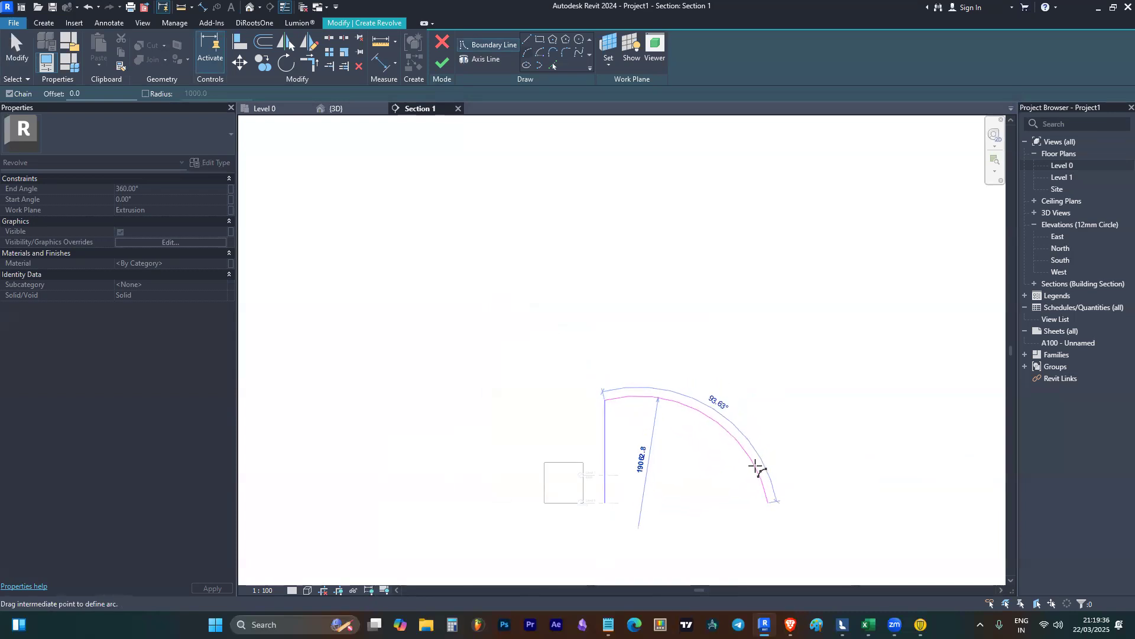
key(Escape)
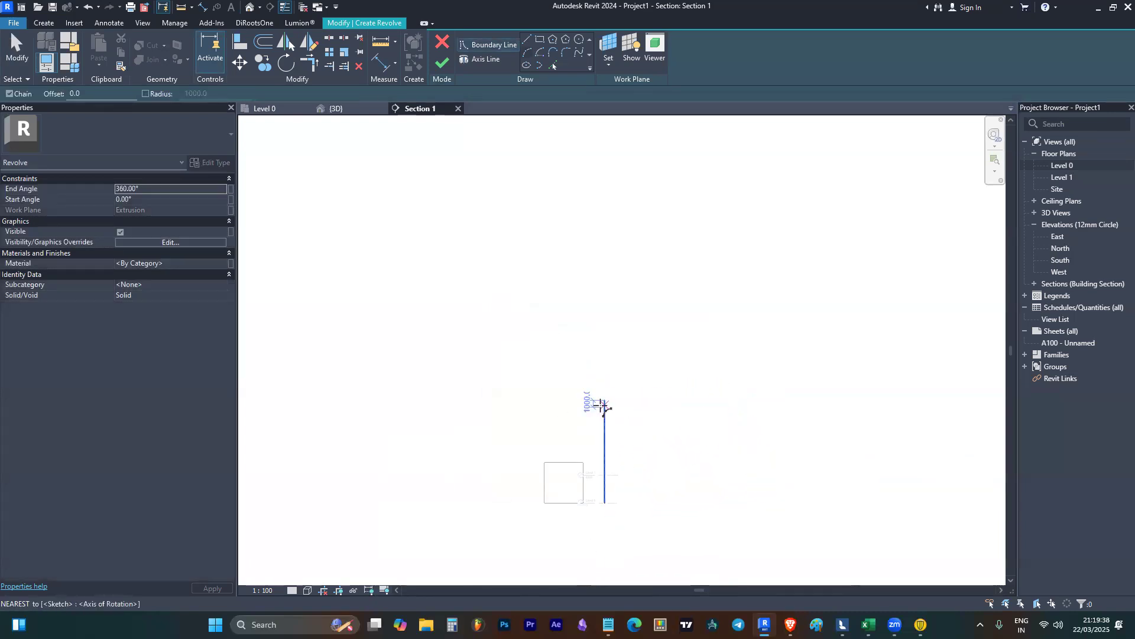
- Try a three-point boundary arc from the axis's upper end to Level 0, with a radius of about 22644, and delete it
click(605, 401)
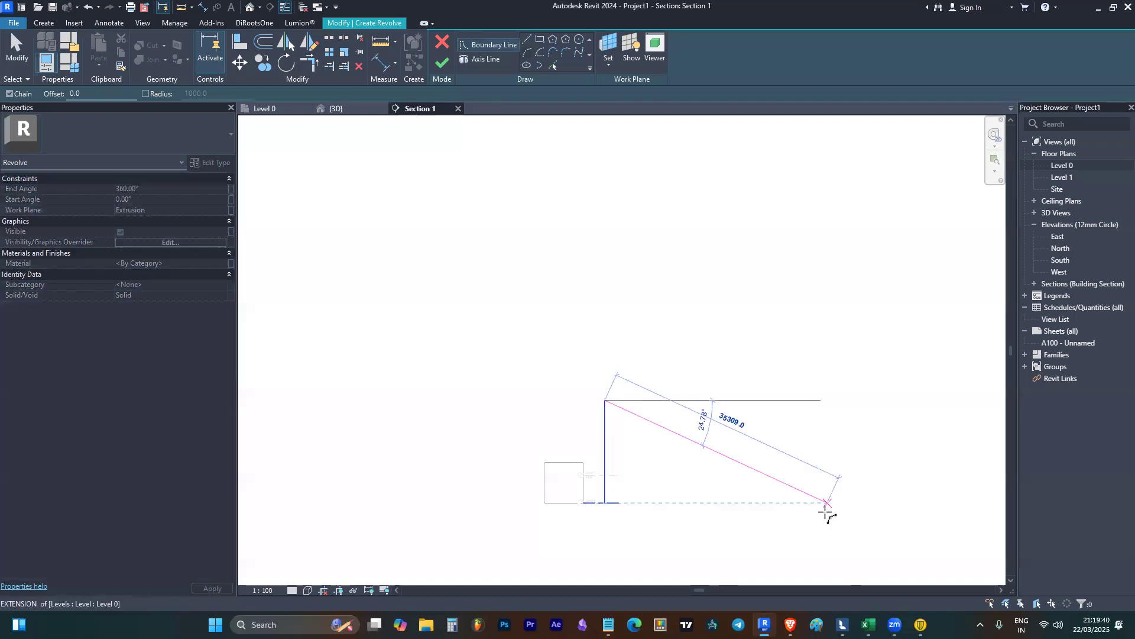
click(780, 501)
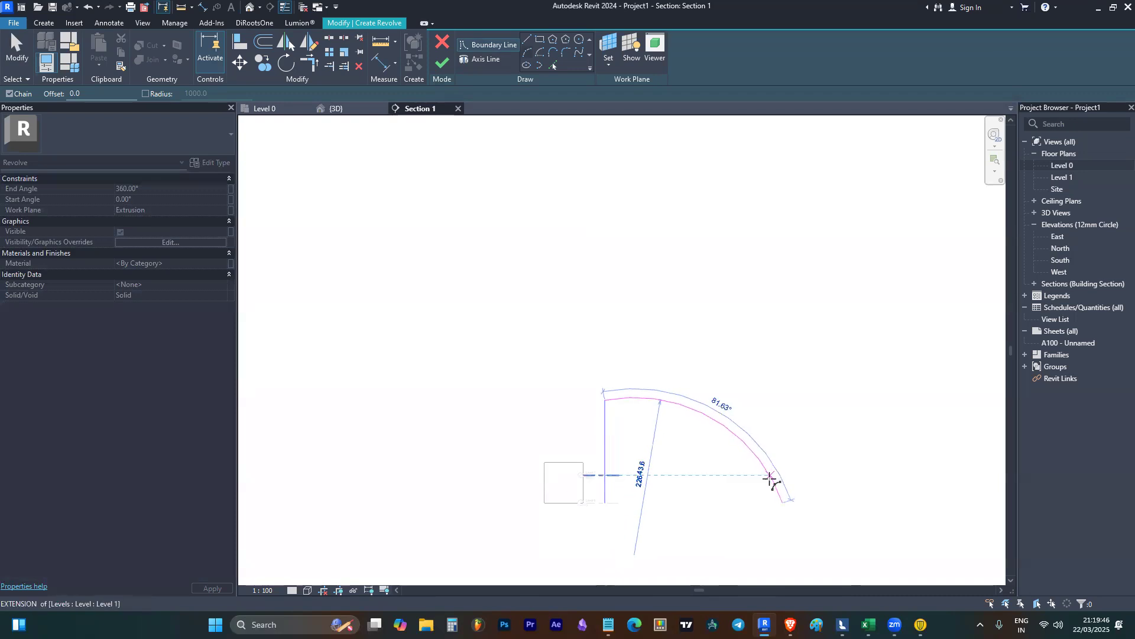
click(770, 476)
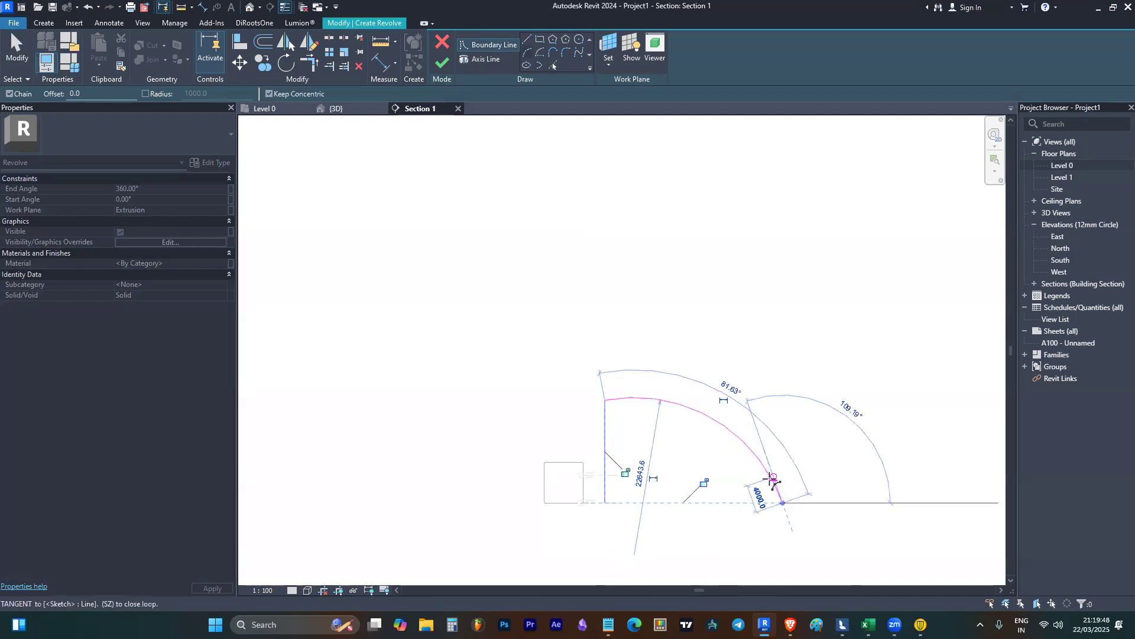
scroll(608, 410, up, 2)
key(Escape)
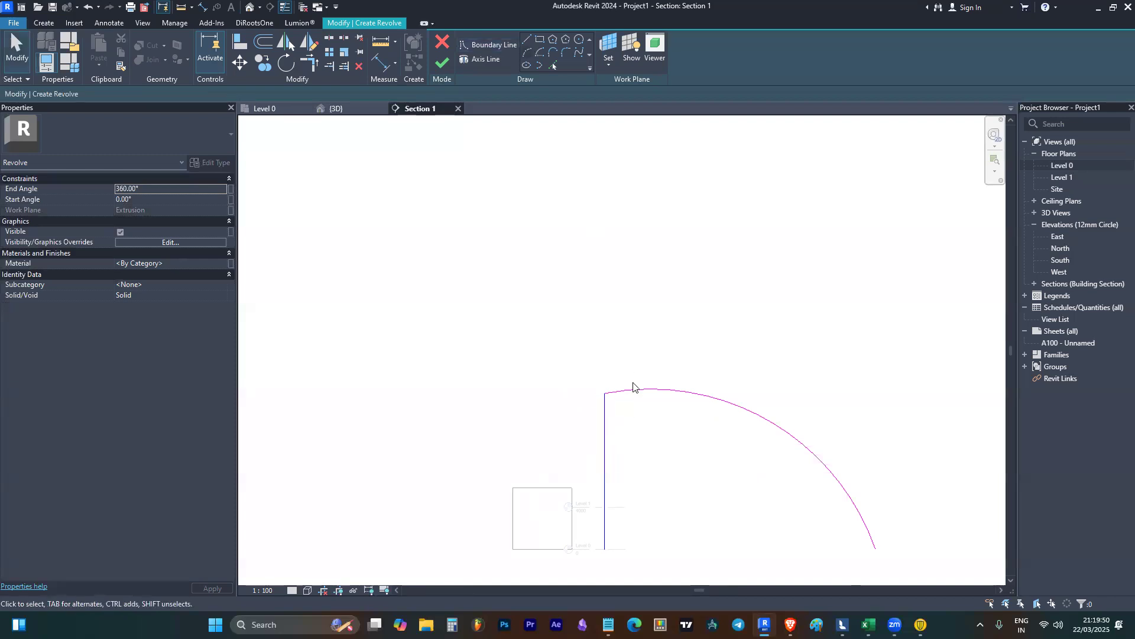
click(721, 396)
mouse_move(767, 426)
mouse_down()
mouse_move(773, 436)
mouse_move(769, 421)
mouse_up()
scroll(698, 370, down, 2)
key(Delete)
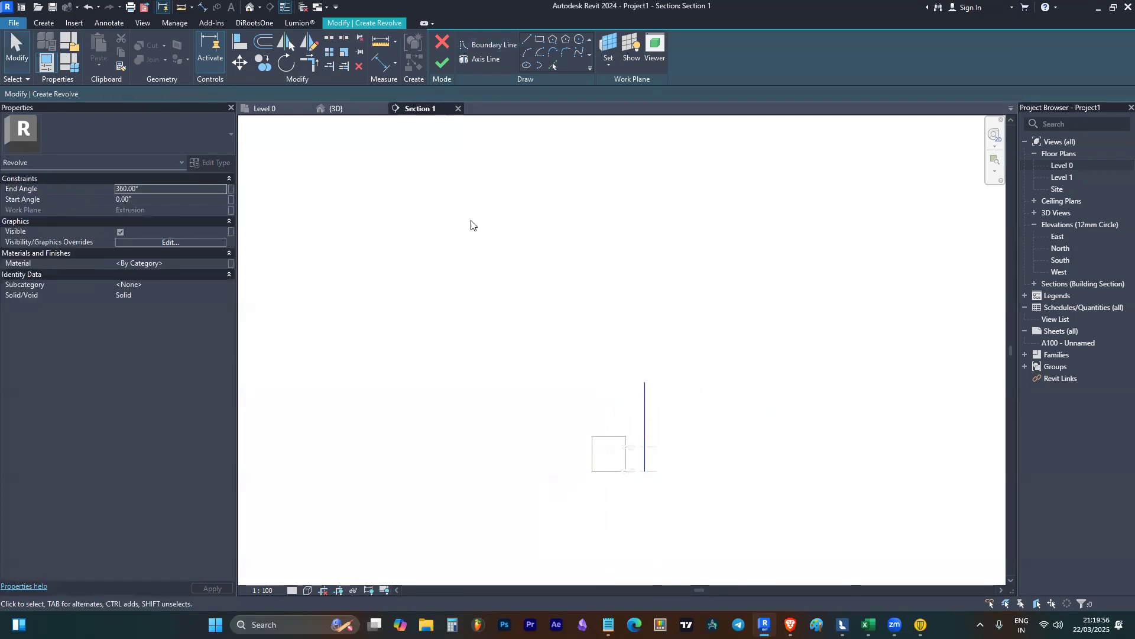
scroll(519, 292, down, 4)
scroll(685, 347, up, 5)
scroll(479, 380, up, 4)
scroll(451, 253, down, 2)
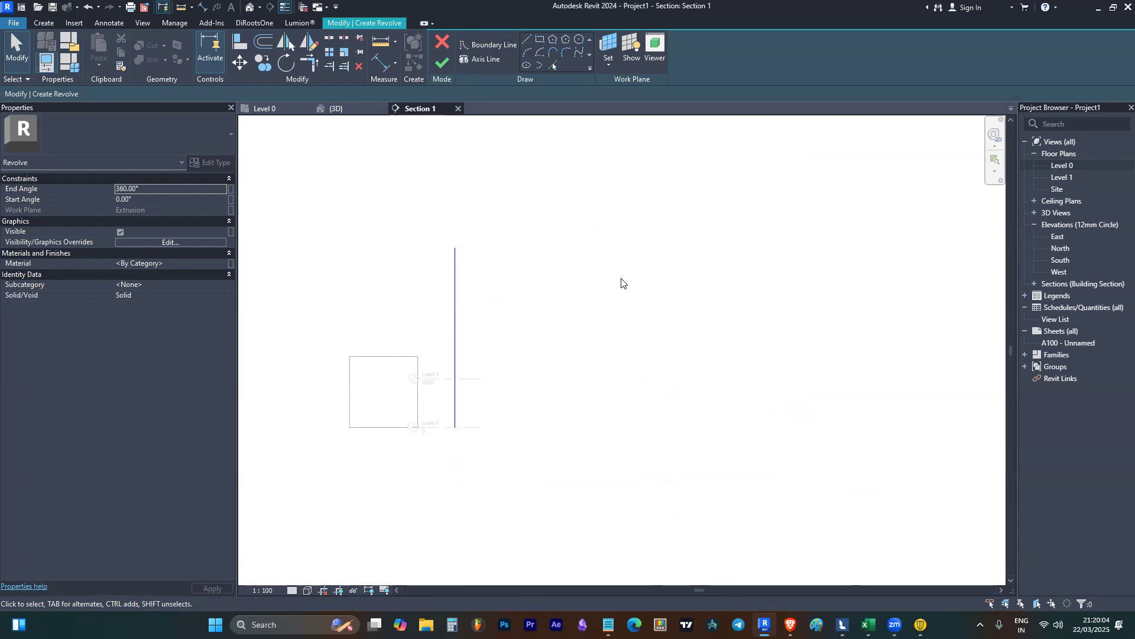
click(479, 46)
click(527, 53)
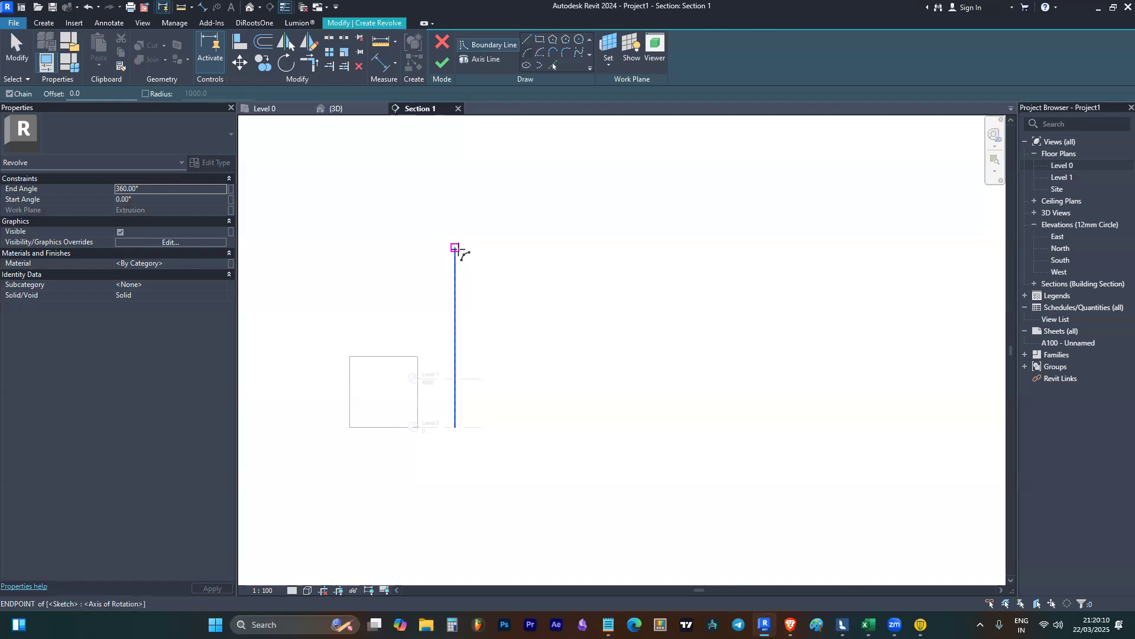
click(454, 247)
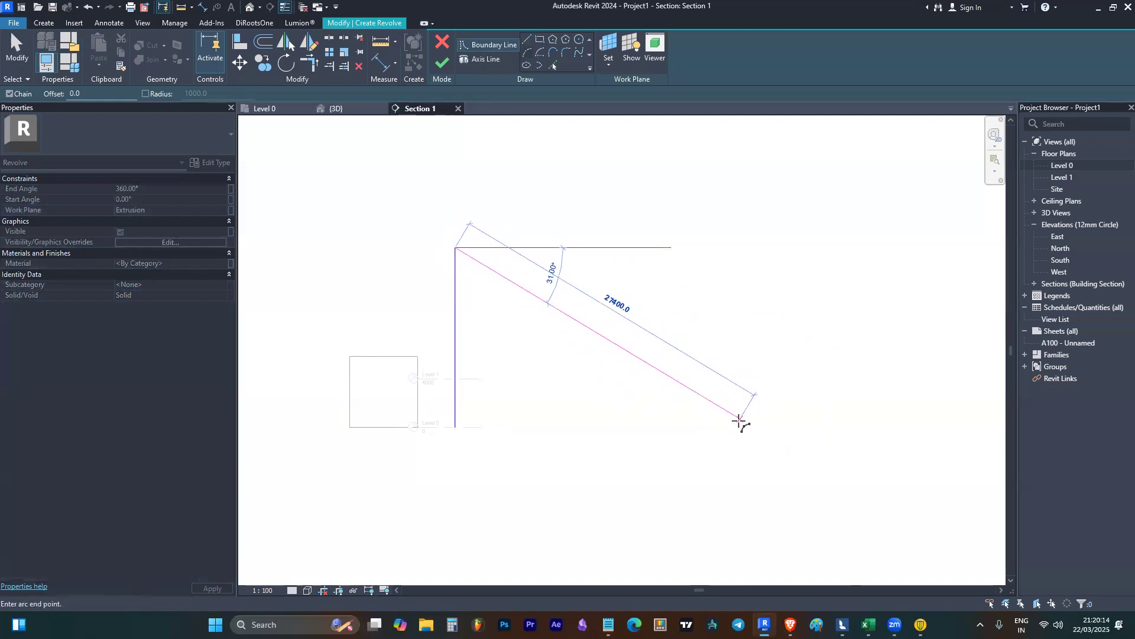
click(730, 426)
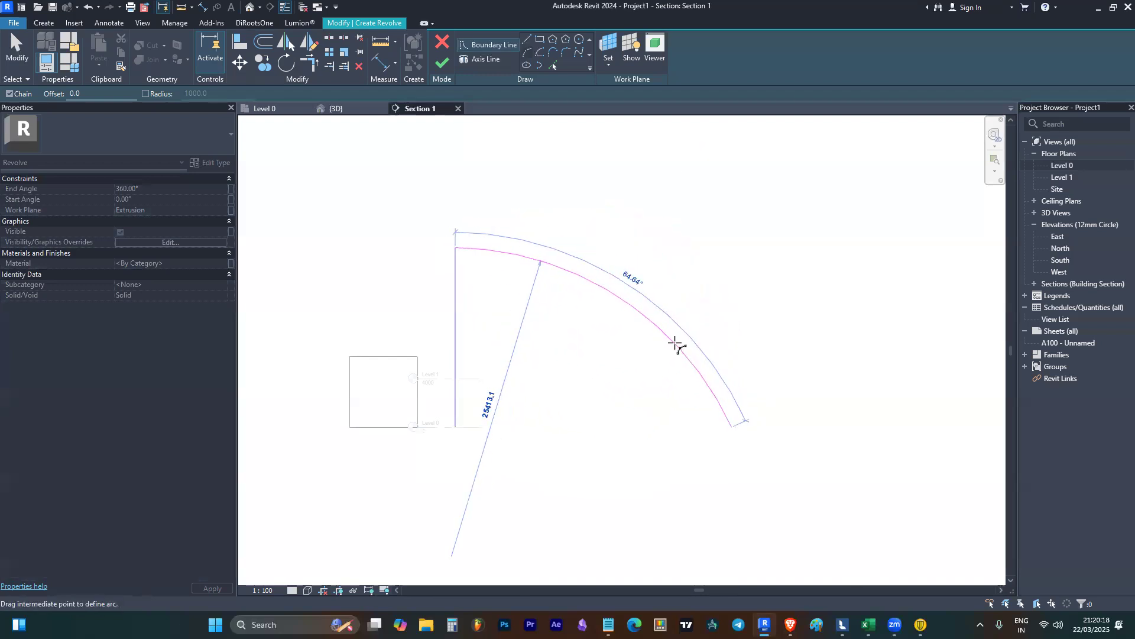
key(Escape)
- Draw a boundary circle of radius 14800 centred on the axis's lower end, passing through its upper end
click(568, 50)
click(455, 425)
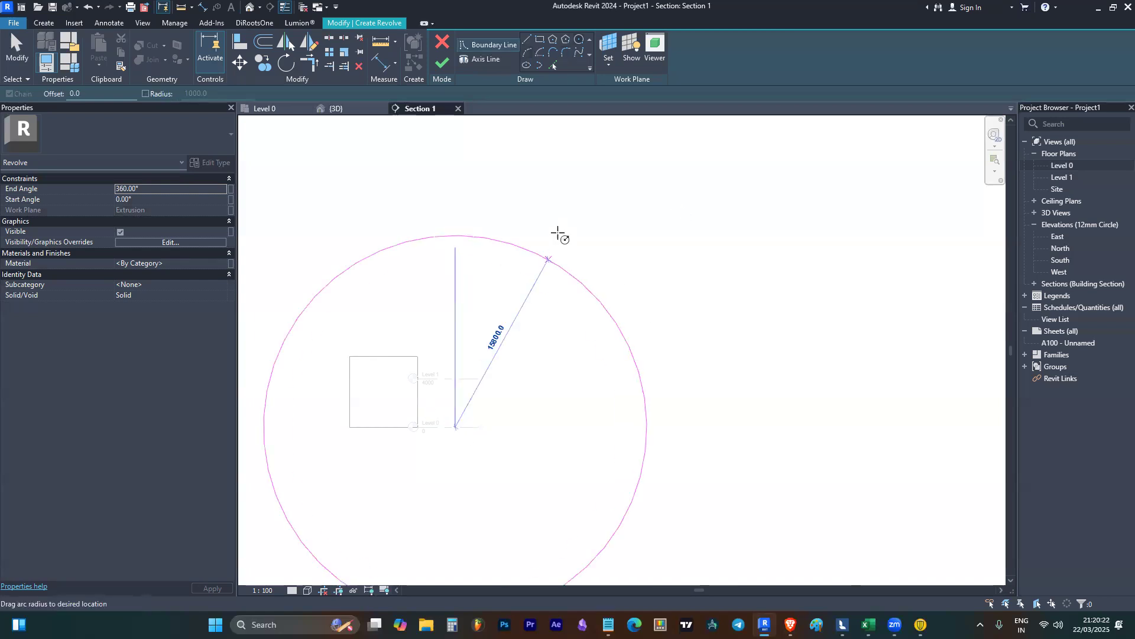
click(454, 248)
key(Escape)
key(Escape)
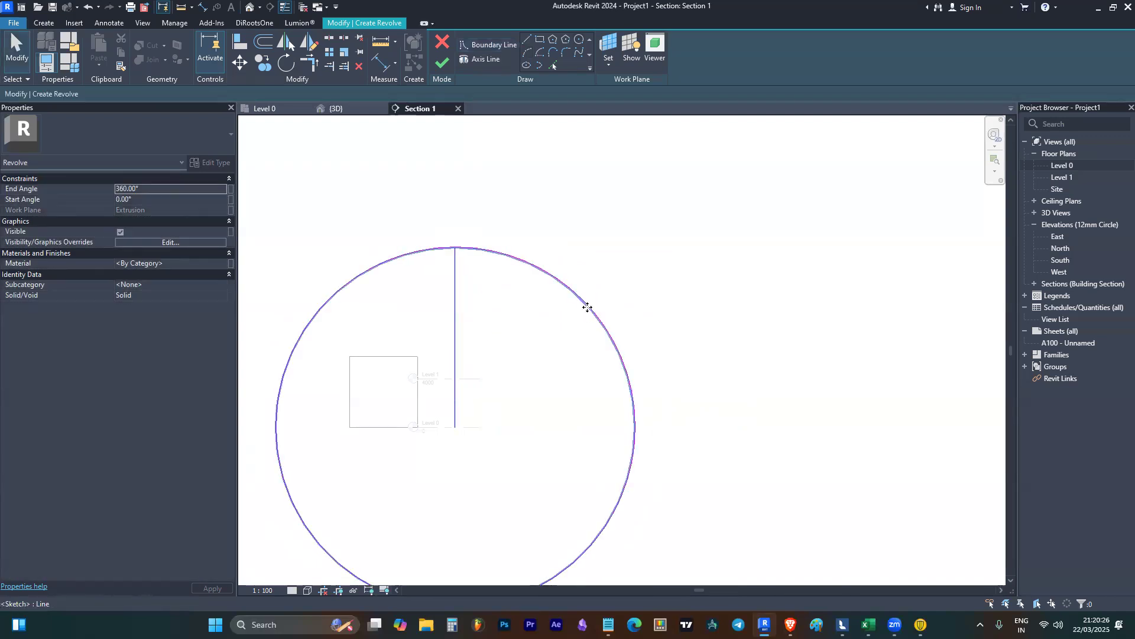
click(587, 306)
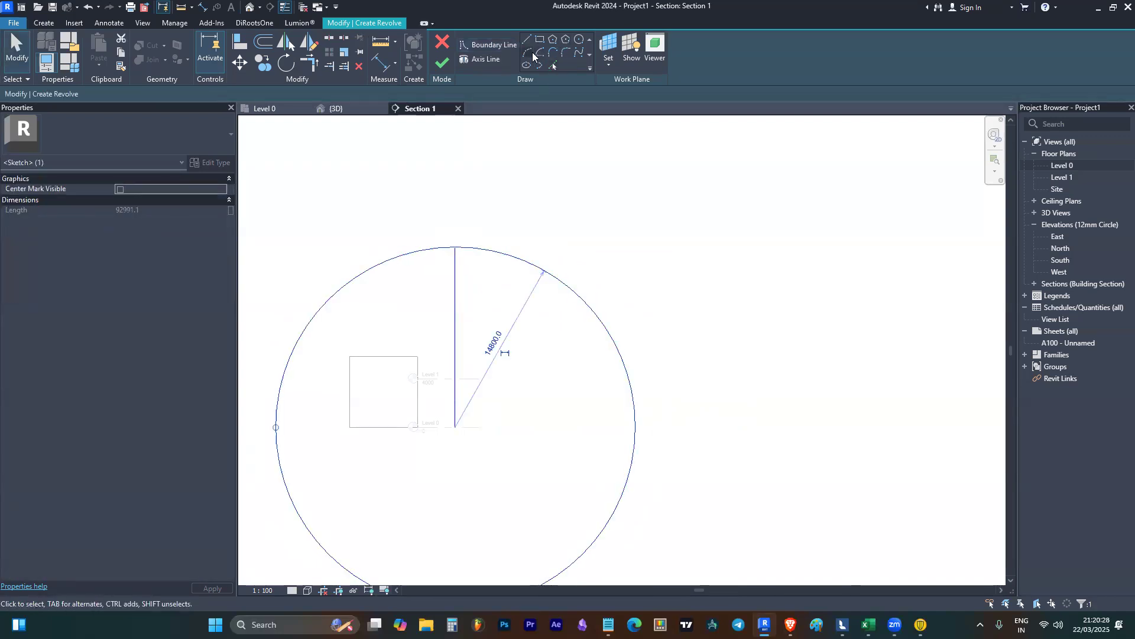
- Trace the circle's upper-right quarter with an arc from the axis's upper end to Level 0, and delete the circle
click(531, 55)
click(455, 248)
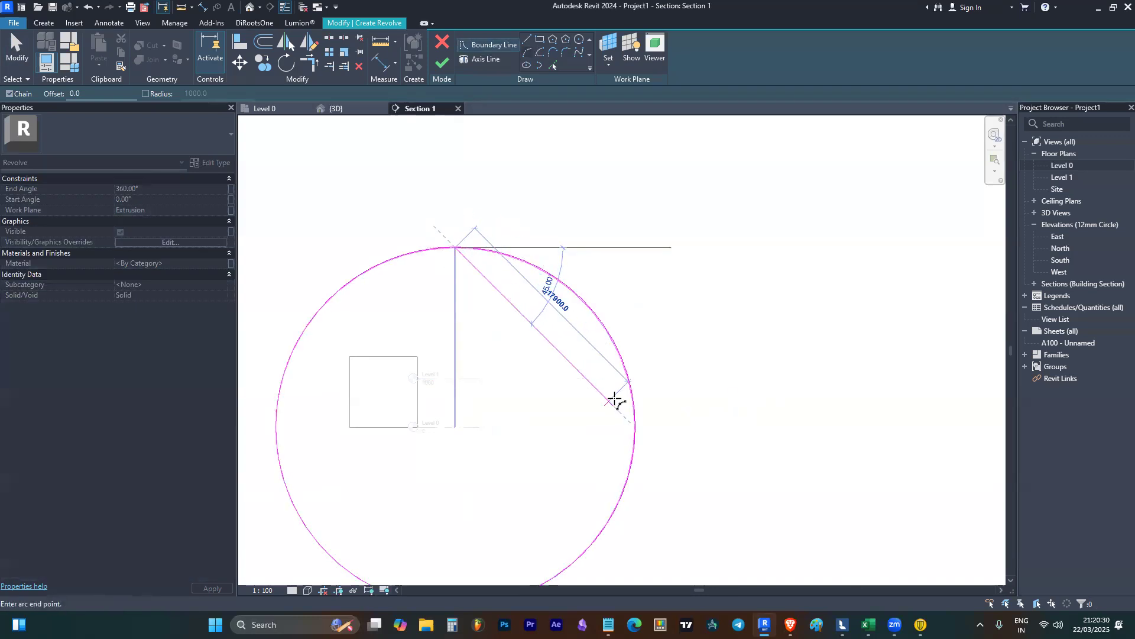
click(635, 426)
click(574, 302)
key(Escape)
key(Escape)
scroll(730, 228, down, 3)
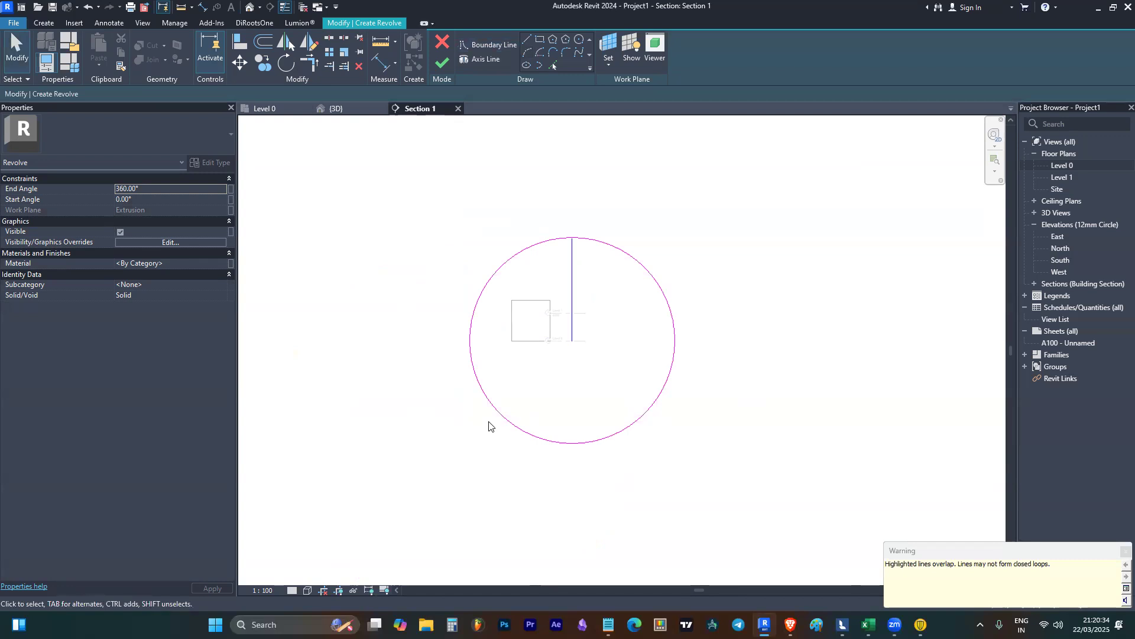
click(505, 418)
key(Delete)
- Offset a copy of the quarter arc outward by 200
scroll(634, 261, up, 2)
click(633, 261)
scroll(584, 205, up, 2)
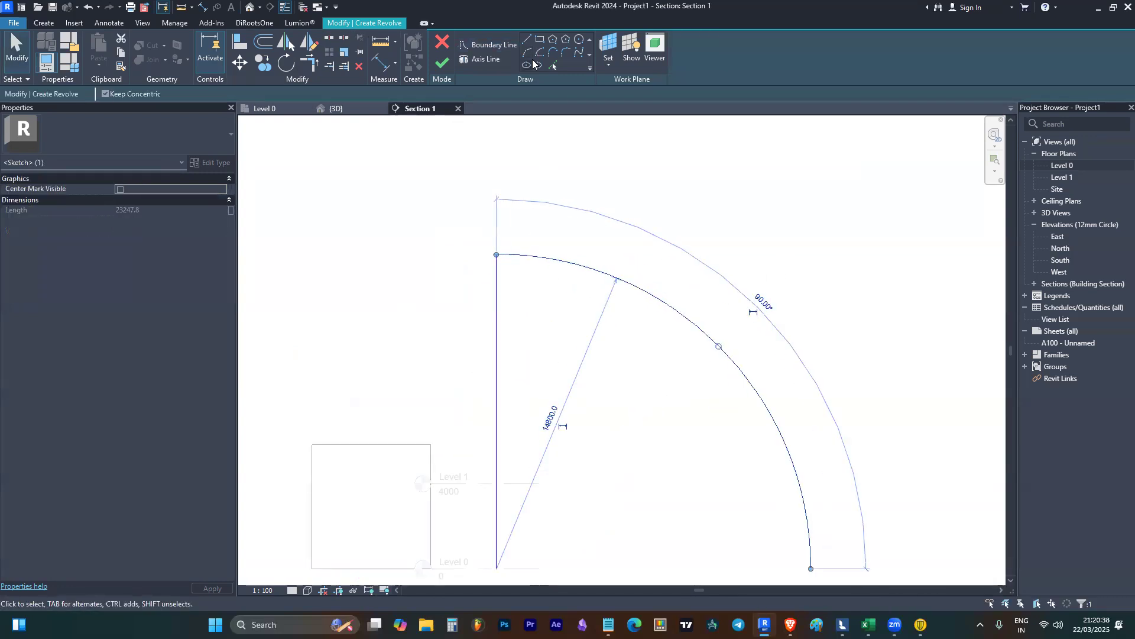
key(o)
key(f)
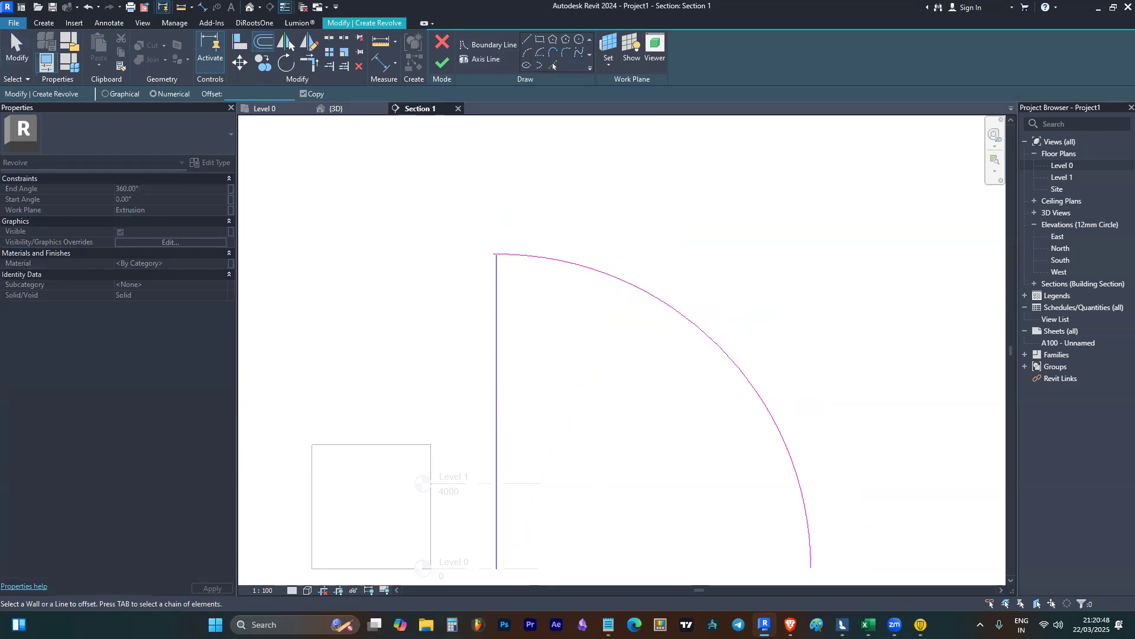
text(00.0)
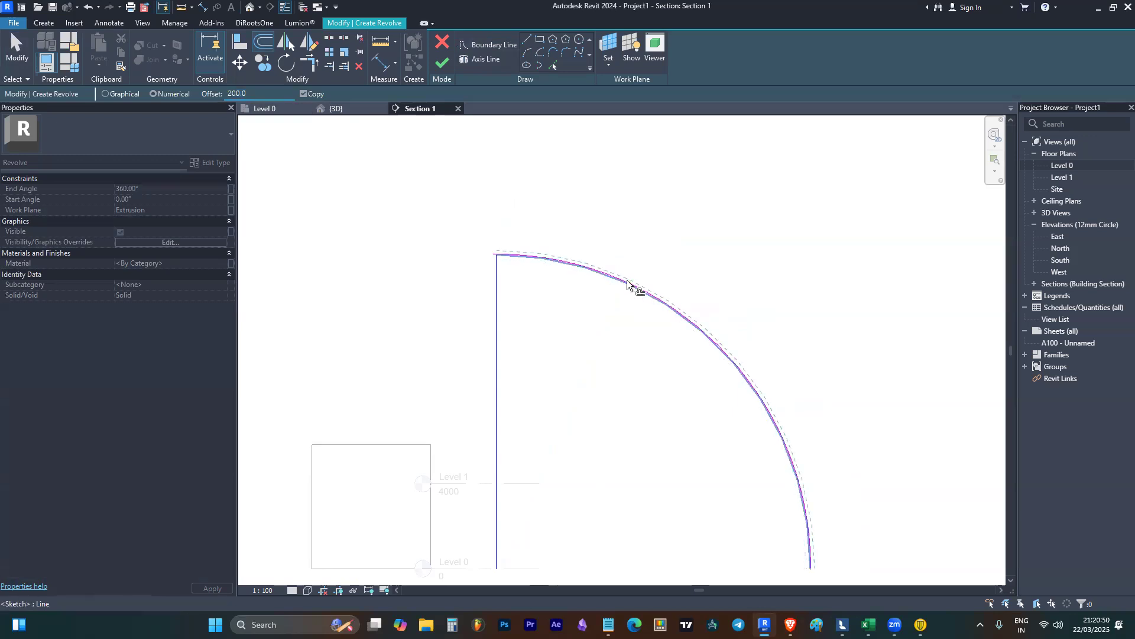
scroll(627, 281, up, 3)
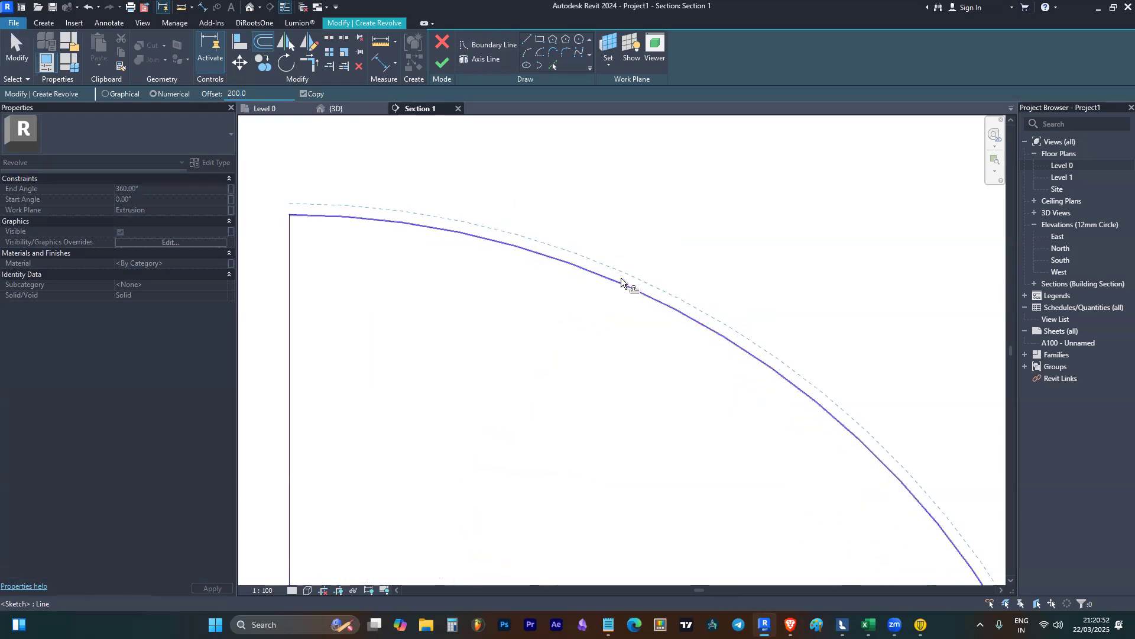
click(627, 282)
key(Escape)
- Close the profile with short straight lines joining the two arcs at the axis and at Level 0
click(526, 43)
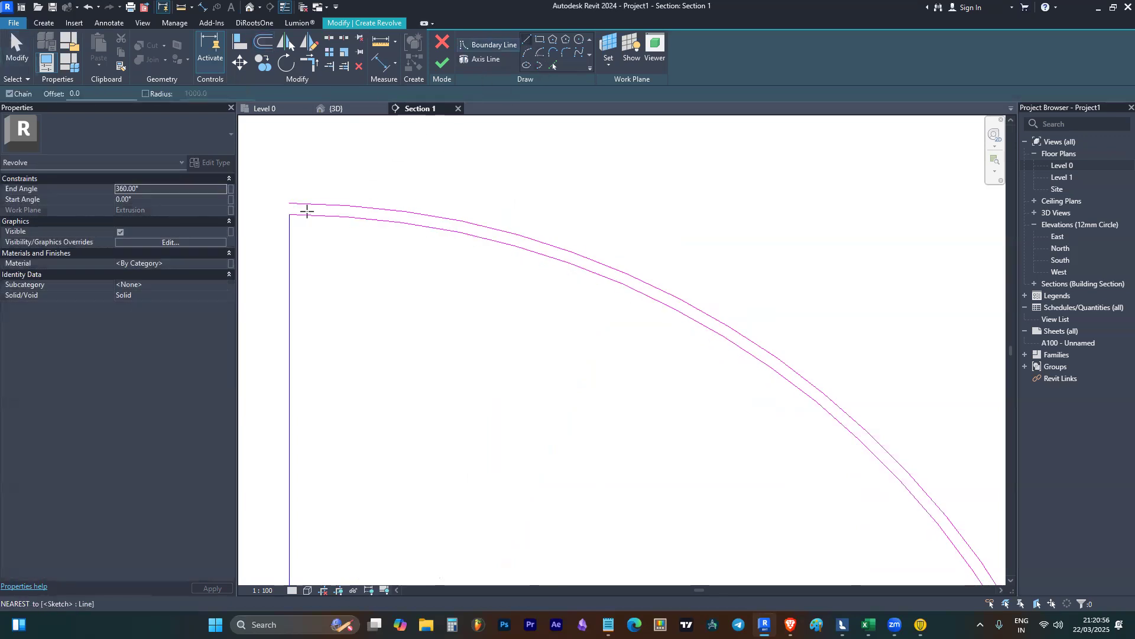
click(290, 214)
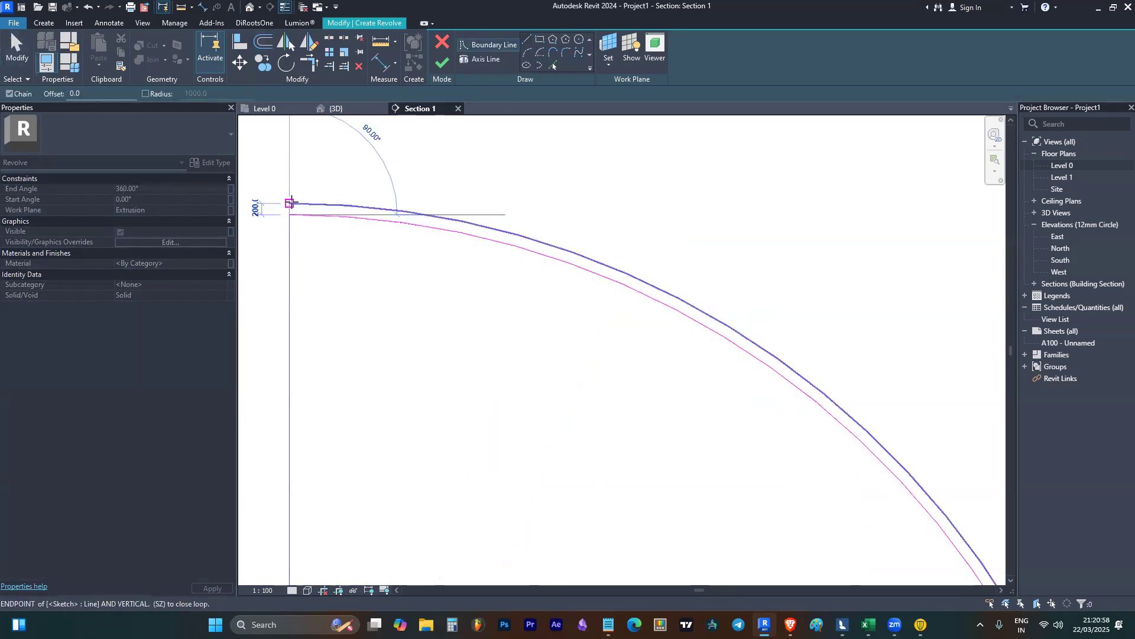
click(290, 203)
scroll(347, 223, down, 4)
scroll(745, 455, up, 3)
click(737, 511)
click(744, 511)
scroll(817, 465, down, 3)
key(Escape)
scroll(644, 275, up, 2)
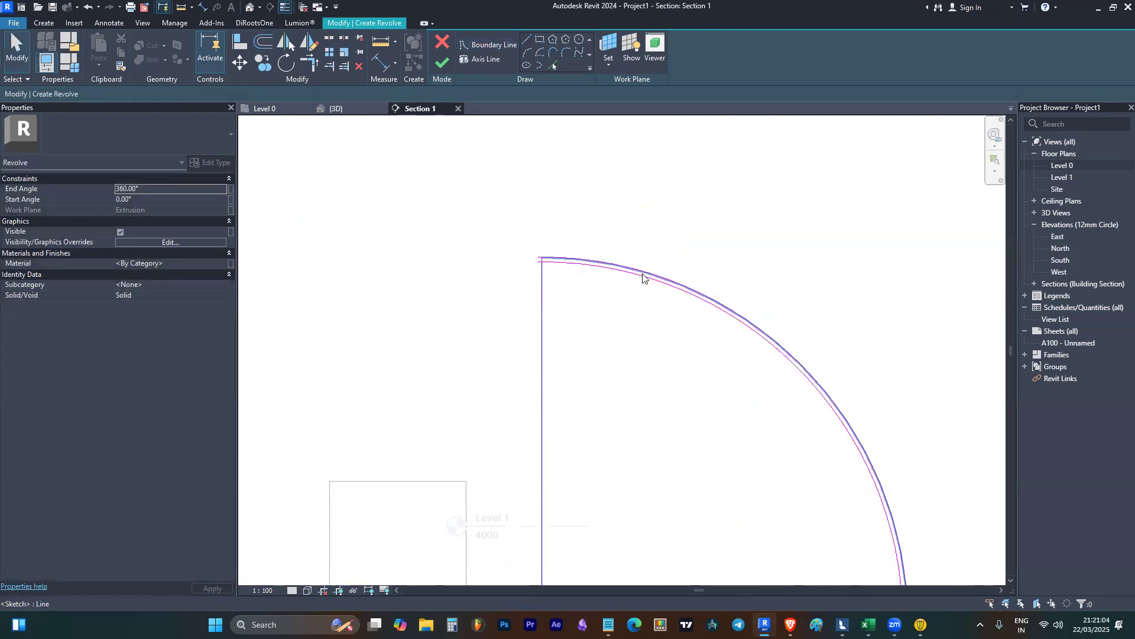
- Finish the revolve sketch to form a hollow dome, keeping the 360° end angle
key(Tab)
click(643, 278)
scroll(672, 258, down, 3)
click(673, 259)
scroll(668, 263, up, 1)
scroll(659, 263, down, 2)
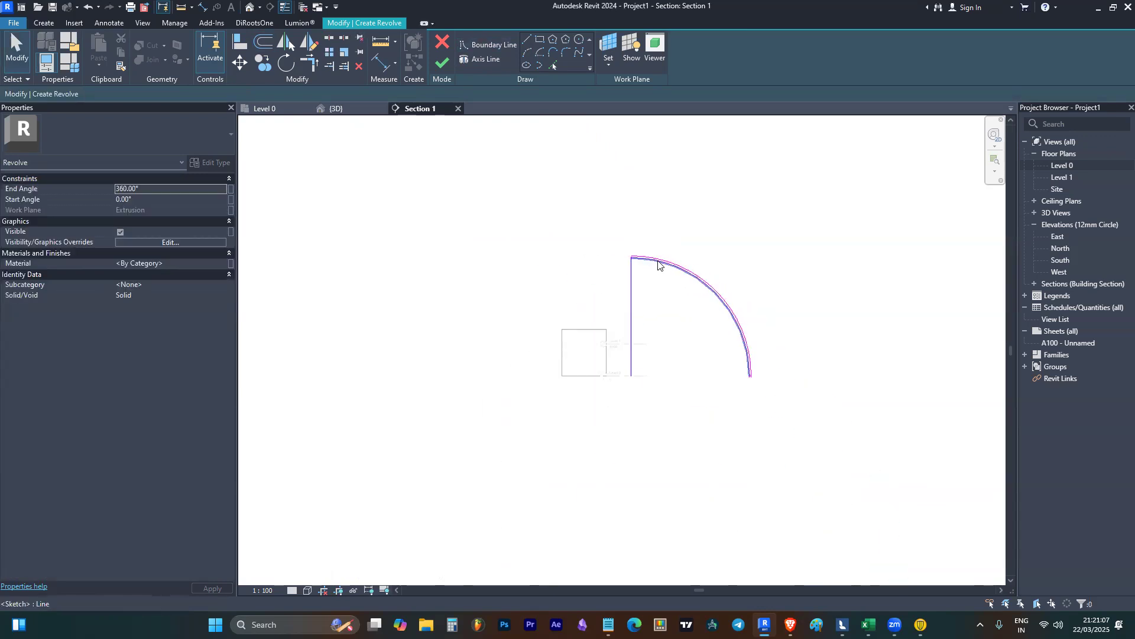
click(439, 64)
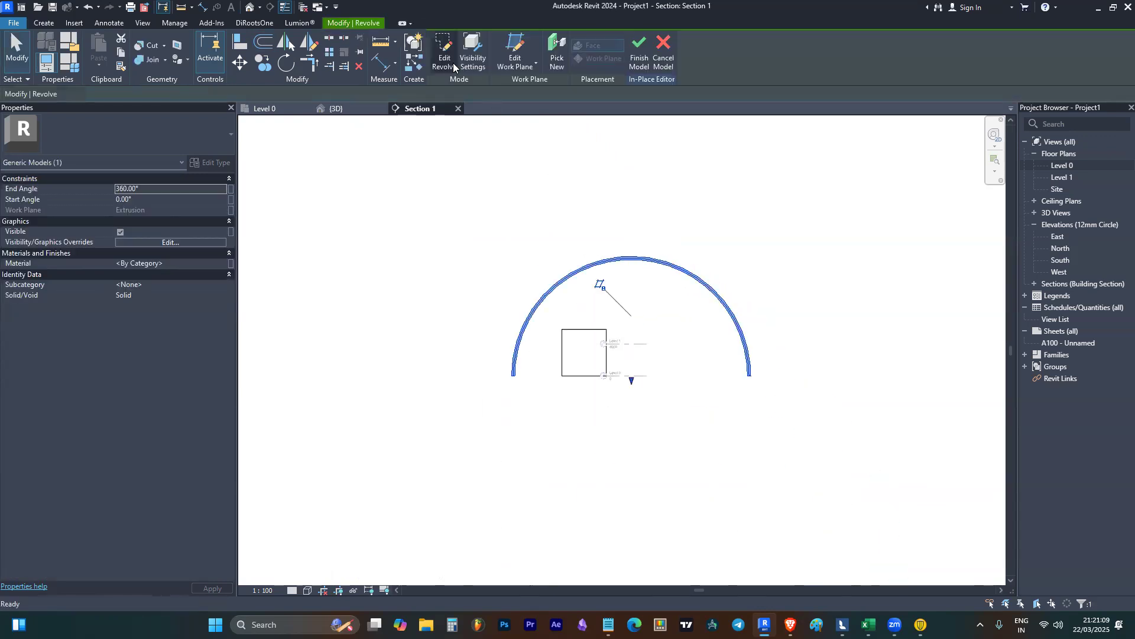
- Examine the revolved dome in the 3D view from below and from directly above
click(251, 7)
scroll(629, 415, down, 3)
shift+middle_drag(629, 416, 842, 216)
scroll(659, 336, up, 3)
click(692, 407)
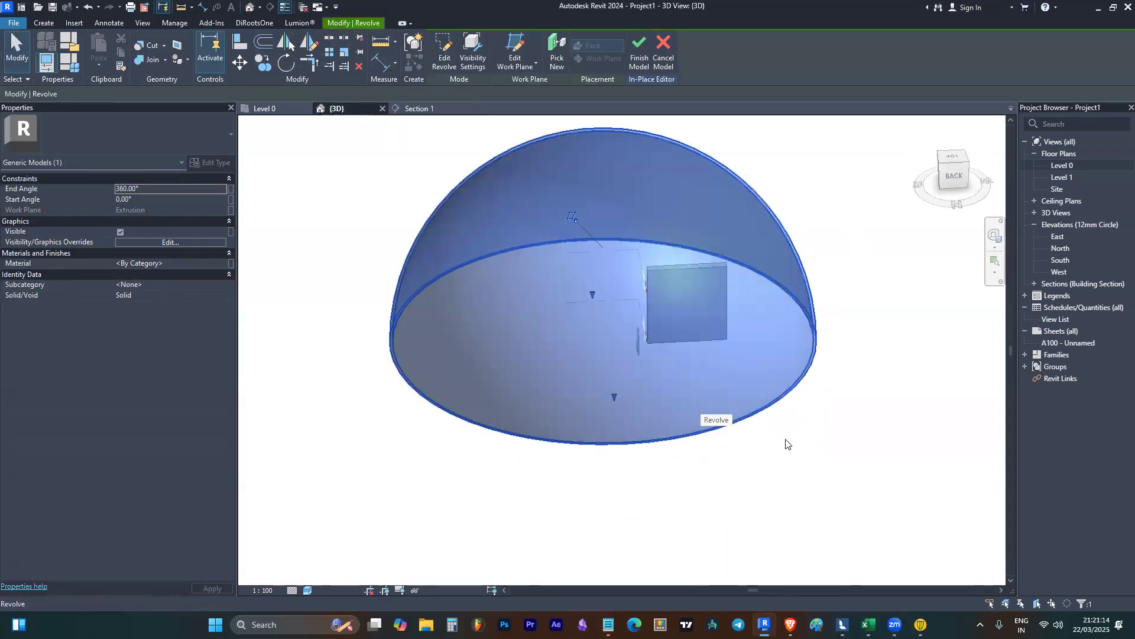
shift+middle_drag(826, 438, 928, 451)
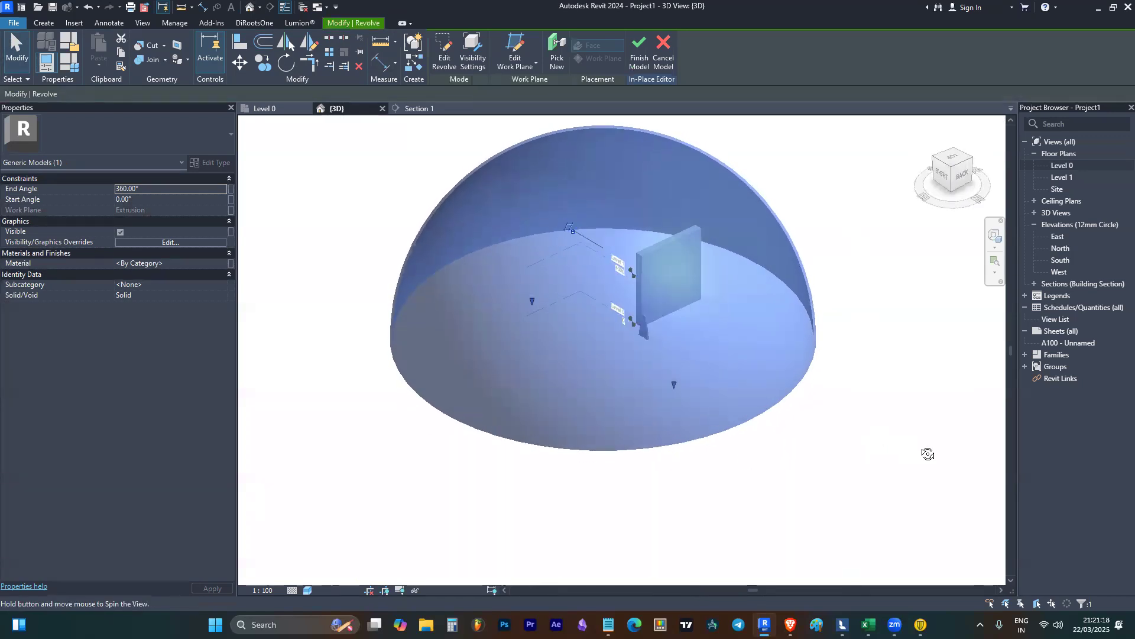
key(Escape)
click(559, 343)
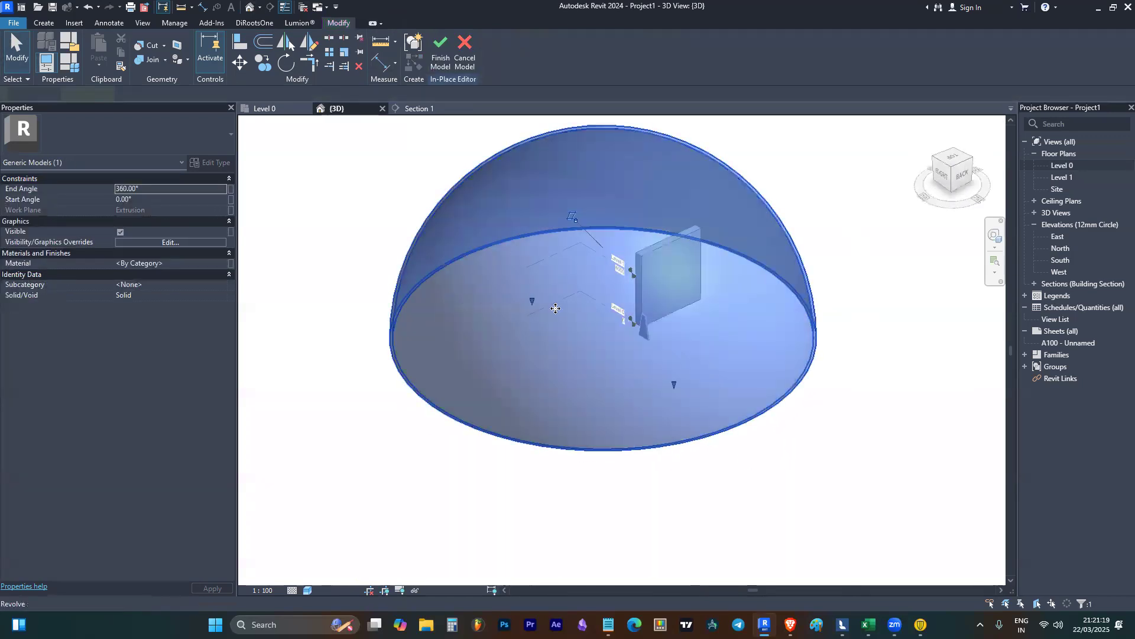
click(948, 158)
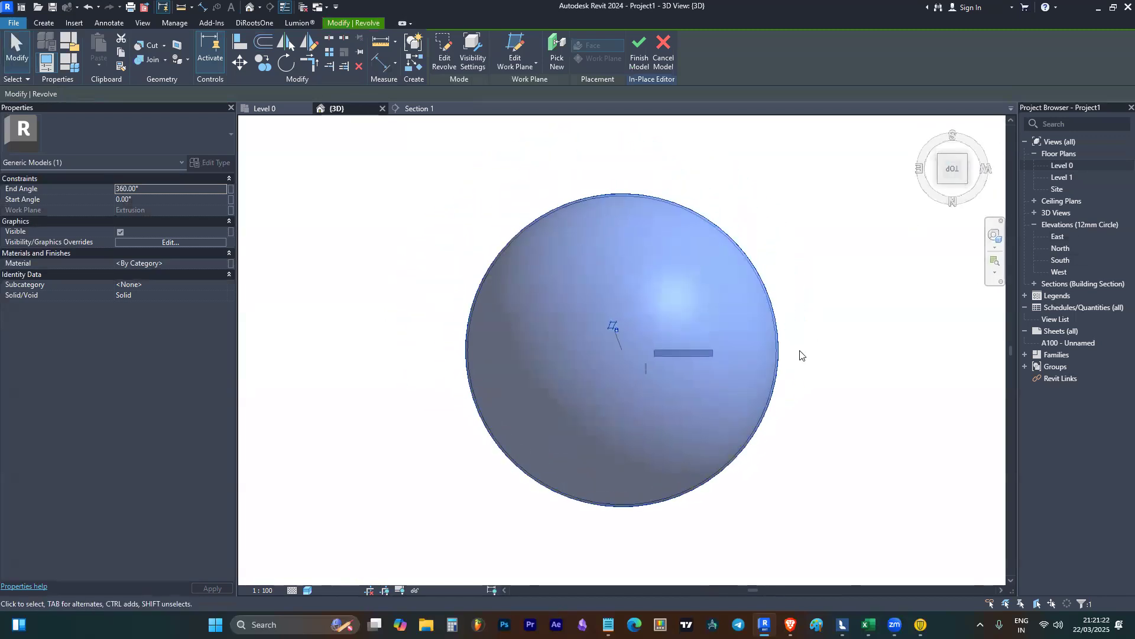
key(Escape)
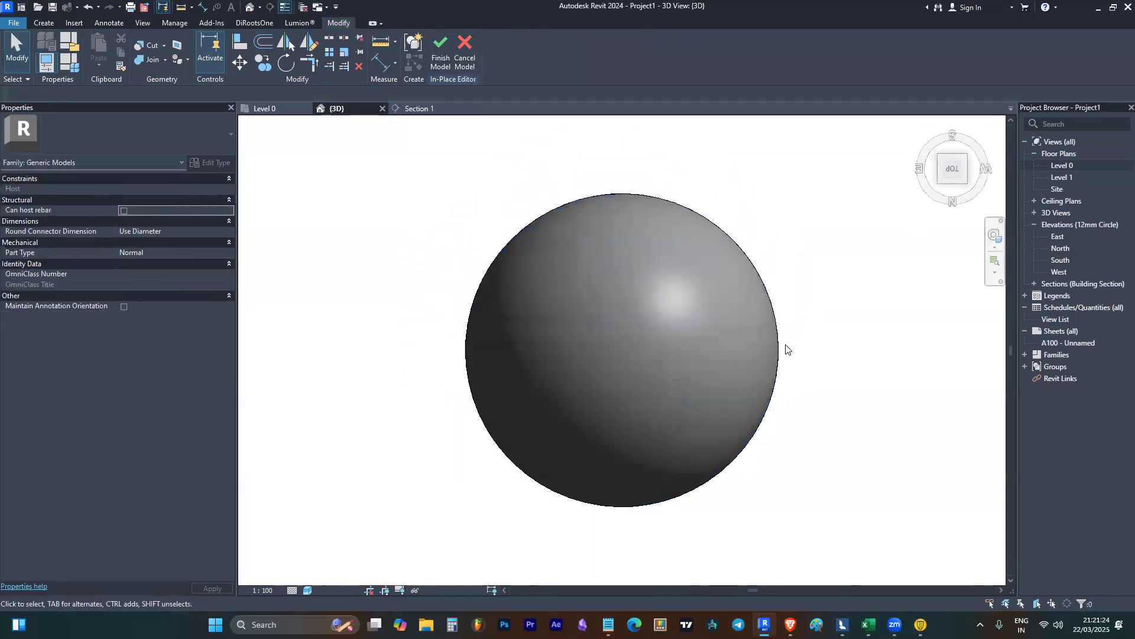
click(44, 22)
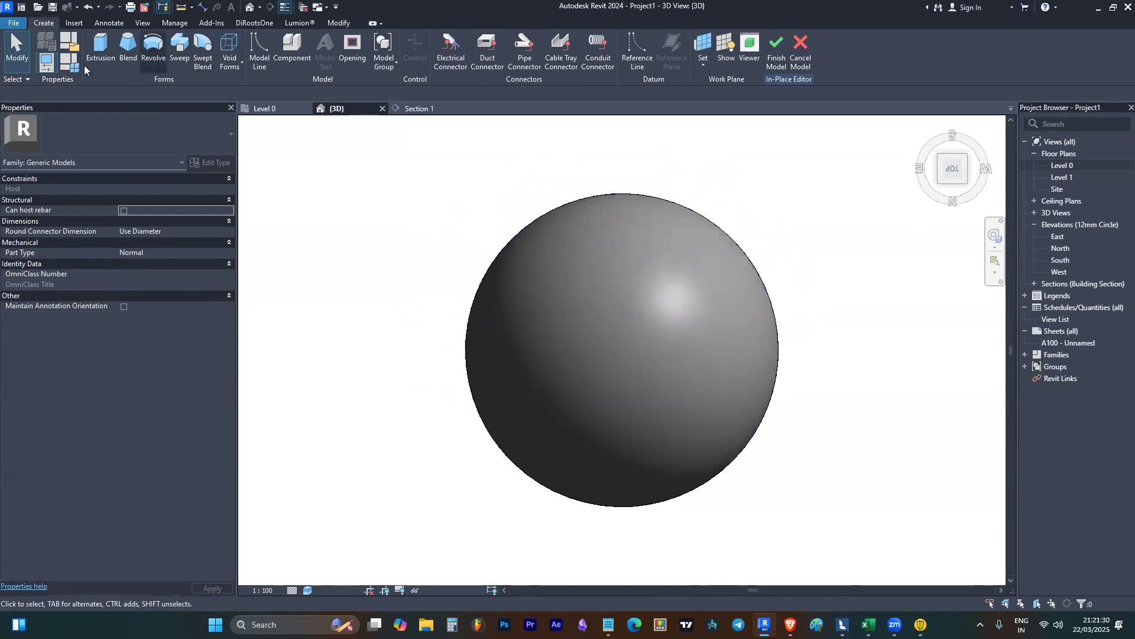
- Start an extrusion in the Section 1 view and set its work plane by picking the existing rectangular extrusion's face
click(99, 52)
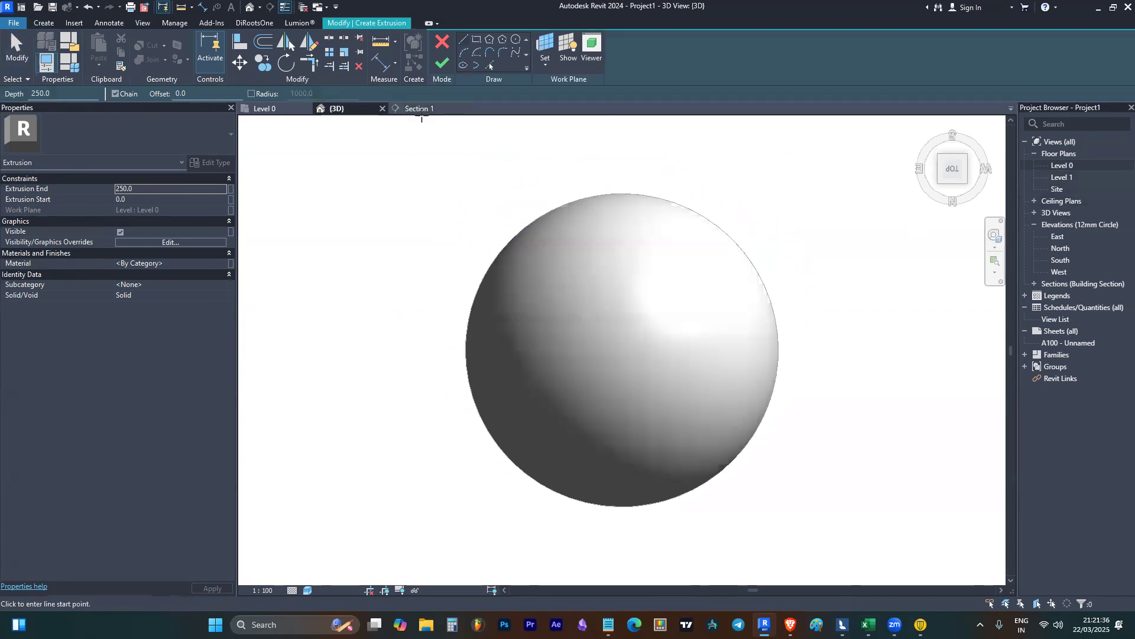
click(424, 108)
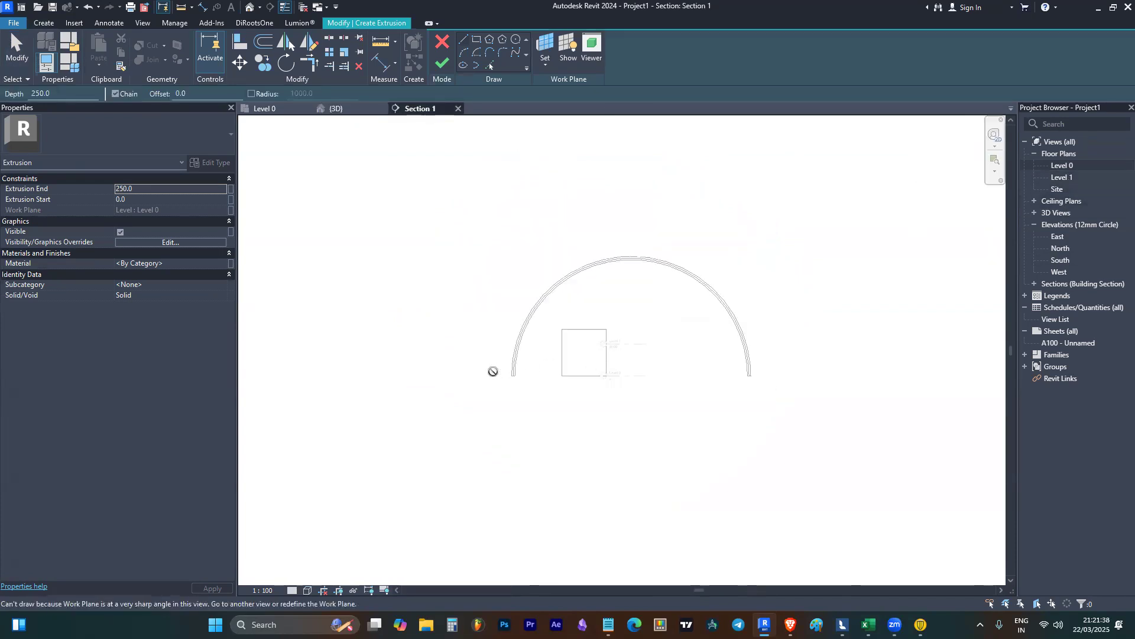
scroll(543, 360, up, 3)
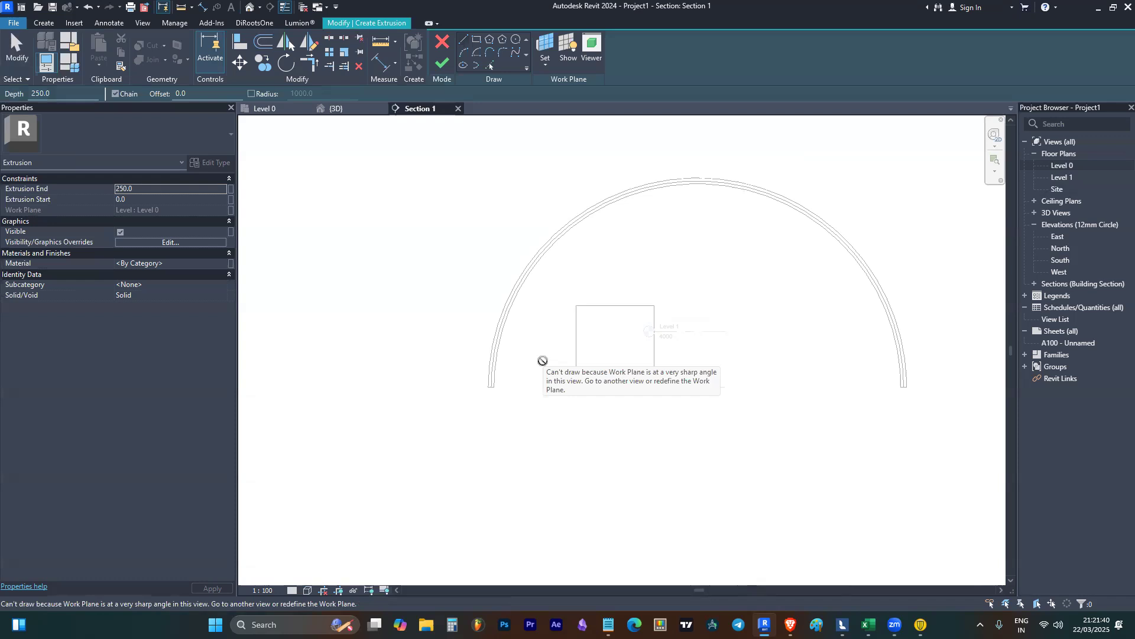
click(621, 337)
click(638, 326)
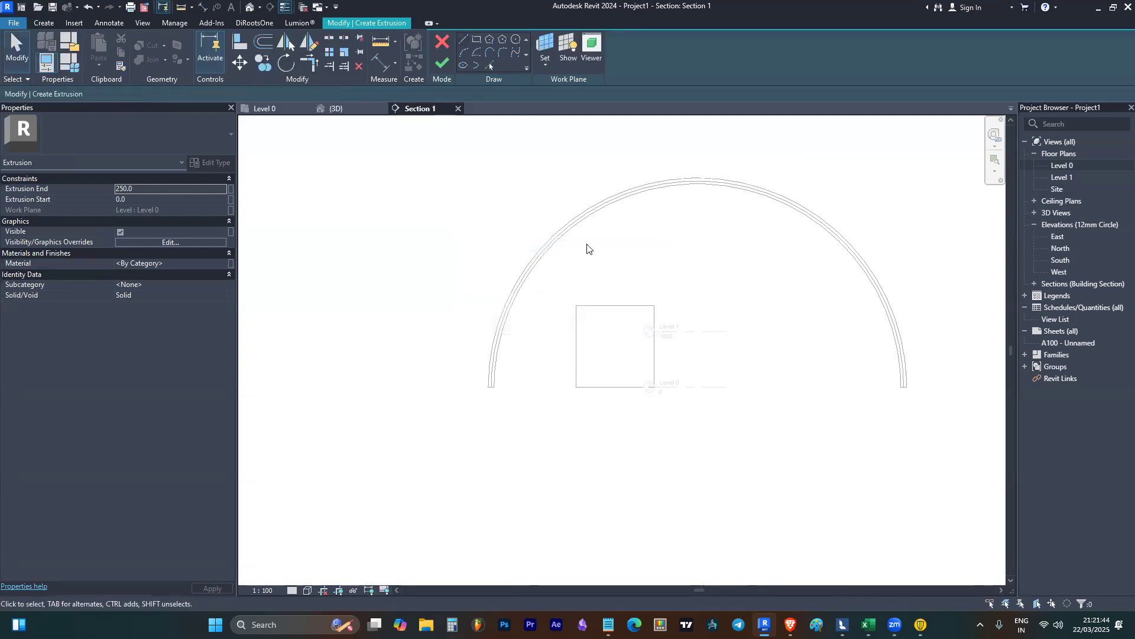
click(540, 47)
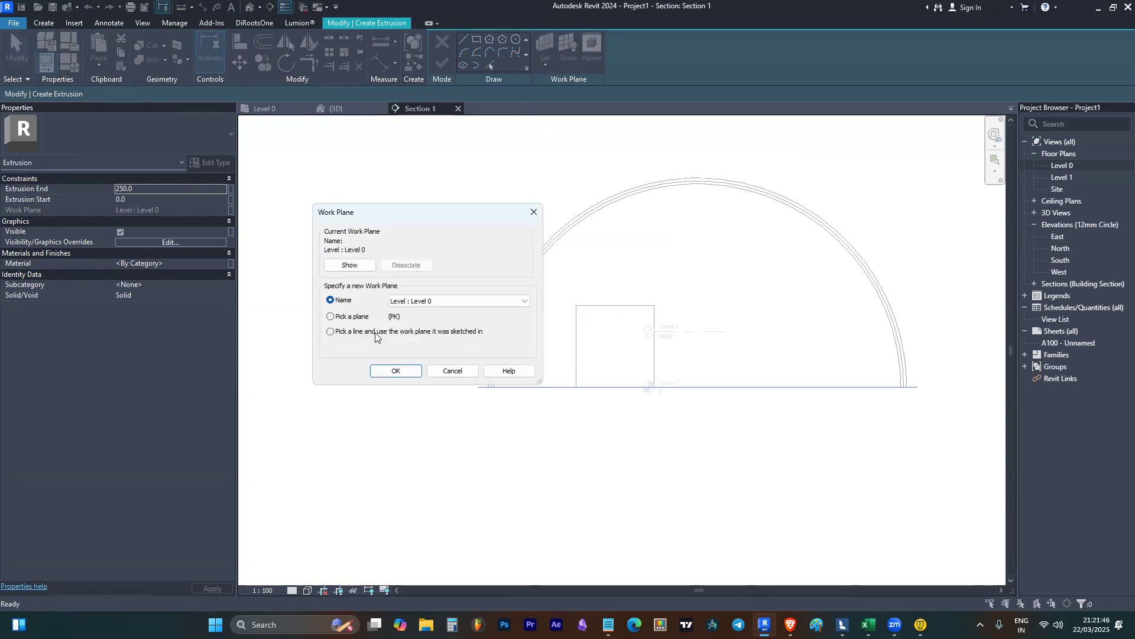
click(392, 370)
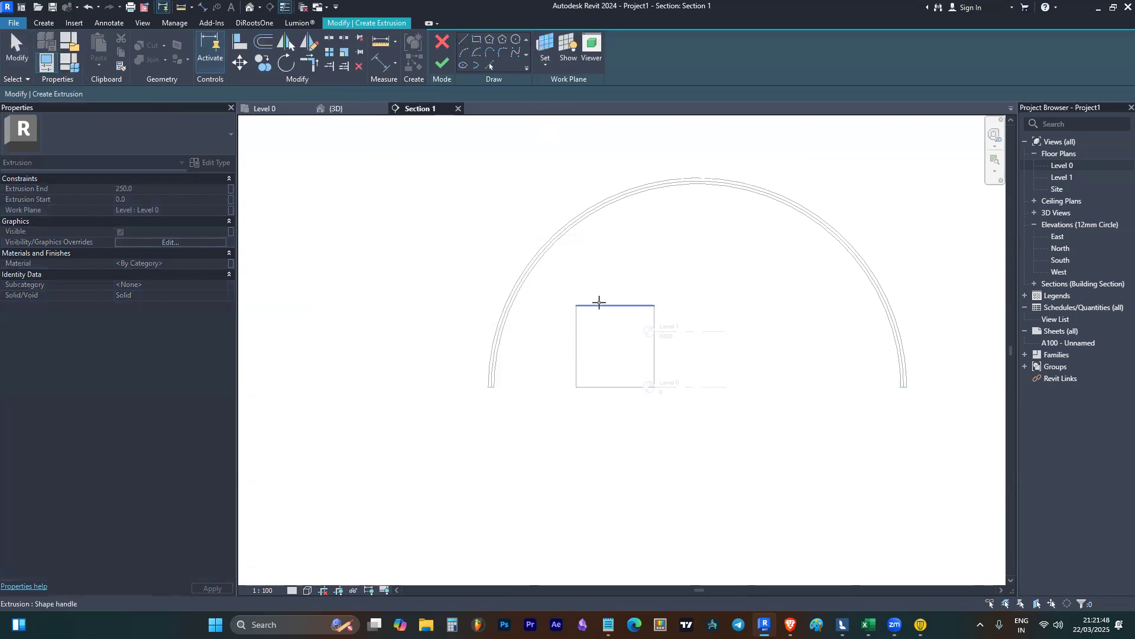
click(596, 323)
- Sketch a horizontal line along Level 0 between the dome's two outer base ends
scroll(567, 295, up, 3)
scroll(646, 273, down, 2)
scroll(610, 325, down, 3)
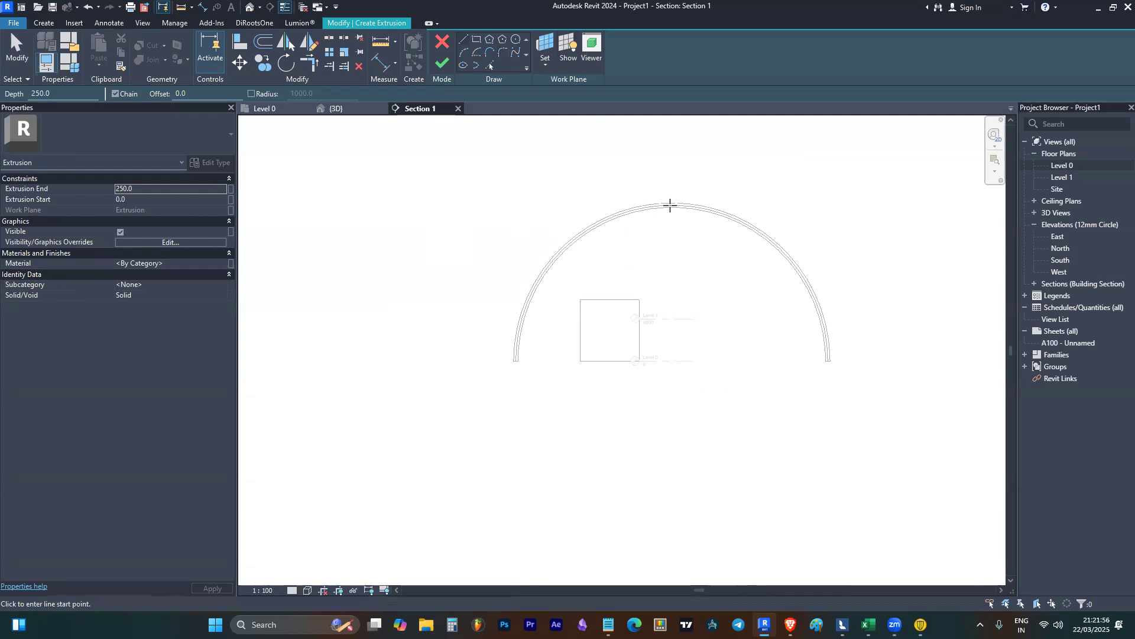
scroll(659, 200, up, 1)
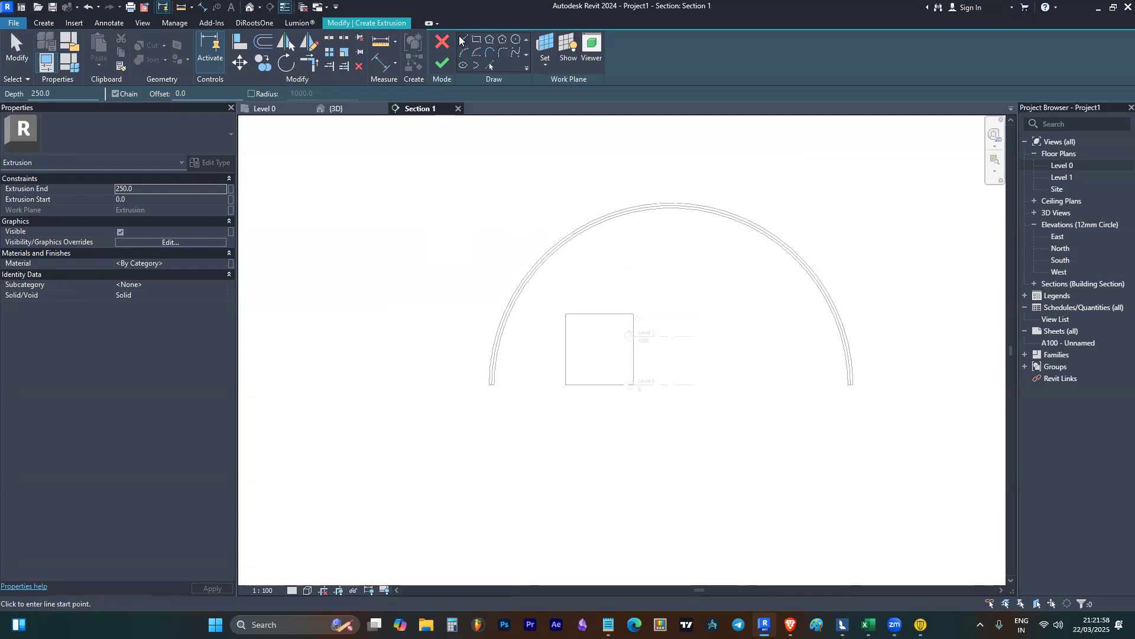
scroll(491, 380, up, 1)
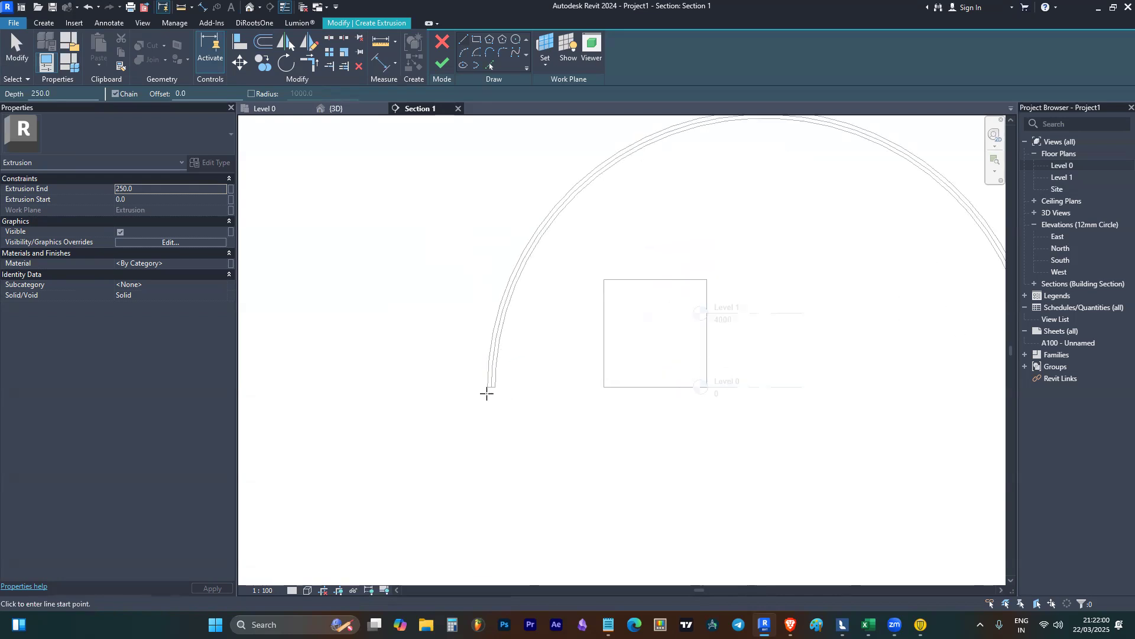
scroll(487, 388, up, 1)
click(488, 387)
scroll(354, 343, down, 2)
scroll(764, 359, up, 3)
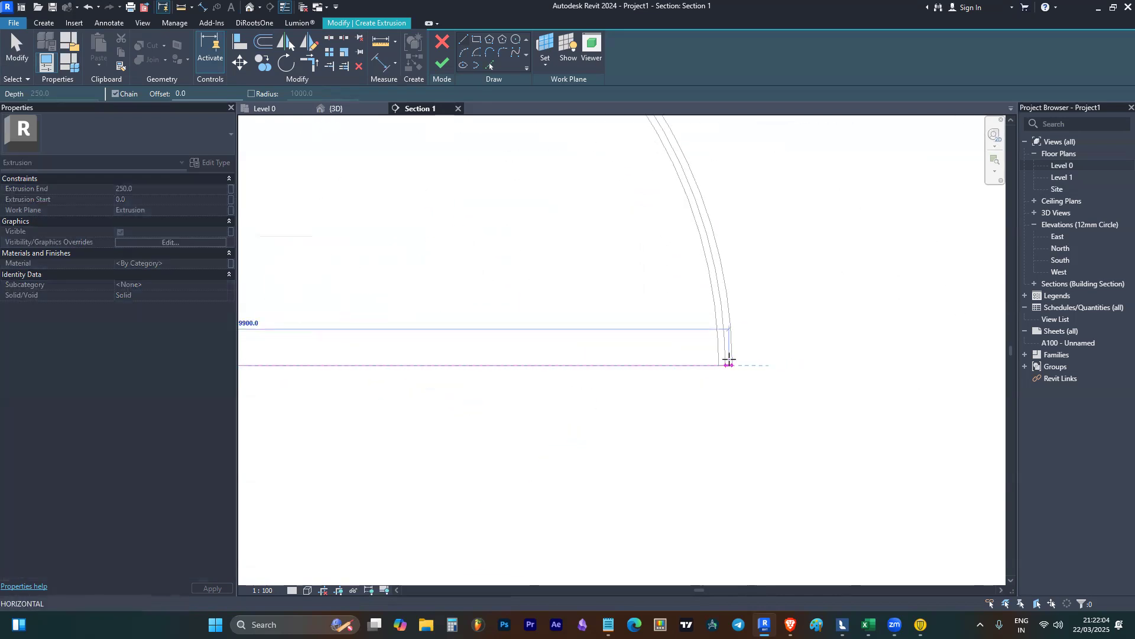
click(733, 367)
scroll(858, 309, down, 3)
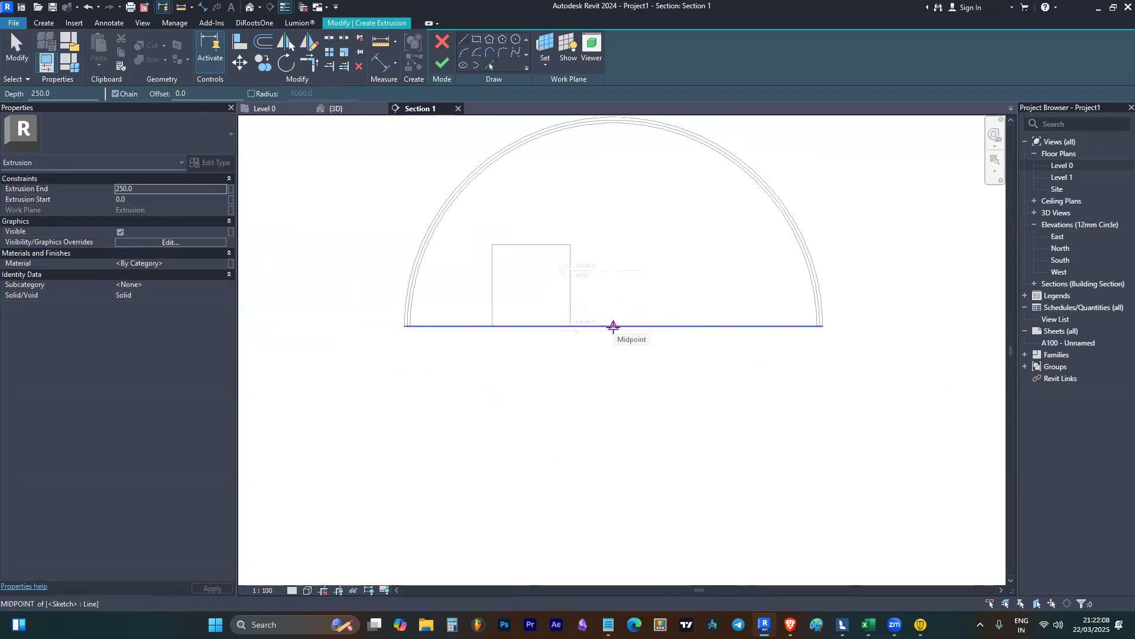
- Sketch a vertical line from the base line's midpoint up to the top of the dome
click(613, 326)
scroll(619, 178, down, 2)
scroll(609, 133, up, 2)
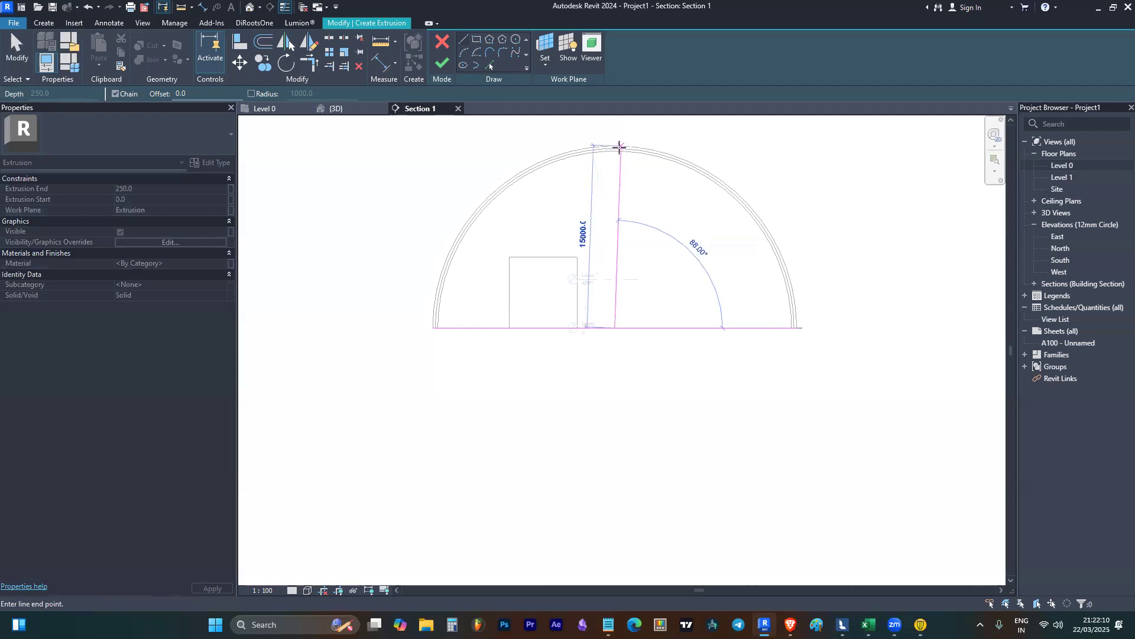
scroll(616, 146, up, 2)
click(618, 145)
key(Escape)
scroll(624, 389, up, 1)
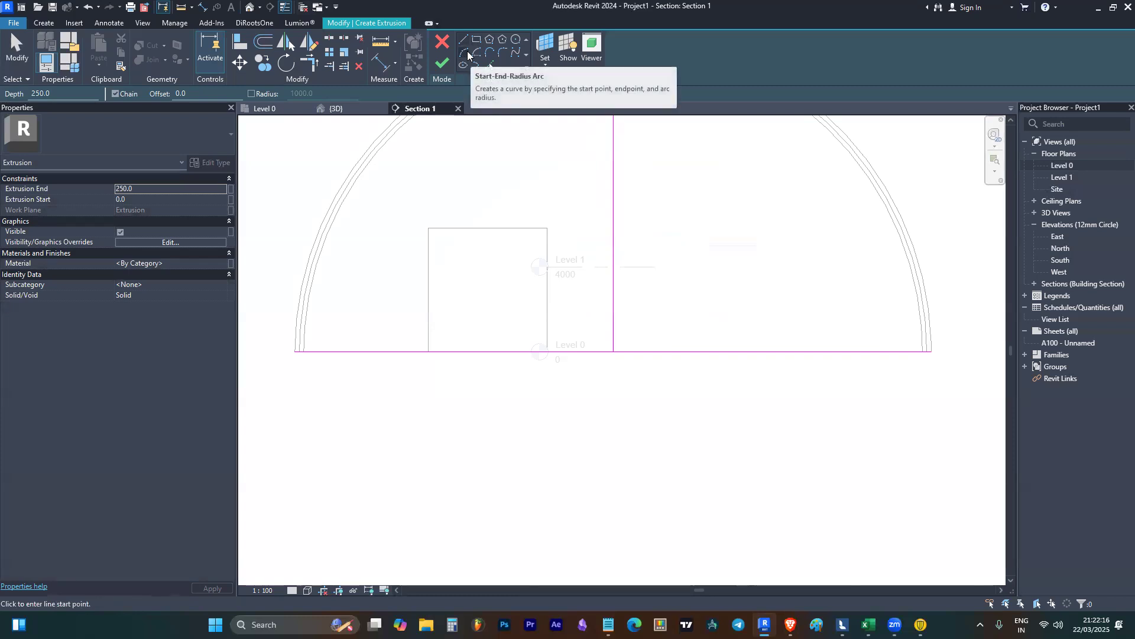
click(465, 54)
click(615, 266)
click(560, 352)
key(Escape)
click(614, 267)
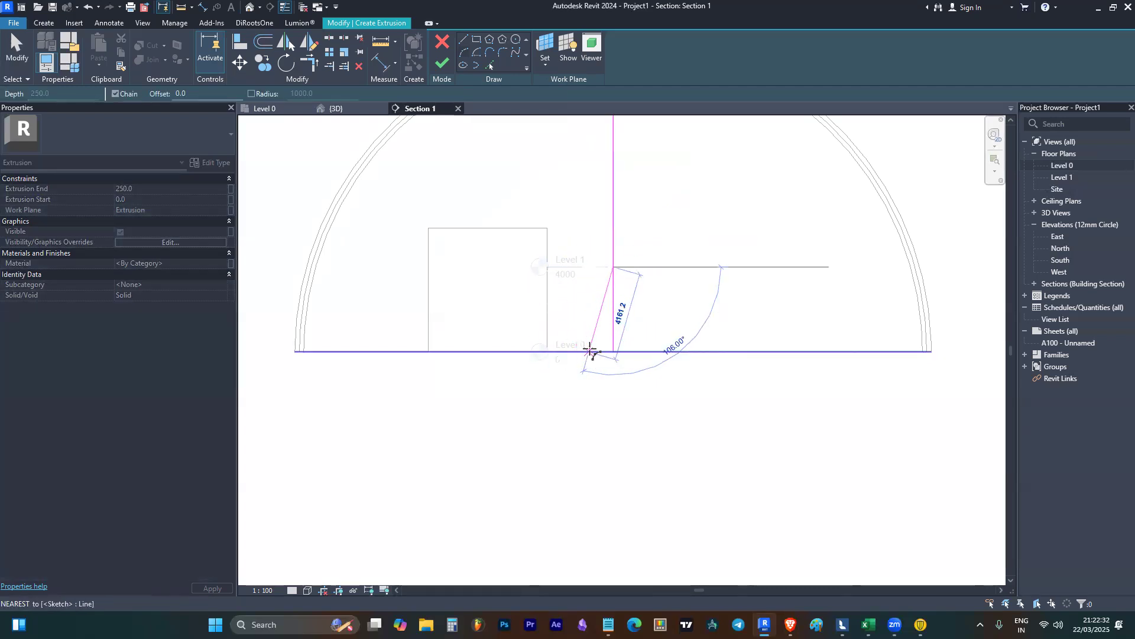
click(582, 351)
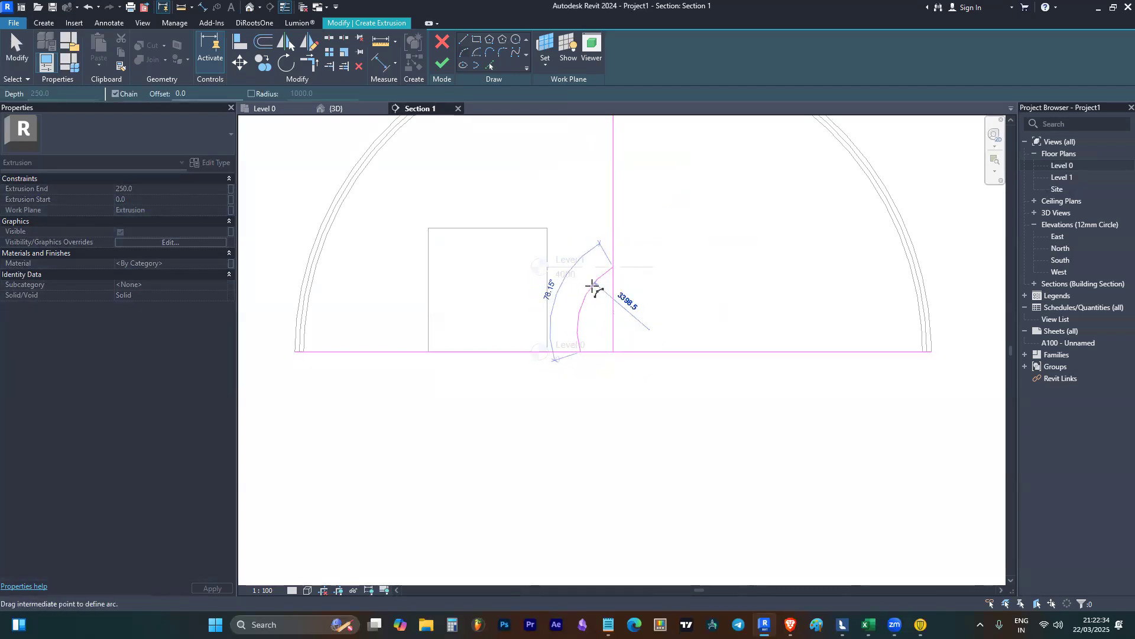
key(Escape)
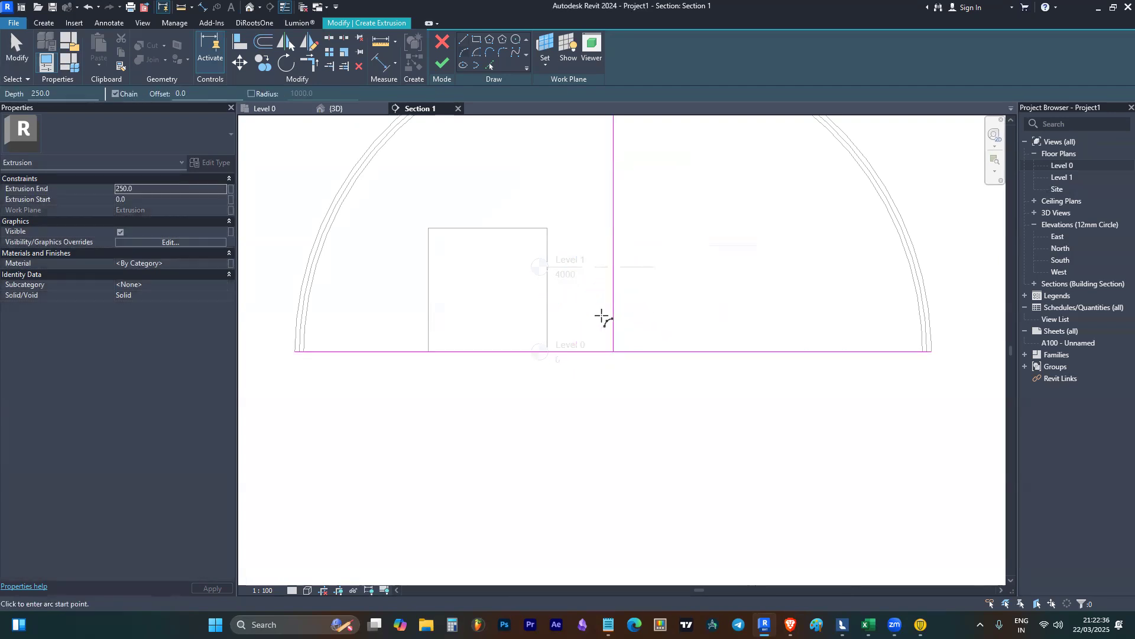
click(614, 267)
click(528, 351)
key(Escape)
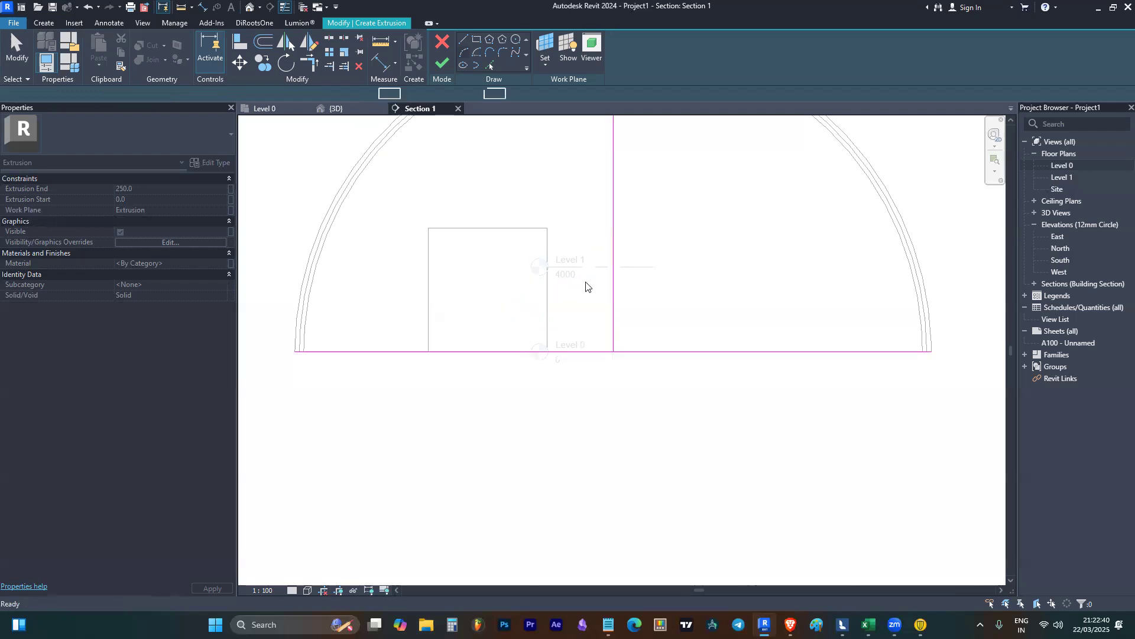
- Sketch an arc of about 3300 radius from the vertical line at Level 1 height to the rectangle's nearest corner on Level 0
click(613, 268)
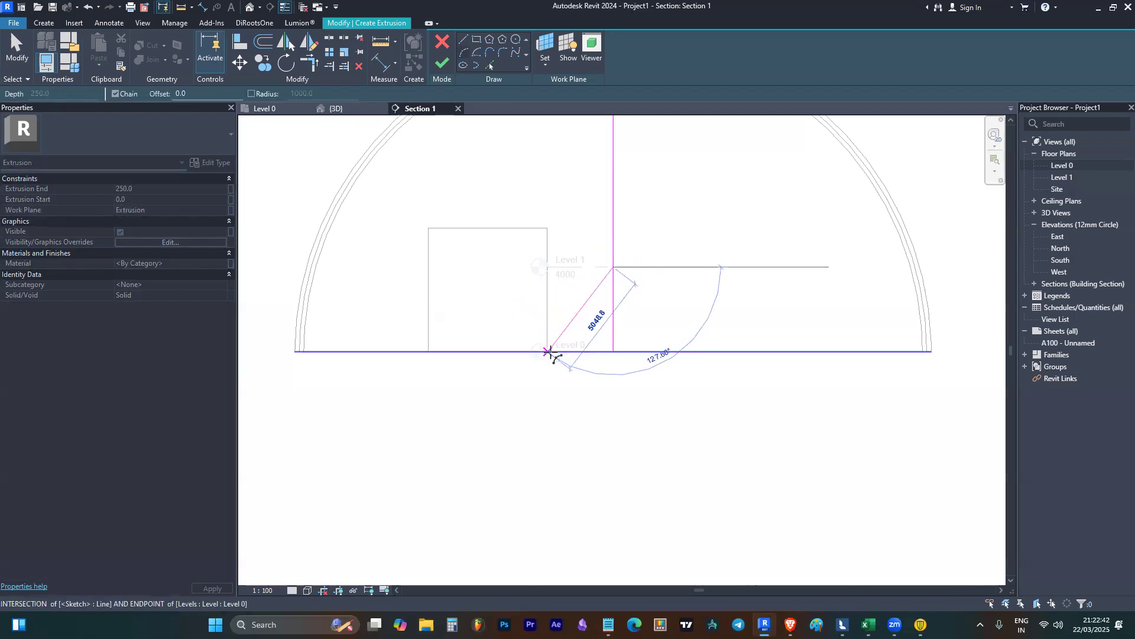
click(548, 352)
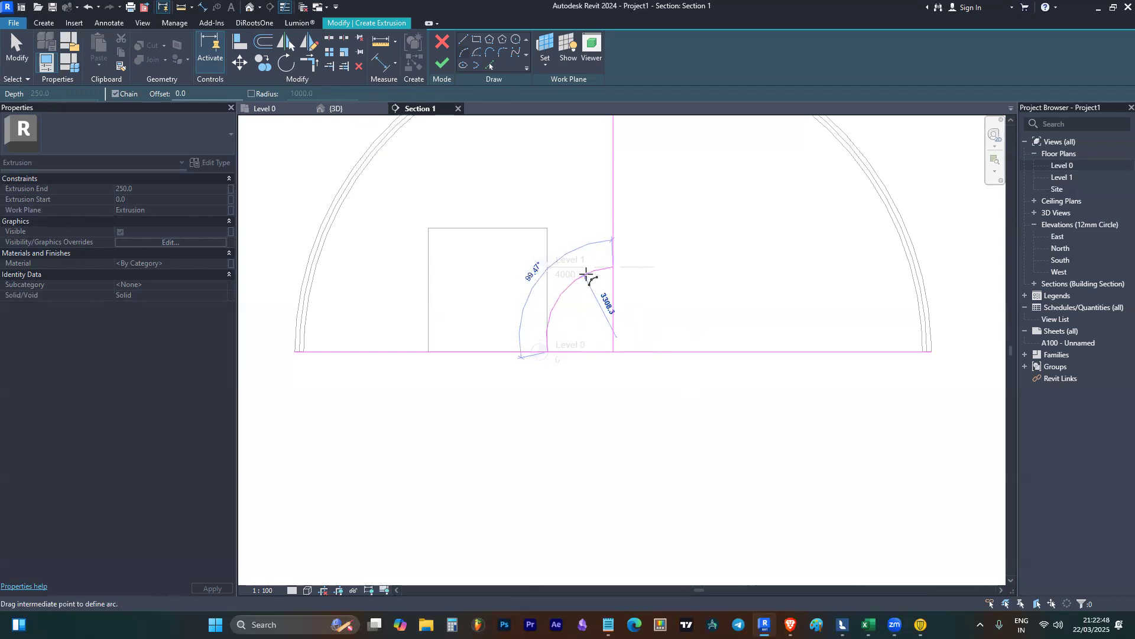
click(586, 274)
key(Escape)
key(Escape)
scroll(718, 453, down, 2)
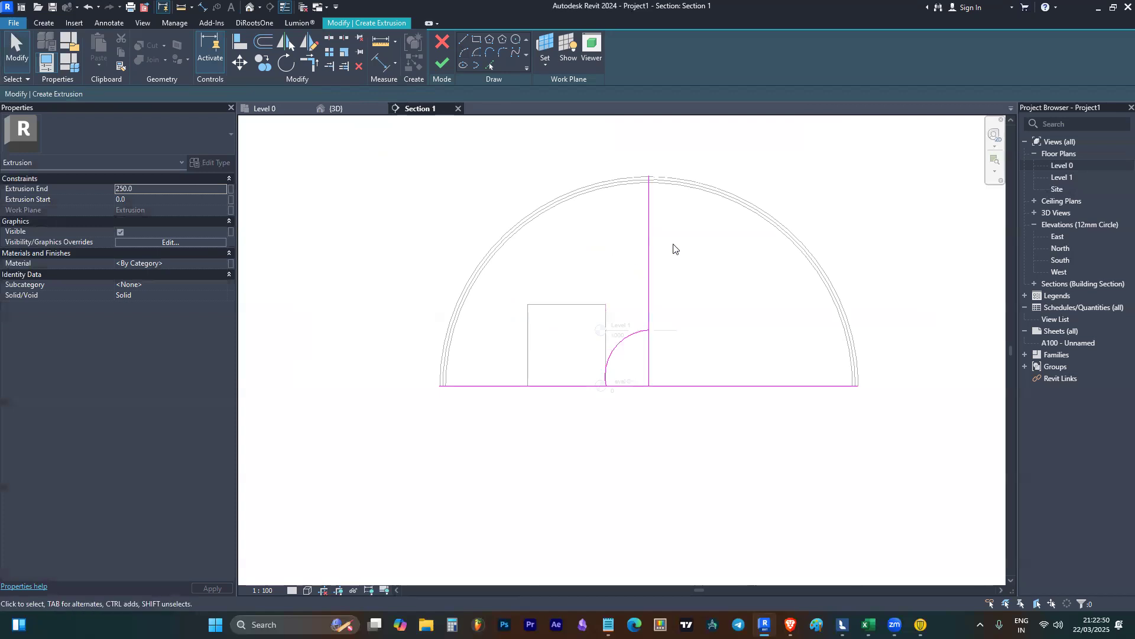
- Delete the vertical line at the dome's centre from the sketch
click(655, 241)
key(Delete)
scroll(639, 335, up, 1)
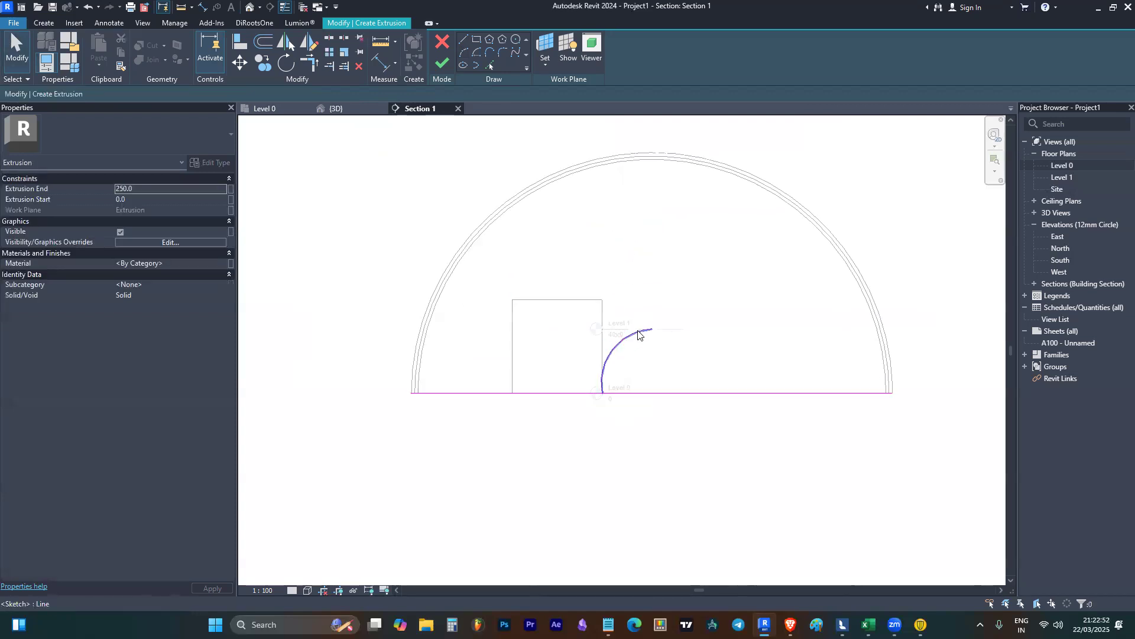
- Mirror the arc about a vertical axis through its upper end to complete the arched outline
click(638, 332)
drag(638, 331, 663, 370)
click(661, 405)
scroll(701, 390, up, 4)
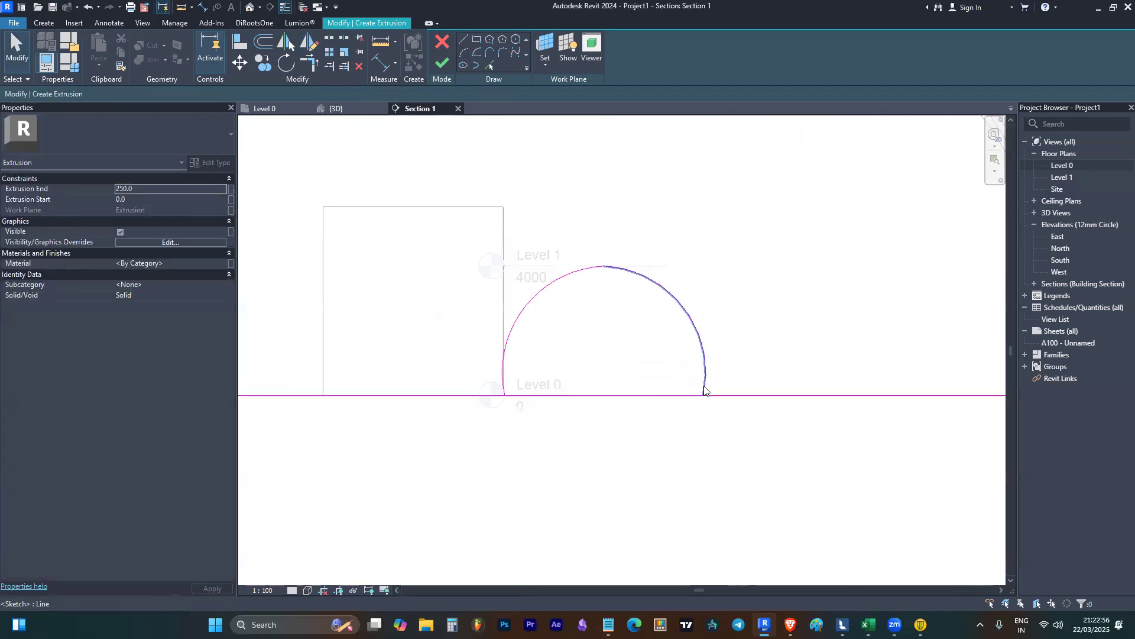
- Trim the base line to both arc ends so the arch profile is closed
scroll(592, 384, down, 2)
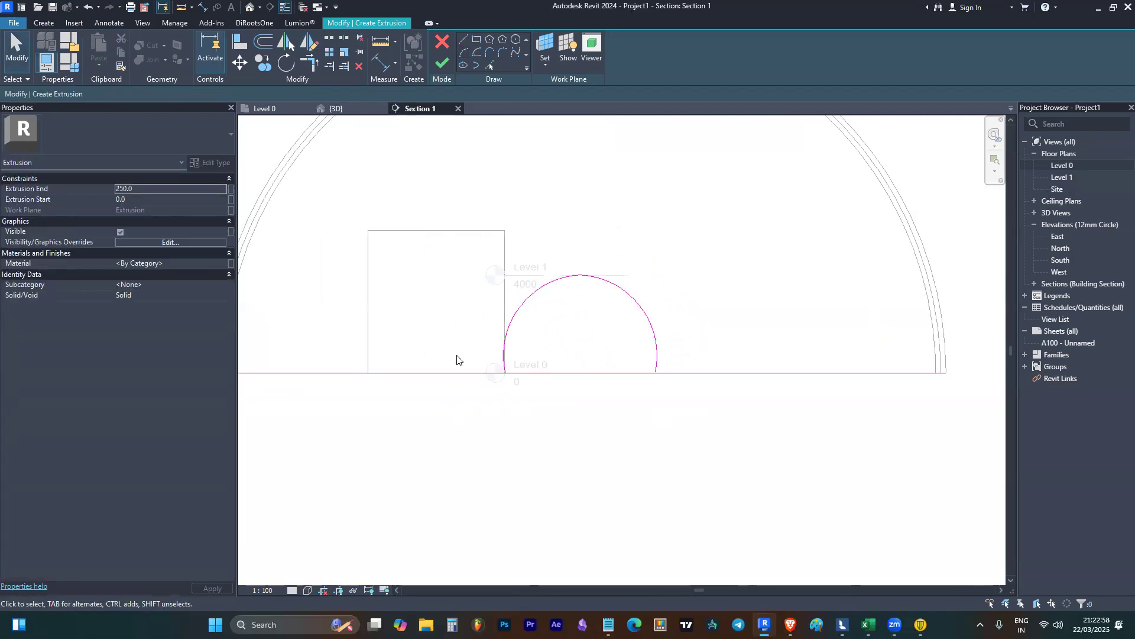
click(536, 372)
click(505, 367)
click(597, 374)
click(656, 363)
scroll(634, 353, down, 2)
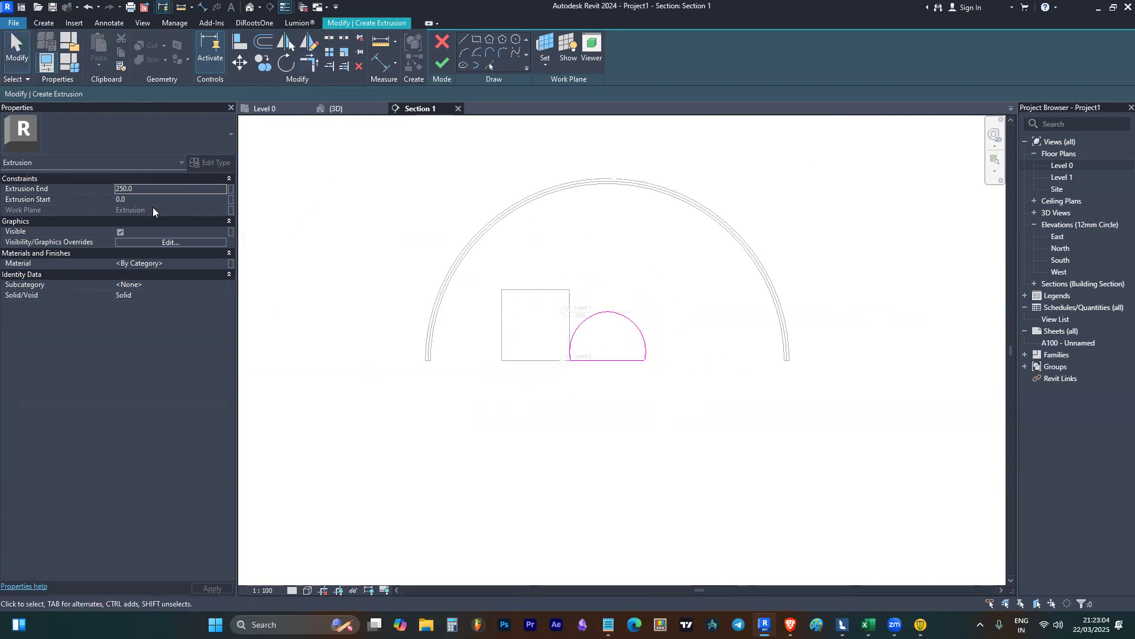
- Change the extrusion from Solid to Void and finish the sketch
click(225, 294)
click(177, 315)
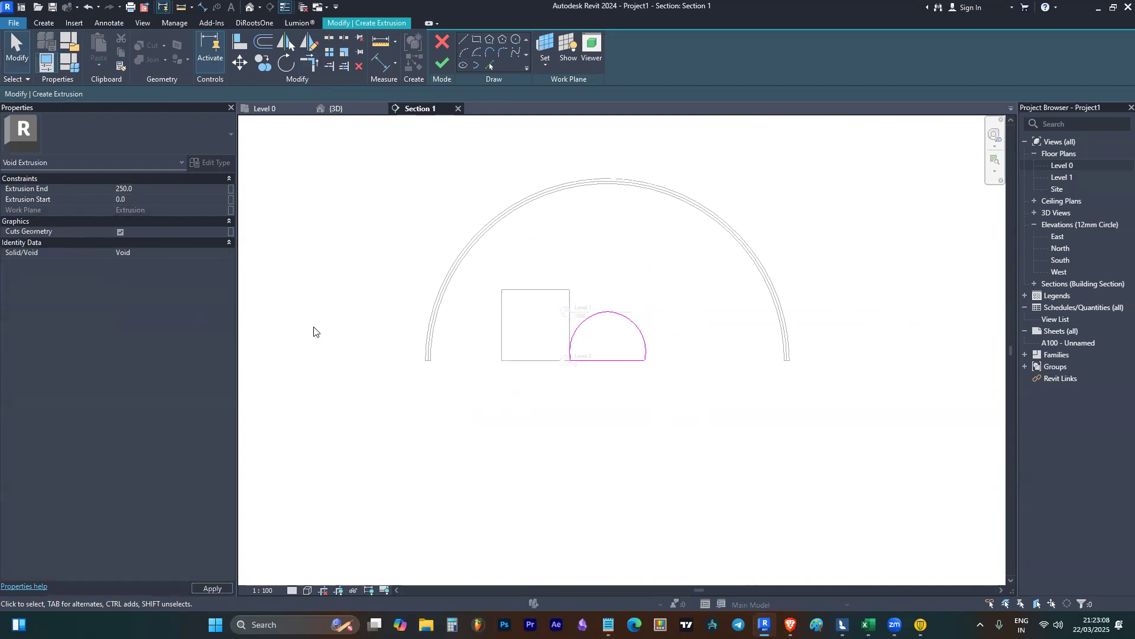
scroll(481, 272, down, 5)
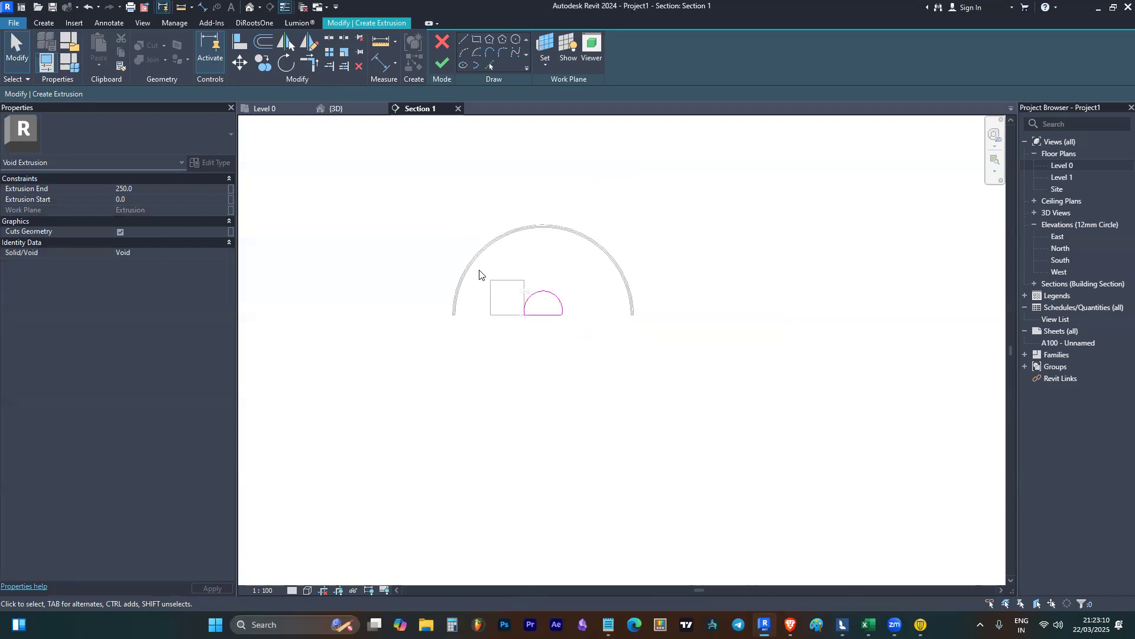
click(443, 63)
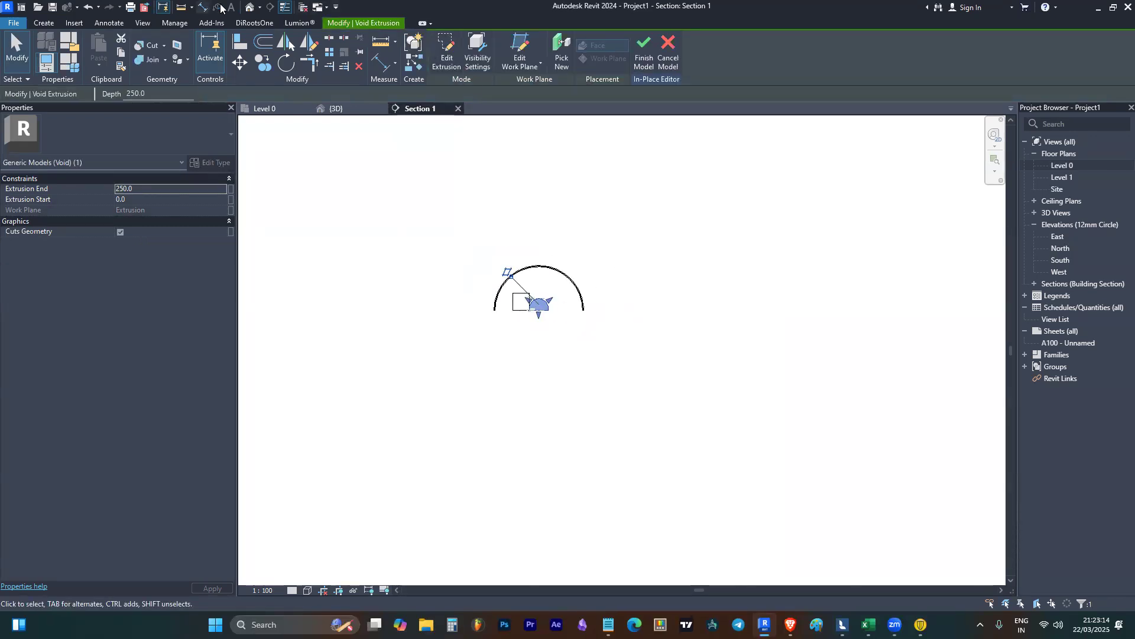
- In the 3D view, stretch the arched void beyond the dome on both sides, from about -19615 to about 17056
click(248, 9)
scroll(713, 370, down, 3)
shift+middle_drag(768, 354, 796, 31)
shift+middle_drag(792, 354, 793, 342)
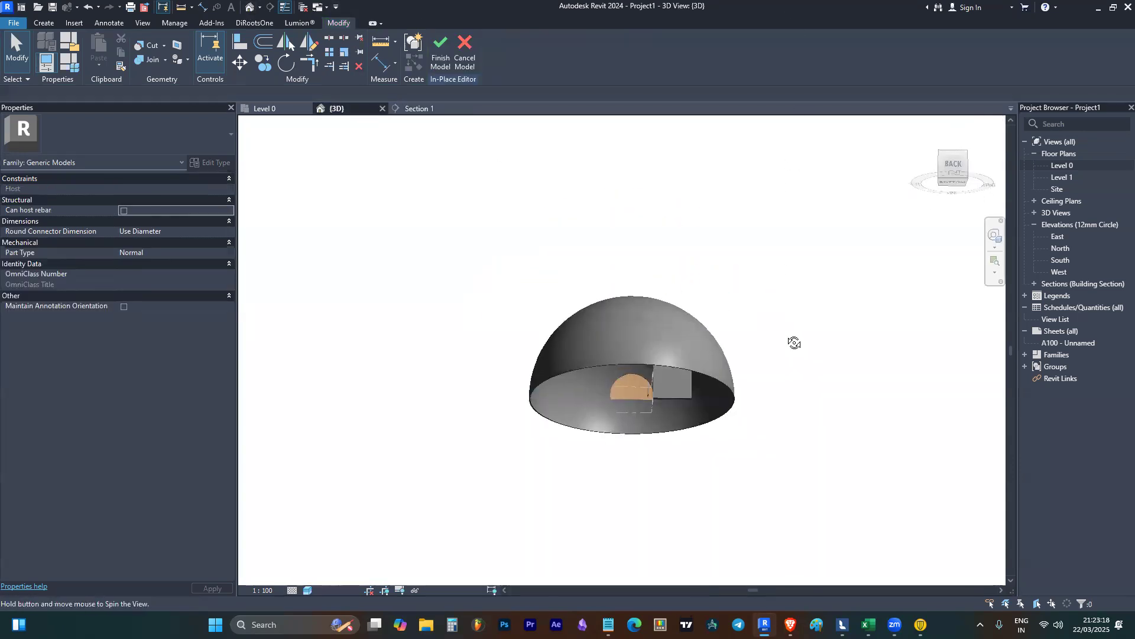
scroll(632, 399, up, 1)
shift+middle_drag(632, 395, 717, 406)
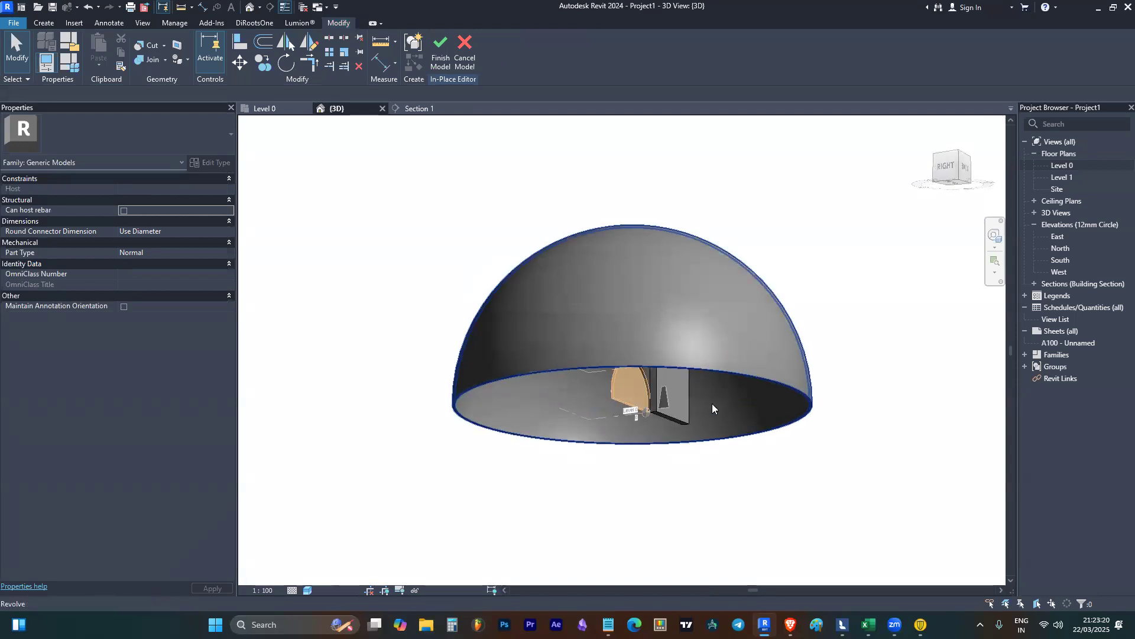
scroll(613, 386, up, 2)
click(612, 385)
scroll(686, 401, down, 3)
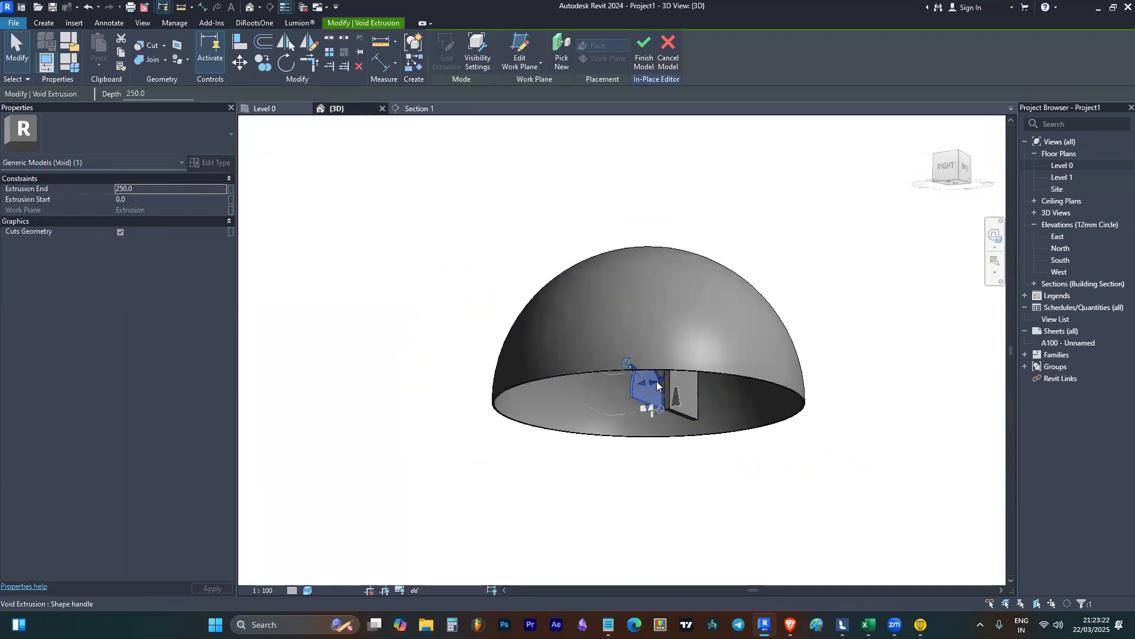
drag(738, 379, 830, 362)
drag(644, 386, 406, 410)
shift+middle_drag(405, 411, 398, 577)
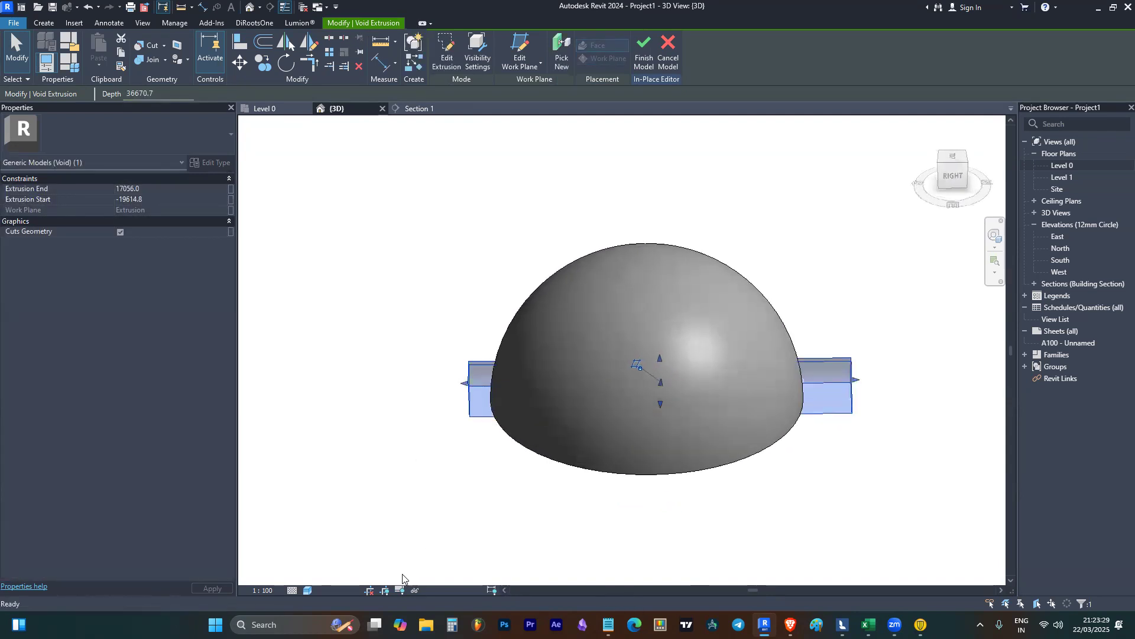
- Cut the dome with the arched void extrusion using Cut Geometry
click(147, 47)
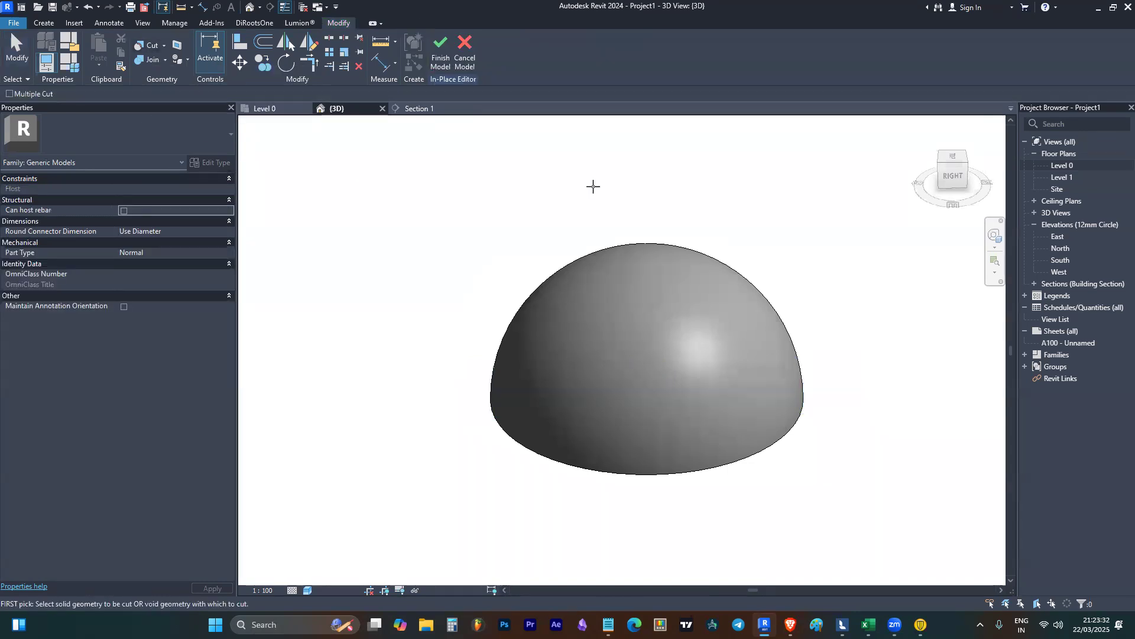
click(658, 265)
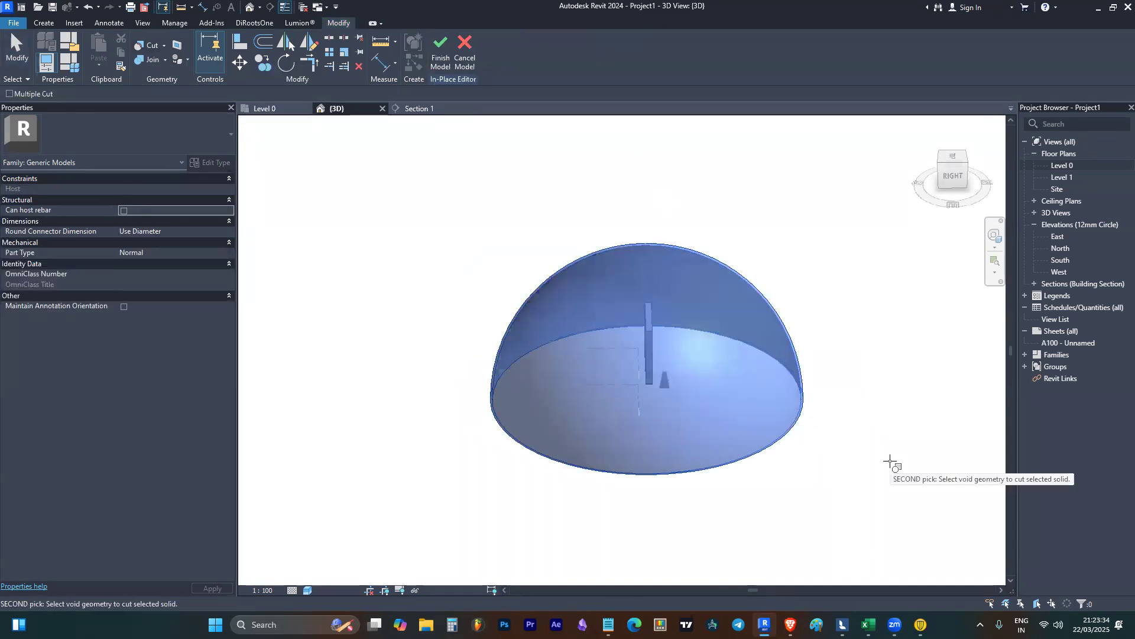
scroll(890, 461, down, 2)
shift+middle_drag(887, 373, 871, 236)
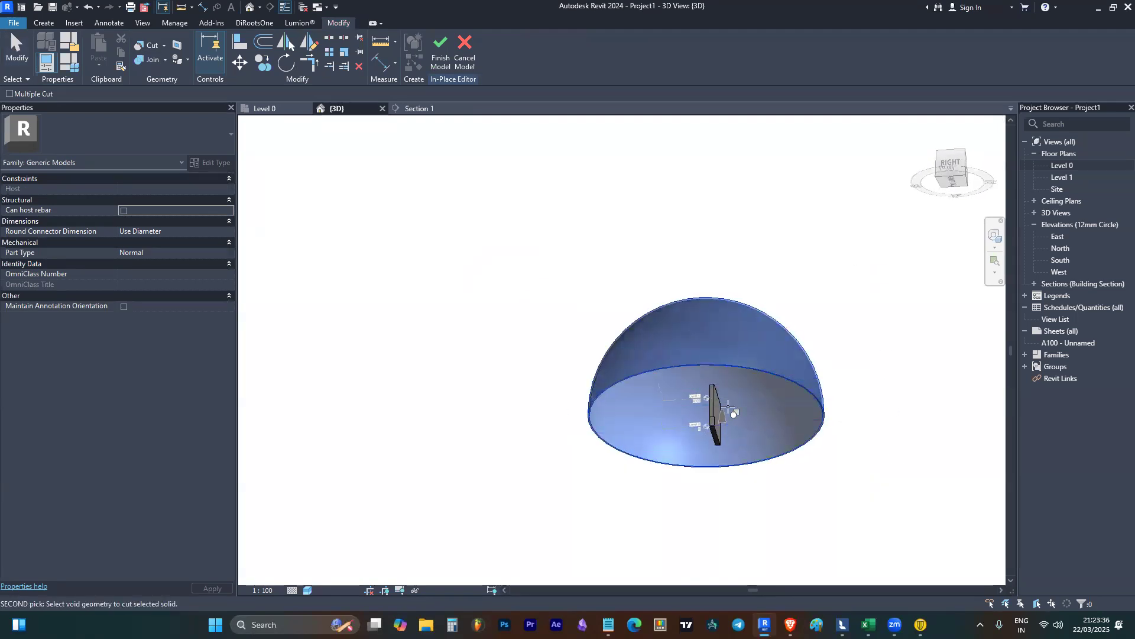
click(729, 404)
shift+middle_drag(874, 310, 785, 522)
- Open the Level 0 floor plan and finish the in-place dome model
double_click(1062, 166)
scroll(342, 431, down, 2)
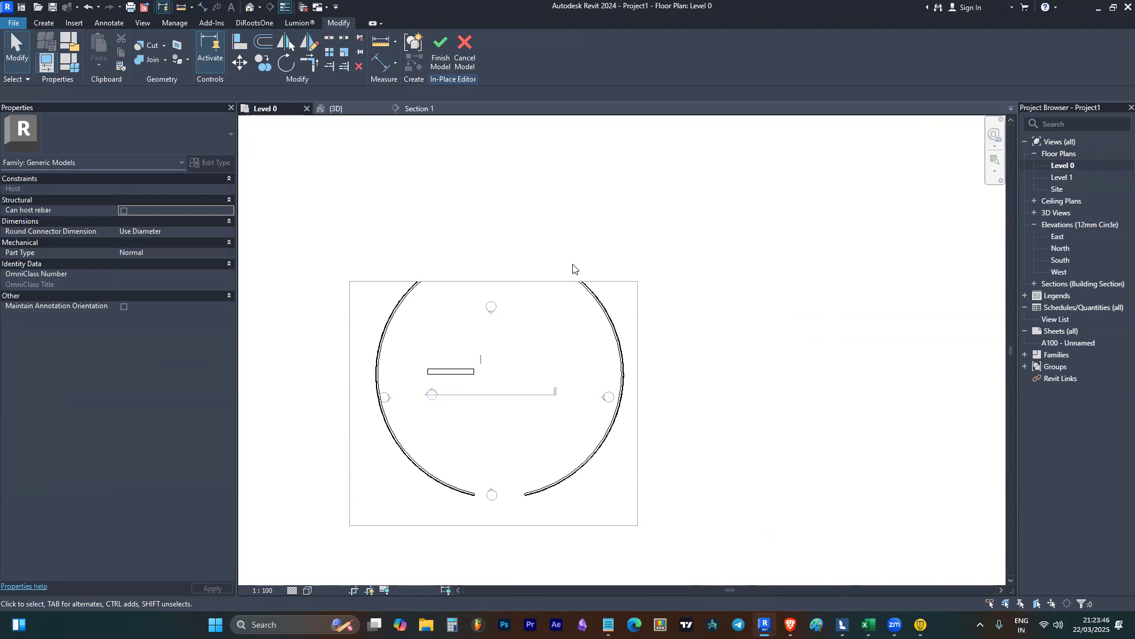
click(441, 53)
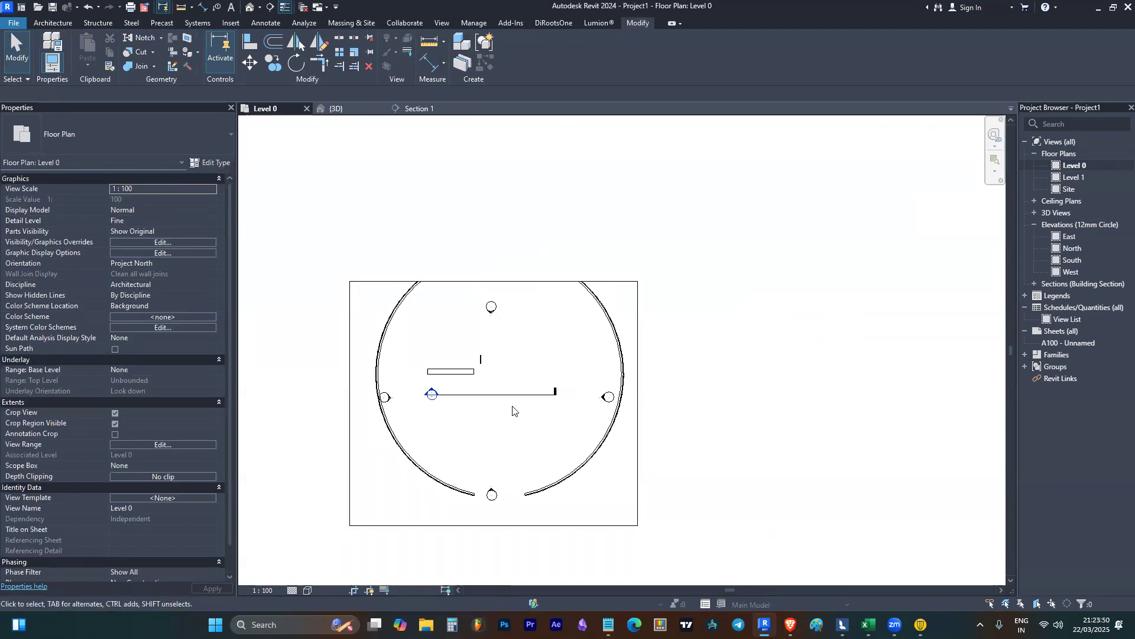
- Turn off Crop Region Visible and Crop View for the Level 0 floor plan
click(600, 281)
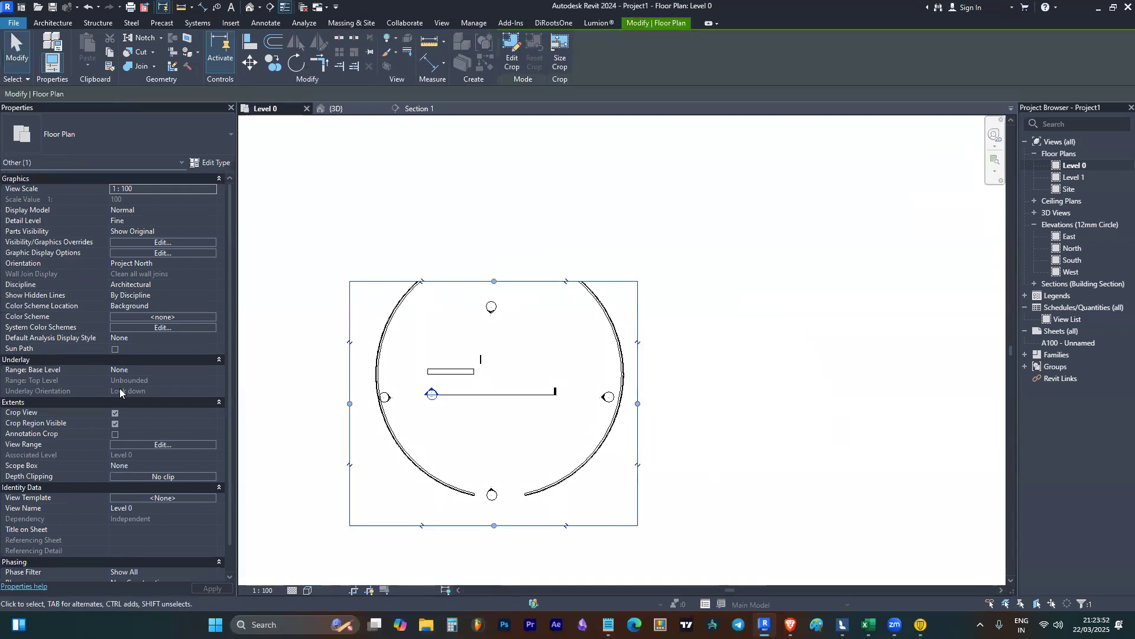
click(115, 423)
click(115, 412)
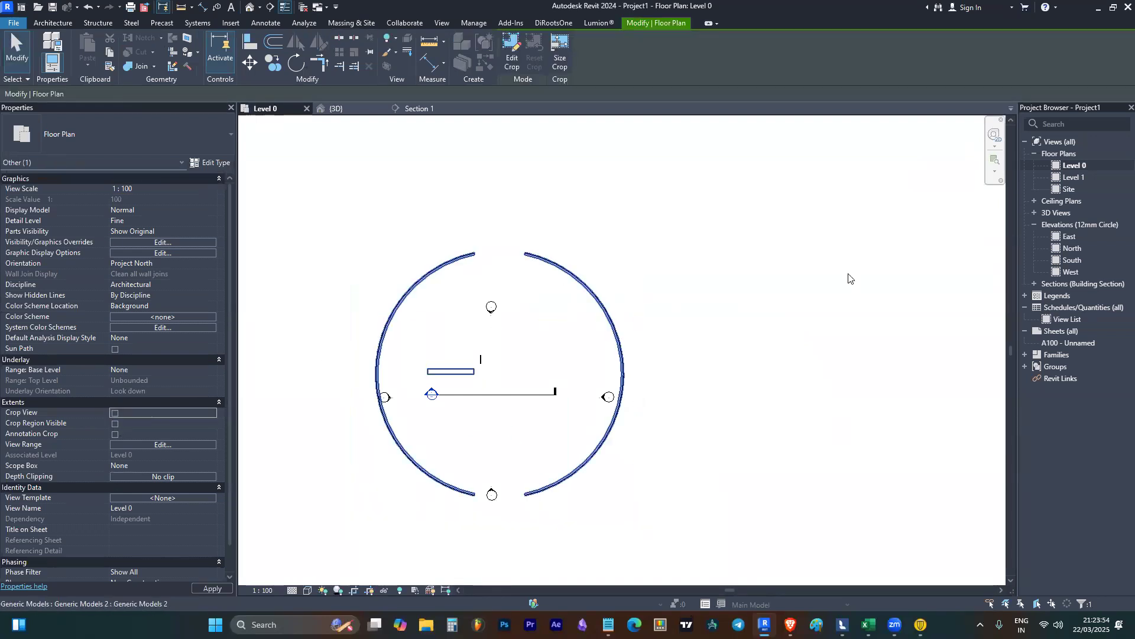
scroll(864, 279, down, 2)
scroll(672, 321, up, 2)
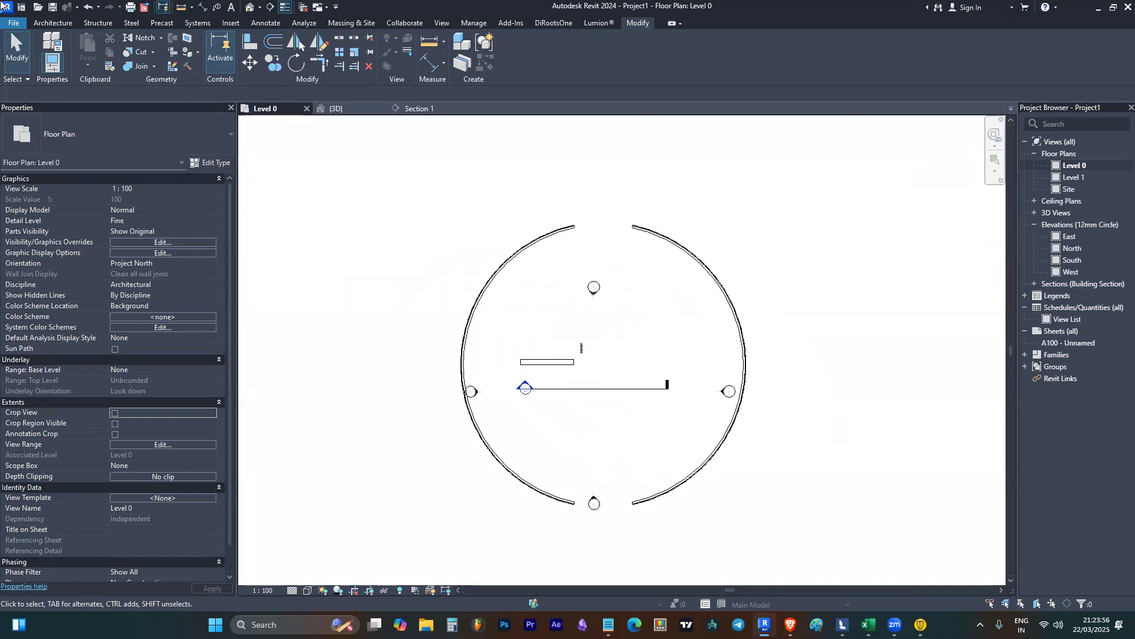
- Start an architectural floor on Level 0 and pick the dome's four outer arcs as boundary lines
click(64, 24)
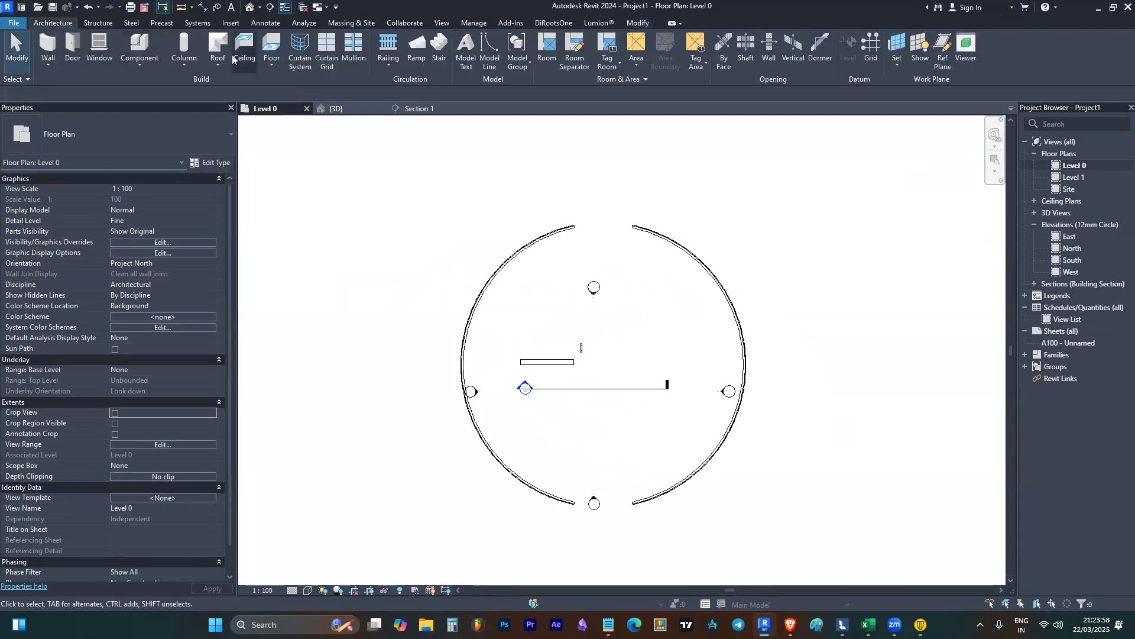
click(275, 44)
click(650, 39)
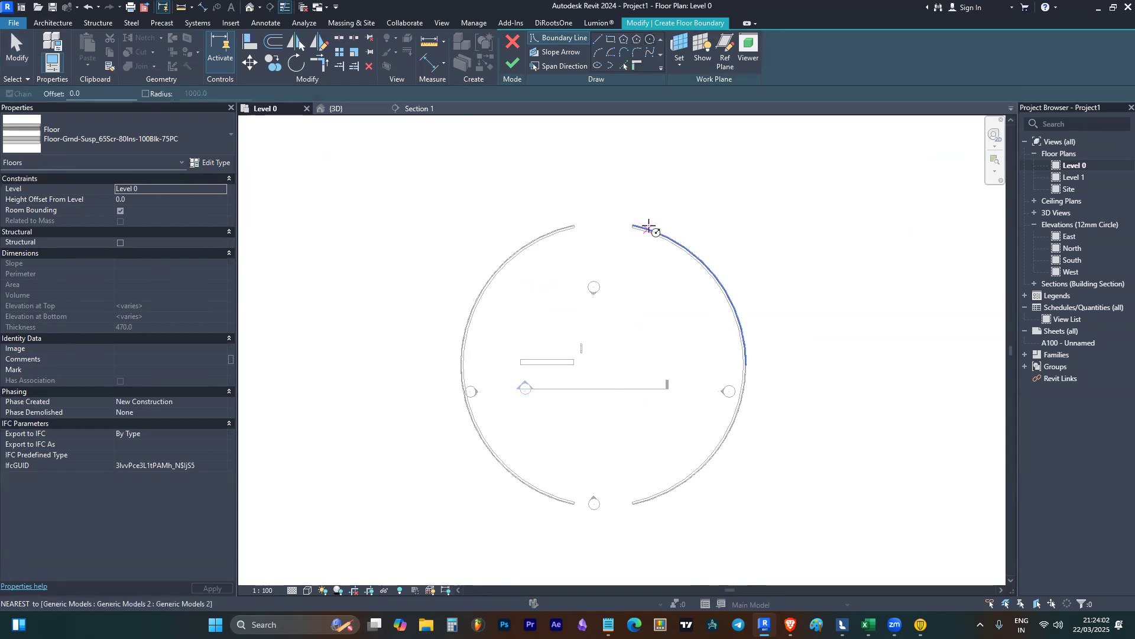
click(624, 65)
scroll(703, 267, up, 5)
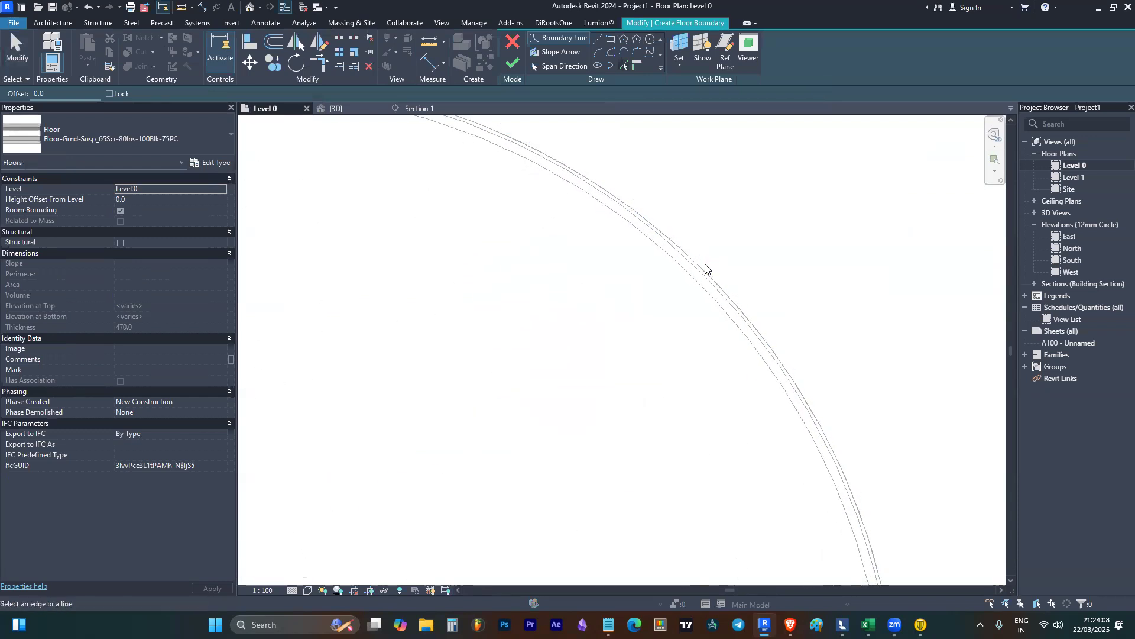
click(707, 266)
scroll(734, 263, down, 3)
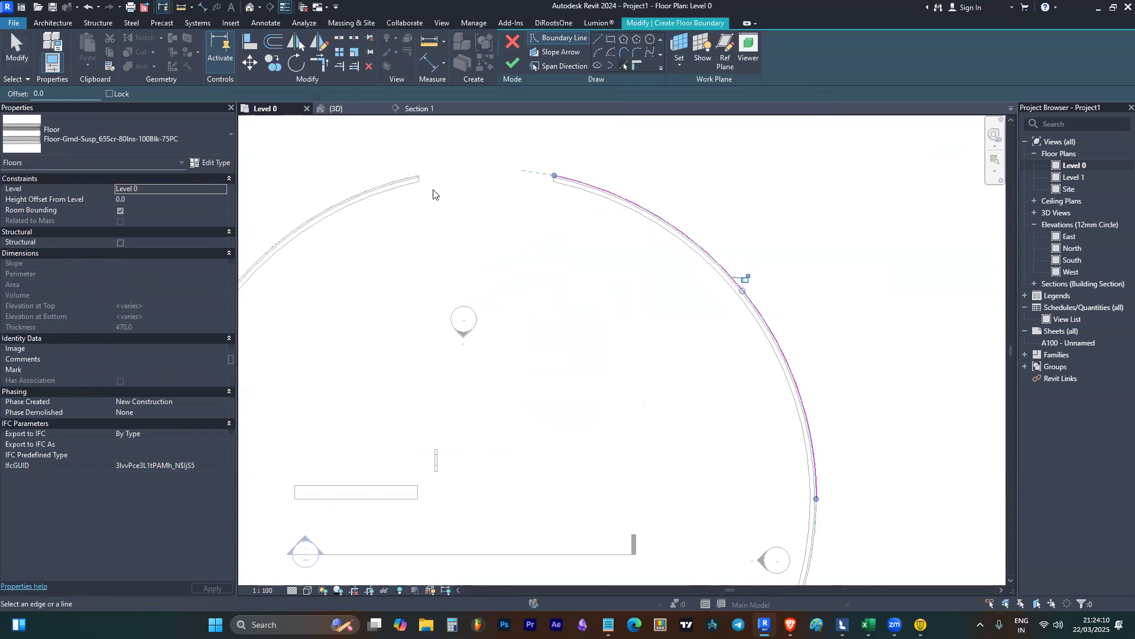
click(387, 187)
scroll(556, 179, down, 3)
click(372, 417)
click(650, 435)
- Trim the boundary arcs together across both openings to close the circle, and finish the floor
key(Escape)
key(t)
key(r)
click(484, 175)
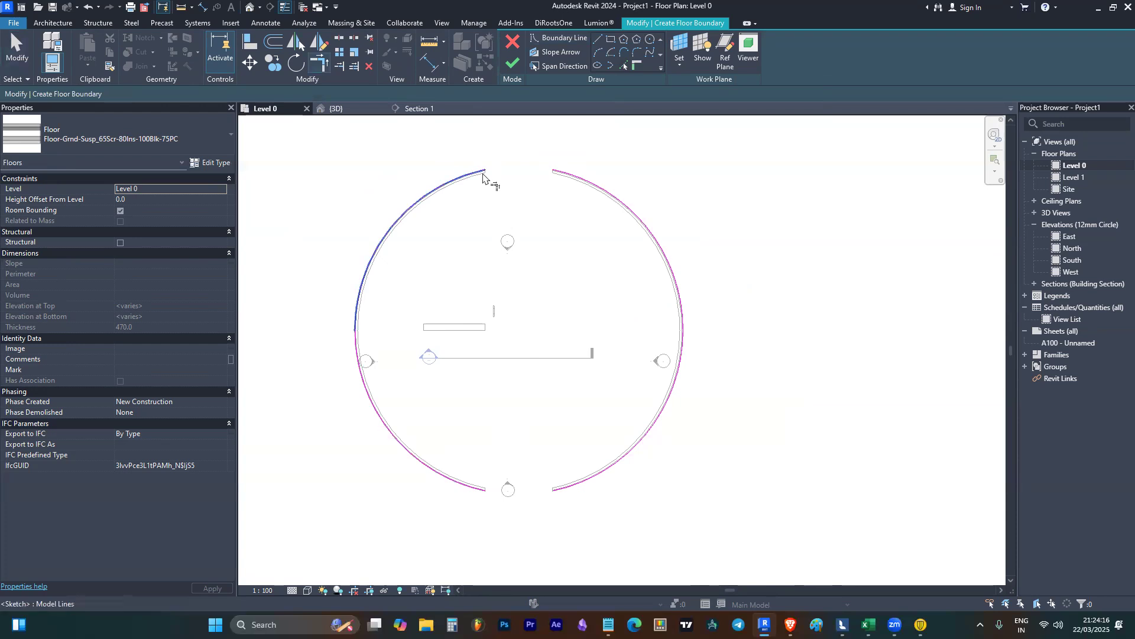
click(563, 175)
click(445, 476)
click(570, 493)
key(Escape)
scroll(598, 248, down, 2)
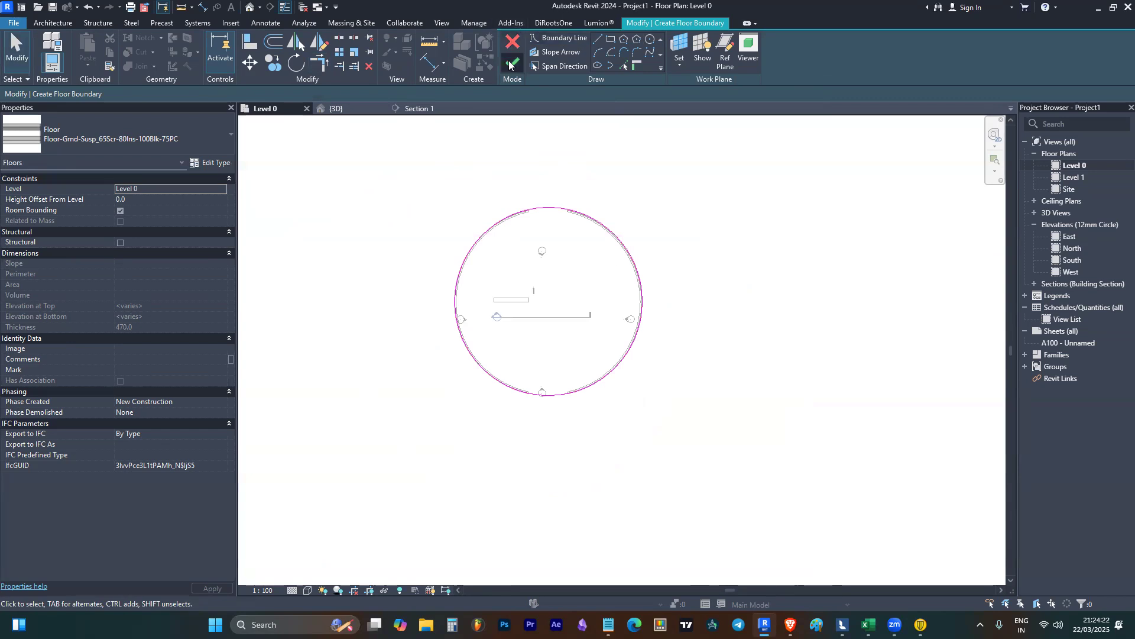
click(511, 64)
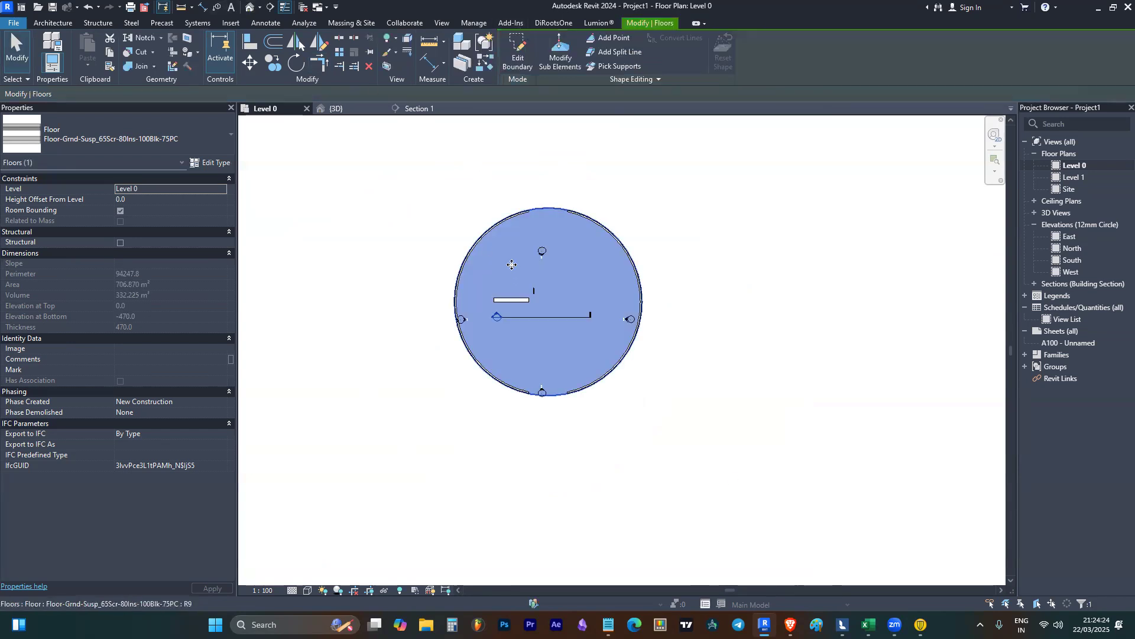
double_click(518, 229)
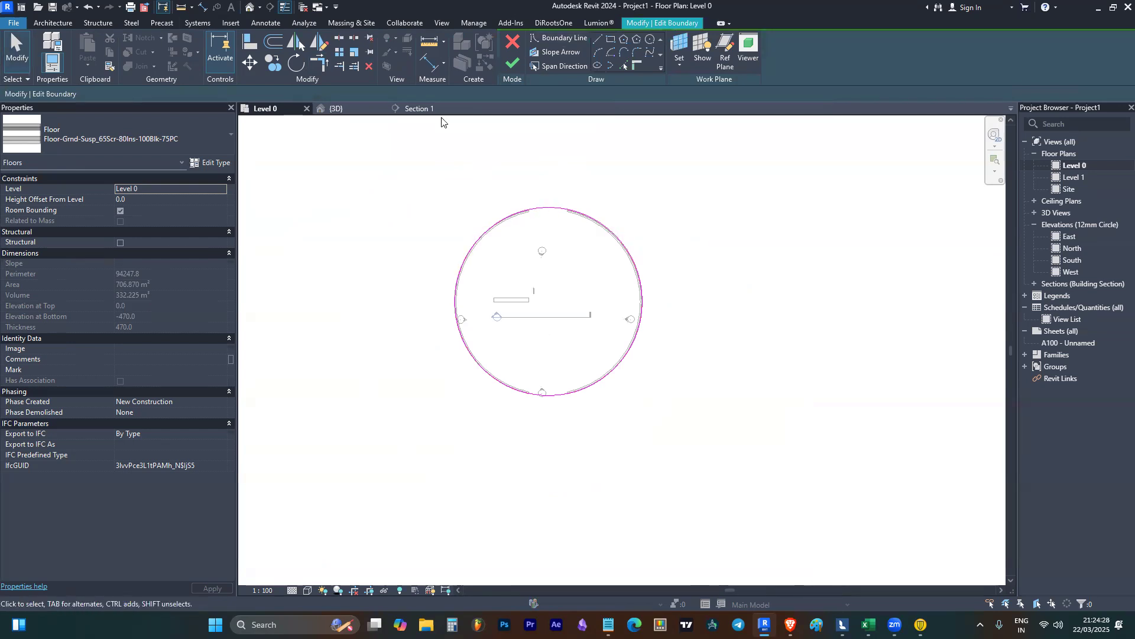
click(512, 61)
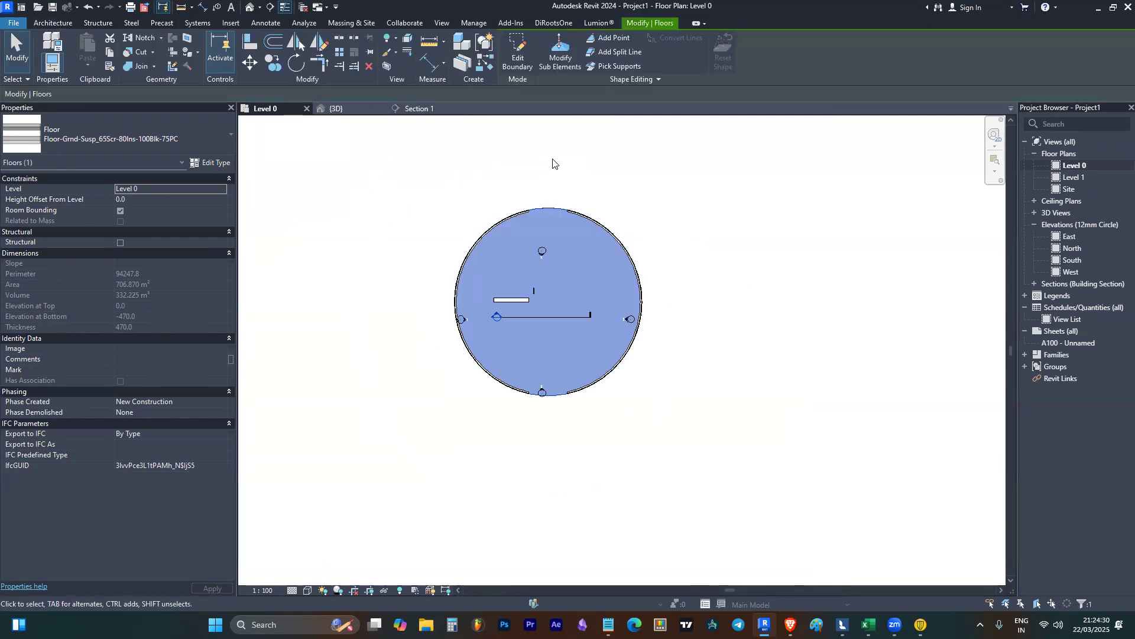
- Start a second floor on Level 0 and pick the whole chain of the circular floor's edges as its boundary
double_click(531, 209)
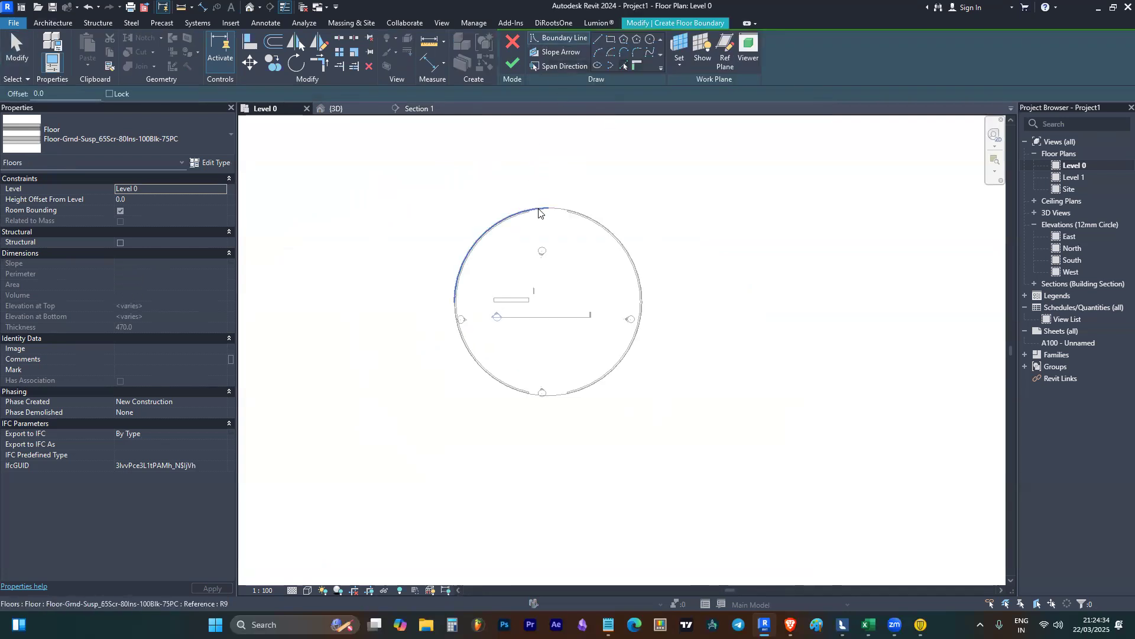
key(Tab)
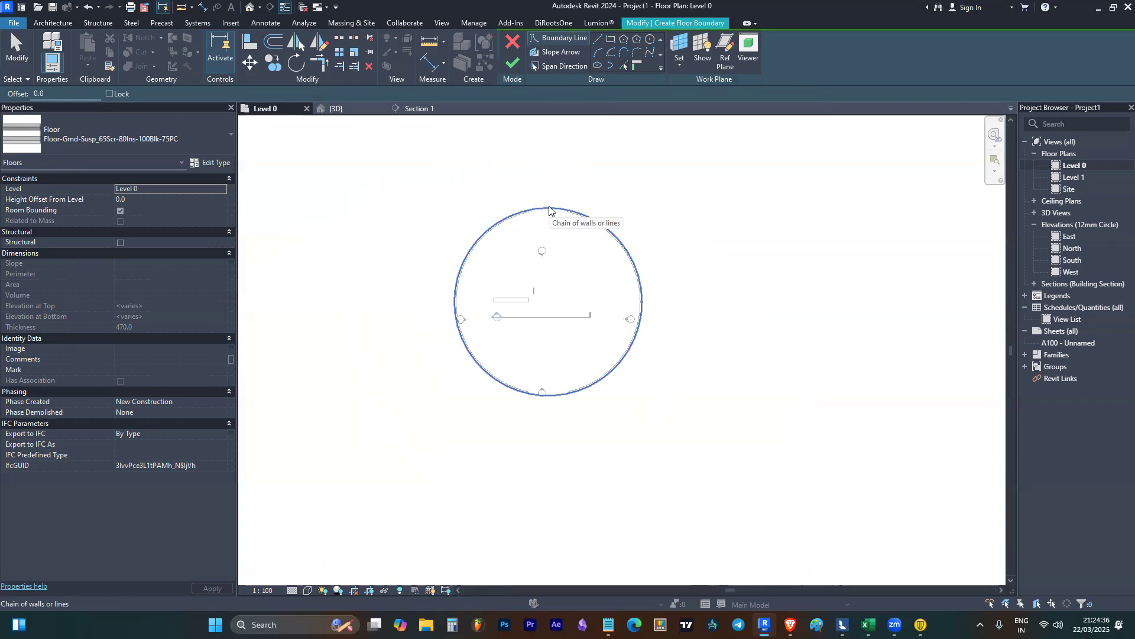
scroll(549, 210, up, 2)
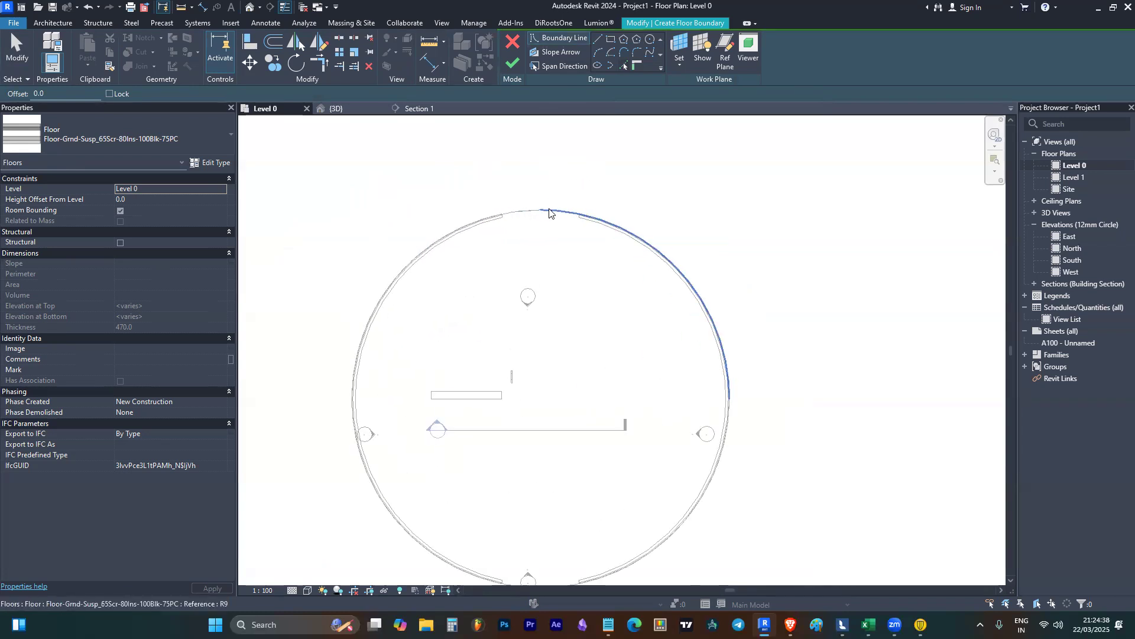
scroll(553, 214, down, 2)
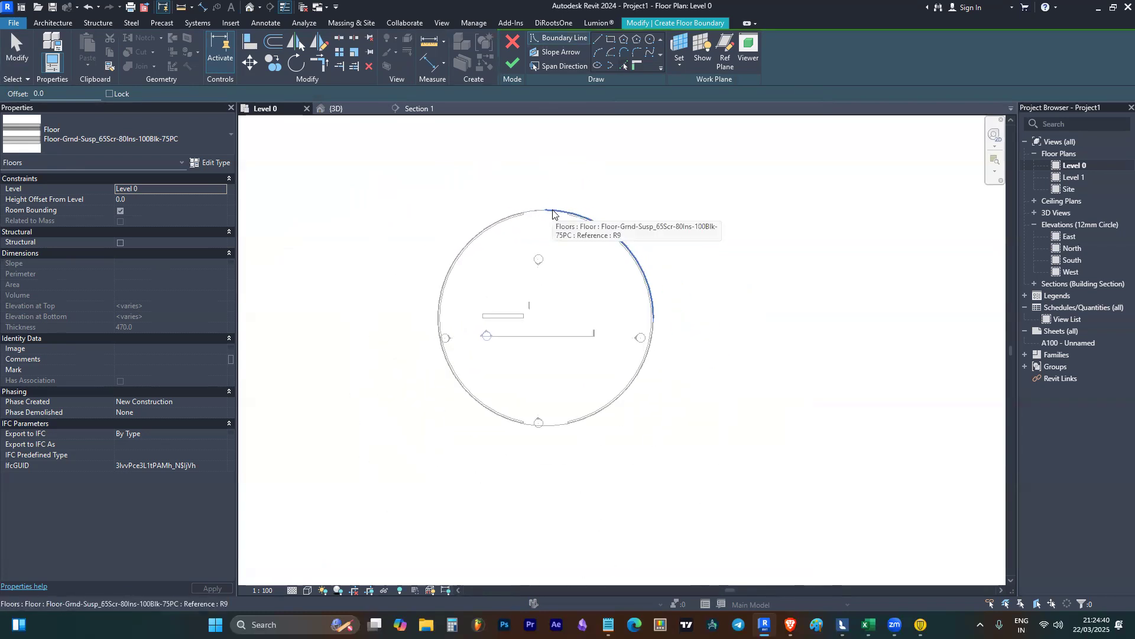
key(Tab)
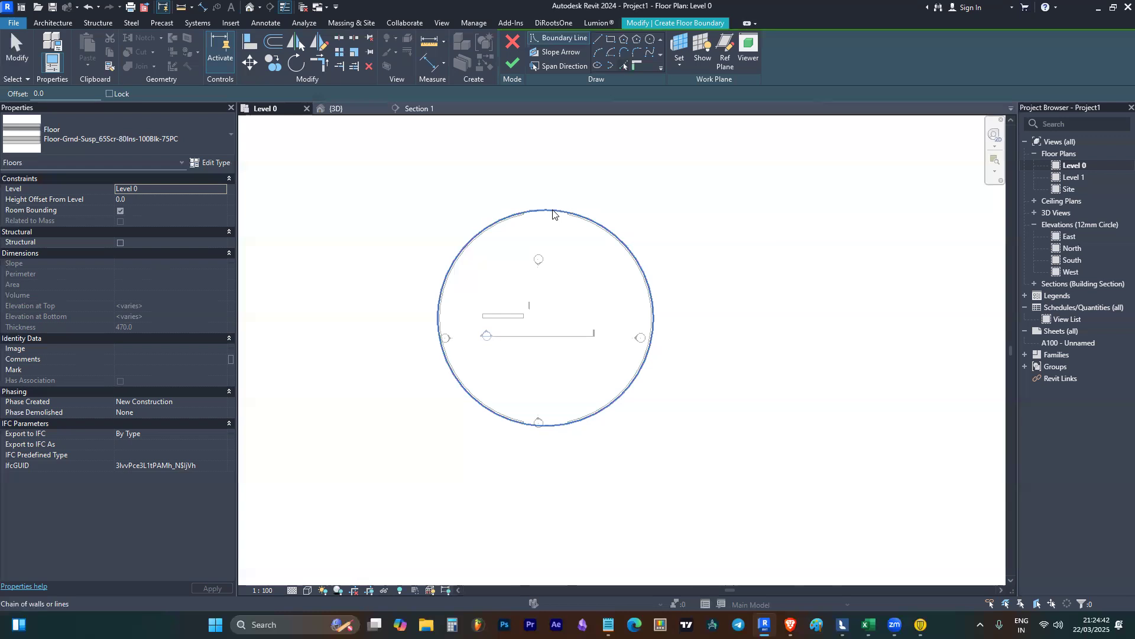
click(553, 214)
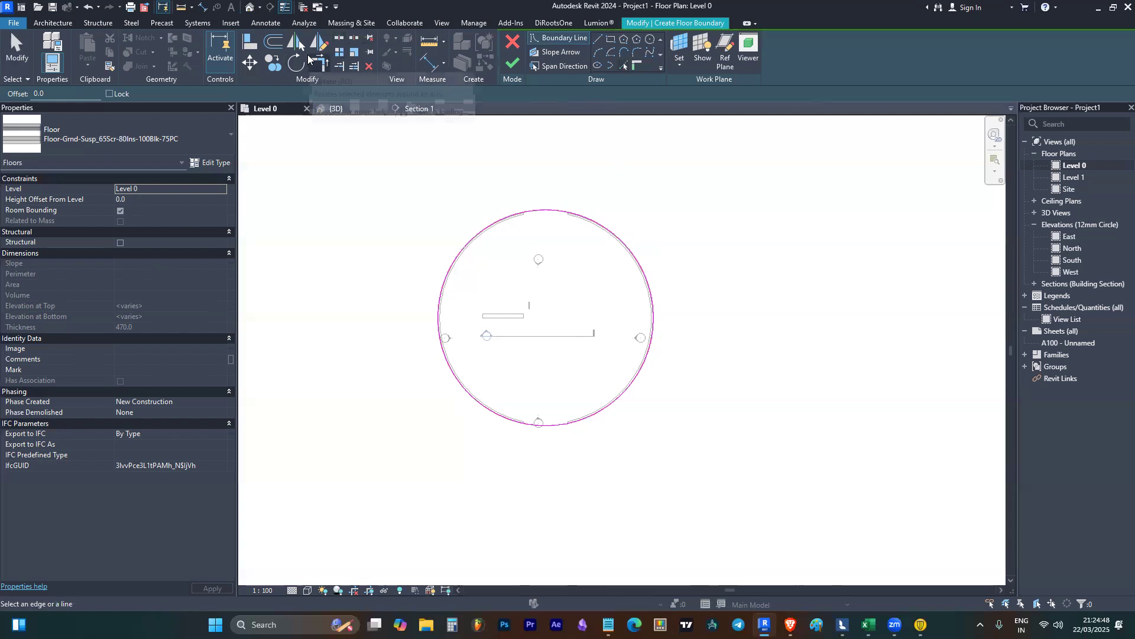
- Offset a copy of the circular boundary's upper-left arc outward by 3500
click(273, 43)
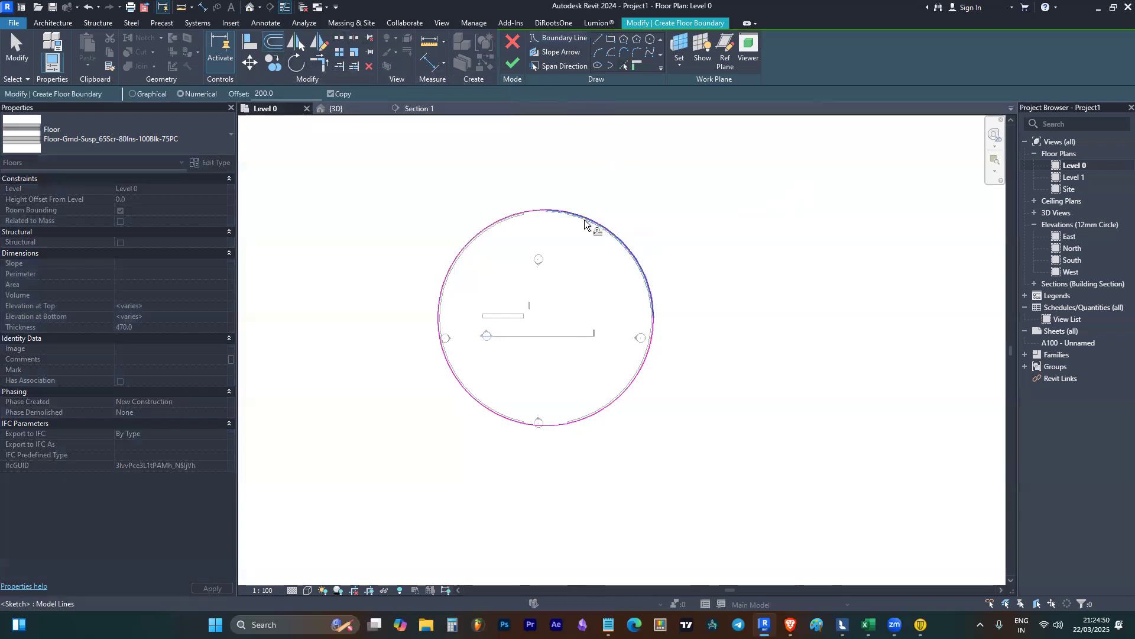
scroll(563, 217, up, 2)
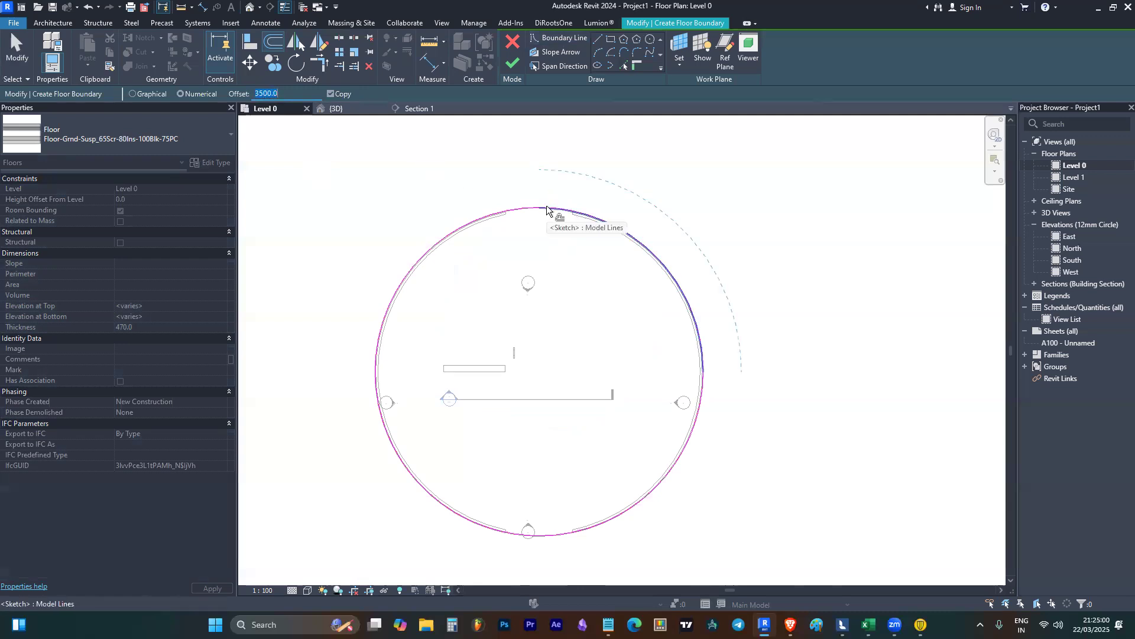
click(517, 207)
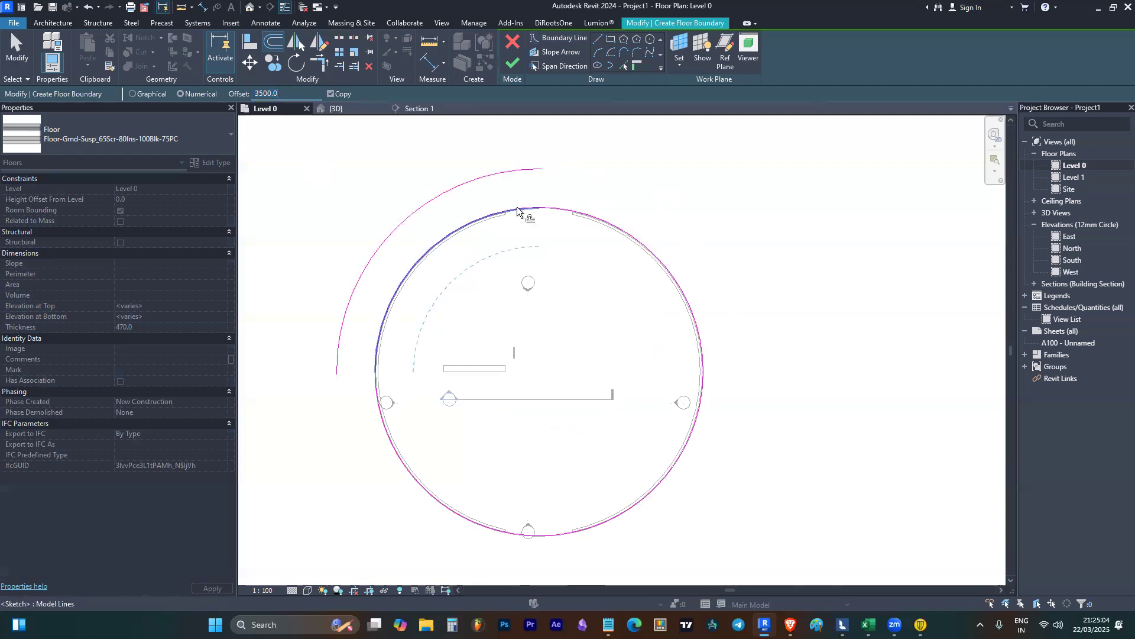
- Offset copies of the remaining circular boundary arcs outward by 3500 and finish the ring-shaped floor sketch
click(577, 213)
click(688, 436)
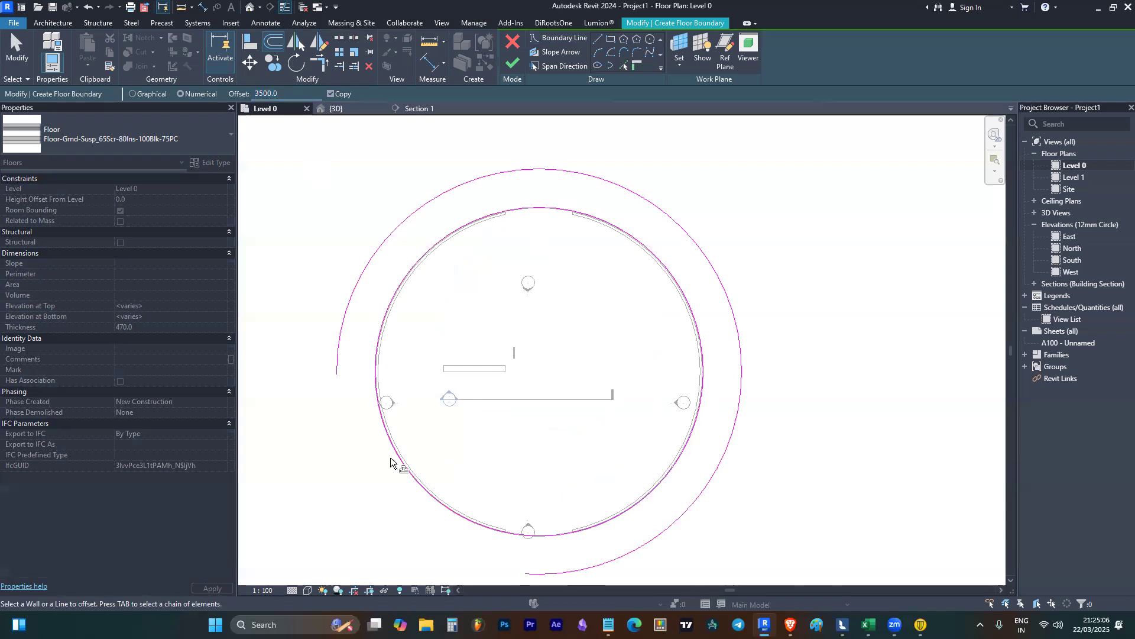
click(395, 460)
key(Escape)
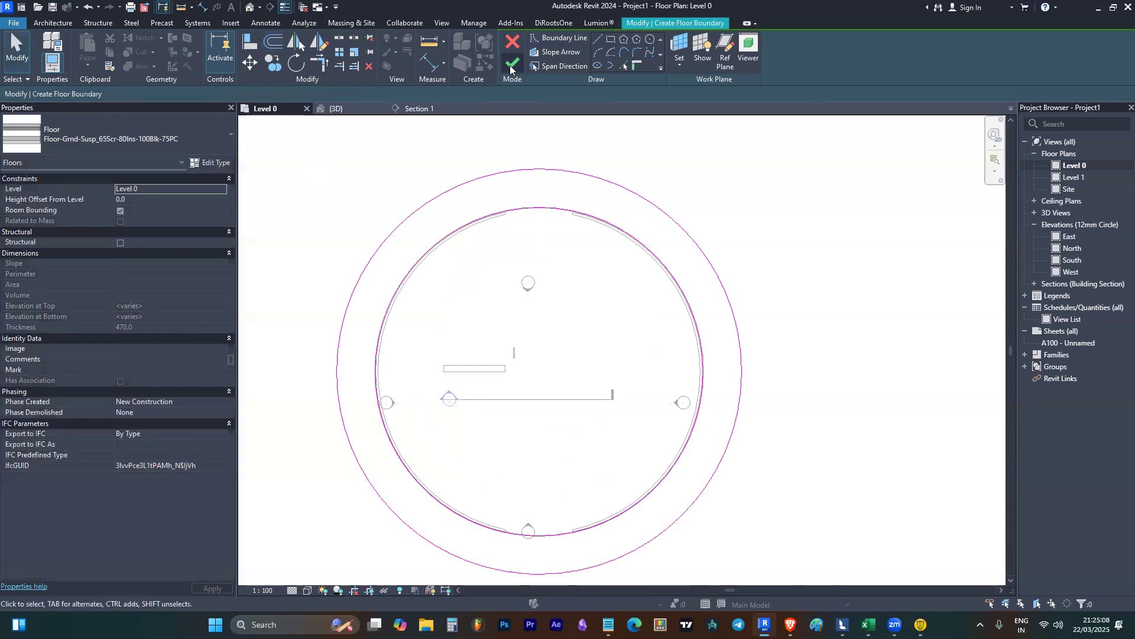
click(511, 64)
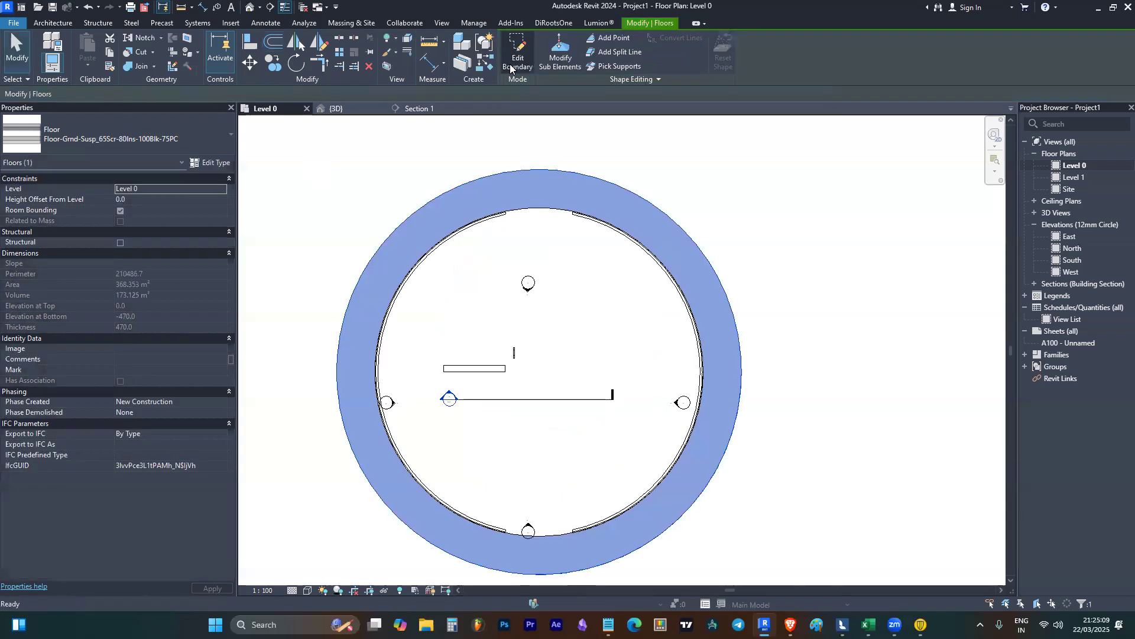
- Change the ring floor's type to Floor_Timber_22Cbd-225Joist
click(218, 142)
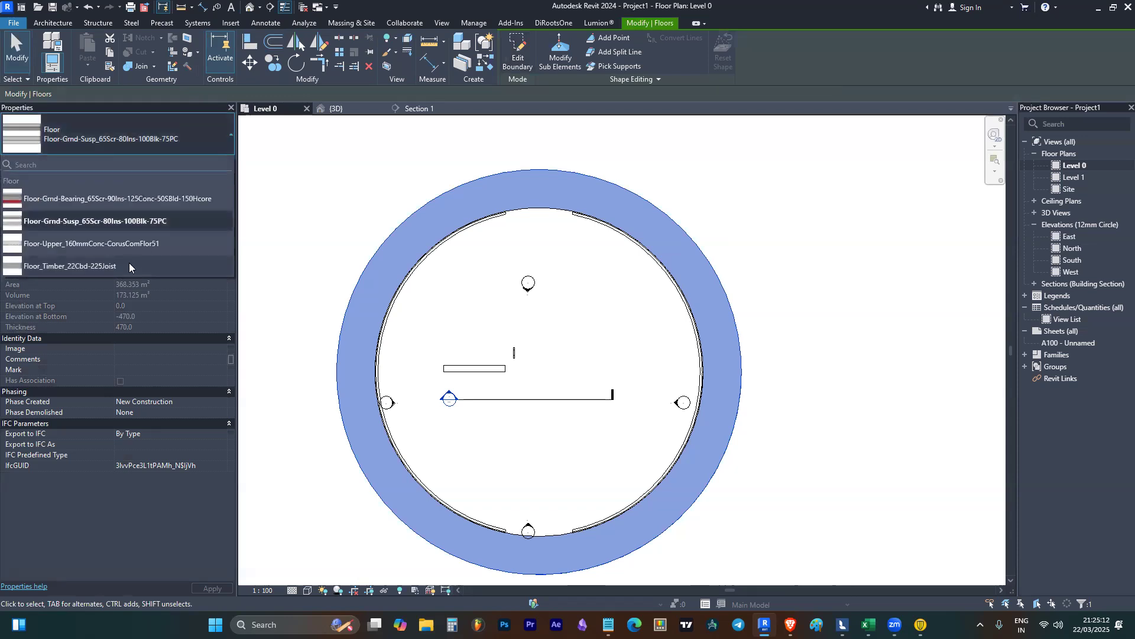
click(121, 263)
click(752, 205)
click(470, 183)
- Examine the dome, its round doorway opening and the surrounding ring floor in the default 3D view
click(249, 8)
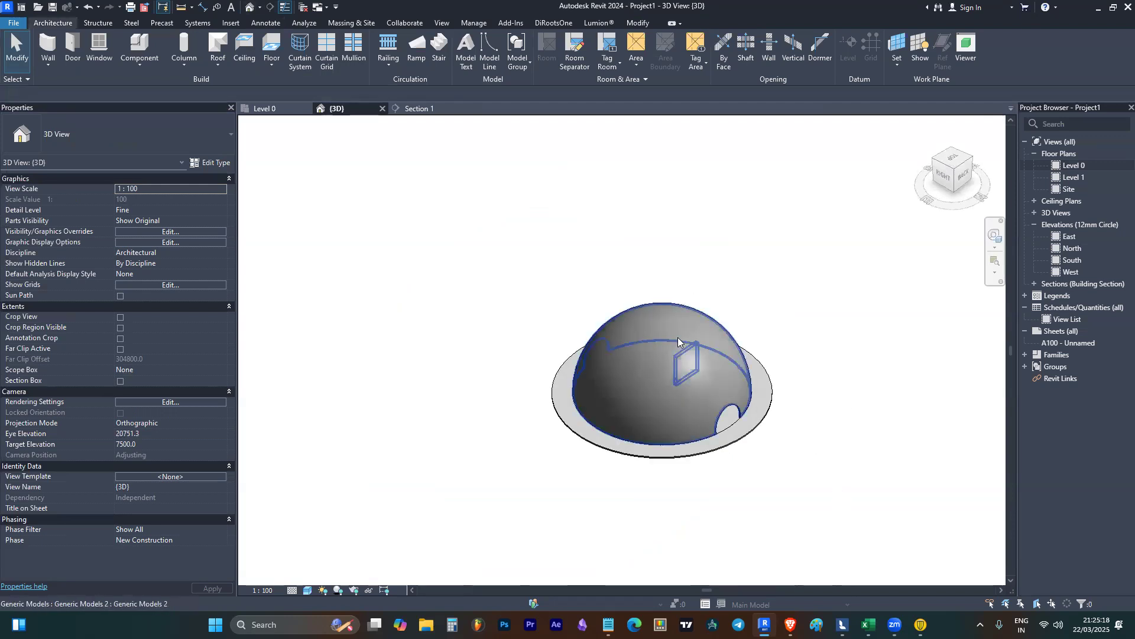
click(678, 337)
shift+middle_drag(834, 489, 787, 426)
click(785, 429)
scroll(713, 438, up, 5)
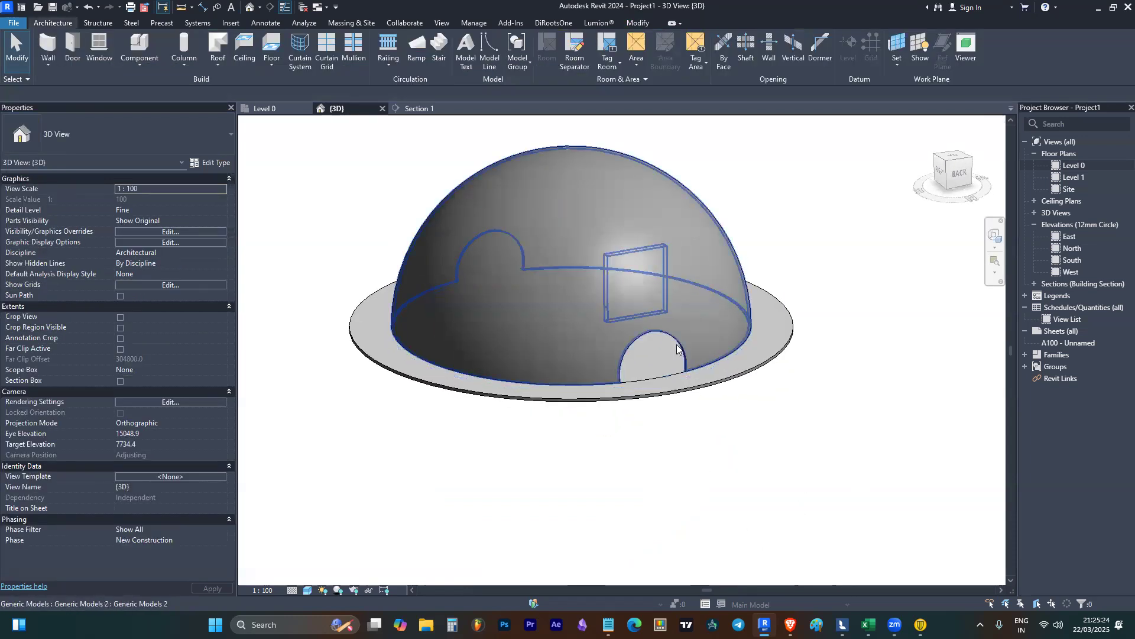
scroll(686, 332, down, 3)
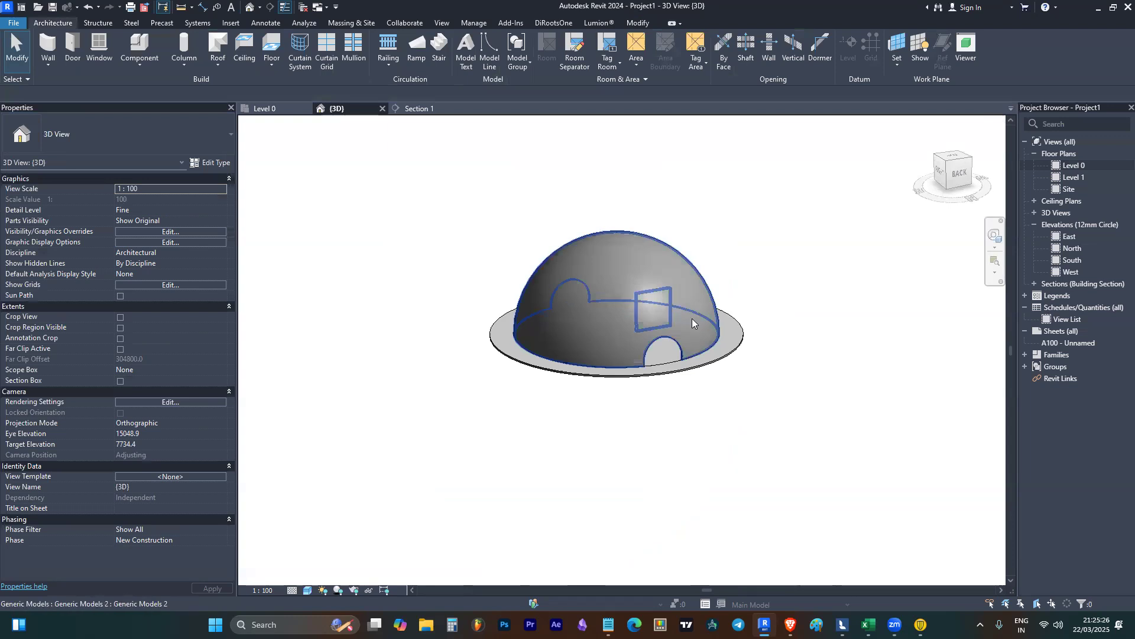
click(692, 317)
shift+middle_drag(692, 317, 744, 402)
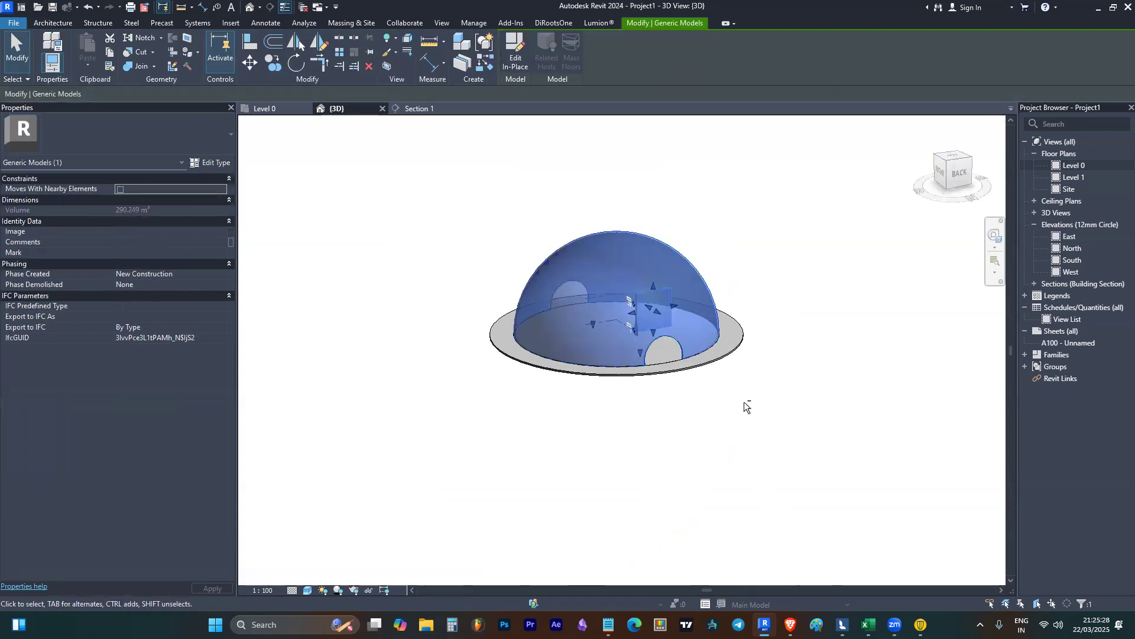
click(744, 402)
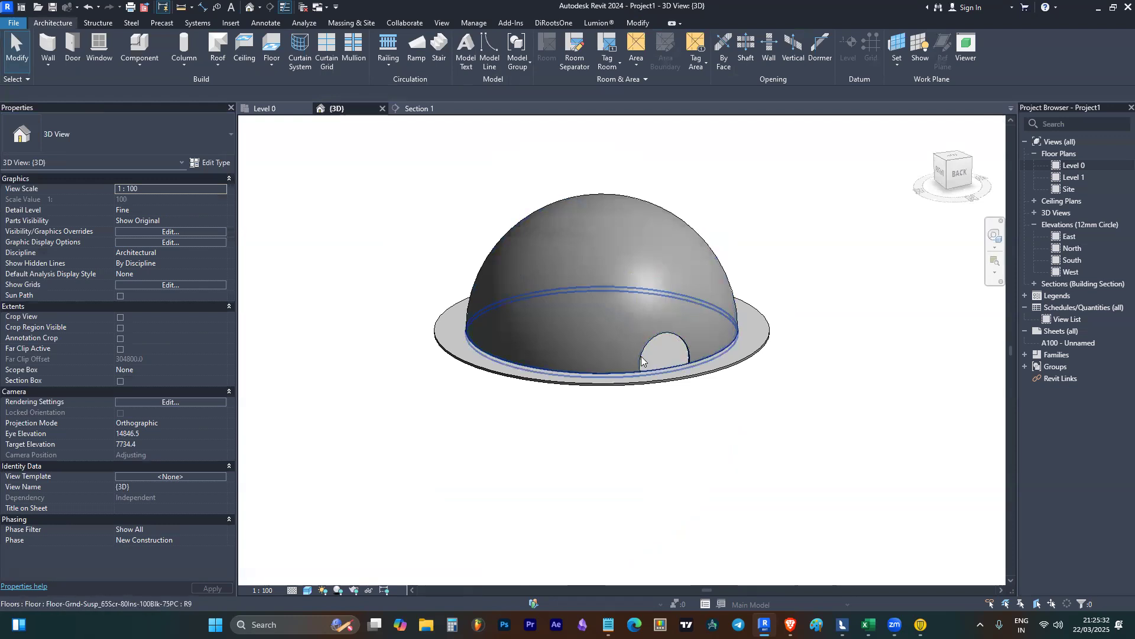
scroll(642, 361, up, 3)
shift+middle_drag(641, 360, 678, 306)
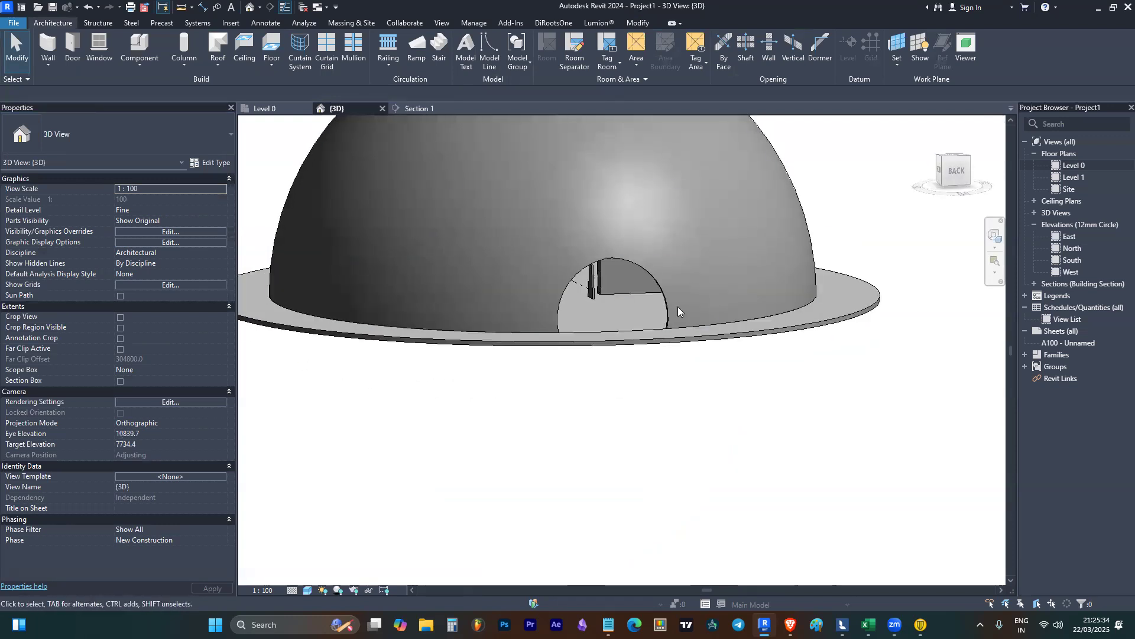
- Edit the dome in place and delete the round profile from the sketch of the doorway's void extrusion, viewed from the back
click(675, 216)
shift+middle_drag(674, 347, 727, 436)
scroll(680, 502, down, 4)
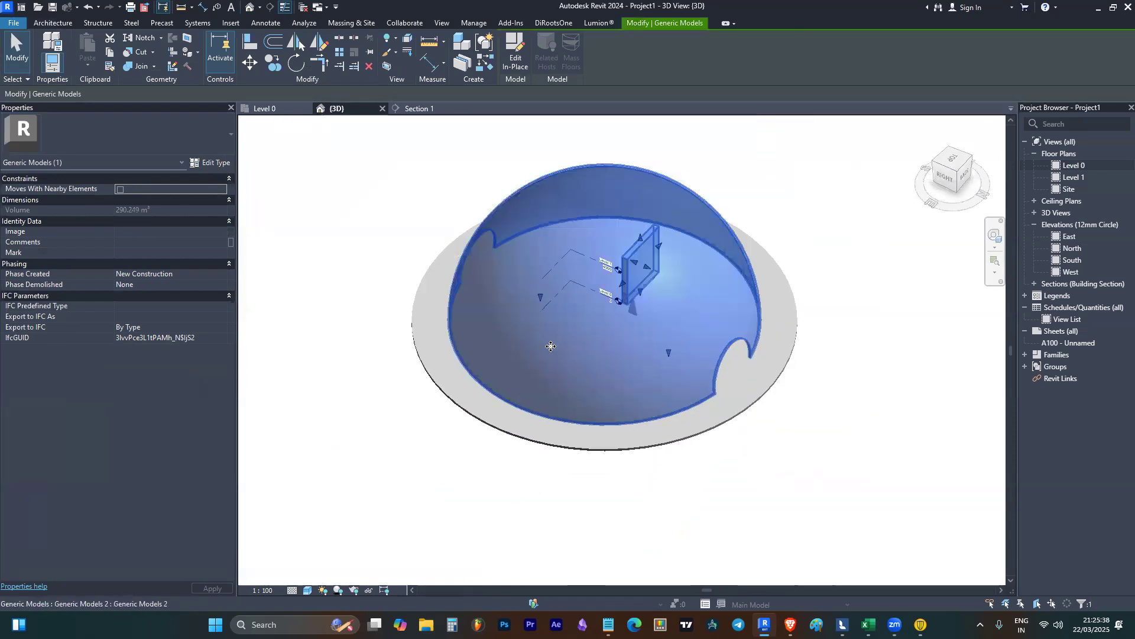
click(515, 59)
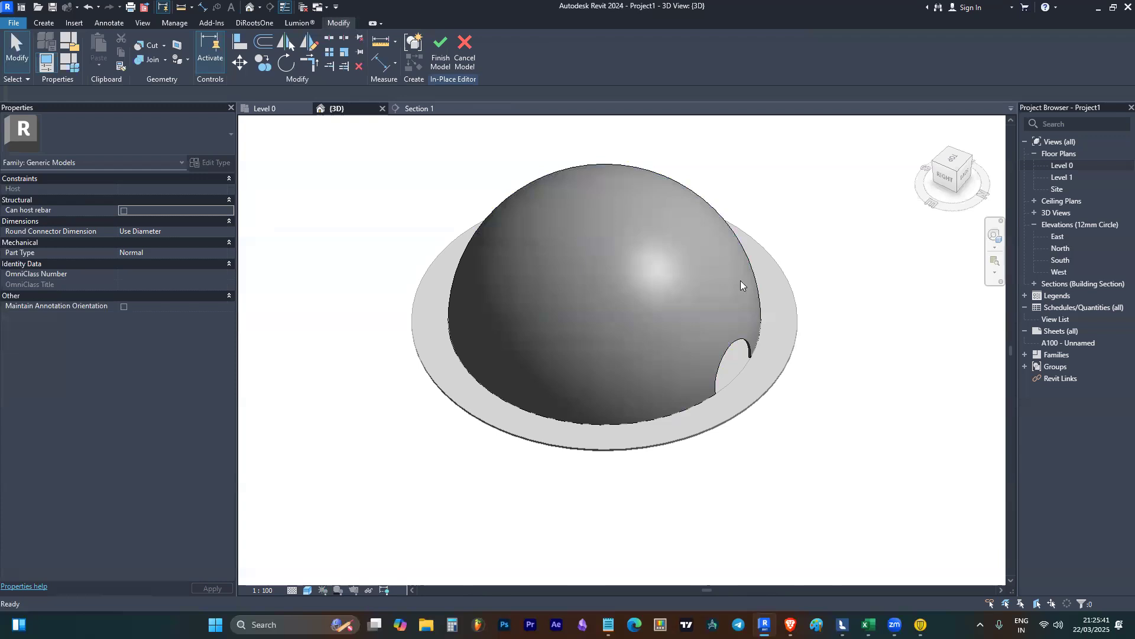
click(741, 351)
click(958, 173)
click(447, 53)
drag(663, 302, 544, 453)
key(Delete)
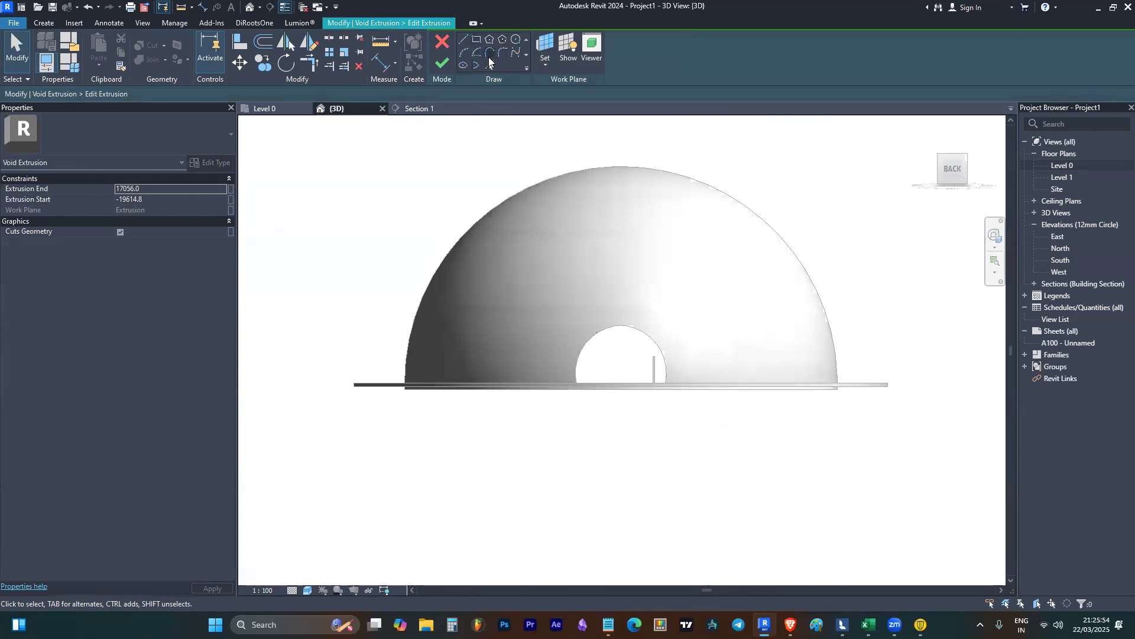
click(467, 52)
click(619, 325)
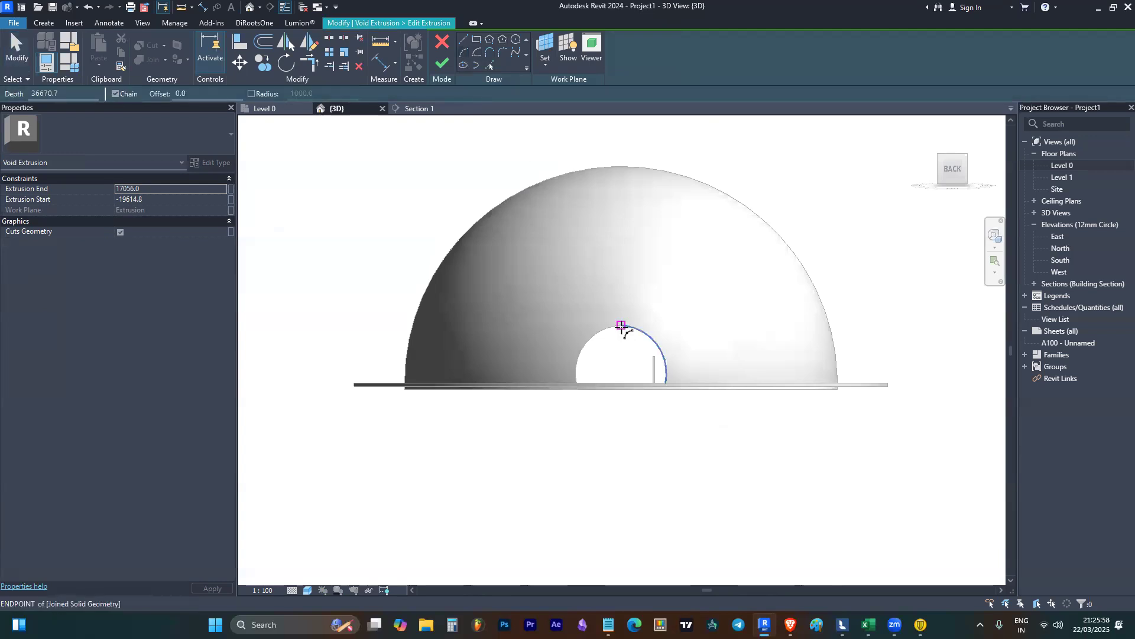
scroll(594, 375, up, 3)
scroll(598, 381, up, 1)
click(597, 388)
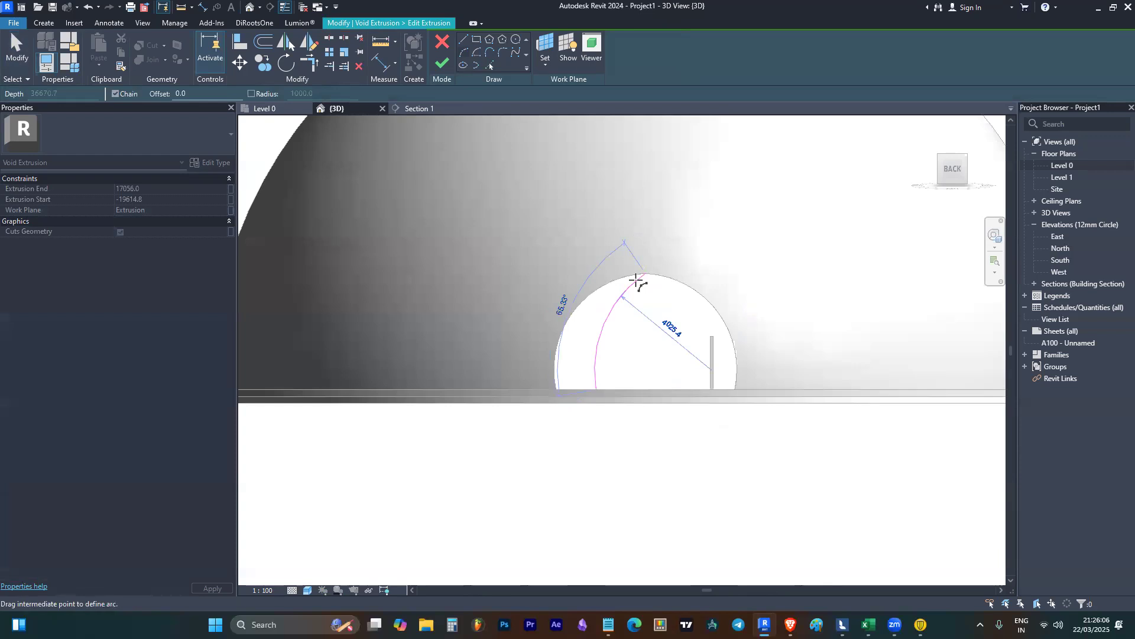
click(637, 278)
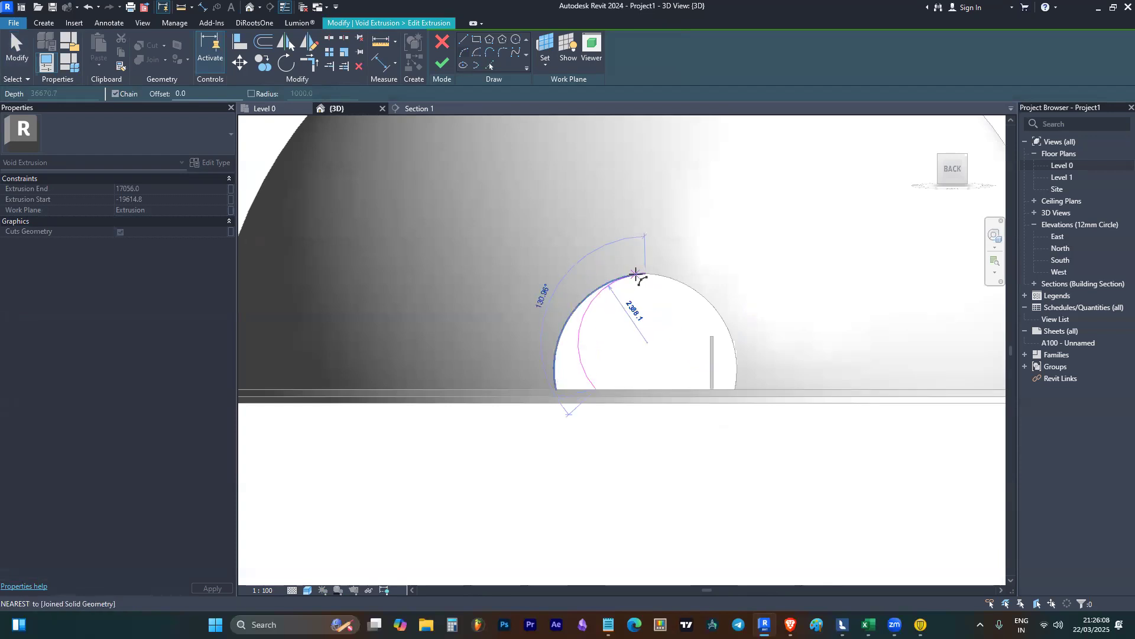
click(645, 276)
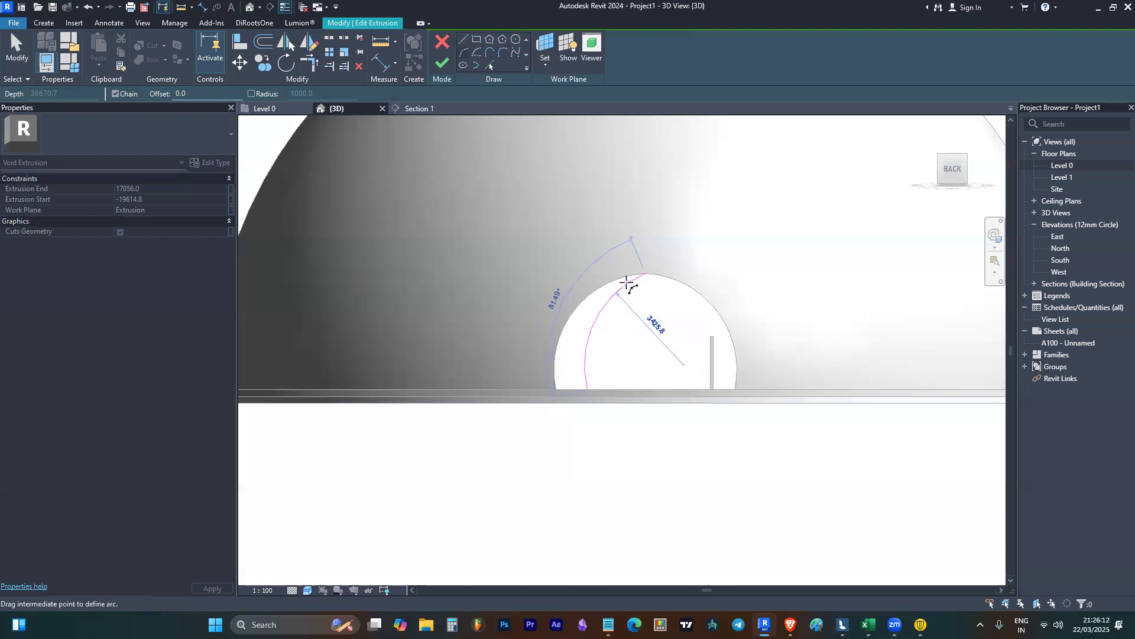
key(Escape)
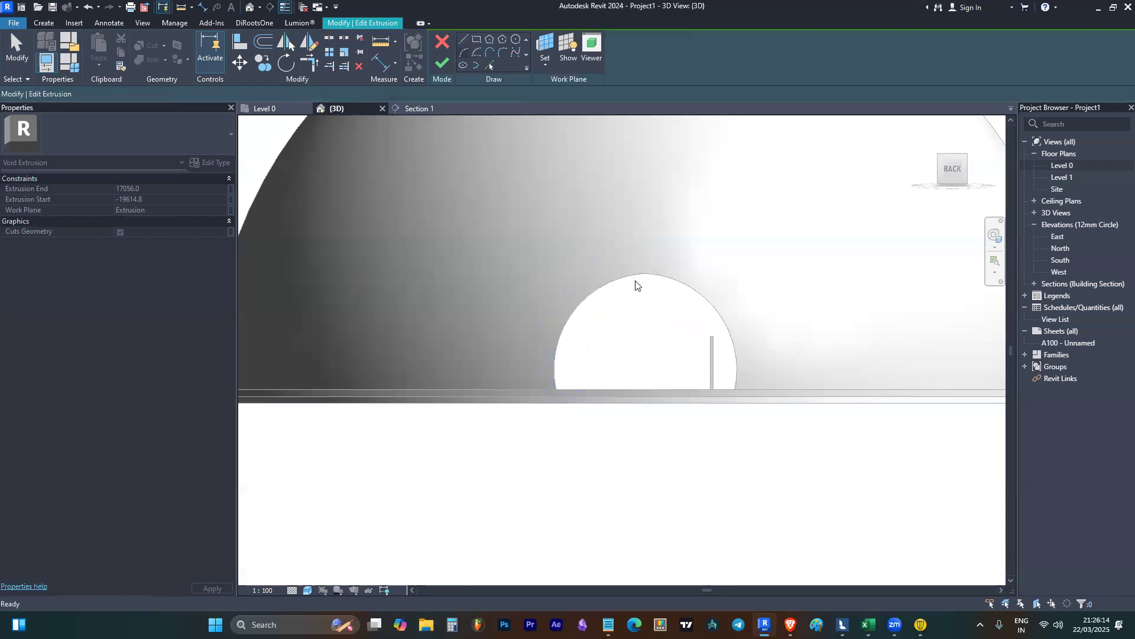
- Sketch an arc from the old opening's apex down to the floor line and mirror it about the vertical axis through the apex
click(644, 271)
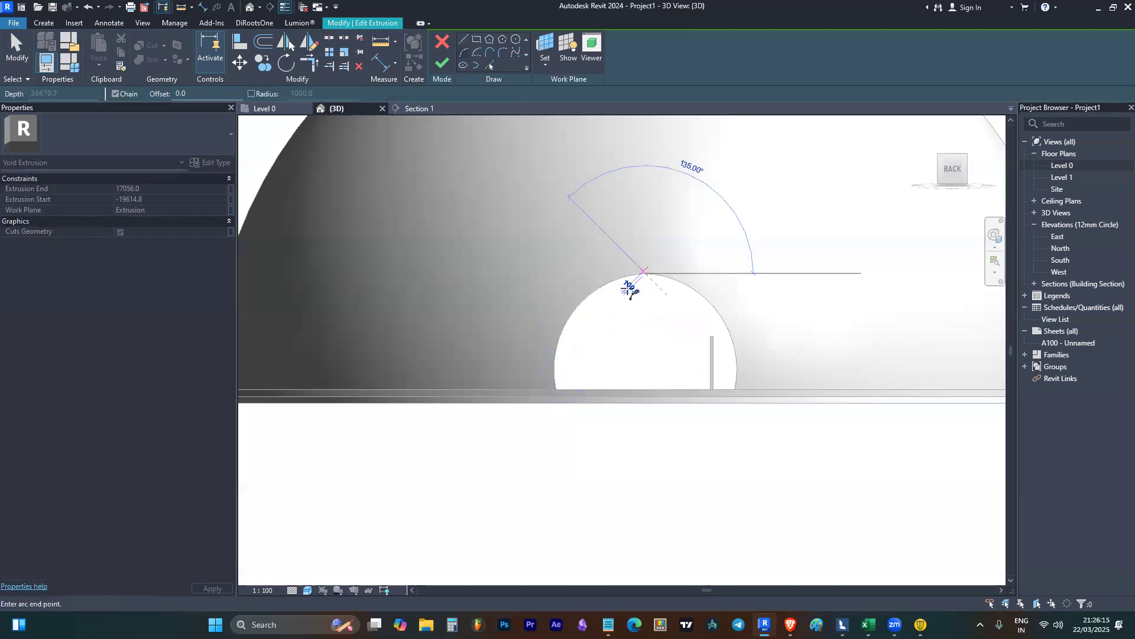
click(588, 389)
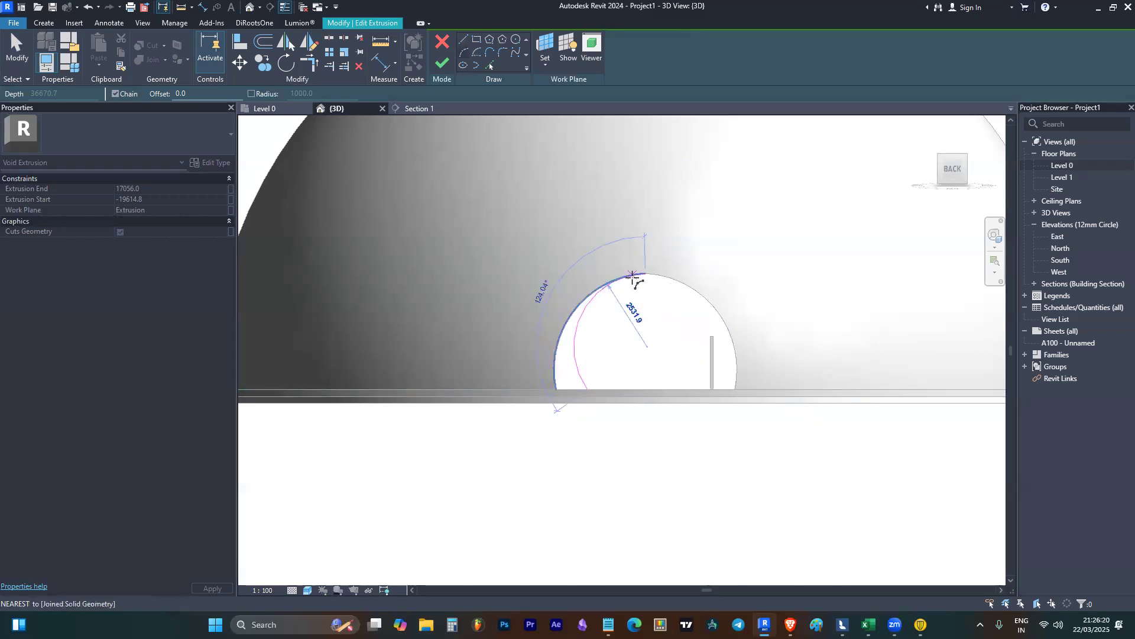
click(637, 279)
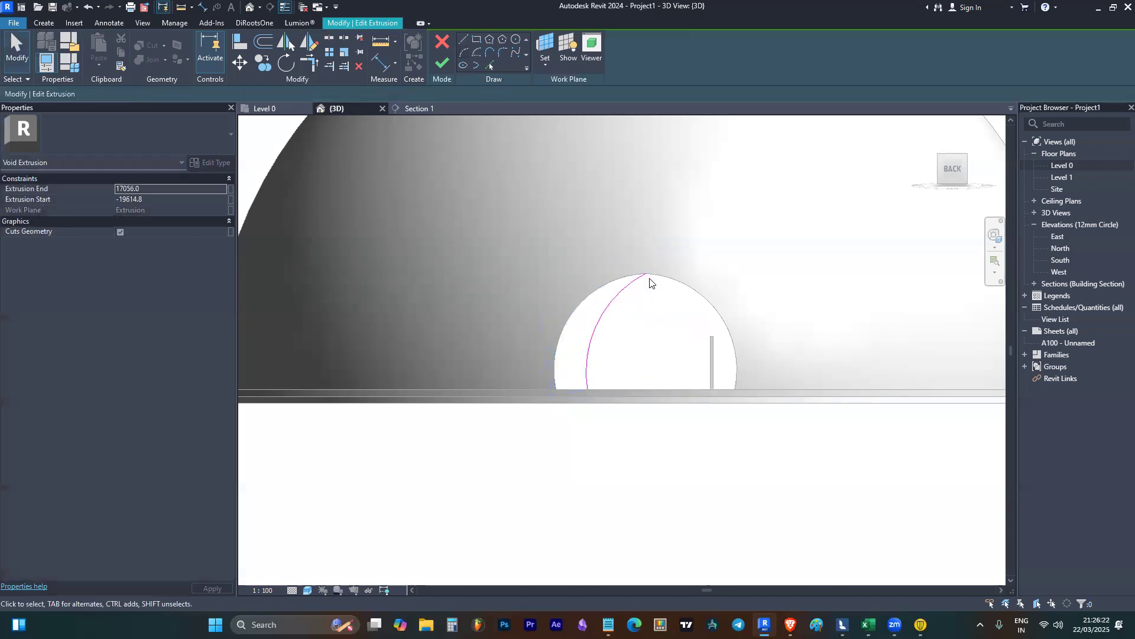
key(d)
key(m)
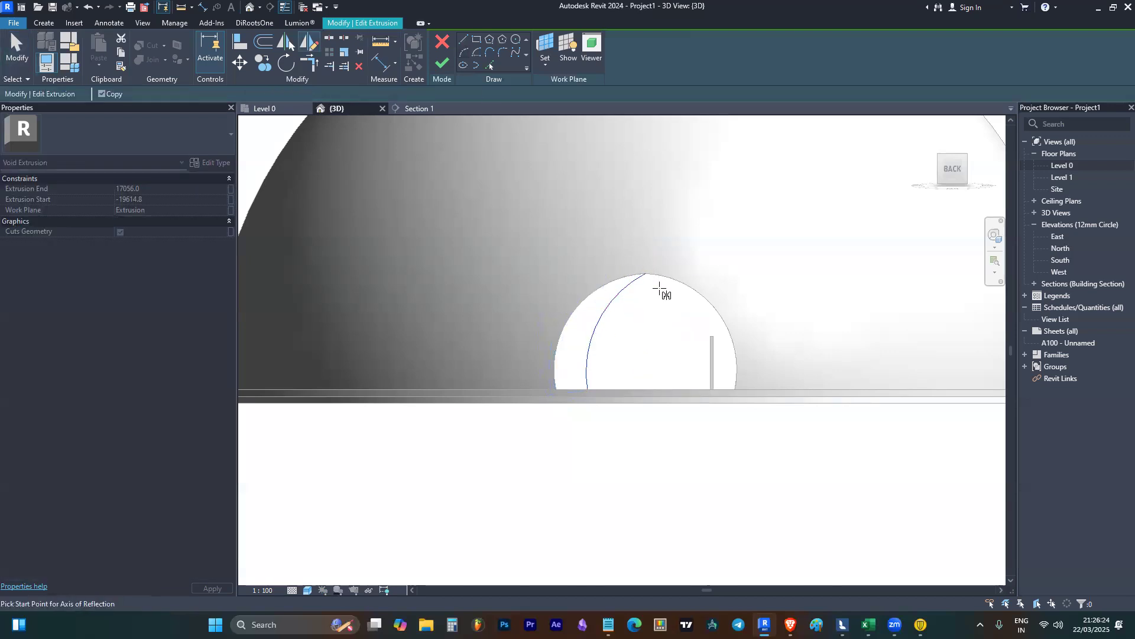
click(645, 273)
click(646, 309)
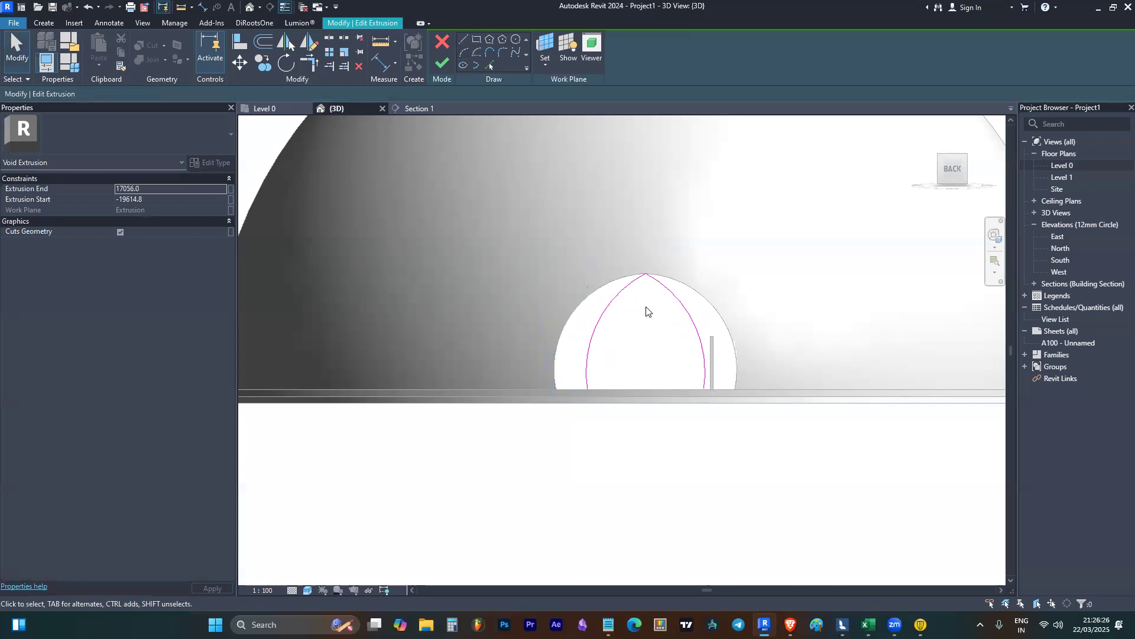
- Round the pointed peak between the two mirrored arcs with a fillet arc
scroll(649, 276, up, 2)
click(502, 53)
click(620, 296)
click(654, 285)
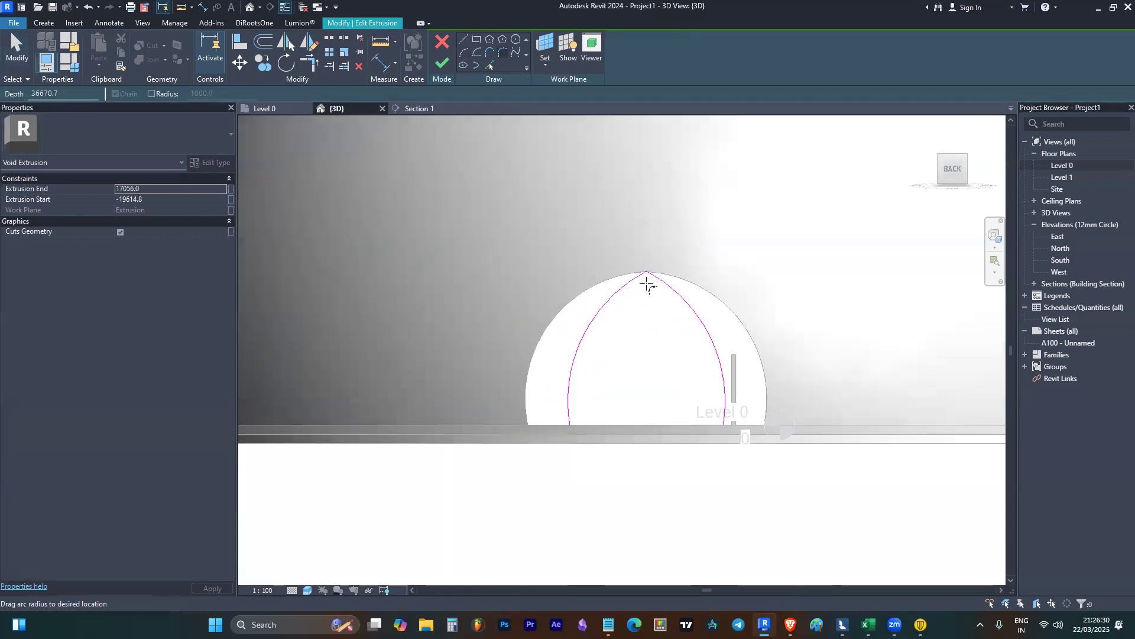
scroll(646, 278, up, 2)
click(647, 279)
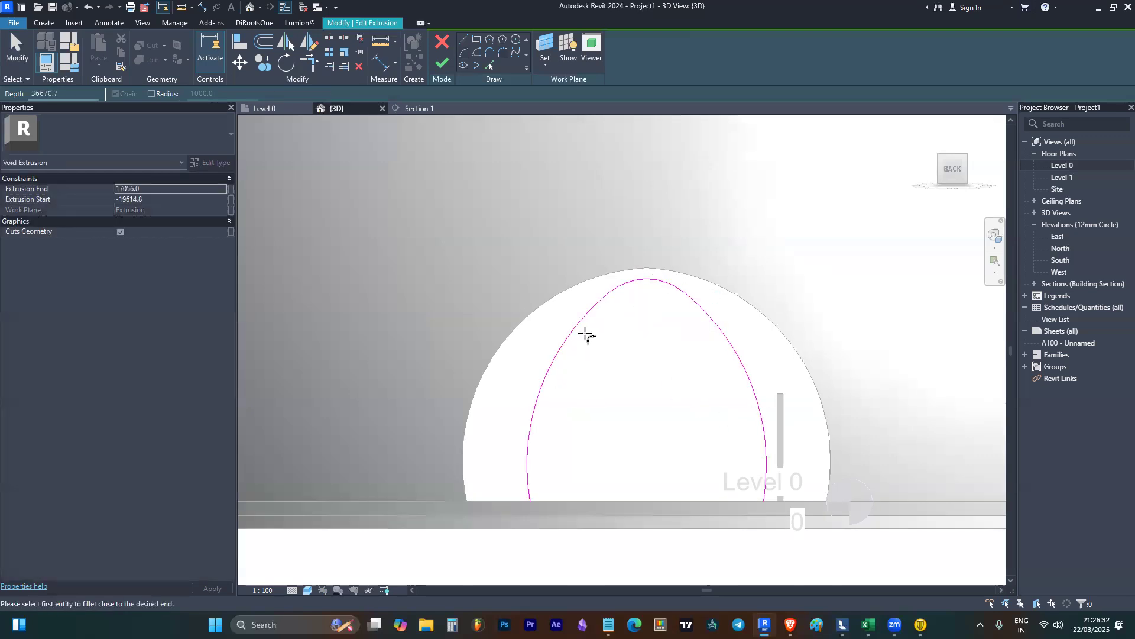
scroll(585, 334, down, 3)
key(Escape)
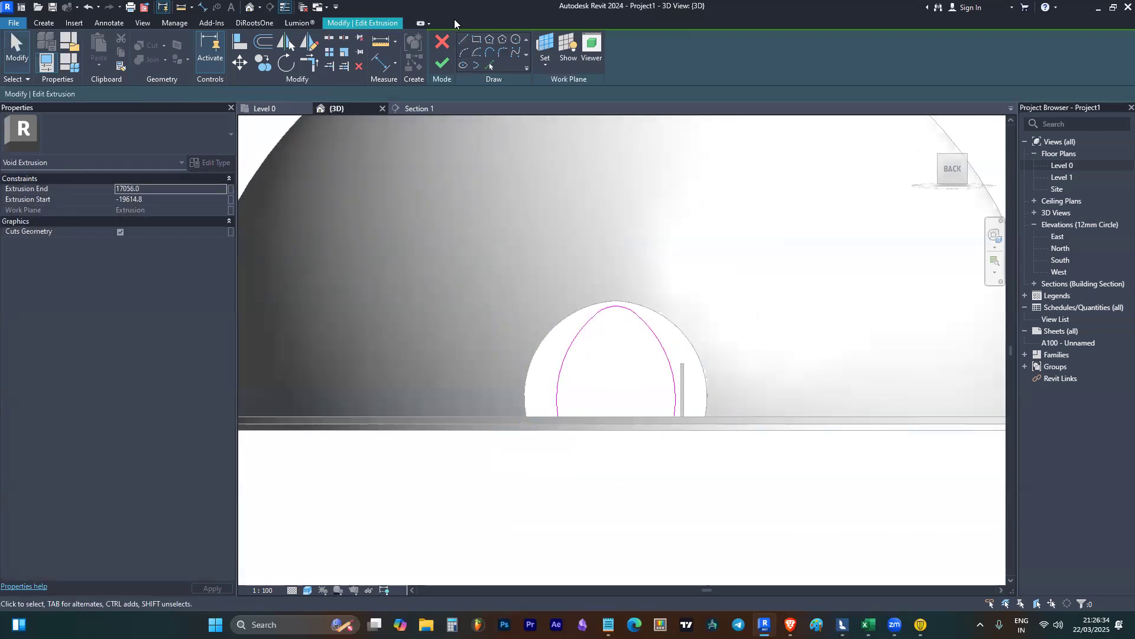
- Close the arch profile with a straight line along the floor between the arc ends and finish the void extrusion sketch
click(464, 40)
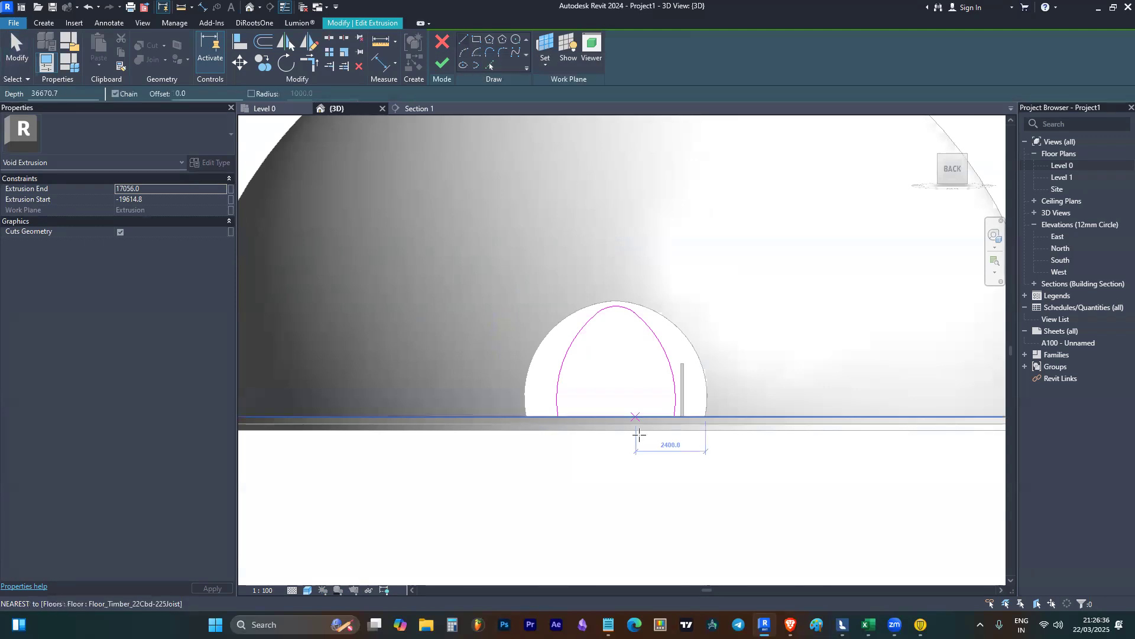
click(558, 416)
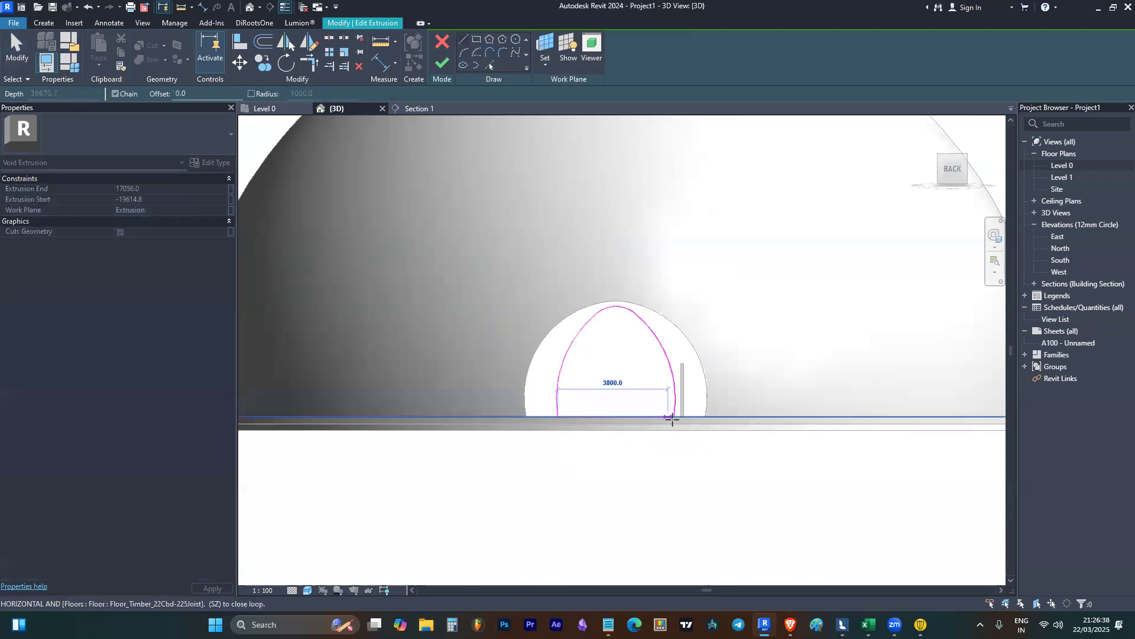
click(674, 416)
key(Escape)
key(Escape)
click(442, 64)
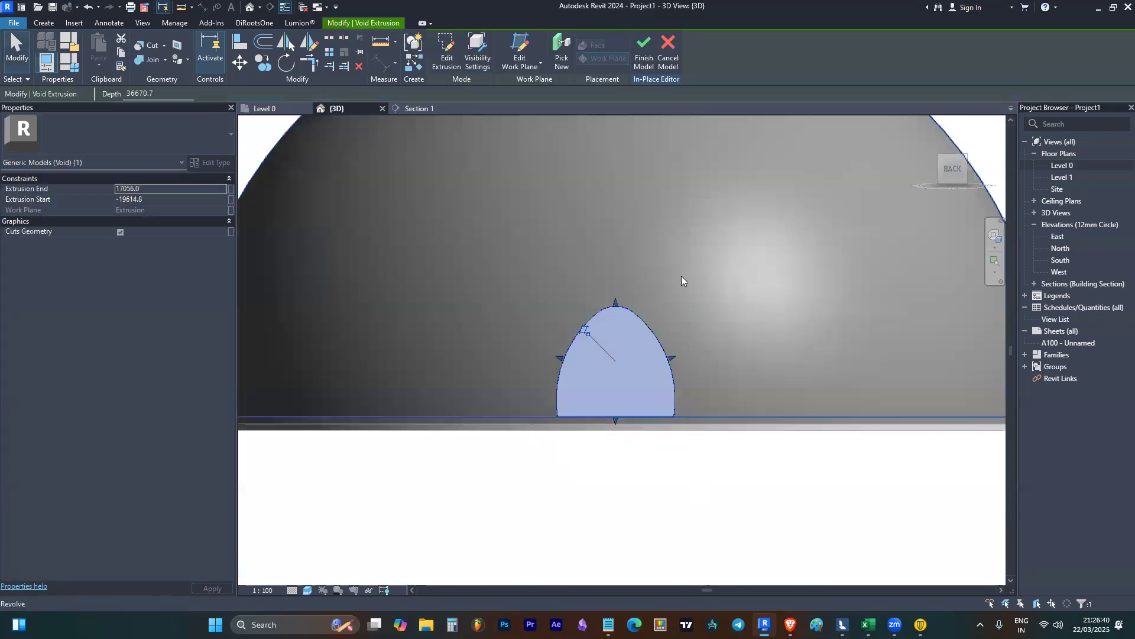
- Examine the reshaped doorway opening and the extent of the void through the dome in 3D
scroll(588, 396, down, 5)
shift+middle_drag(483, 367, 631, 487)
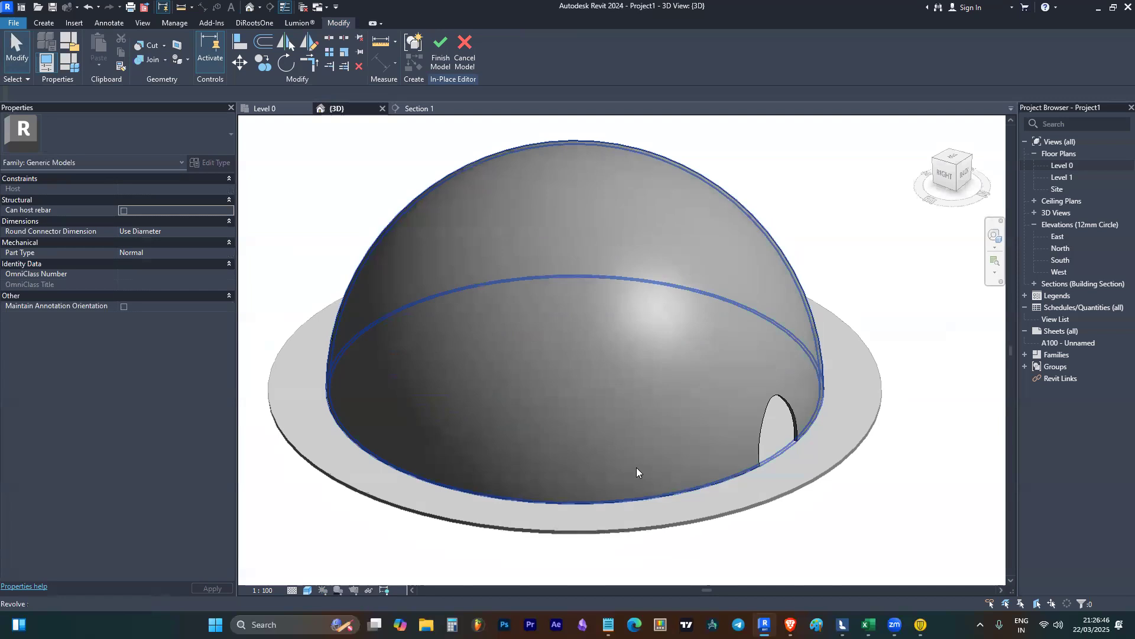
click(717, 254)
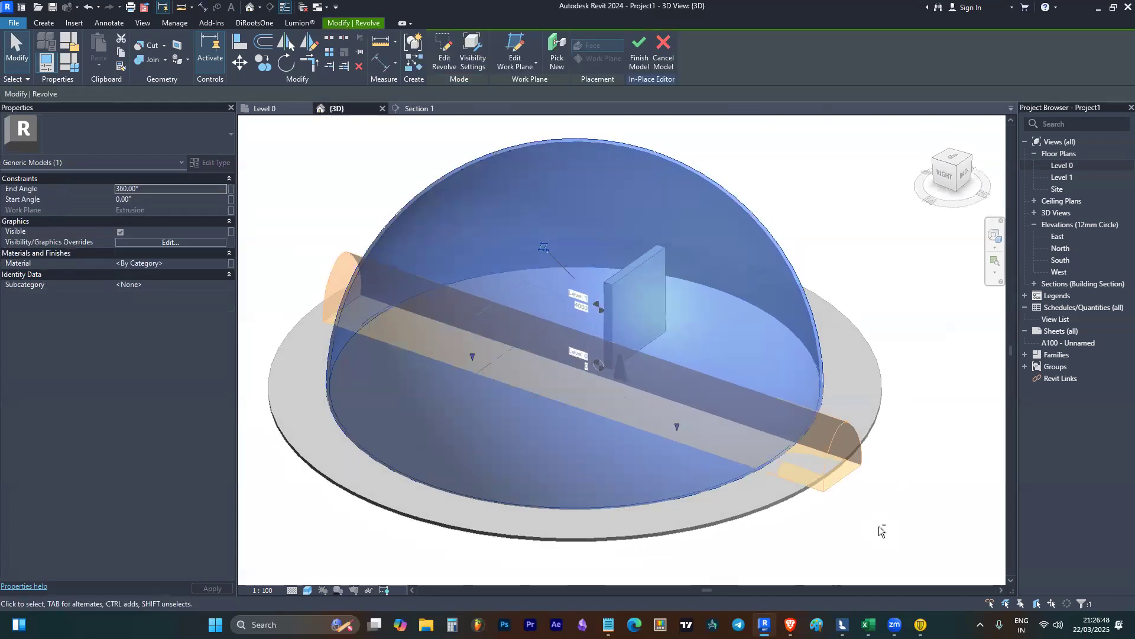
click(879, 527)
scroll(786, 431, up, 5)
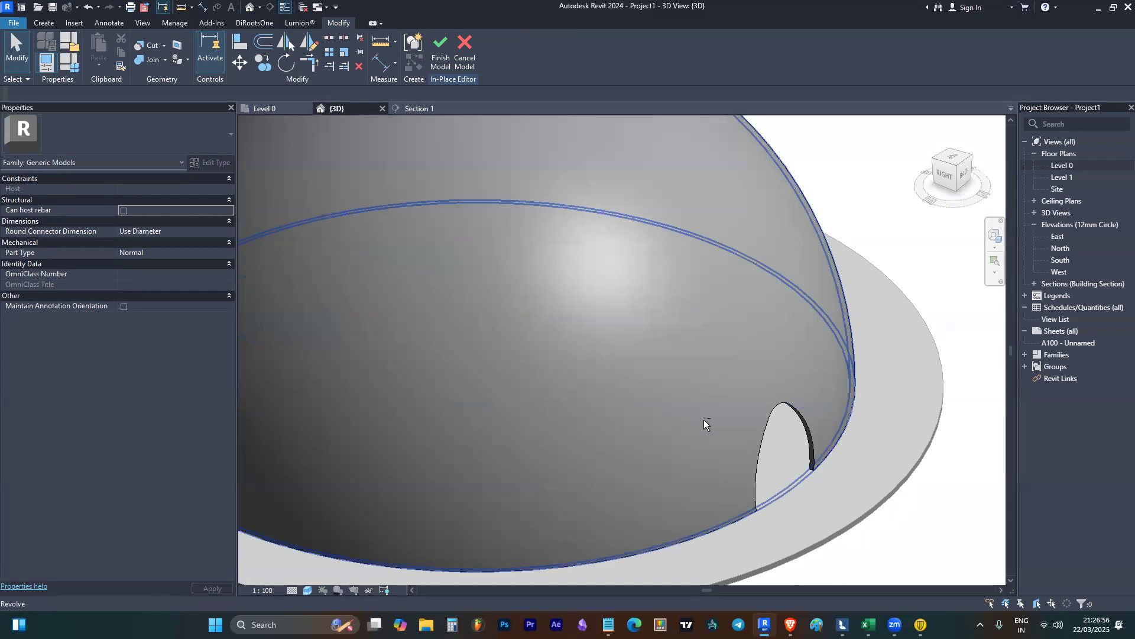
scroll(704, 420, down, 3)
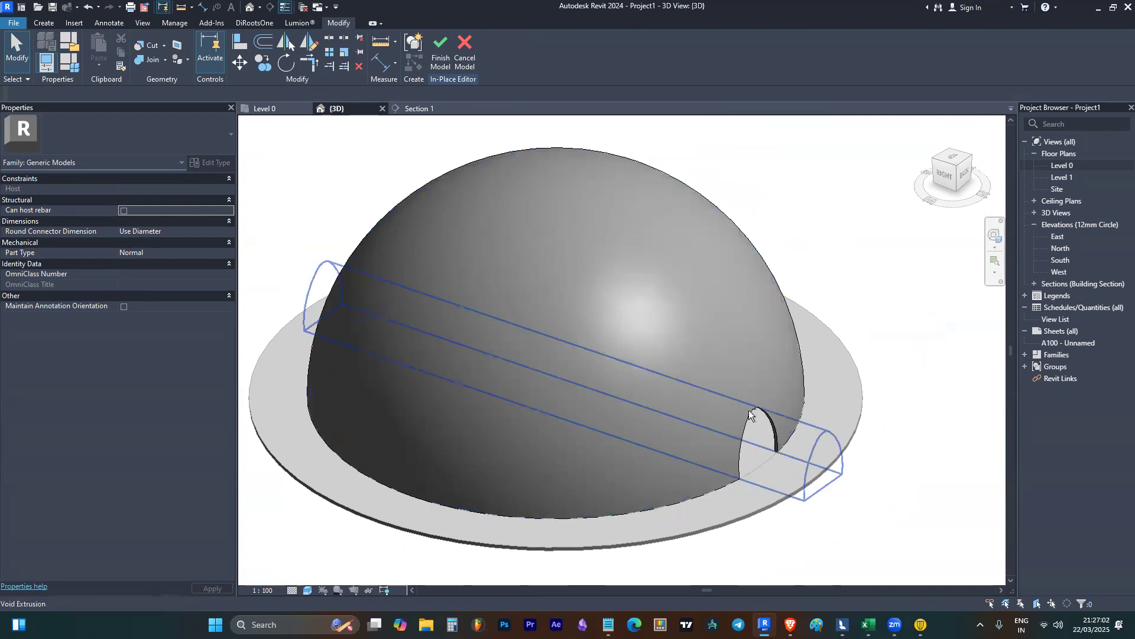
scroll(750, 414, up, 2)
shift+middle_drag(718, 441, 745, 511)
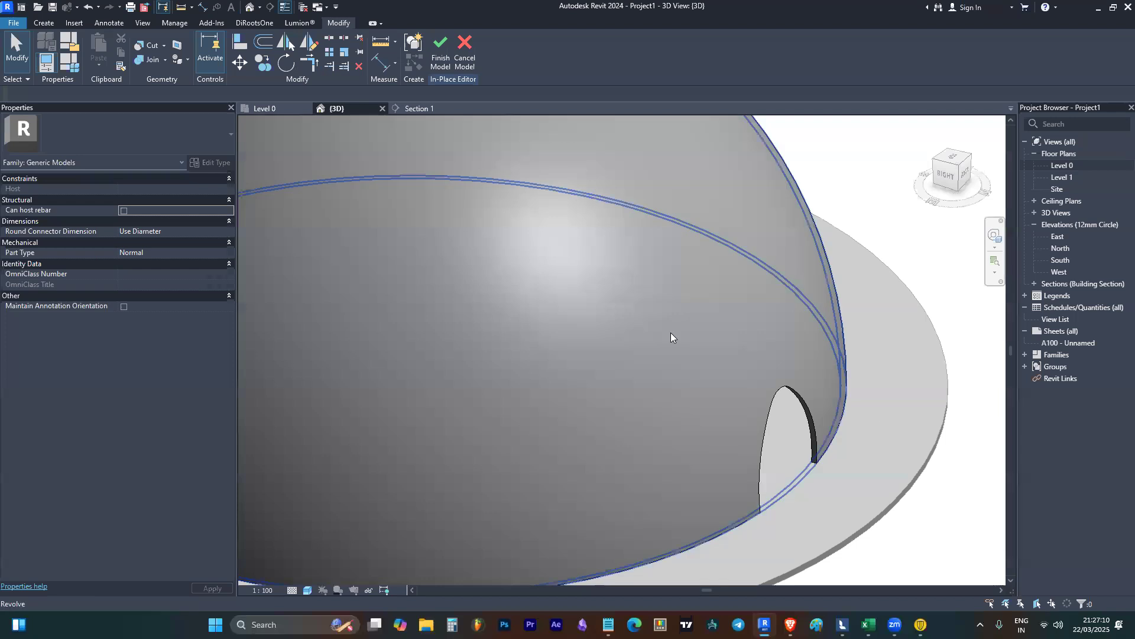
click(43, 23)
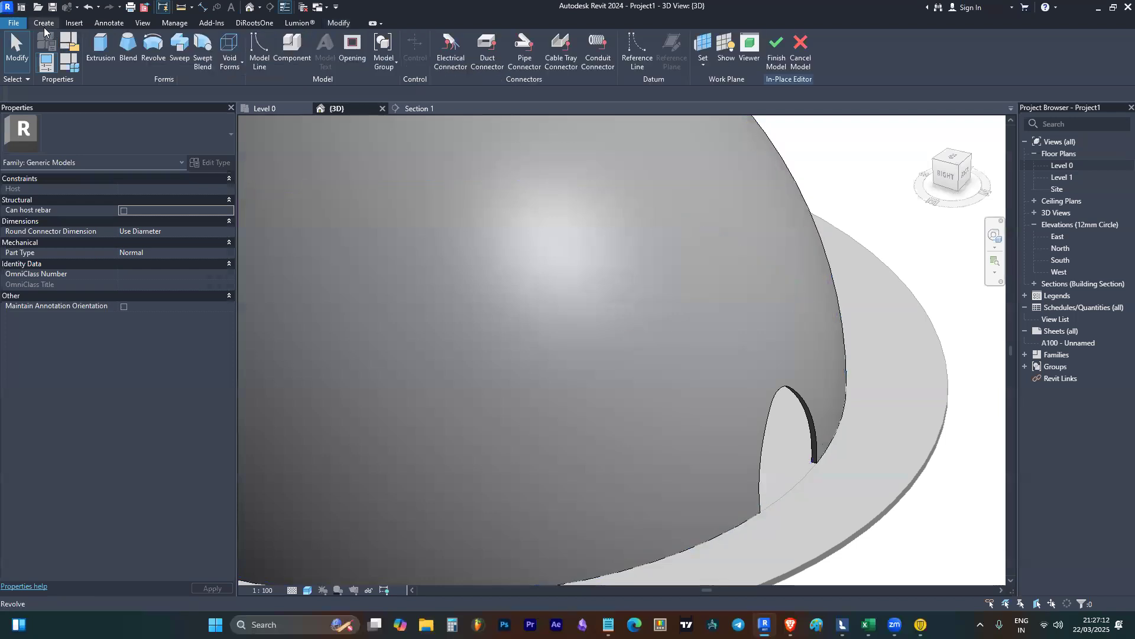
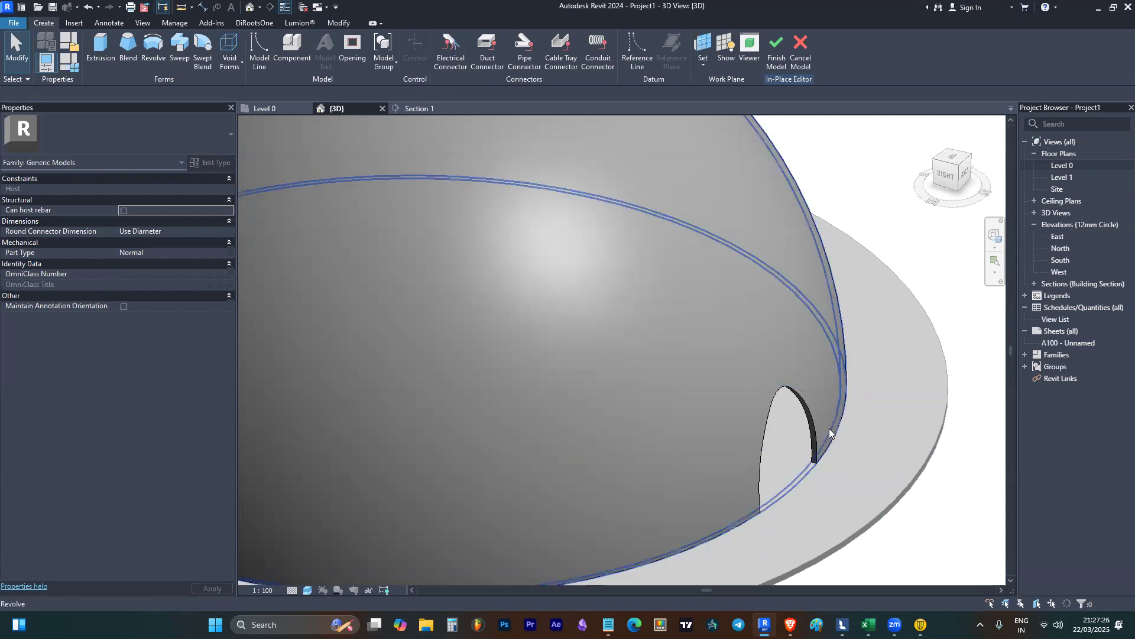
click(773, 419)
shift+middle_drag(779, 337, 844, 309)
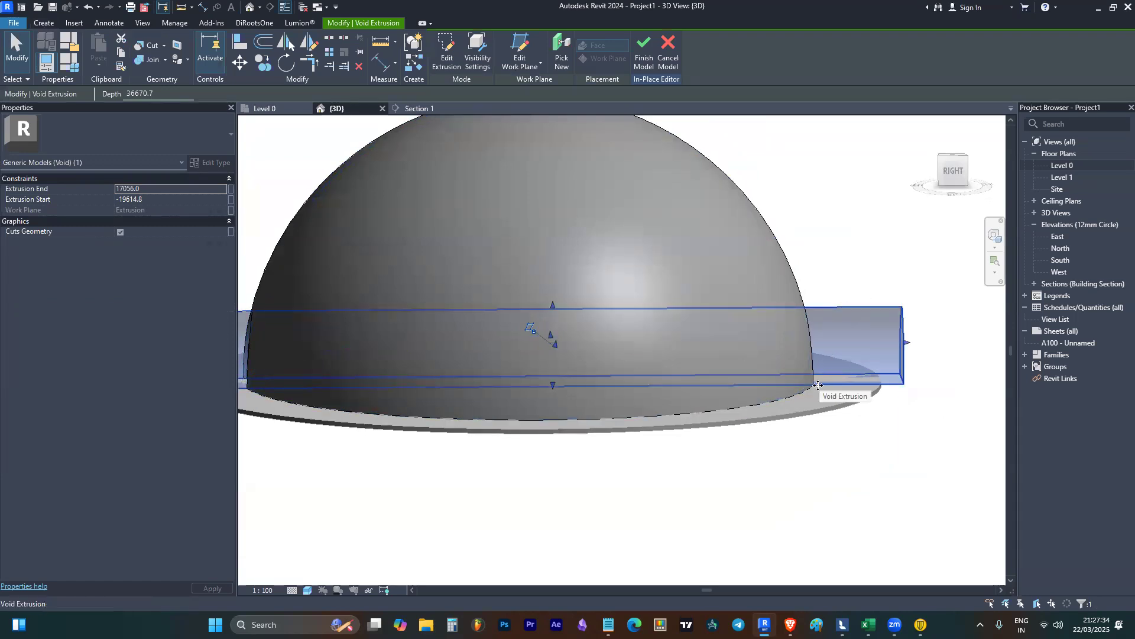
shift+middle_drag(889, 335, 887, 507)
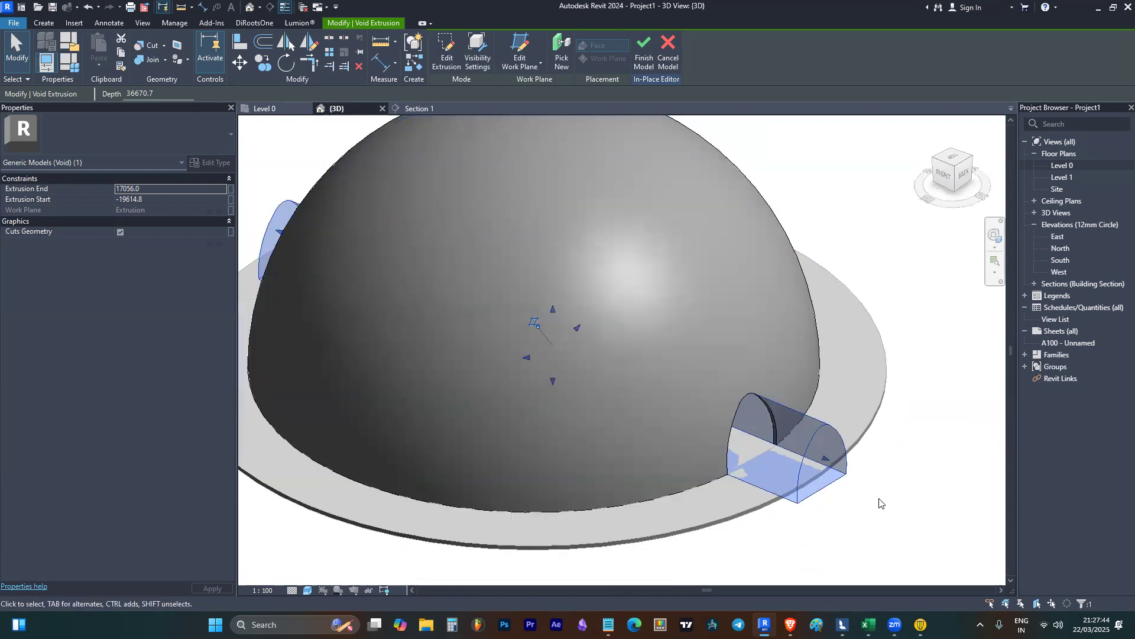
click(52, 22)
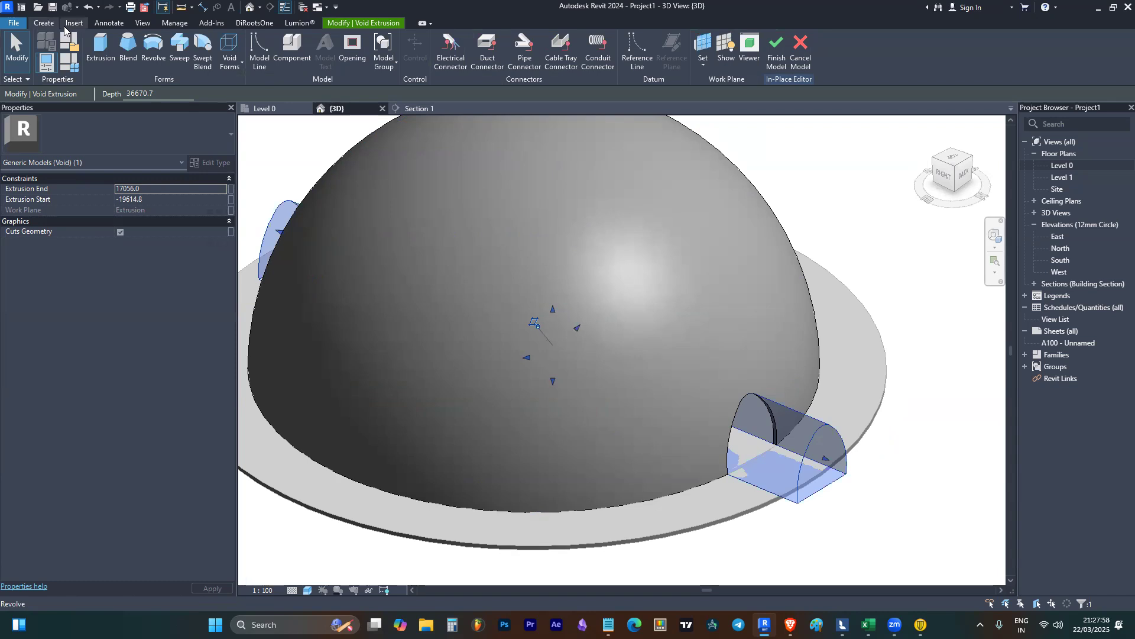
key(Escape)
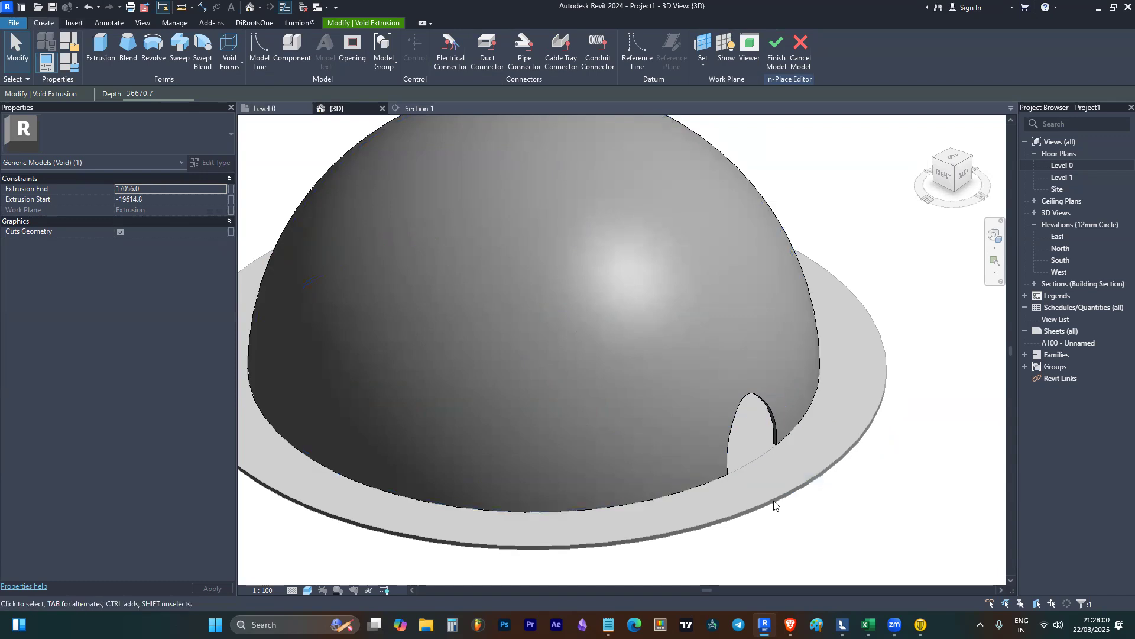
- Try to duplicate the doorway void extrusion in place and open the duplicate's profile for editing
click(758, 415)
click(124, 54)
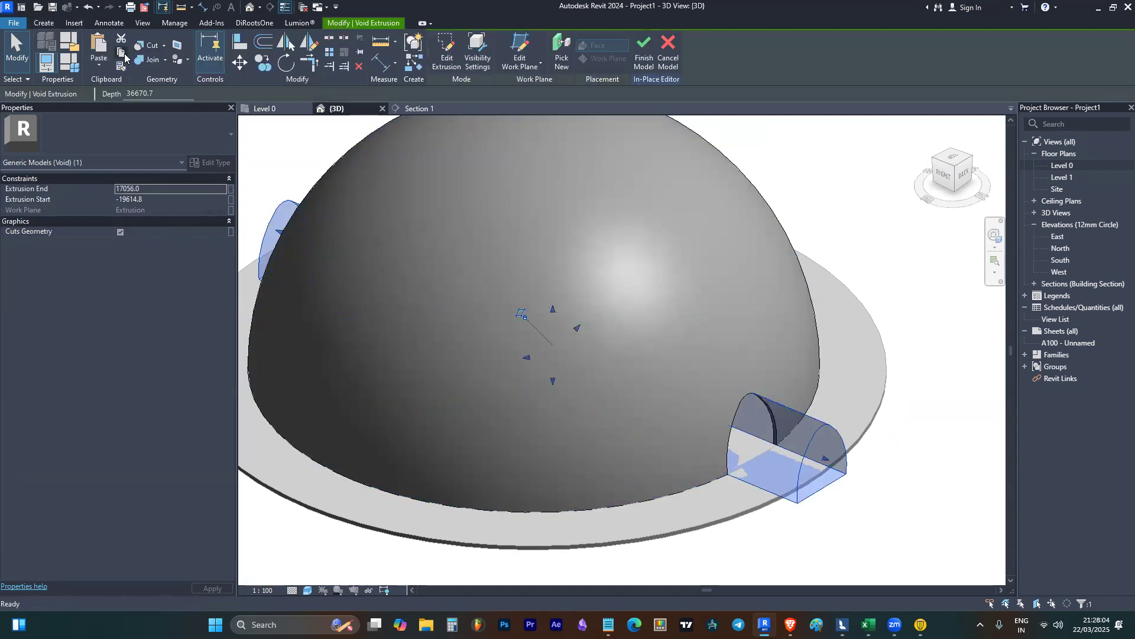
click(99, 62)
click(156, 180)
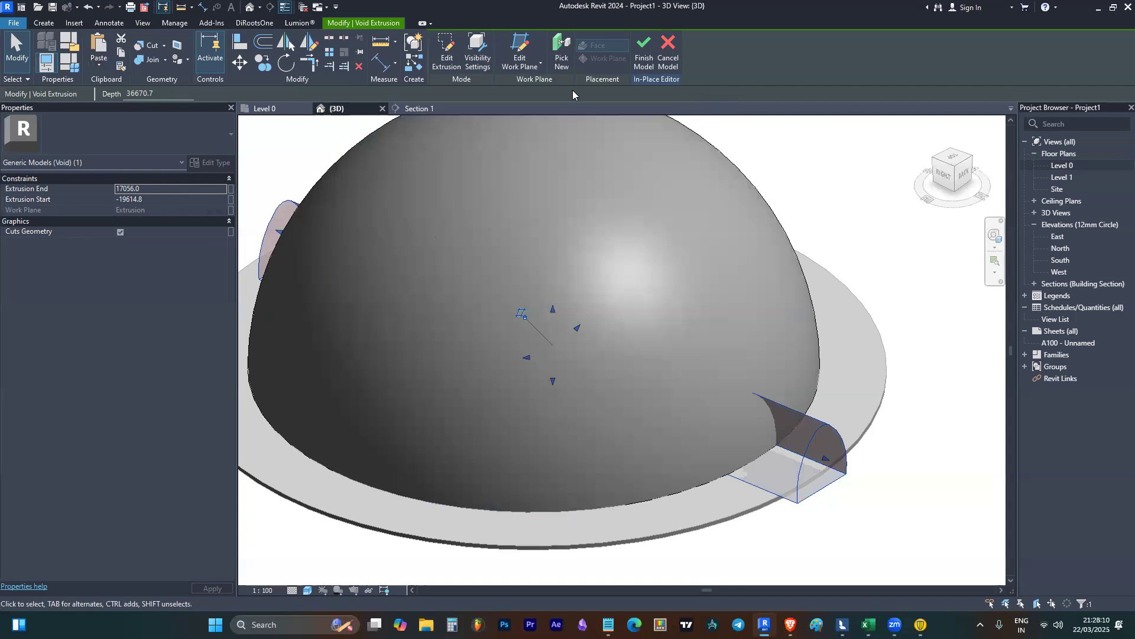
click(448, 52)
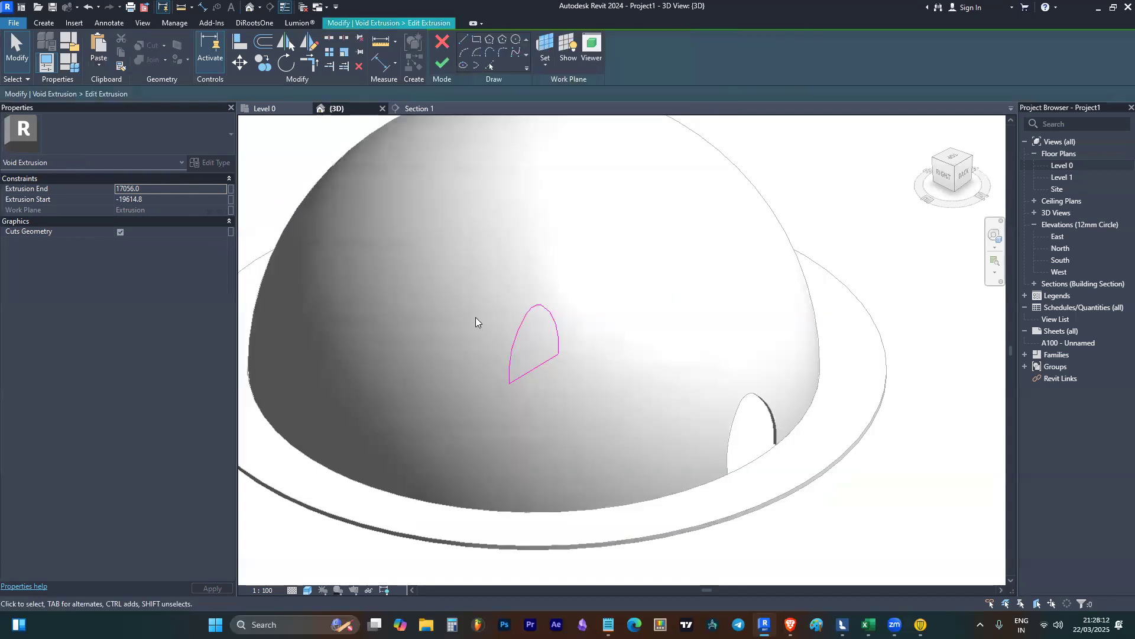
click(444, 65)
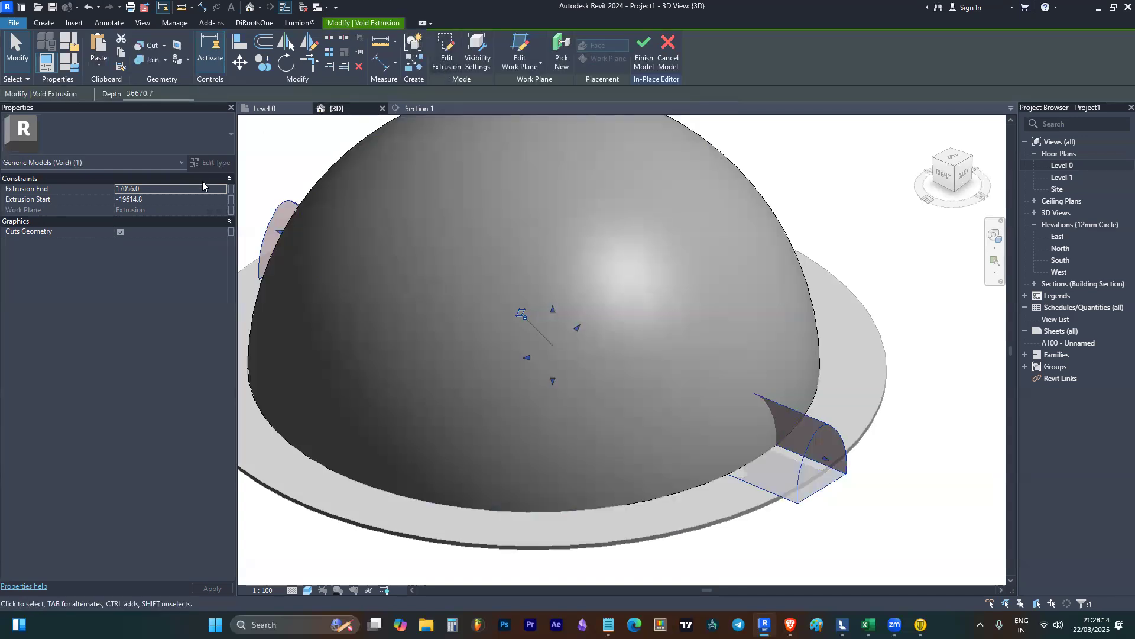
key(Escape)
click(810, 416)
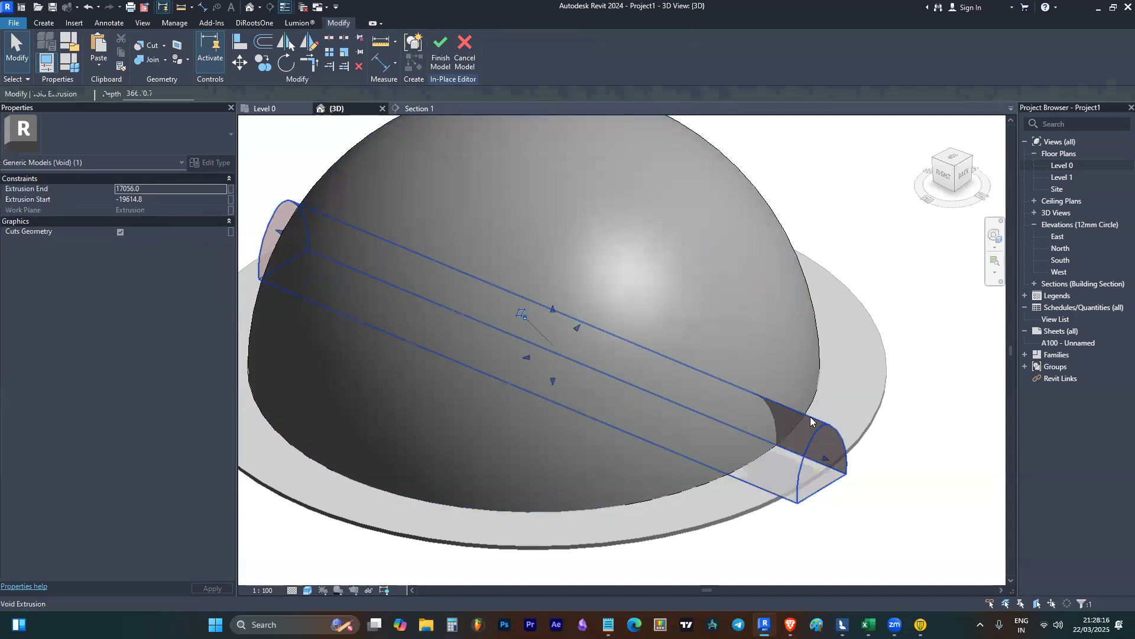
scroll(810, 421, down, 5)
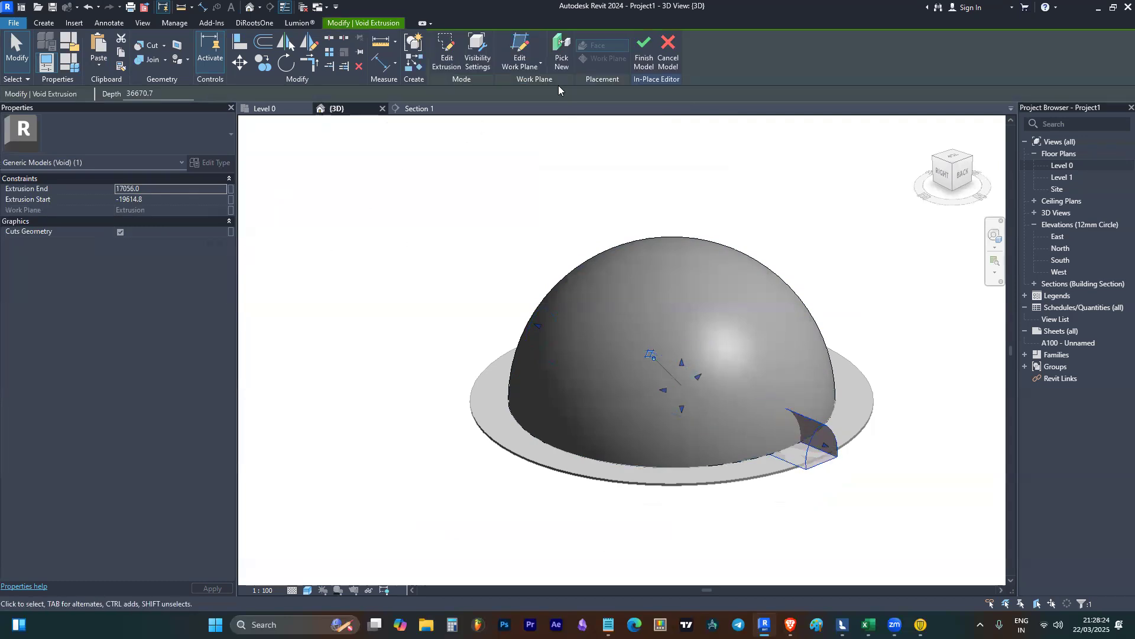
key(Escape)
click(795, 422)
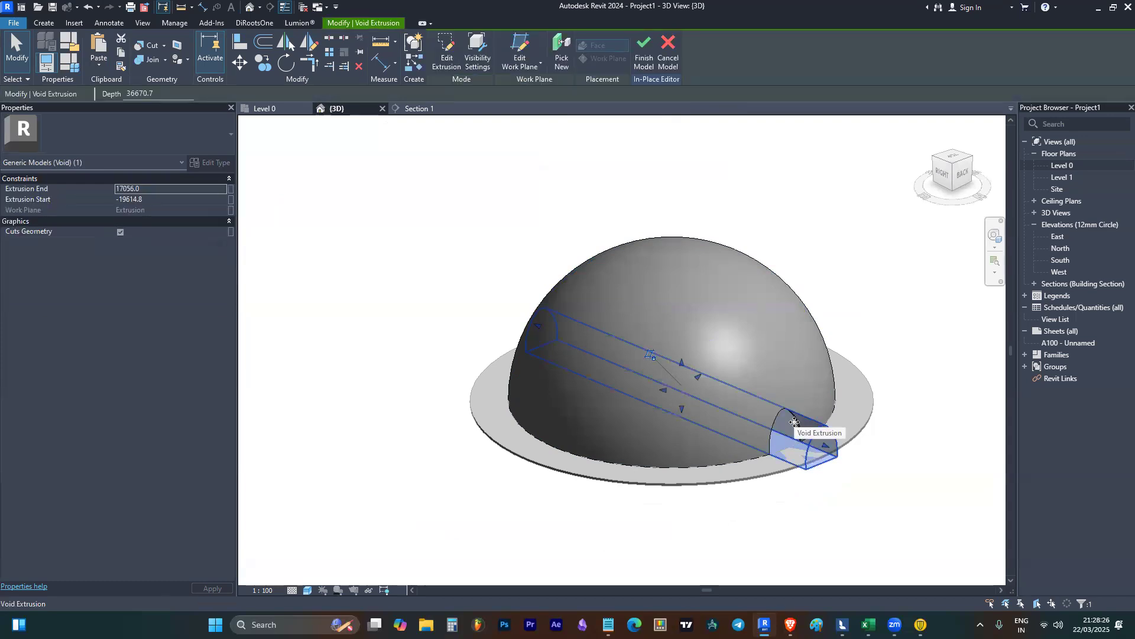
scroll(794, 422, up, 3)
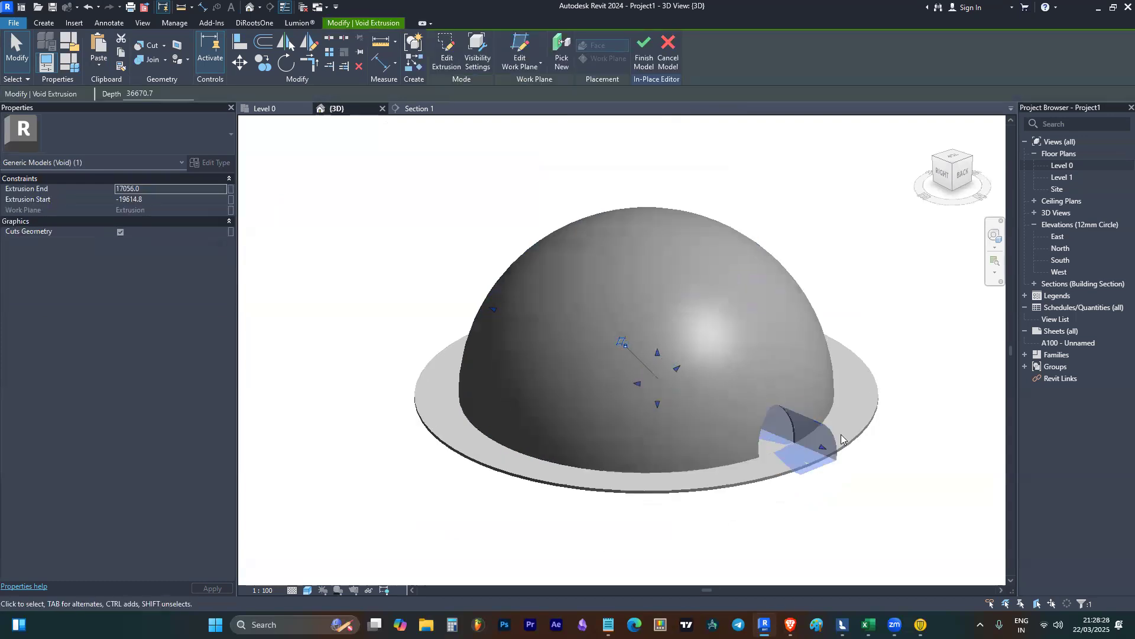
- Copy the four sketch segments of the doorway void's arch profile and leave the void's sketch
double_click(793, 414)
mouse_move(488, 276)
mouse_down()
mouse_move(590, 440)
mouse_move(626, 453)
mouse_up()
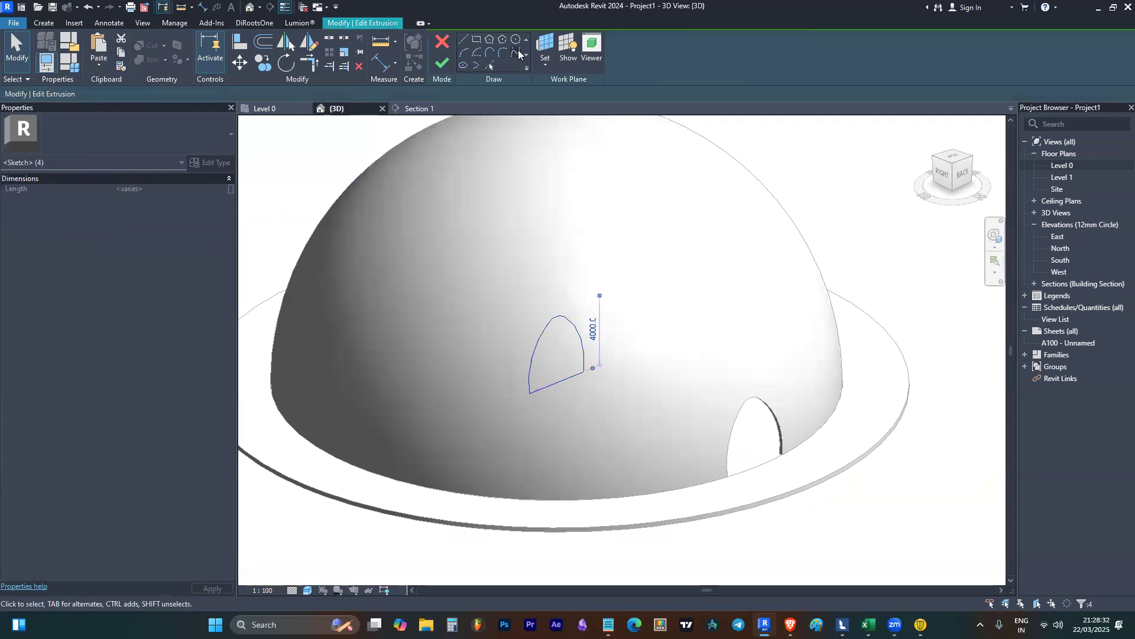
click(441, 63)
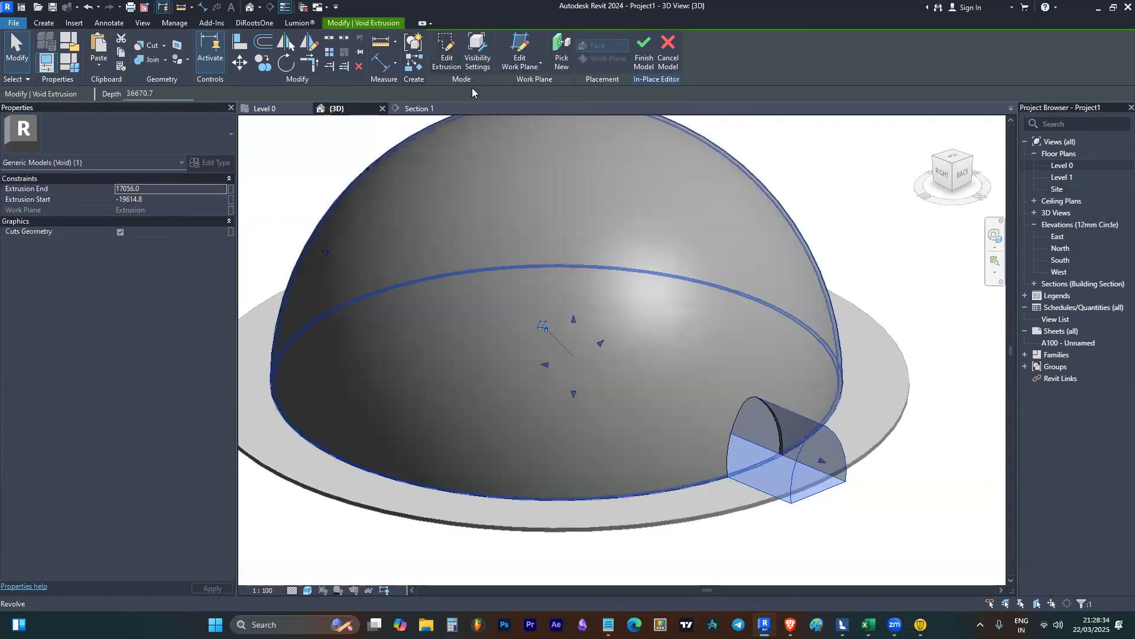
- Create a solid extrusion in Section 1 from the pasted arch profile, placing its base on the top line of the floor
click(421, 109)
scroll(526, 296, up, 5)
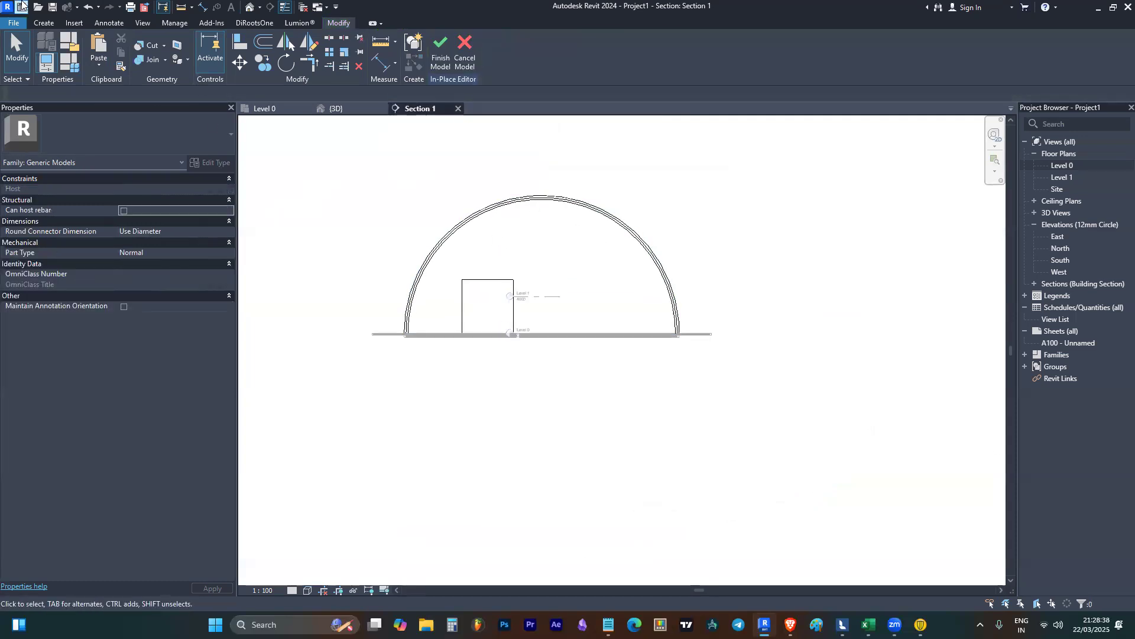
click(39, 24)
click(94, 56)
click(513, 295)
key(Escape)
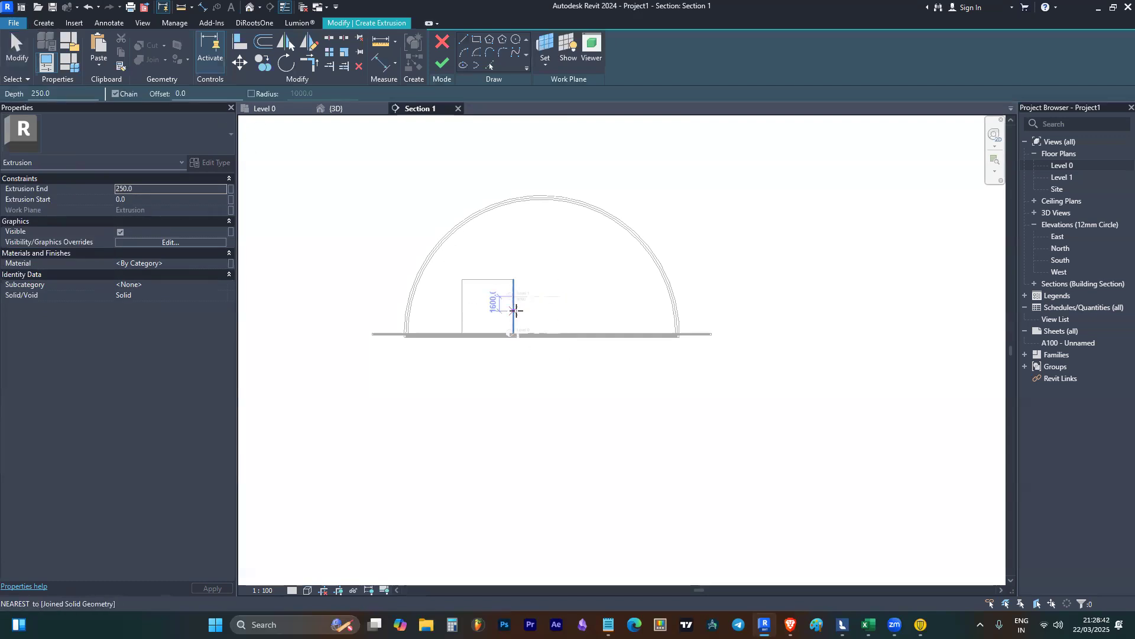
key(ctrl+v)
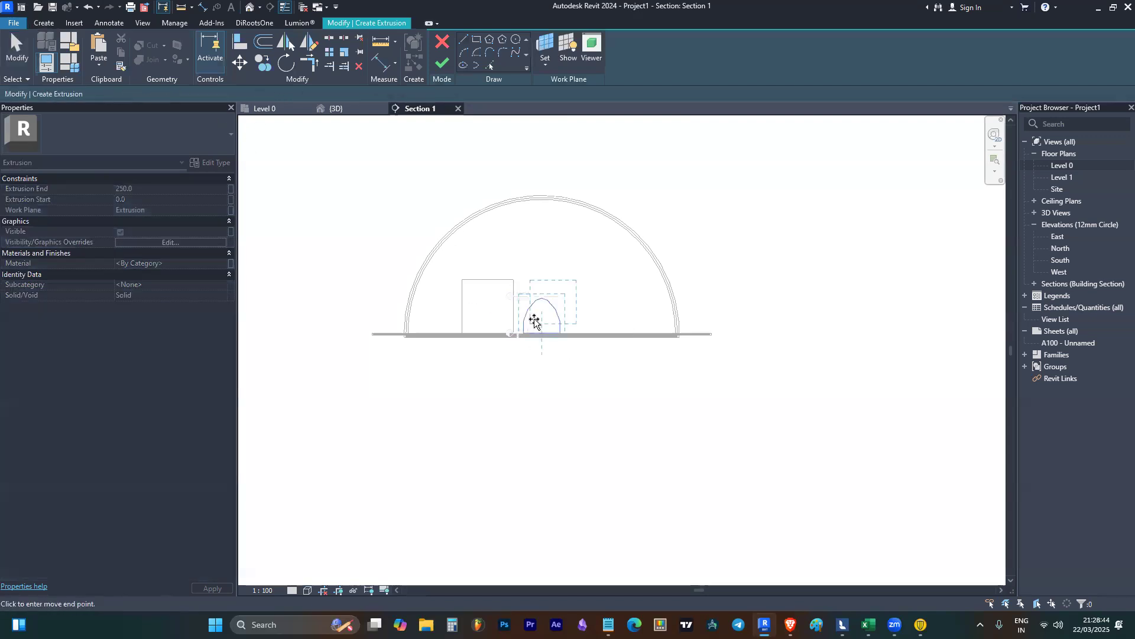
key(Escape)
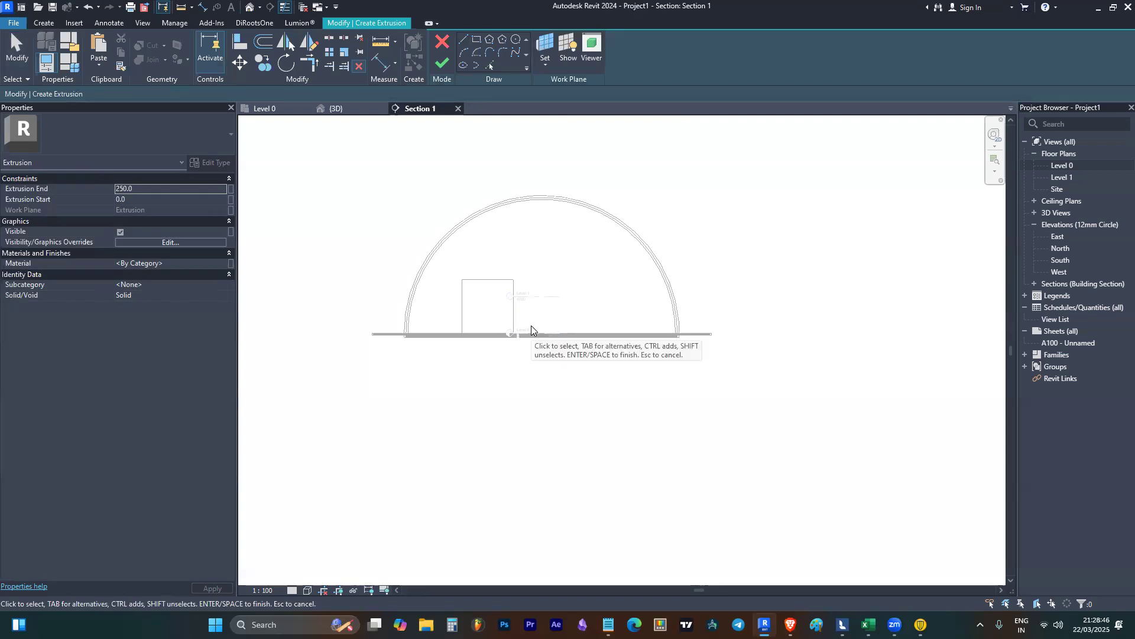
key(ctrl+v)
scroll(520, 332, up, 2)
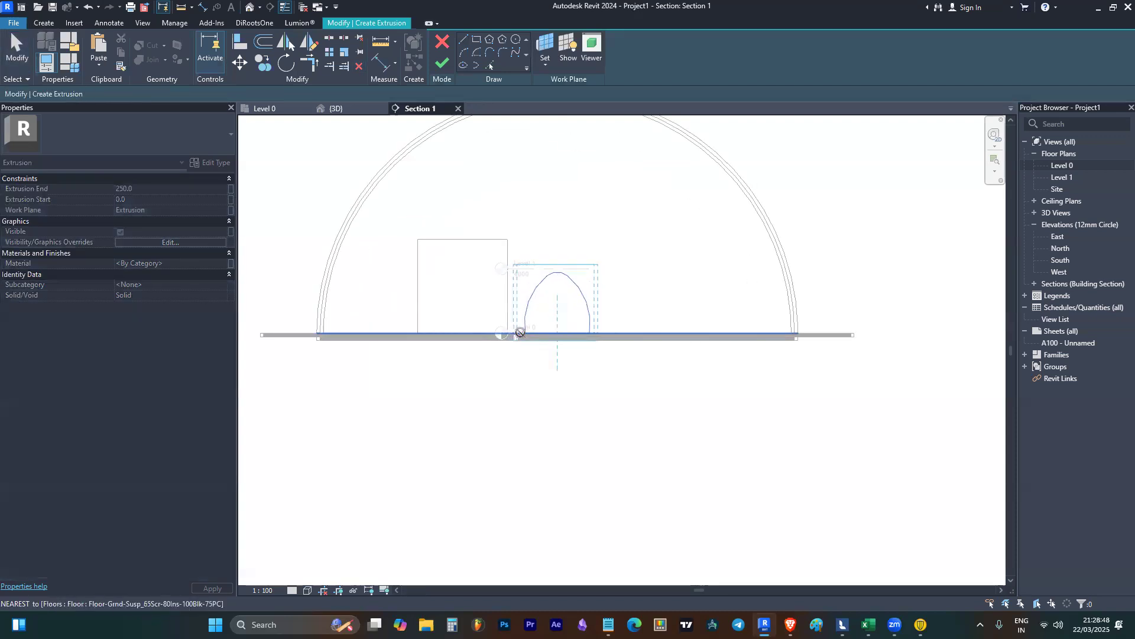
scroll(520, 332, up, 1)
scroll(528, 332, up, 1)
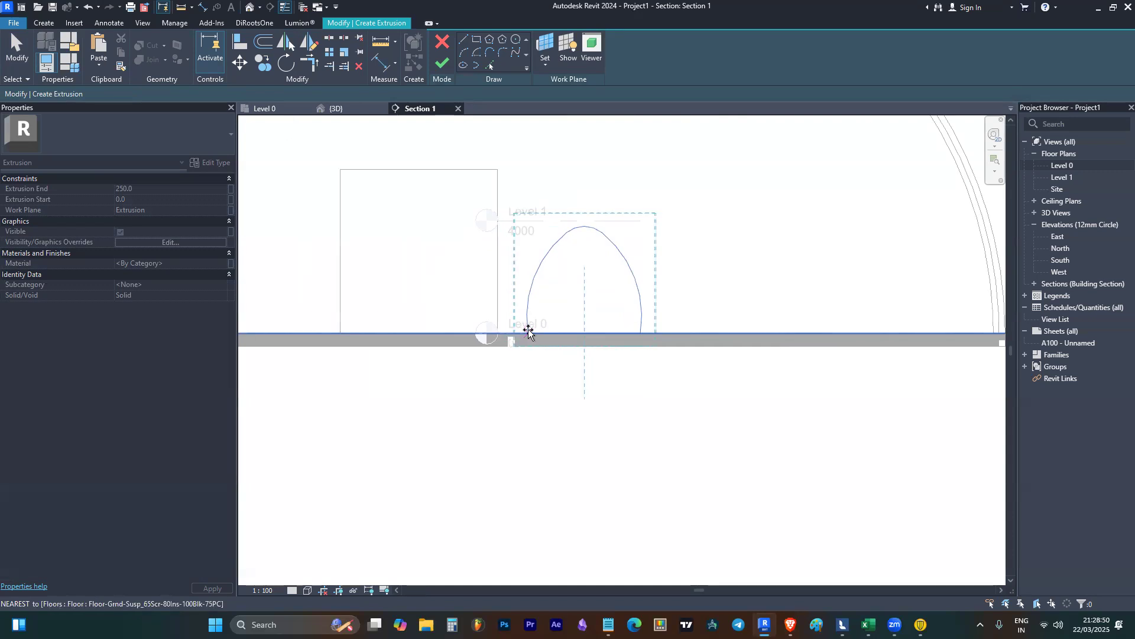
scroll(528, 333, up, 2)
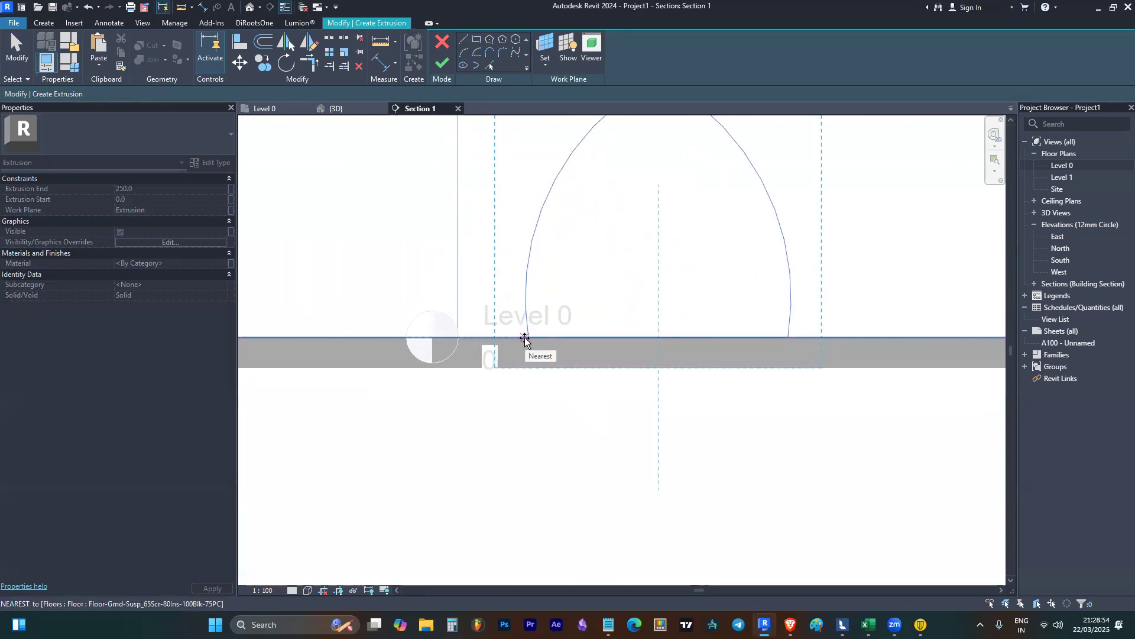
click(525, 339)
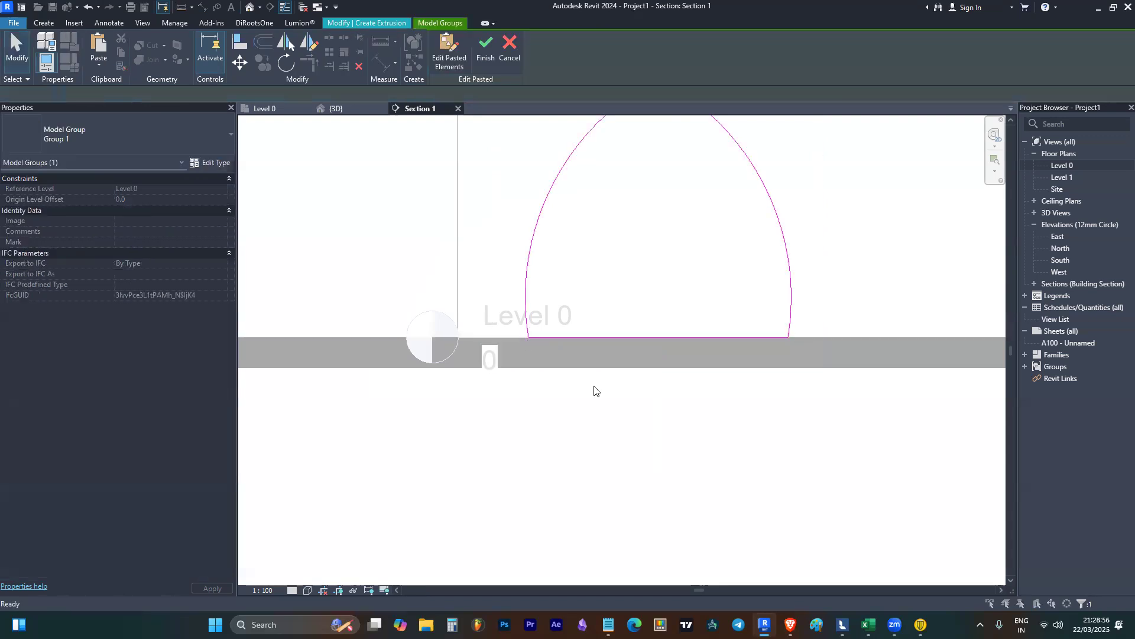
scroll(593, 388, down, 4)
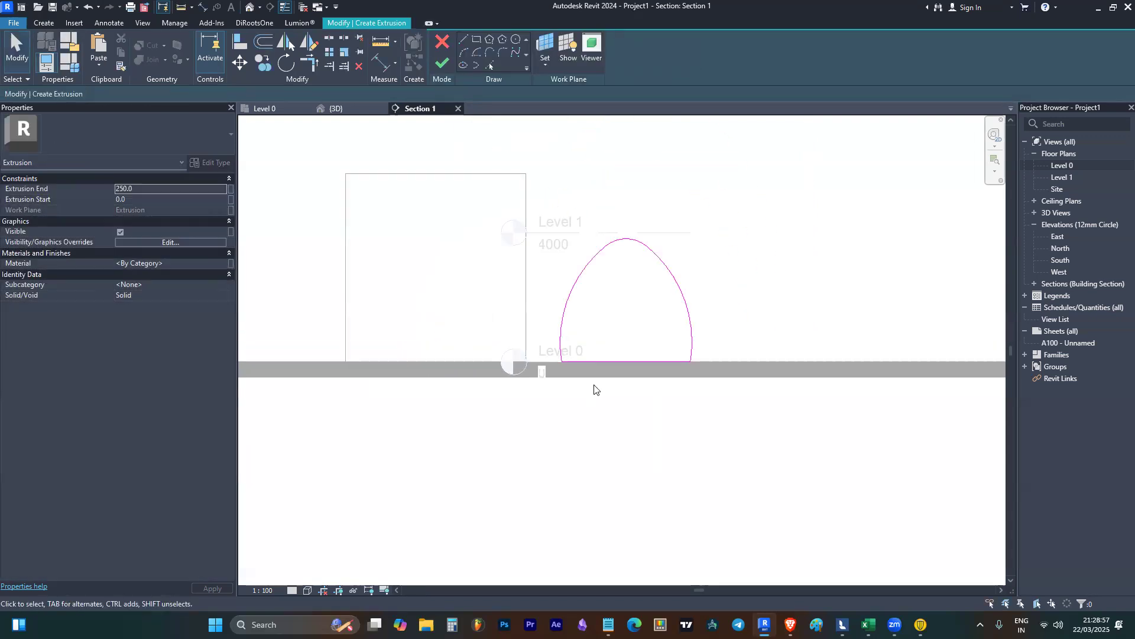
click(443, 62)
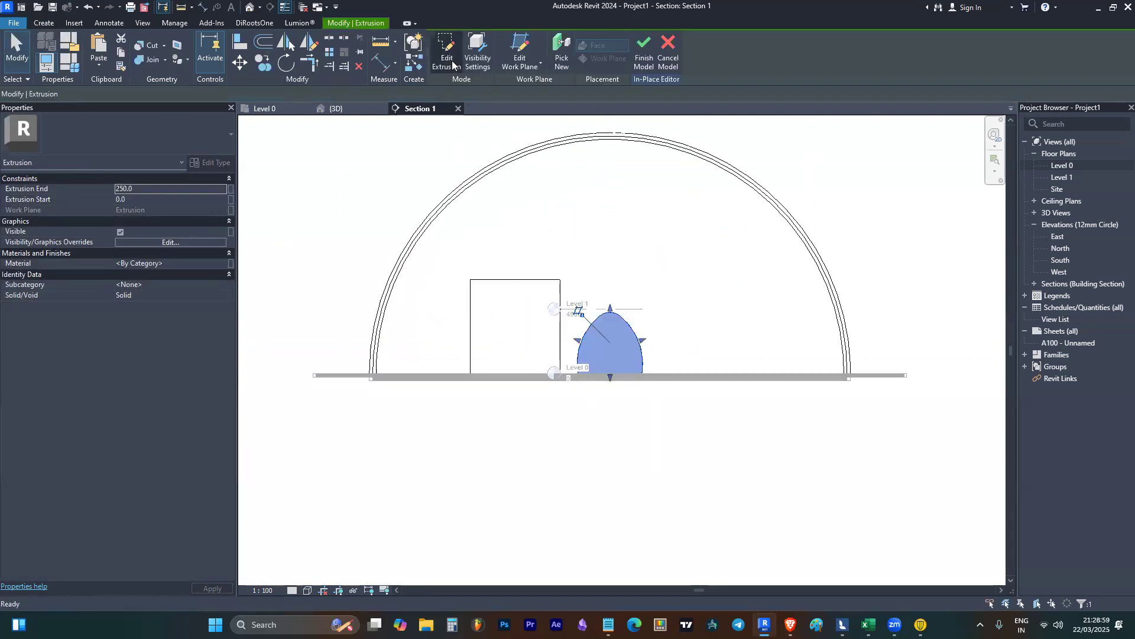
- Stretch the arch extrusion in 3D to about 11546 deep, running from inside the doorway out past the ring floor
click(249, 7)
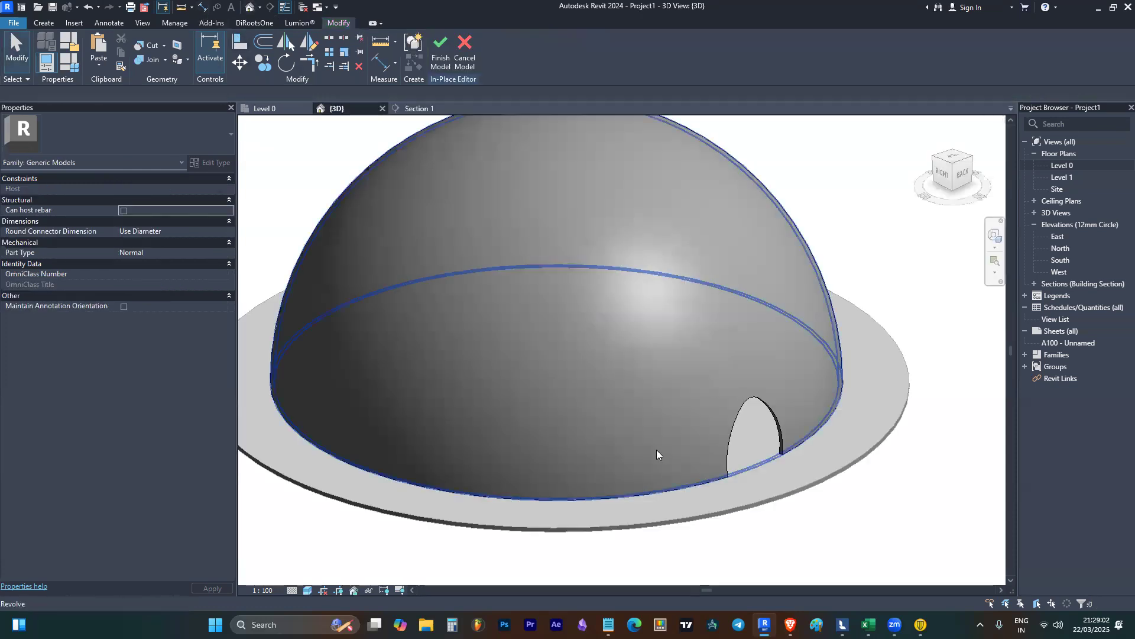
scroll(657, 455, down, 5)
shift+middle_drag(768, 455, 665, 343)
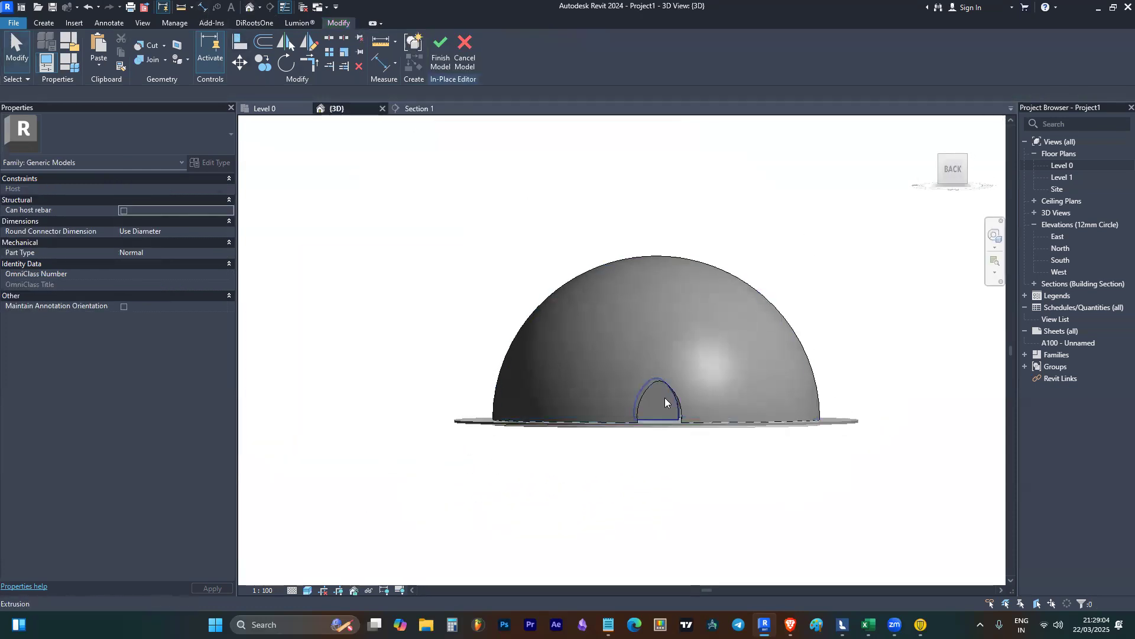
click(665, 397)
shift+middle_drag(629, 451, 662, 408)
drag(661, 404, 820, 516)
drag(652, 396, 736, 455)
scroll(763, 431, up, 3)
scroll(758, 361, up, 5)
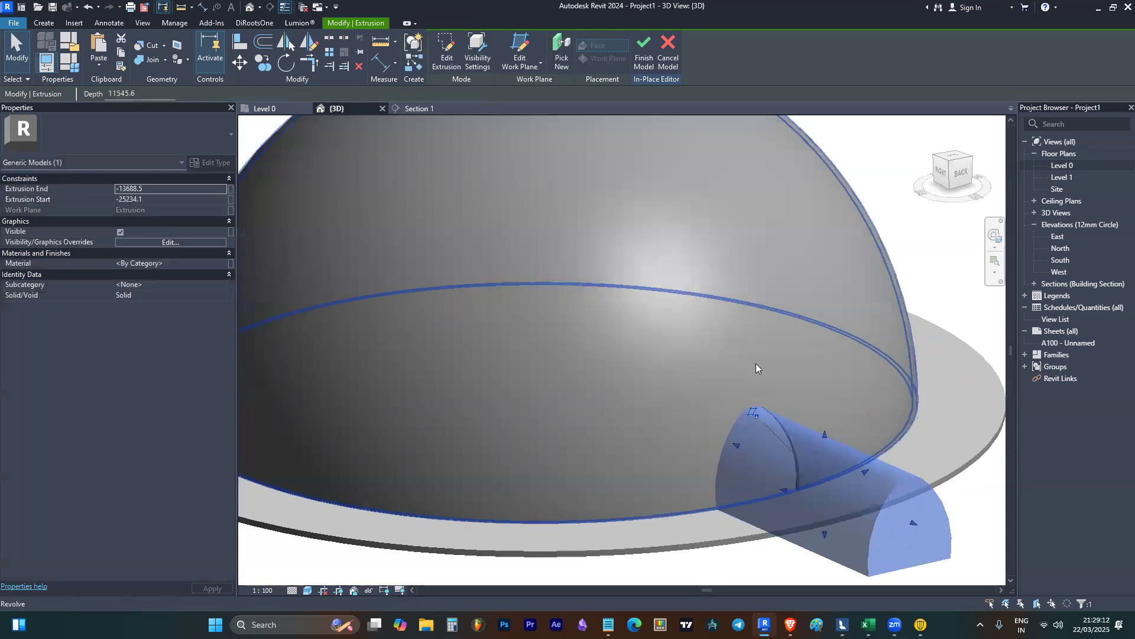
scroll(708, 290, down, 5)
shift+middle_drag(709, 290, 766, 387)
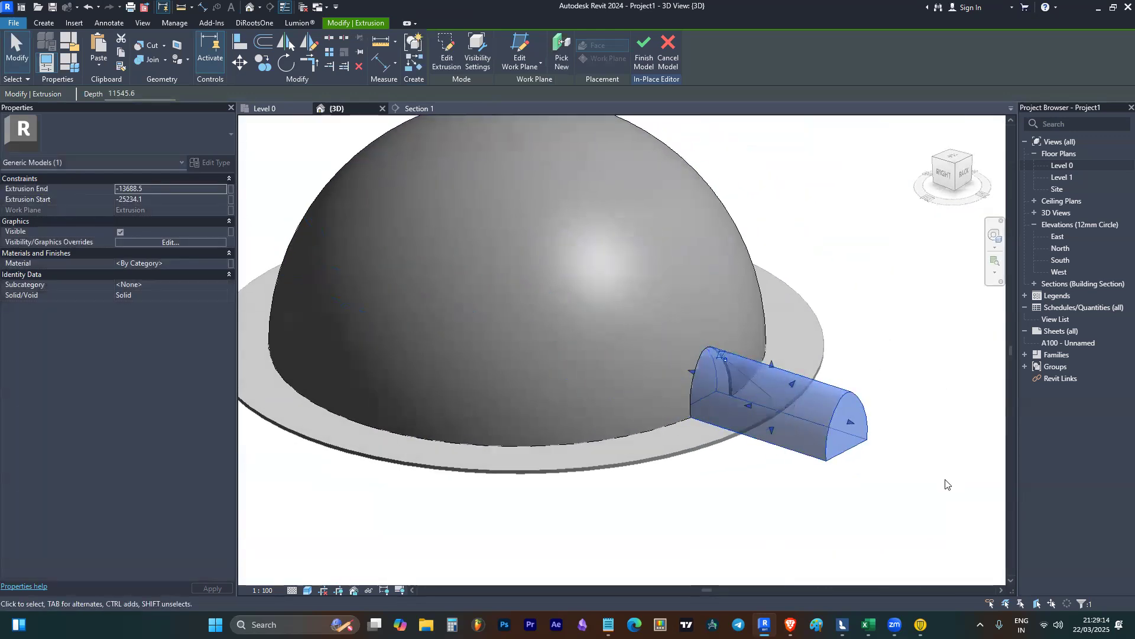
- Offset the arch extrusion's profile segments inward by 100 as copies, forming a thin arch-shaped ring, and finish the profile
click(946, 484)
scroll(756, 401, up, 3)
click(769, 405)
shift+middle_drag(636, 379, 790, 245)
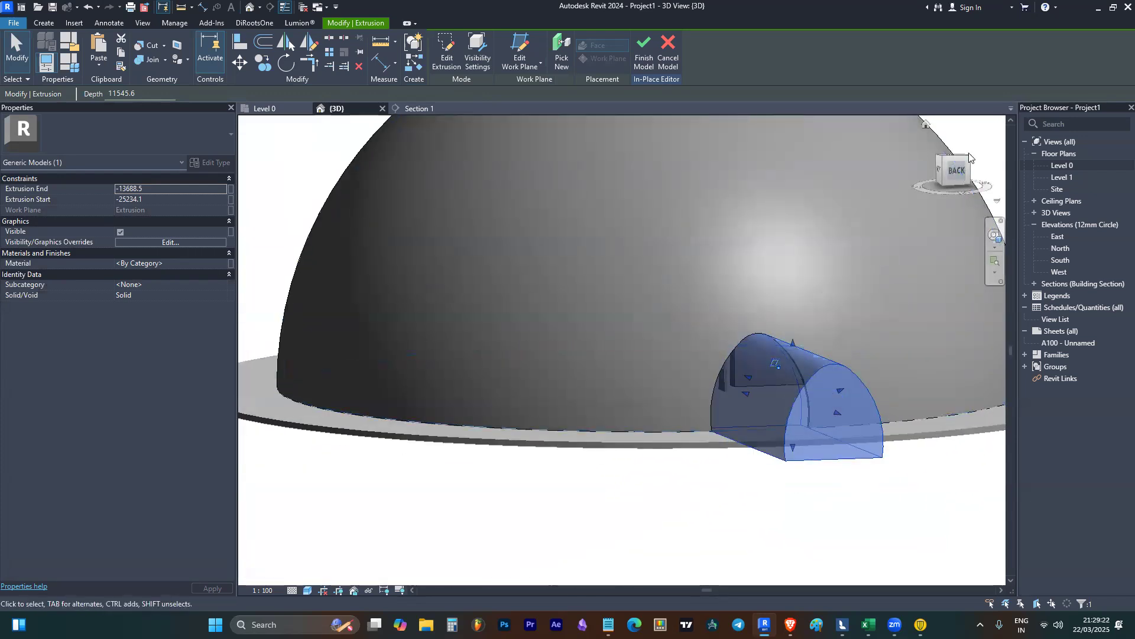
click(953, 172)
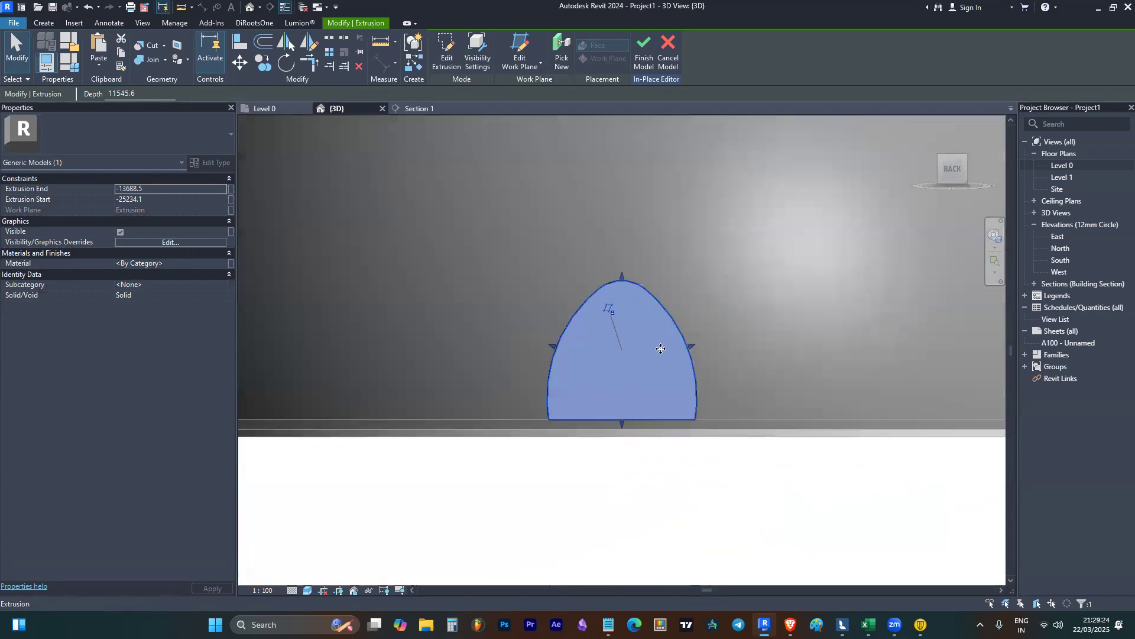
double_click(664, 347)
key(o)
key(f)
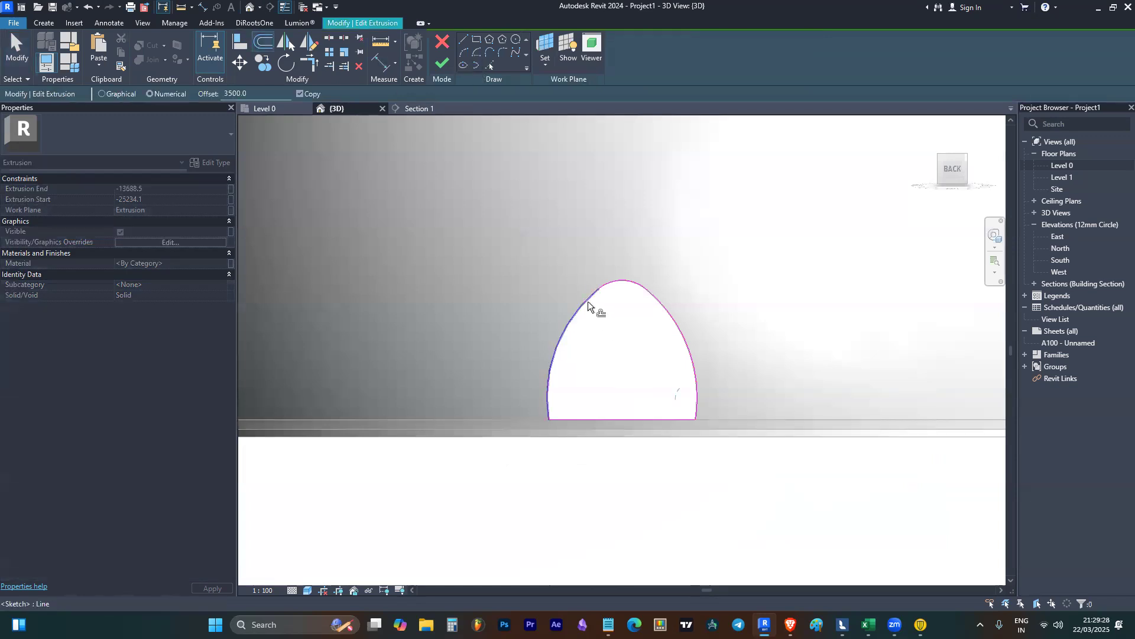
click(260, 93)
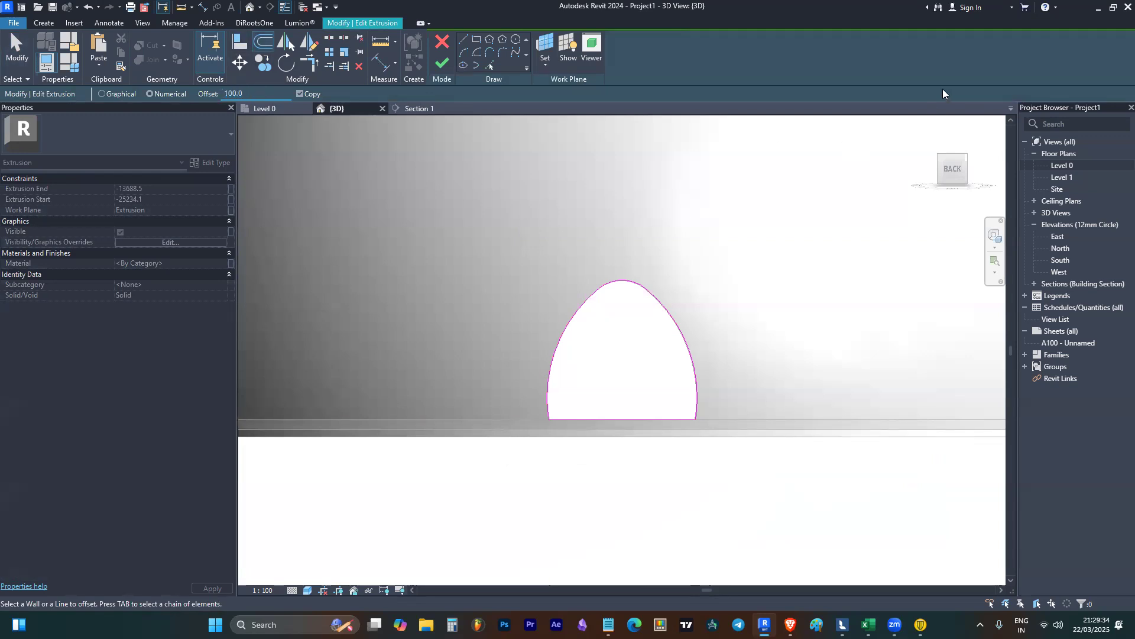
scroll(591, 305, up, 3)
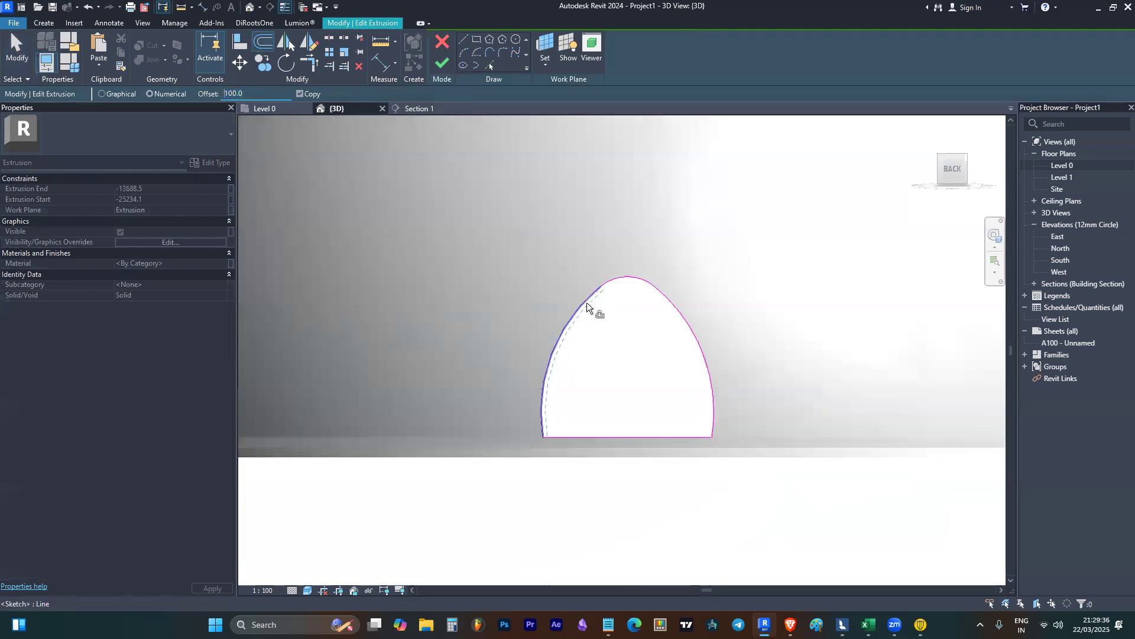
click(587, 307)
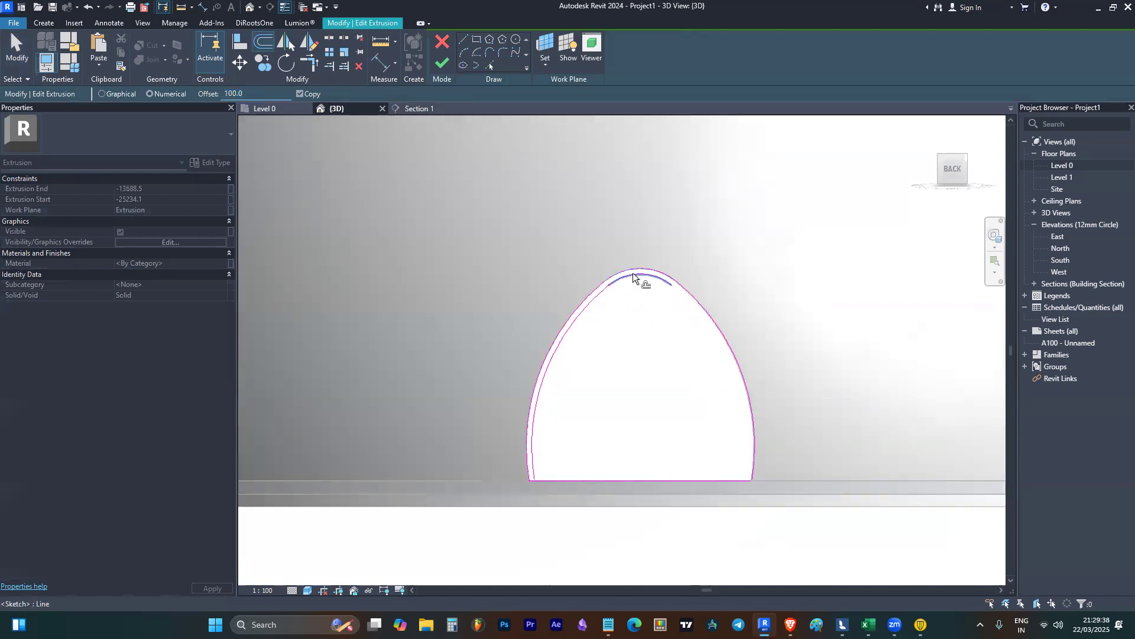
click(700, 306)
click(680, 480)
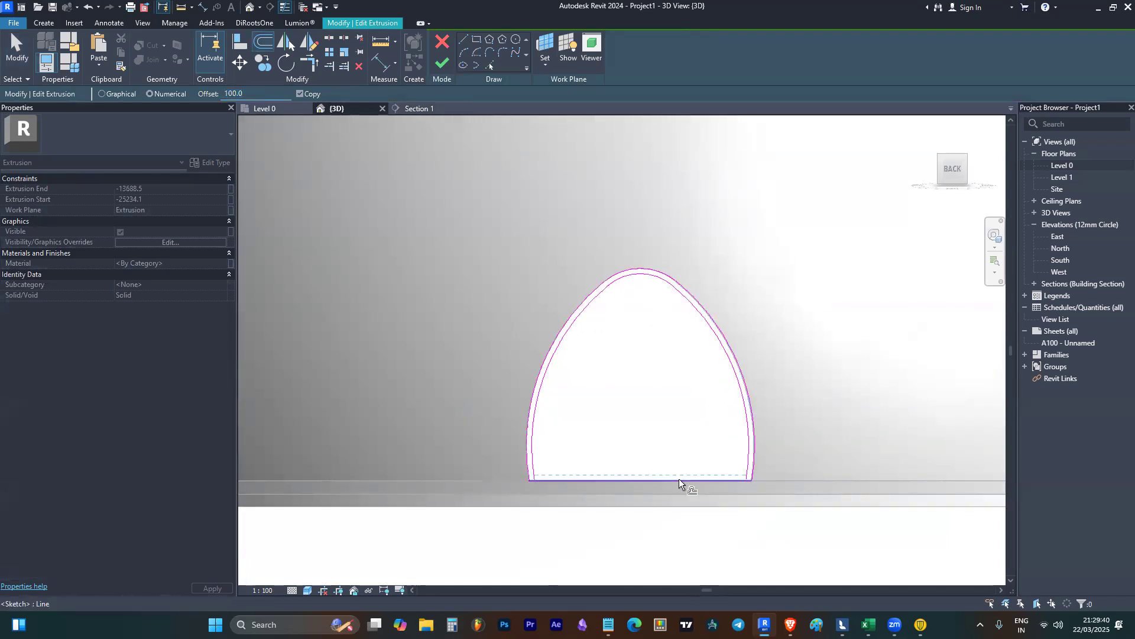
key(Escape)
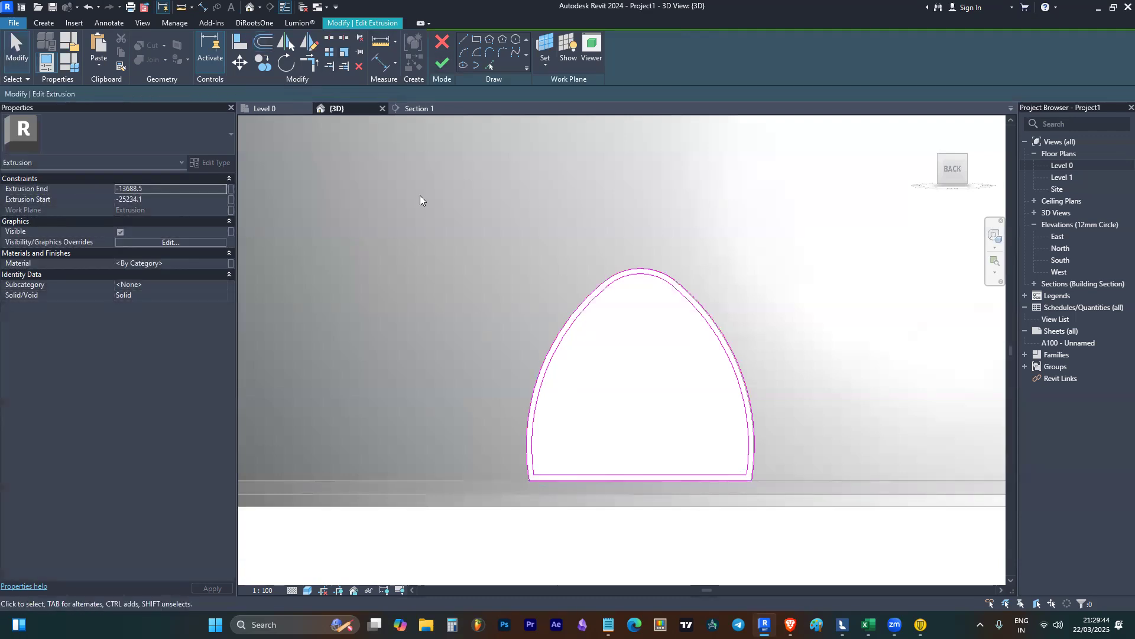
click(441, 63)
- Shorten the hollow arch extrusion in 3D to about 3124 deep, running from just inside the dome wall out over the ring floor
mouse_move(608, 342)
shift+middle_down()
mouse_move(600, 362)
mouse_move(684, 469)
mouse_move(740, 505)
shift+middle_up()
click(738, 500)
click(721, 365)
drag(769, 372, 514, 385)
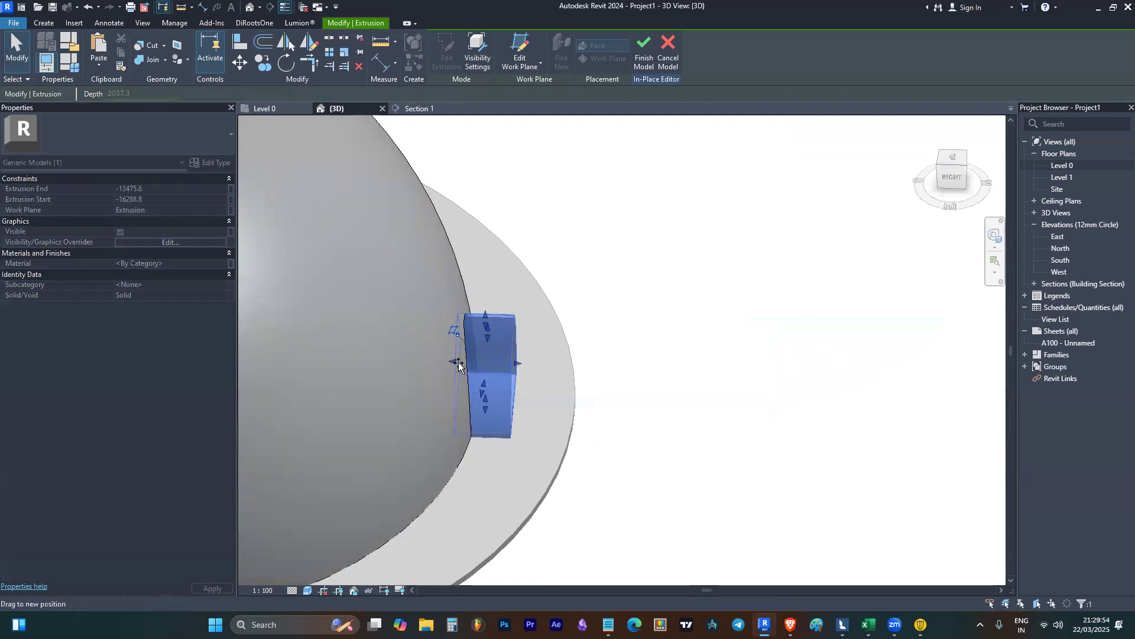
click(573, 430)
shift+middle_drag(818, 461, 836, 332)
scroll(482, 371, up, 2)
click(524, 366)
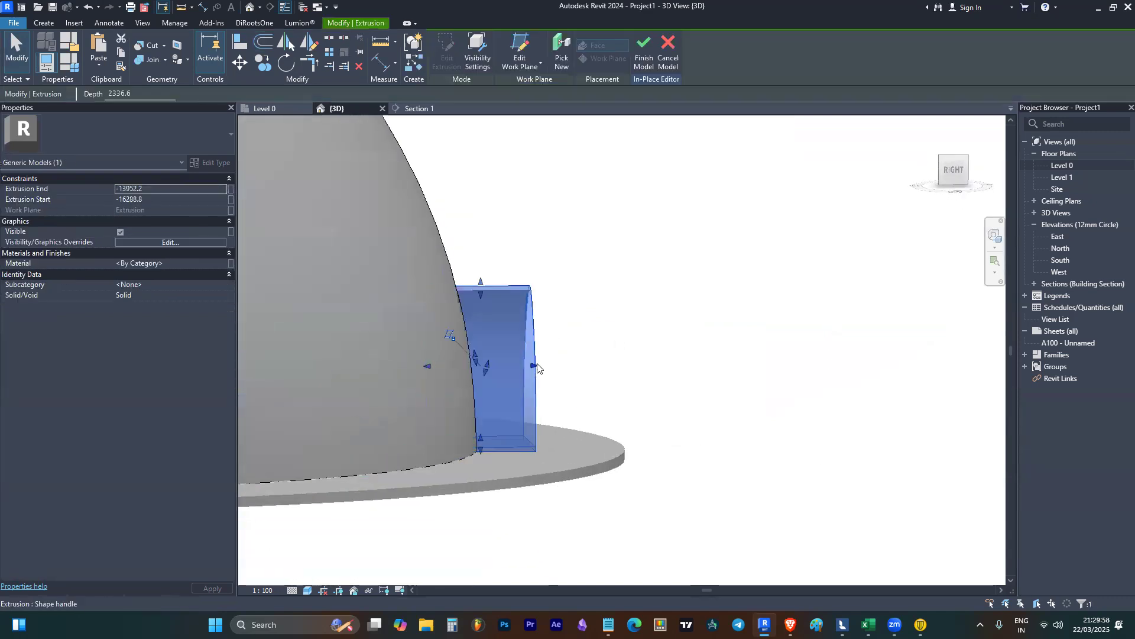
drag(524, 365, 567, 366)
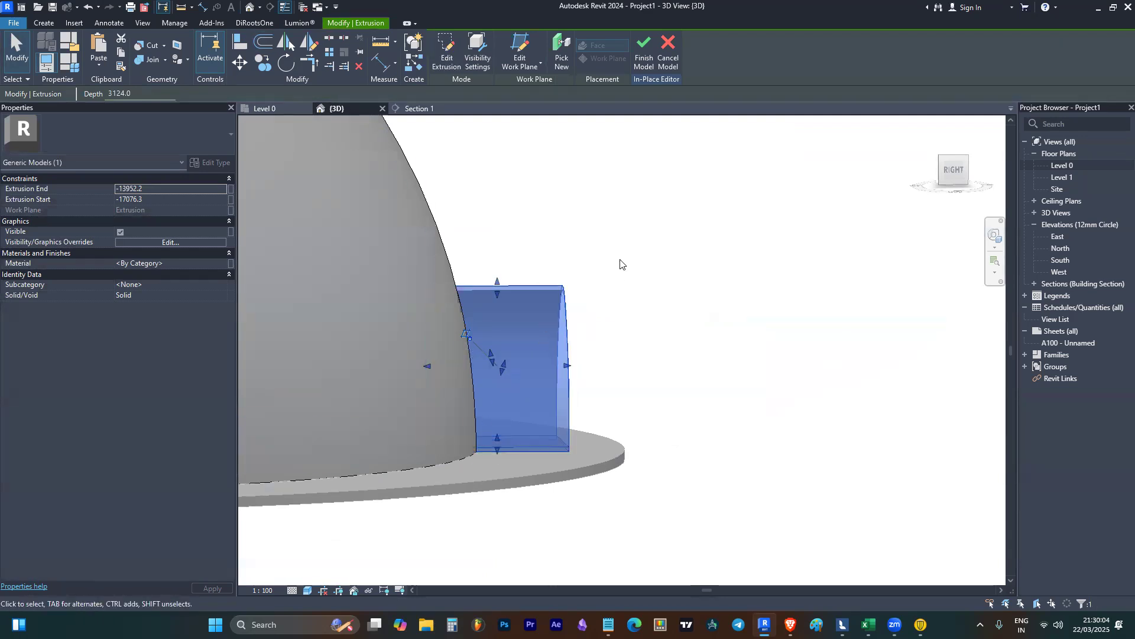
click(953, 171)
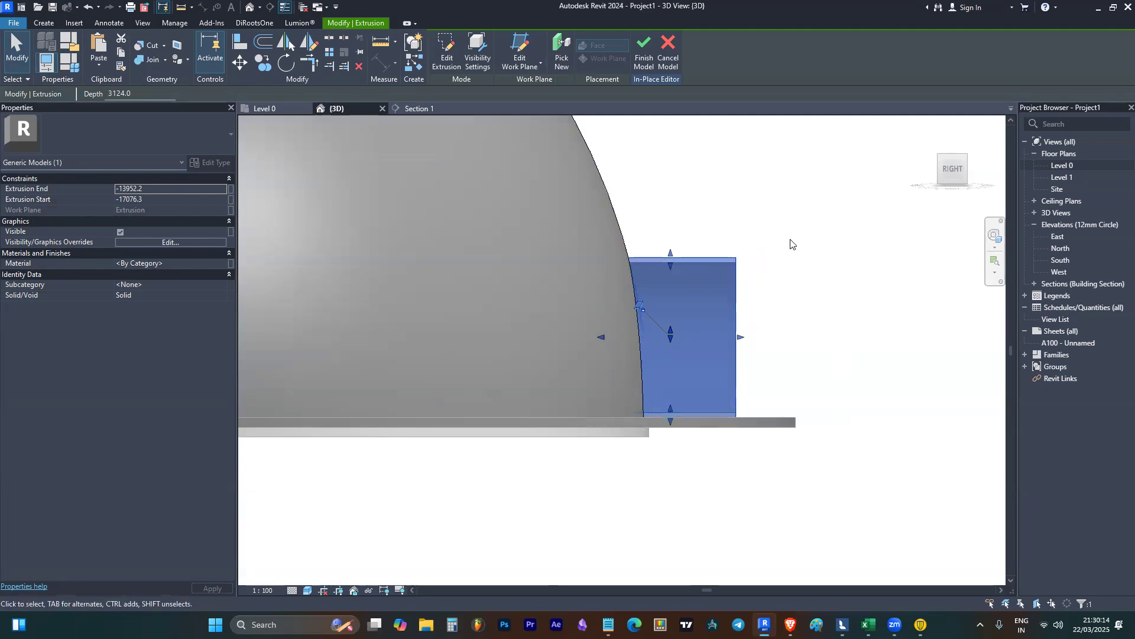
- Open the Level 0 floor plan
double_click(1076, 167)
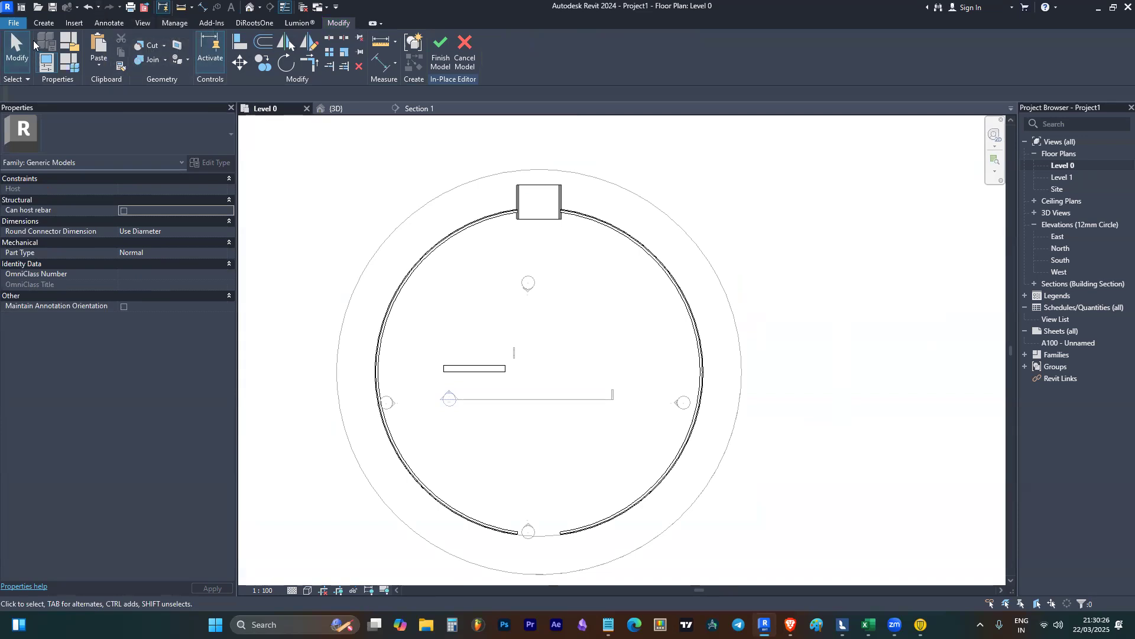
click(51, 19)
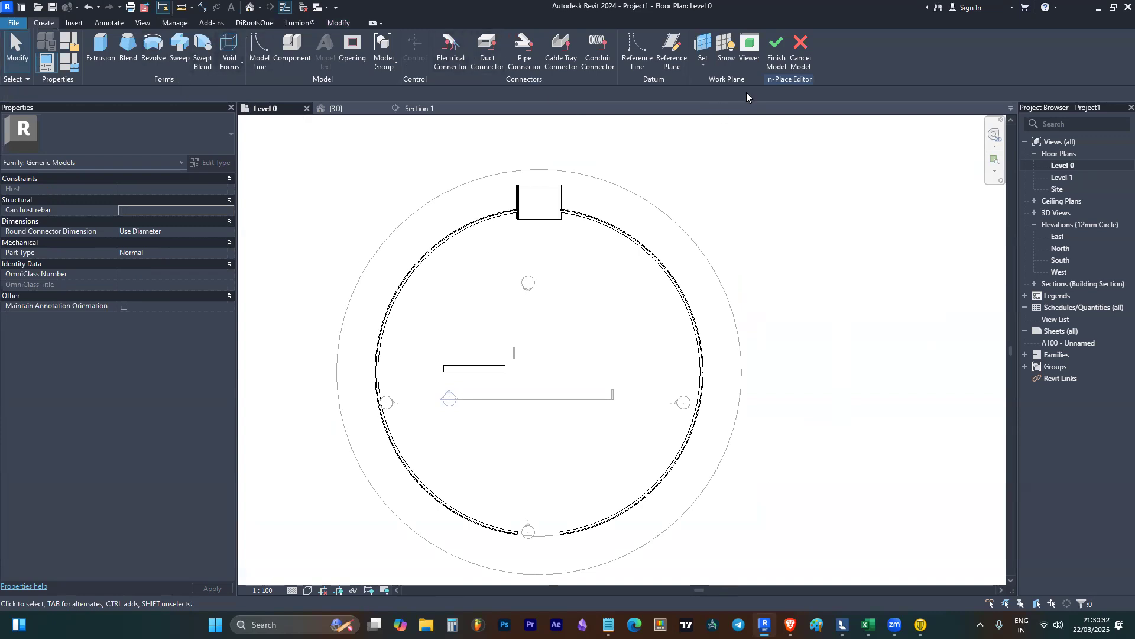
click(519, 187)
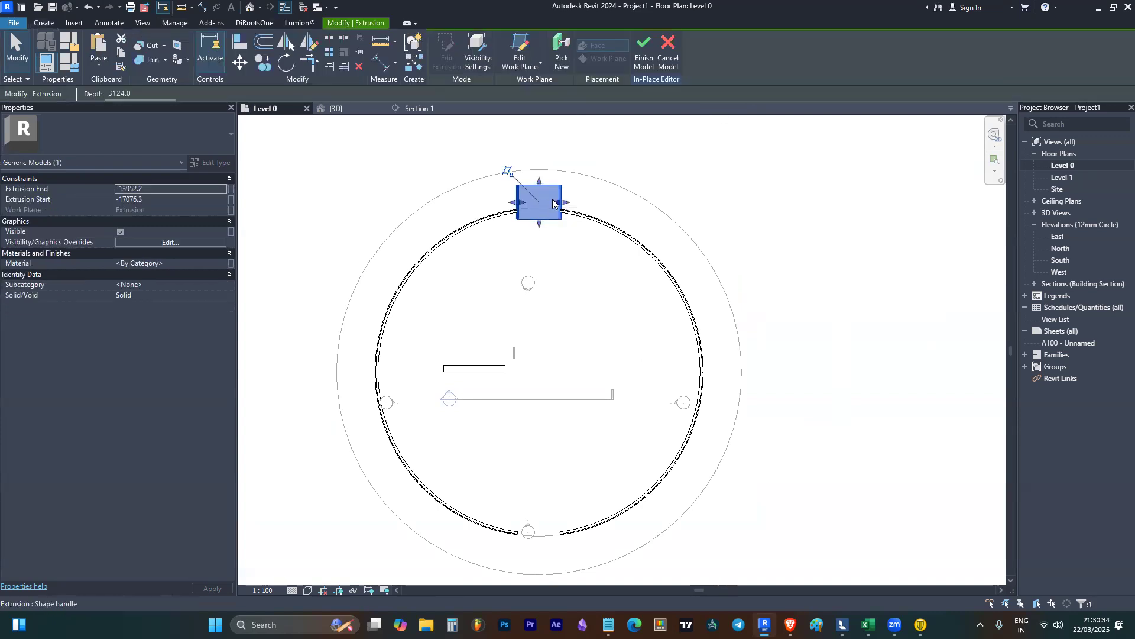
click(520, 357)
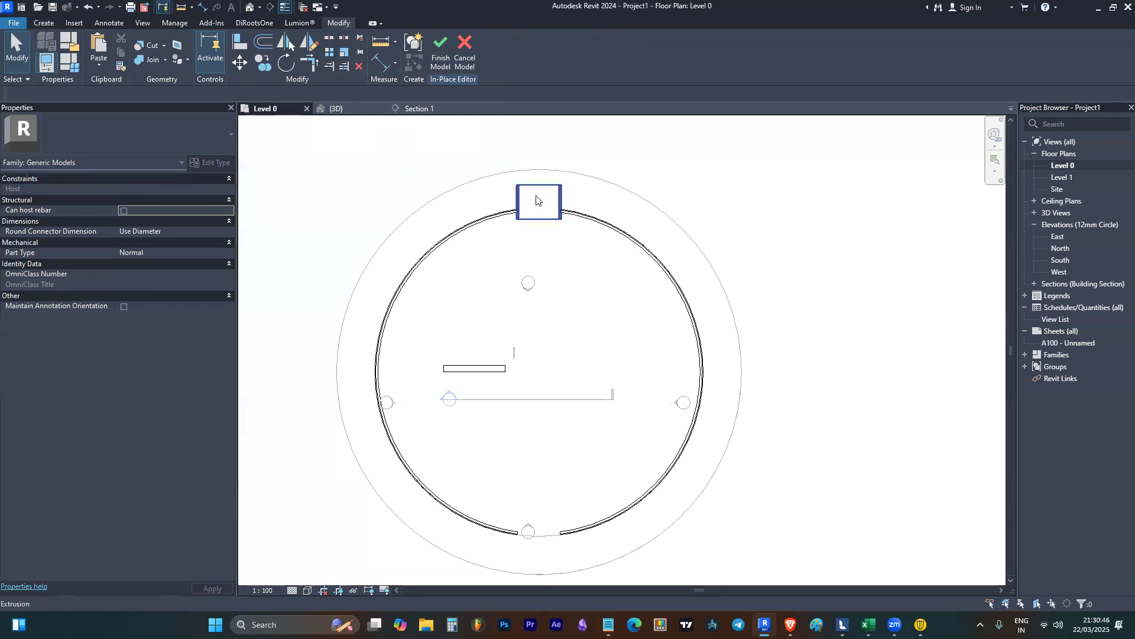
- Try to move the narrow rectangular extrusion inside the dome towards the arch entrance and undo the move
click(467, 367)
drag(486, 366, 626, 241)
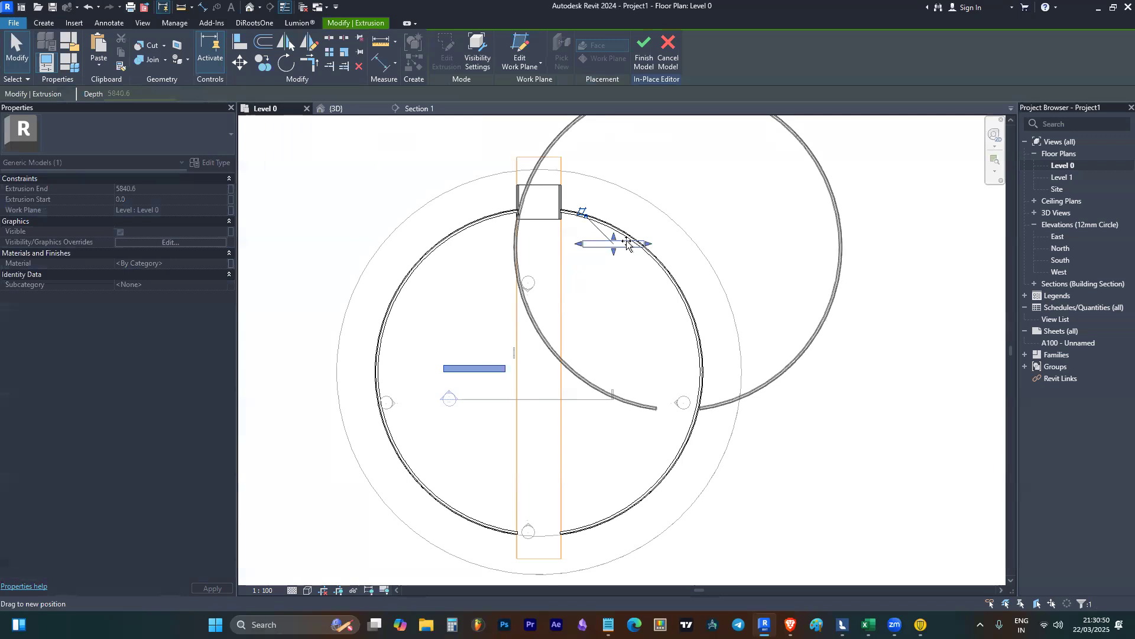
key(ctrl+z)
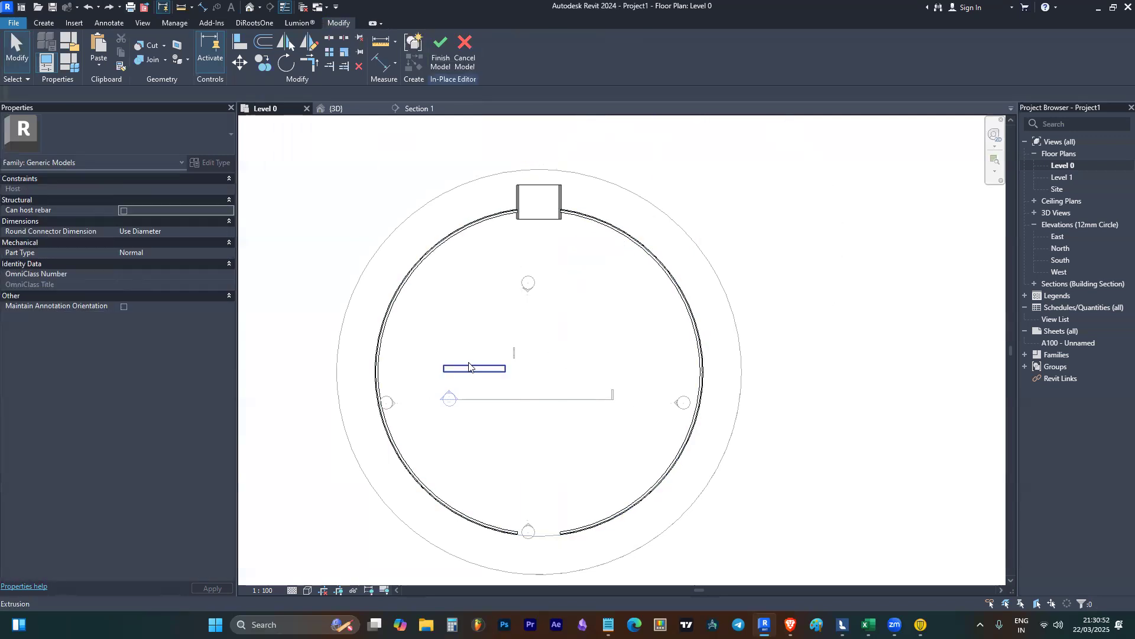
click(487, 366)
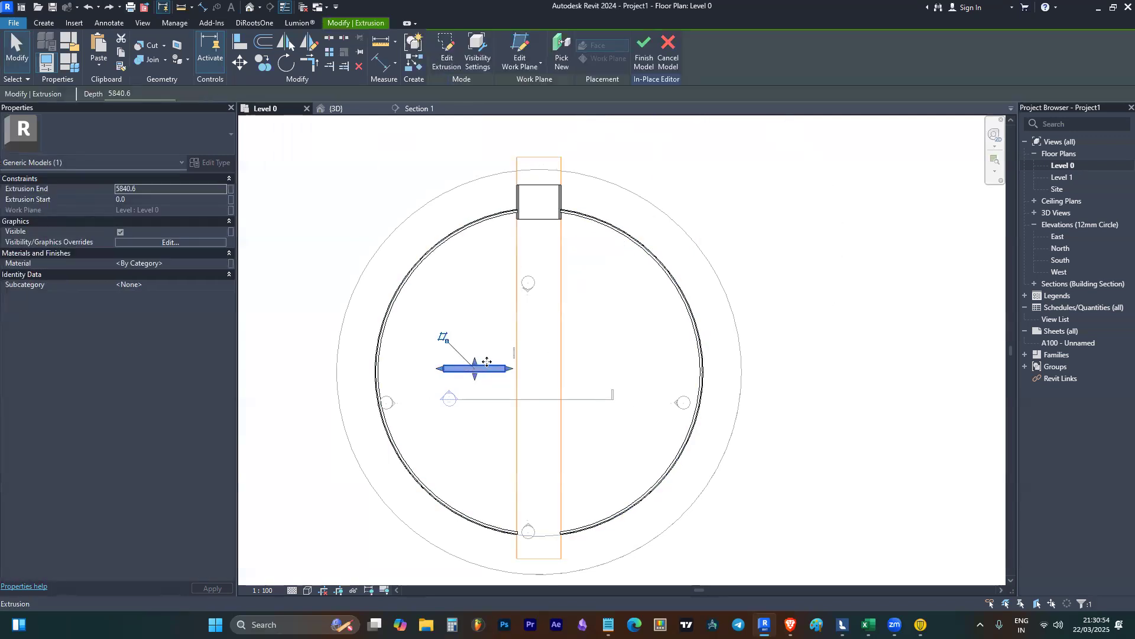
key(Escape)
- Add a rectangle about 400 by 4400 beside the arch entrance to the profile of the narrow rectangular extrusion
click(482, 366)
double_click(486, 363)
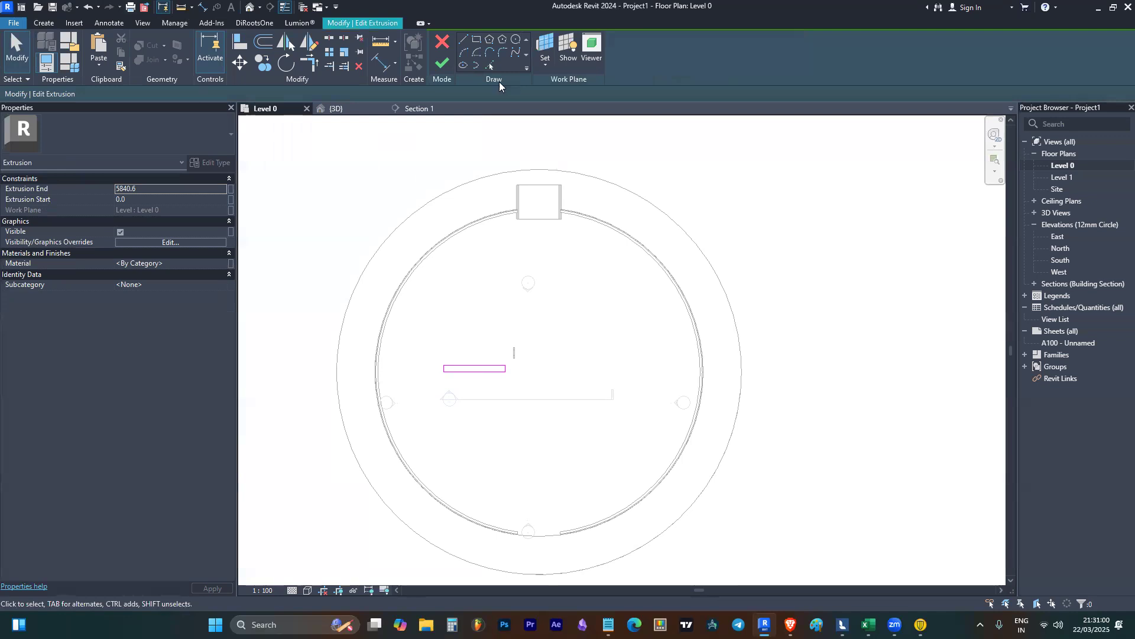
click(476, 39)
scroll(571, 184, up, 1)
click(568, 179)
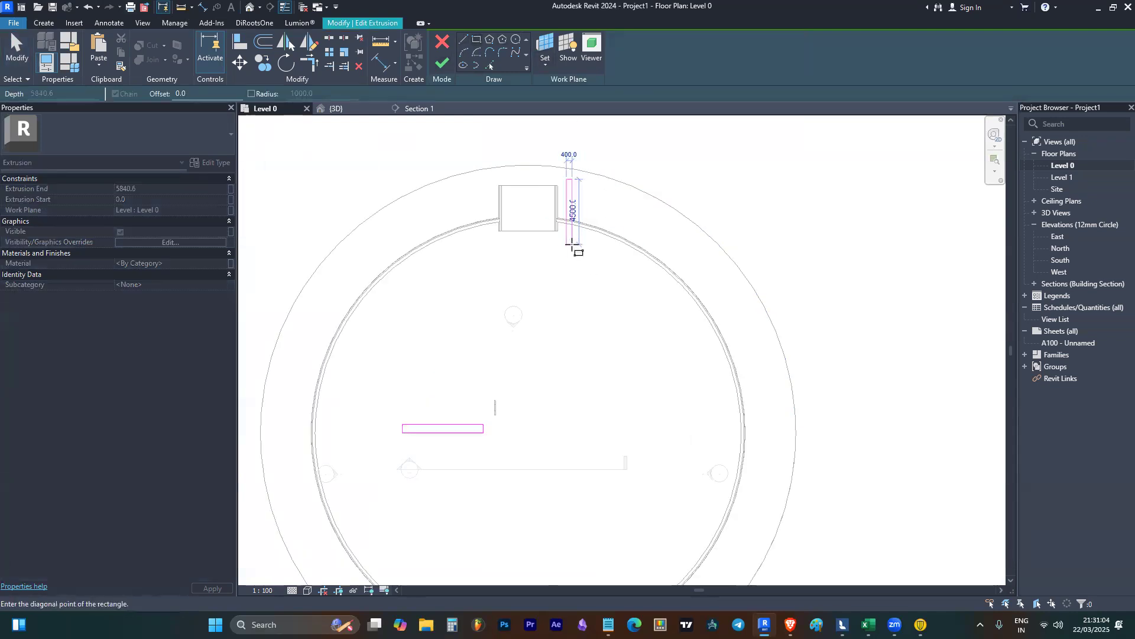
click(572, 243)
key(Escape)
scroll(577, 218, up, 2)
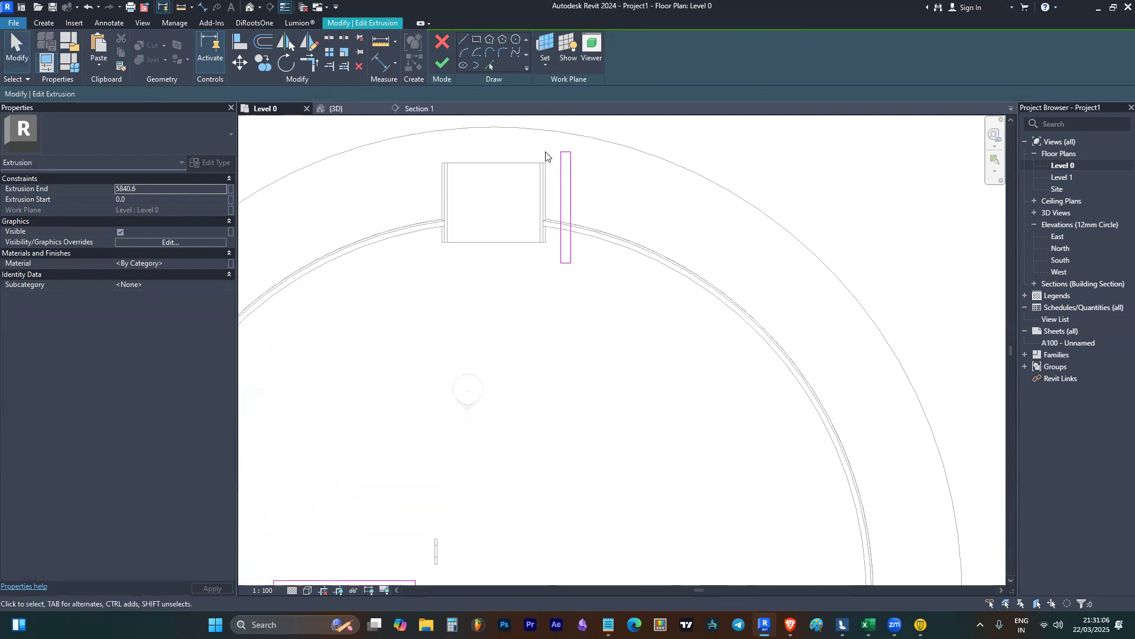
- Reposition the short edges of the new rectangle so it runs from the dome wall into the interior, and finish the profile
scroll(550, 157, up, 2)
click(570, 152)
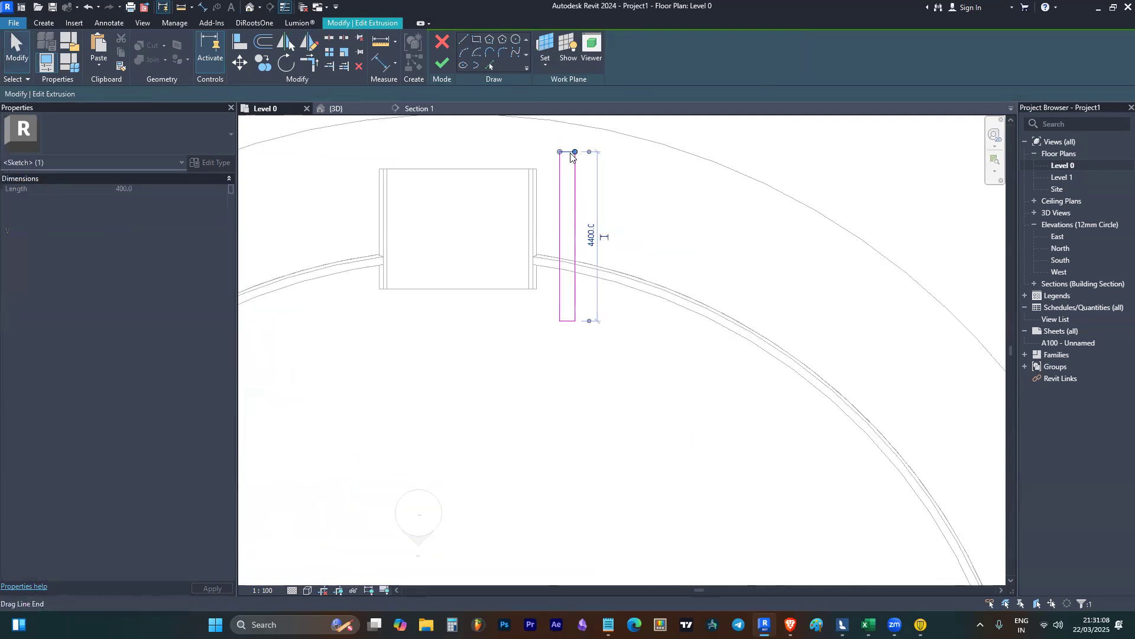
scroll(570, 153, up, 2)
drag(565, 151, 565, 502)
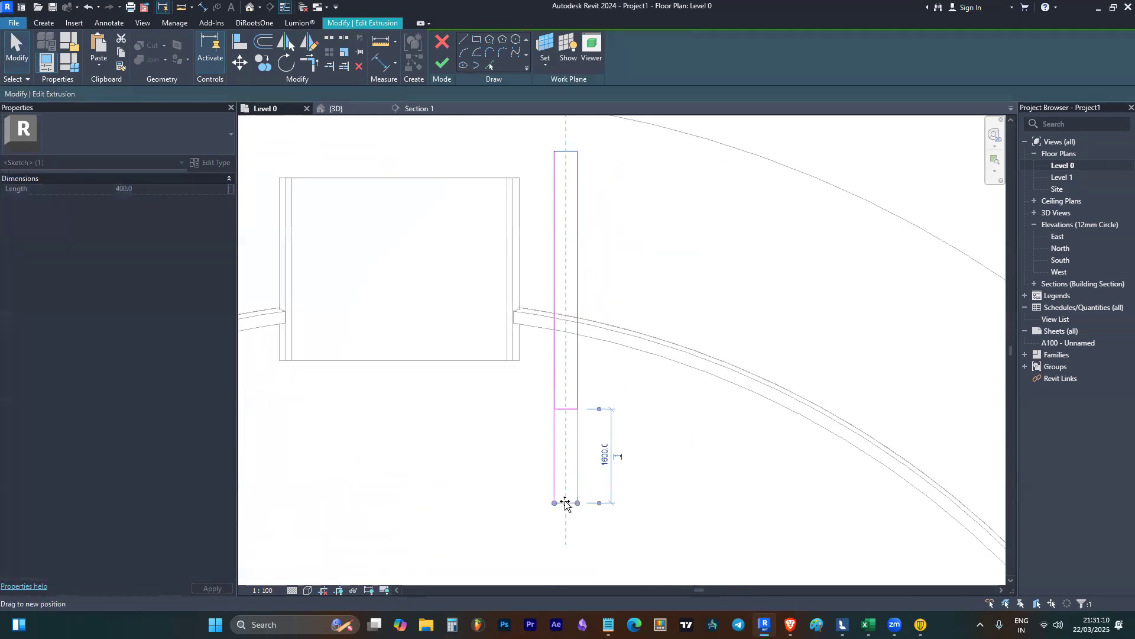
scroll(556, 429, up, 2)
click(576, 394)
drag(577, 393, 573, 214)
scroll(562, 331, down, 4)
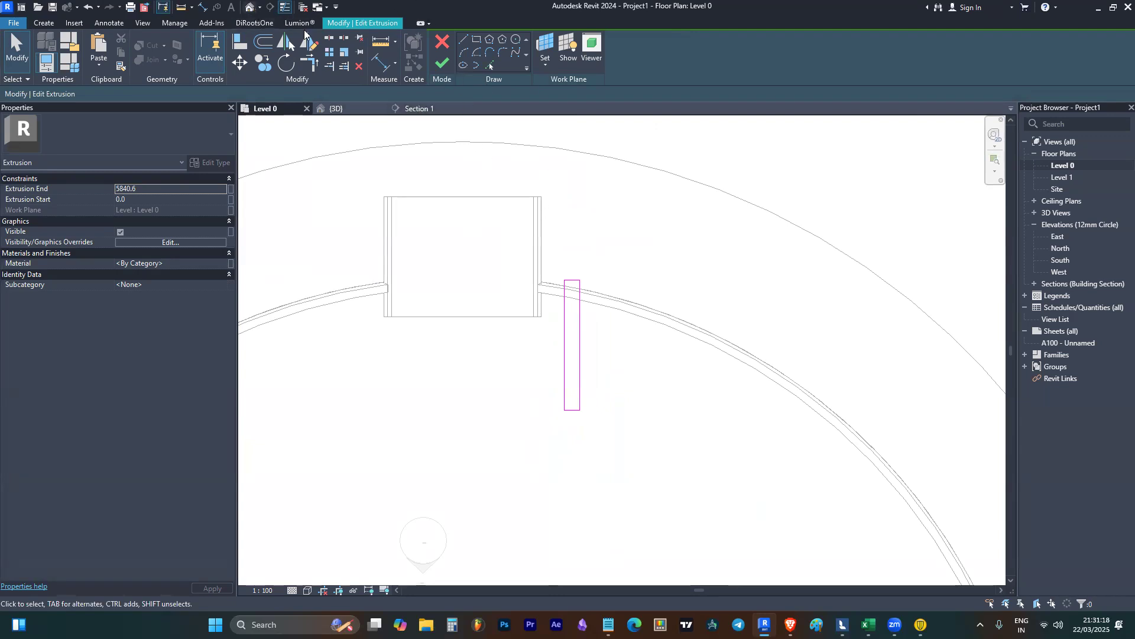
click(441, 64)
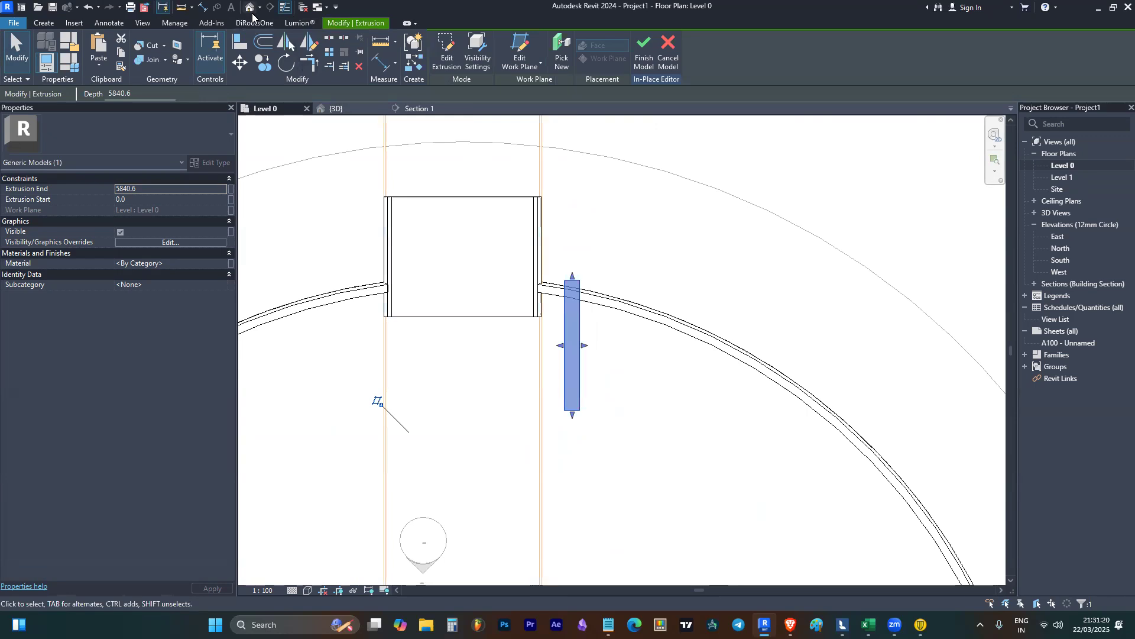
- In the 3D view, start a new solid extrusion with its work plane picked on the side face of the upright block beside the arch entrance
click(251, 7)
click(639, 196)
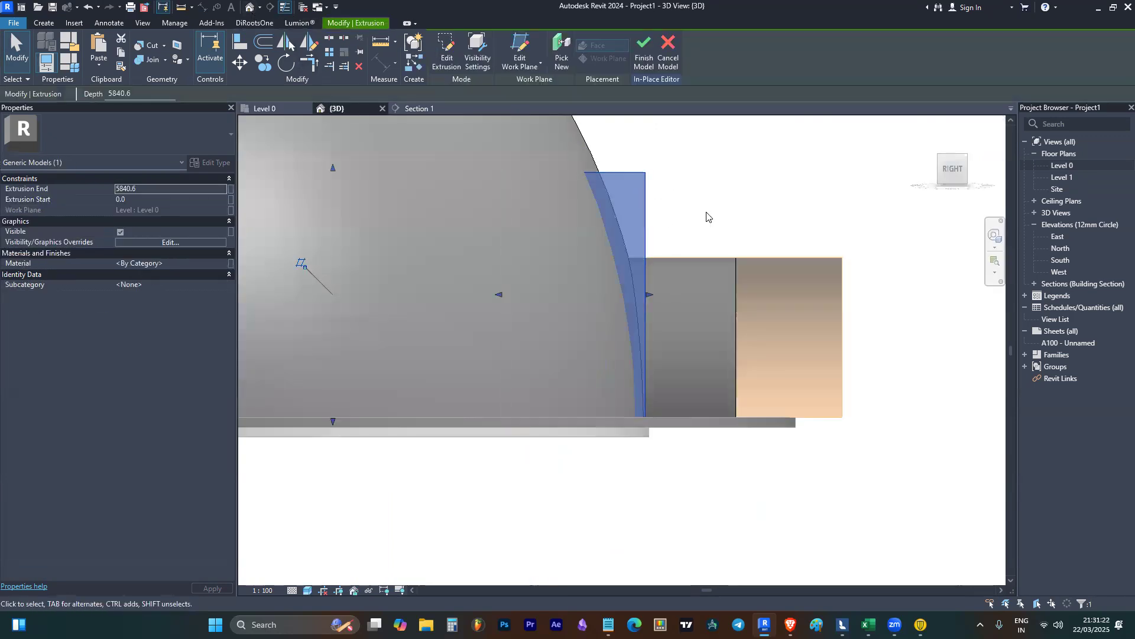
scroll(709, 213, down, 3)
click(754, 251)
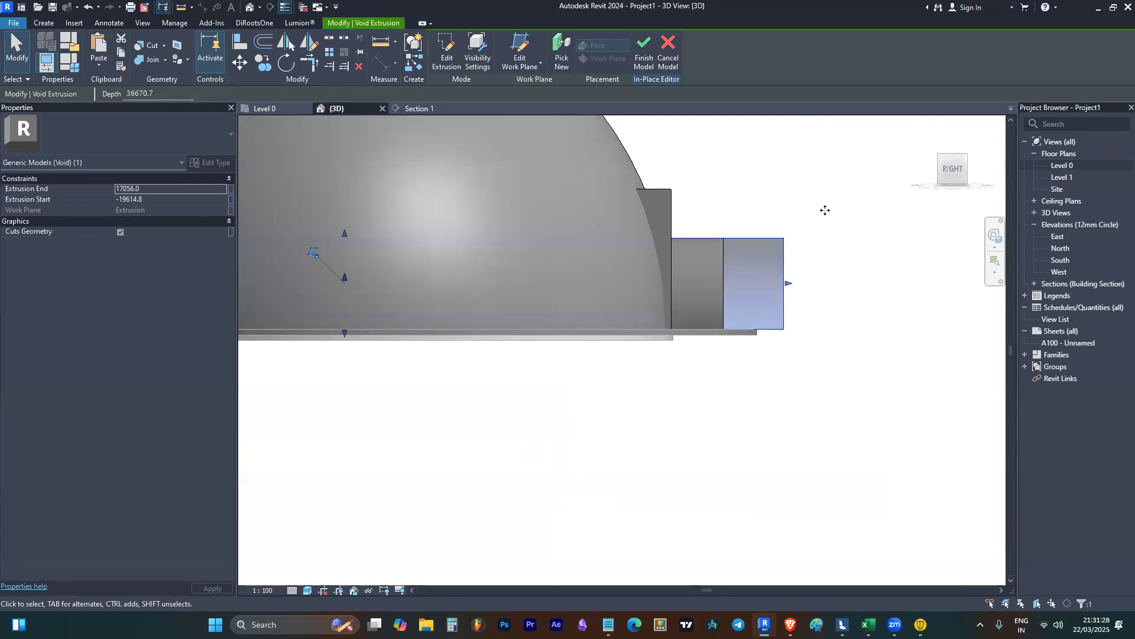
click(308, 157)
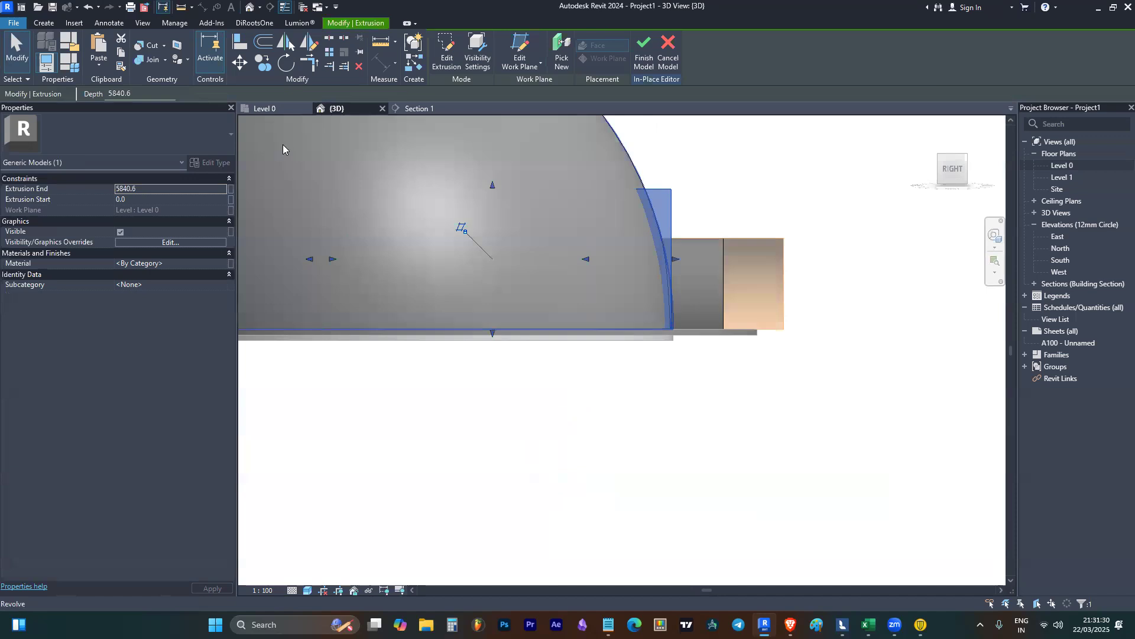
click(43, 22)
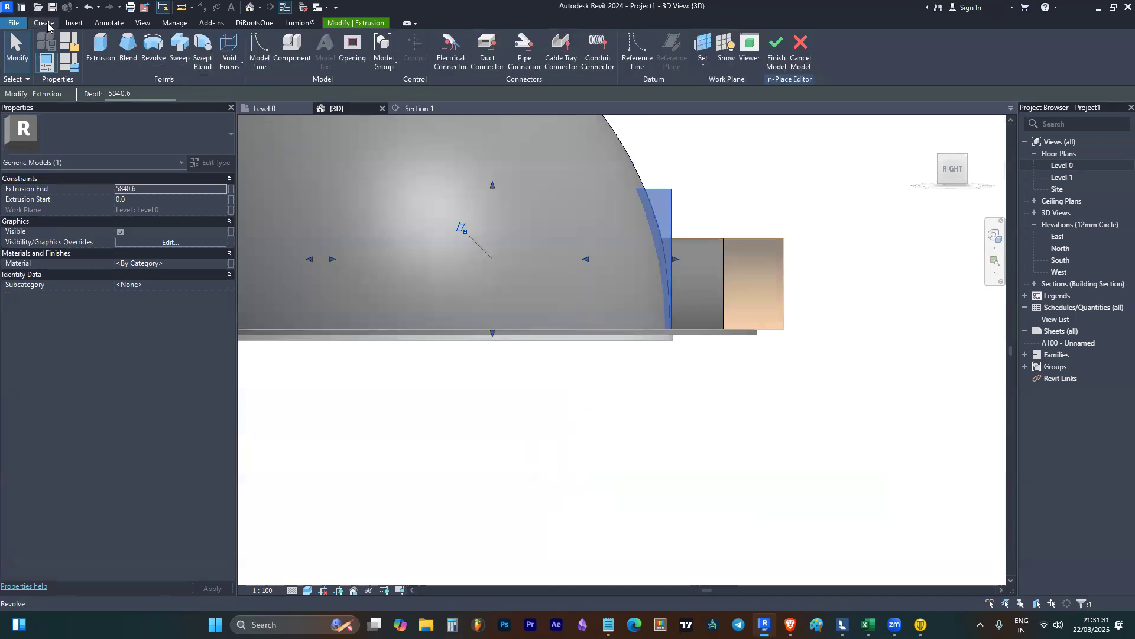
click(110, 54)
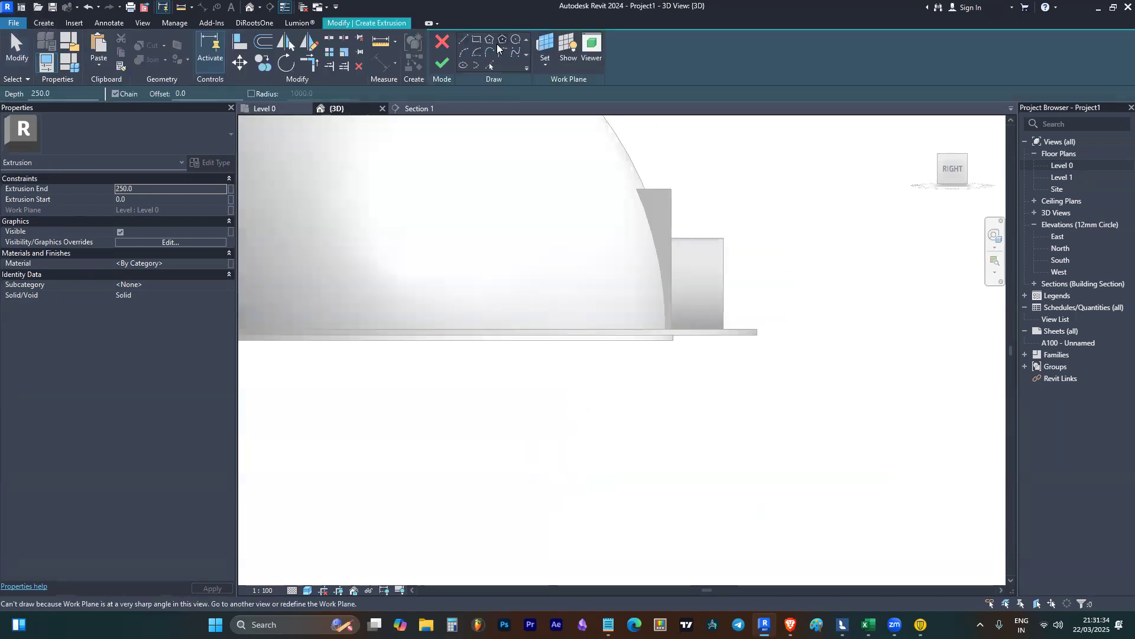
click(538, 41)
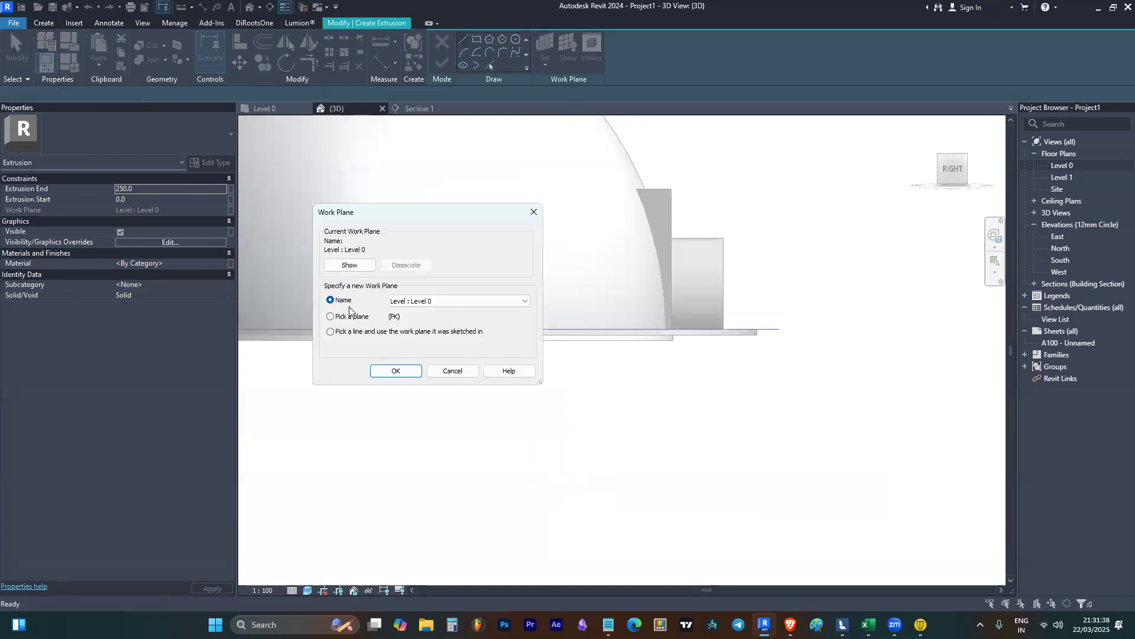
click(395, 371)
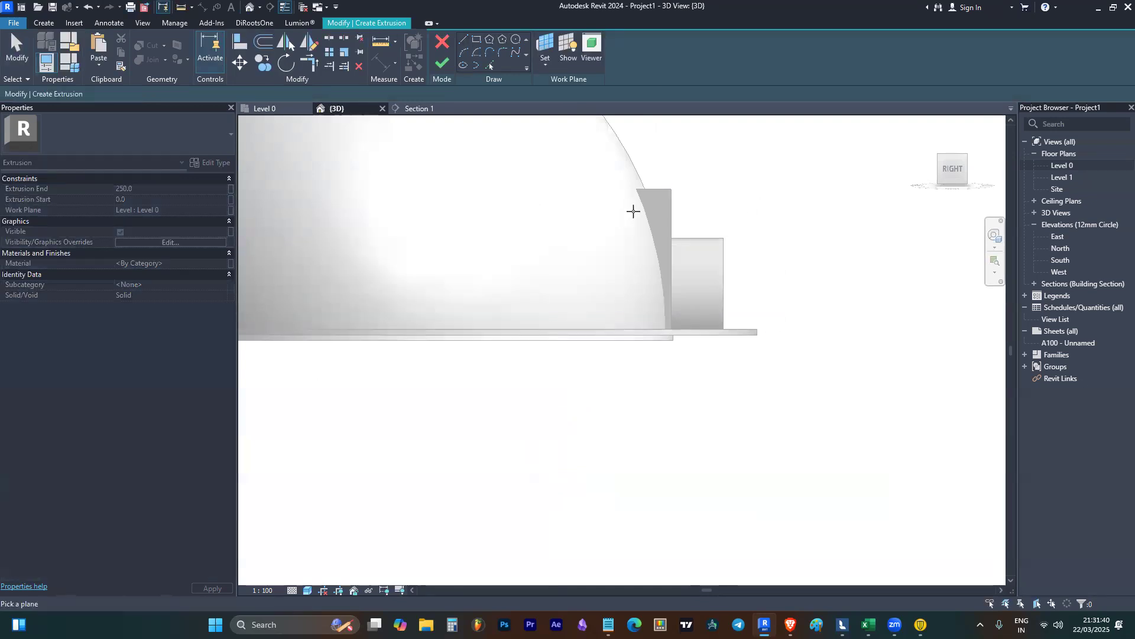
click(639, 294)
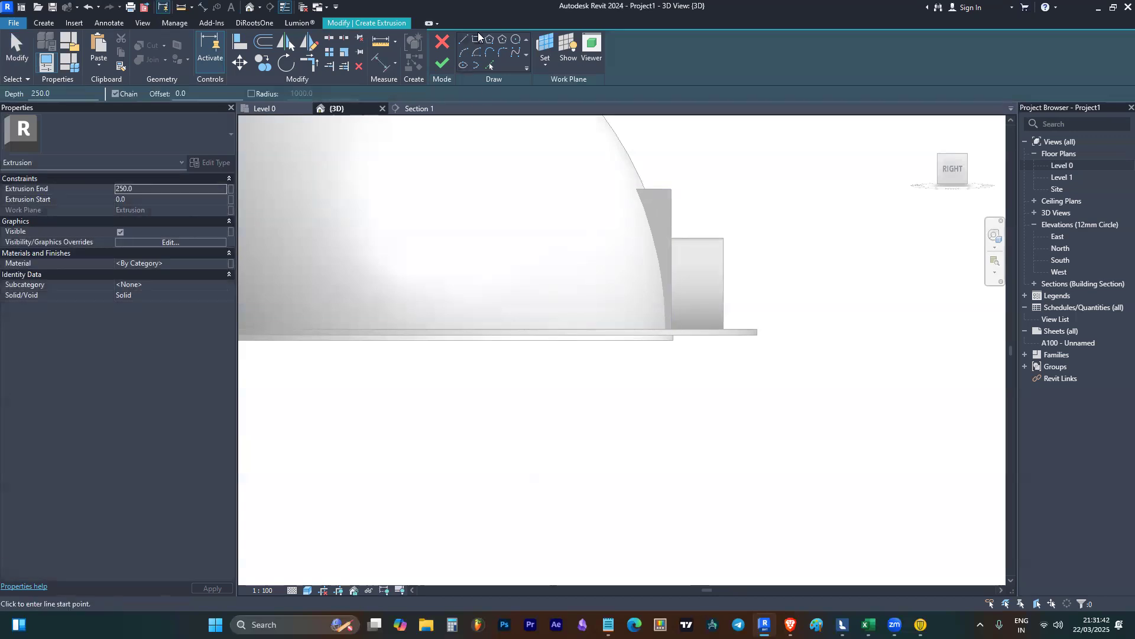
scroll(664, 296, up, 3)
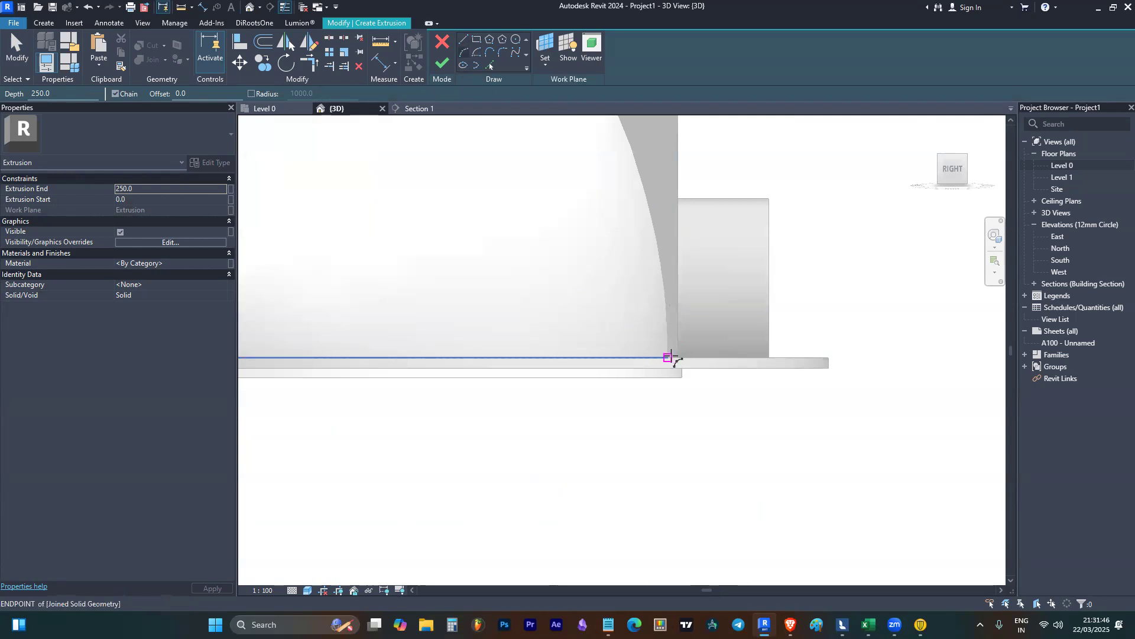
click(679, 357)
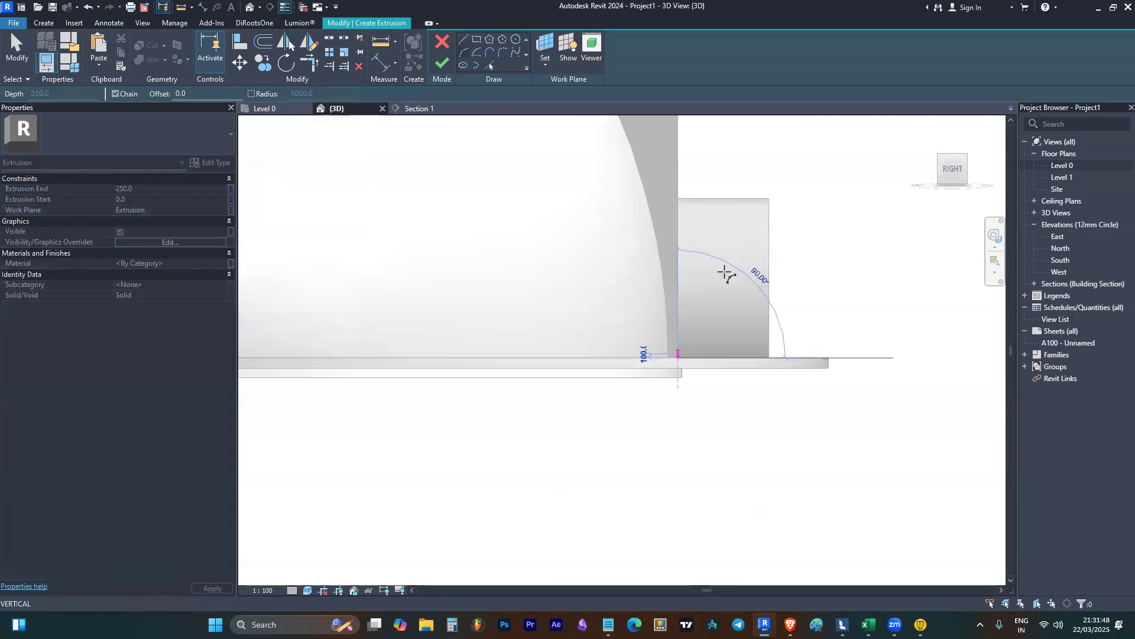
click(746, 201)
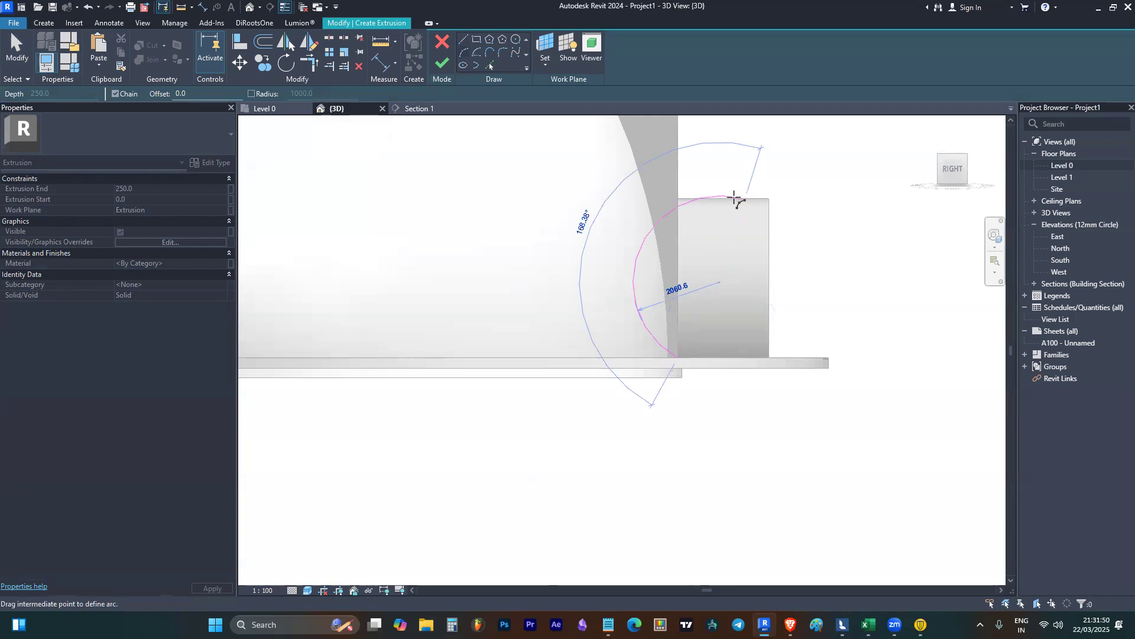
key(Escape)
- Sketch two chained arcs of about 4570 and 1100 radius from the block's base, rising over the arch entrance and curving down beyond it
click(676, 357)
click(748, 202)
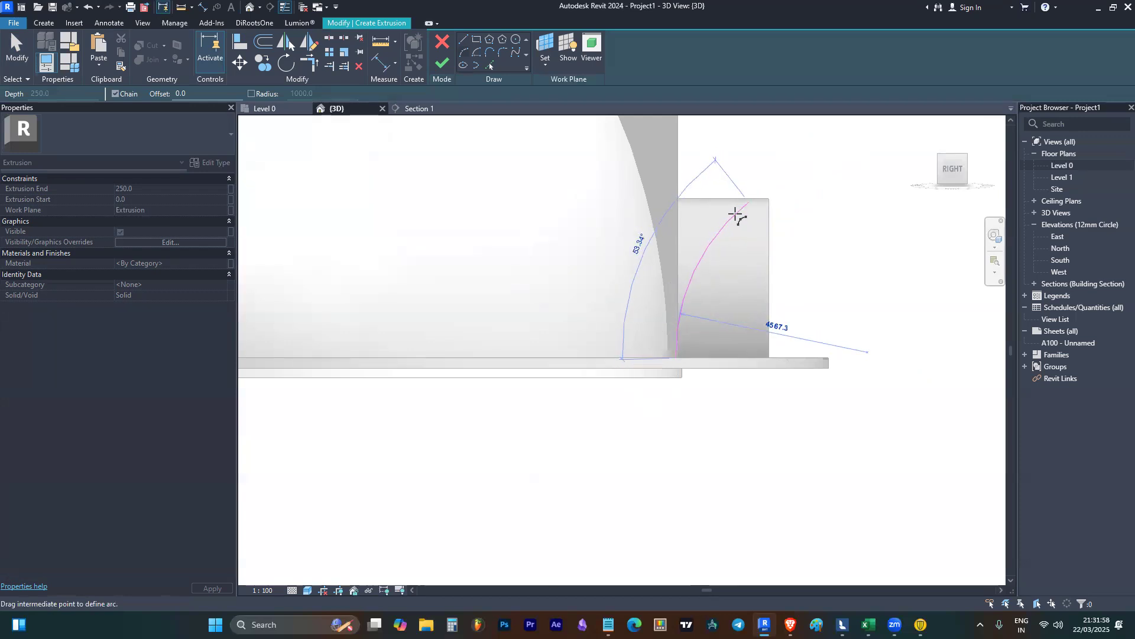
click(735, 216)
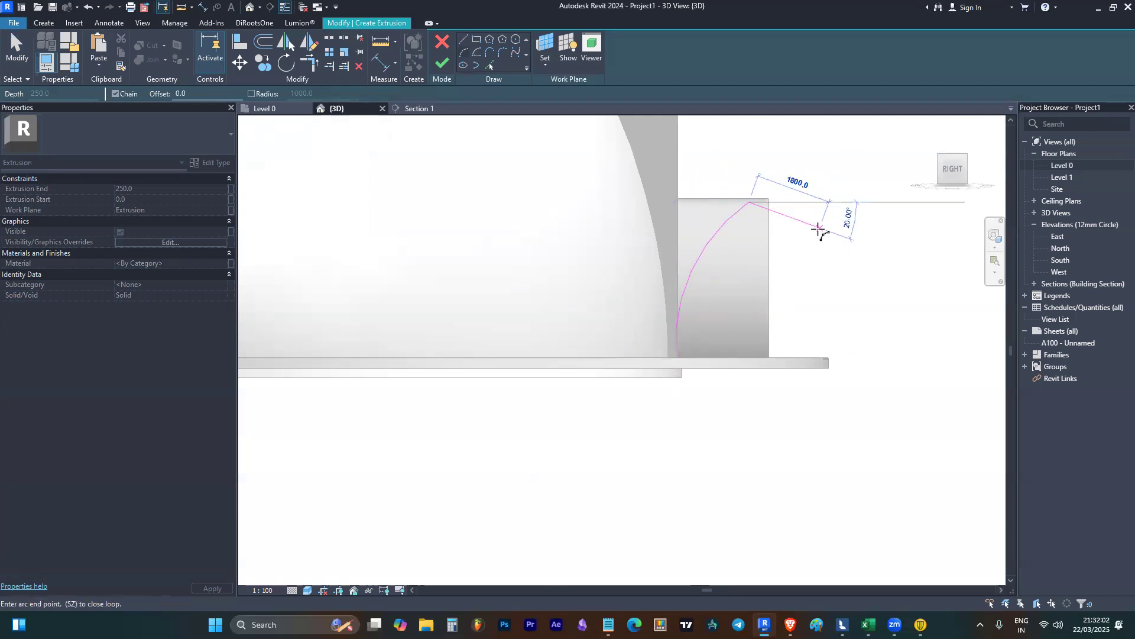
click(819, 254)
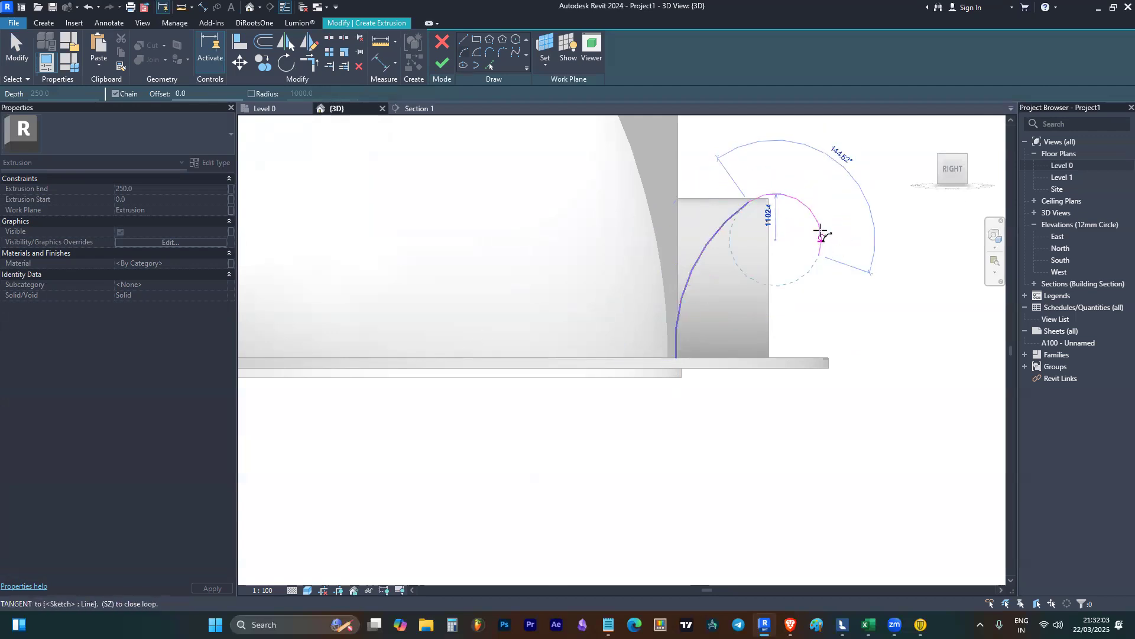
click(769, 194)
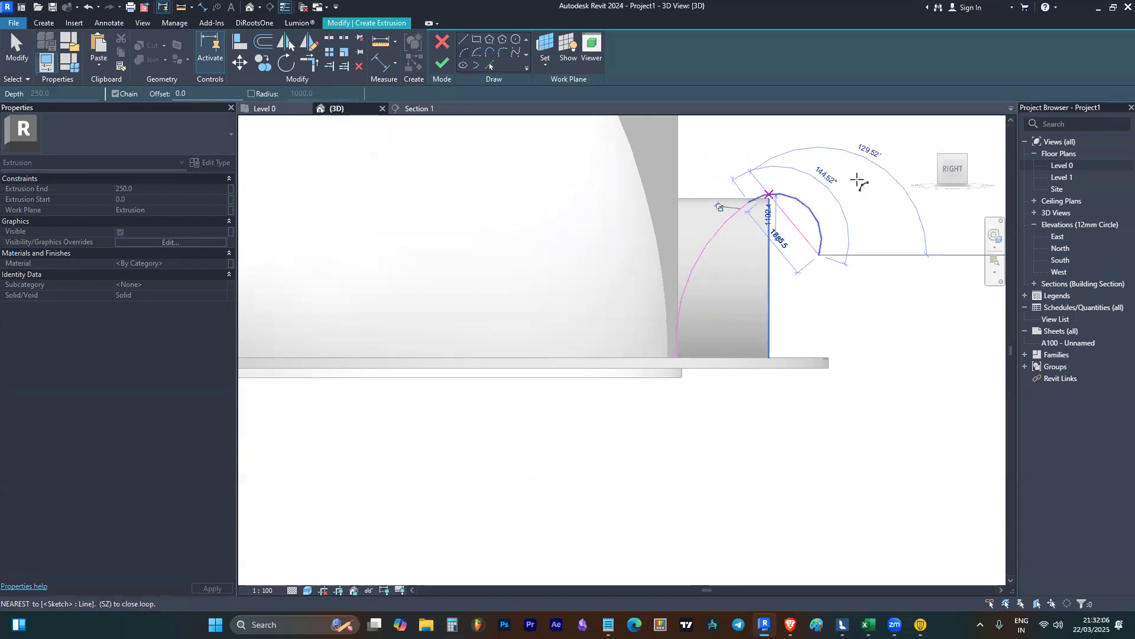
key(Escape)
key(Escape)
click(777, 249)
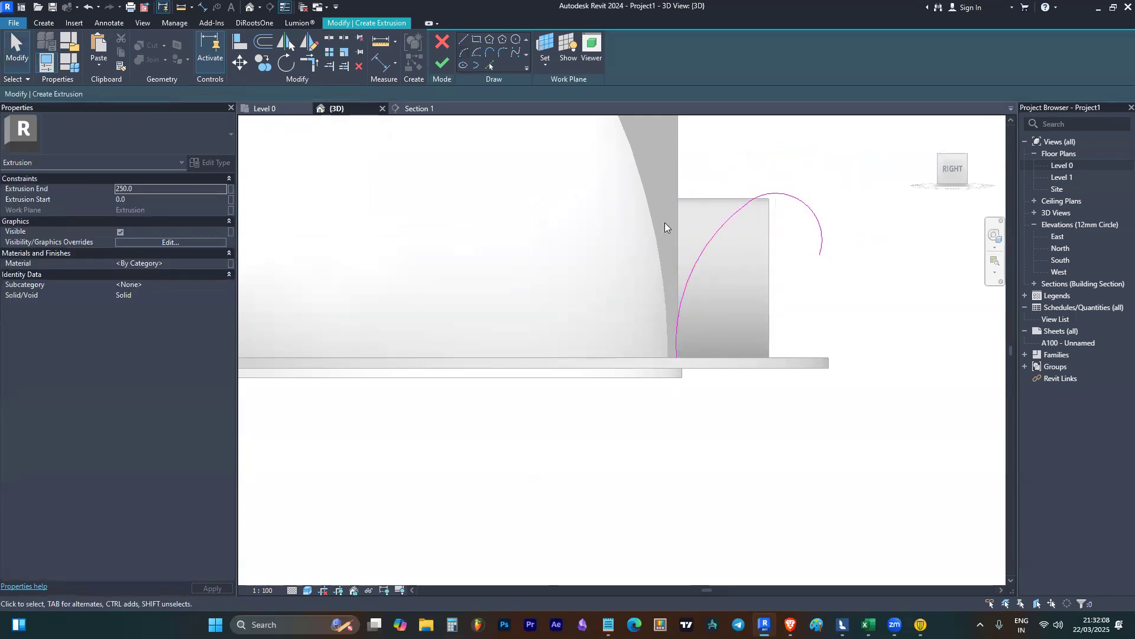
scroll(743, 203, up, 3)
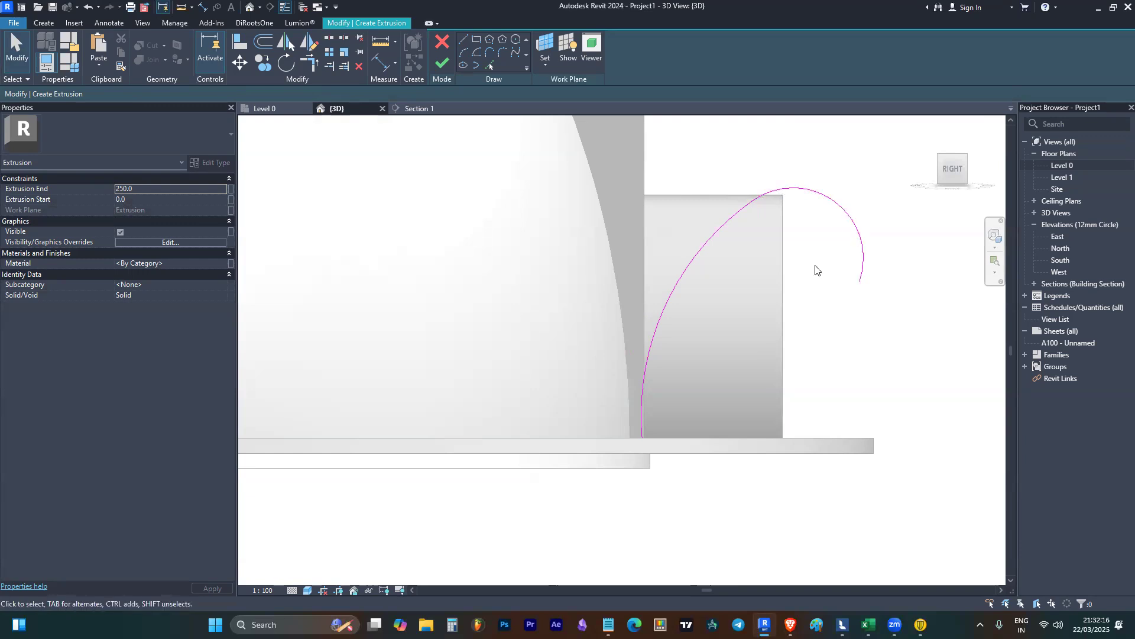
- Close the profile with a straight base line and a slanted line up to the outer arc's end, and finish the extrusion
scroll(815, 269, down, 2)
click(464, 40)
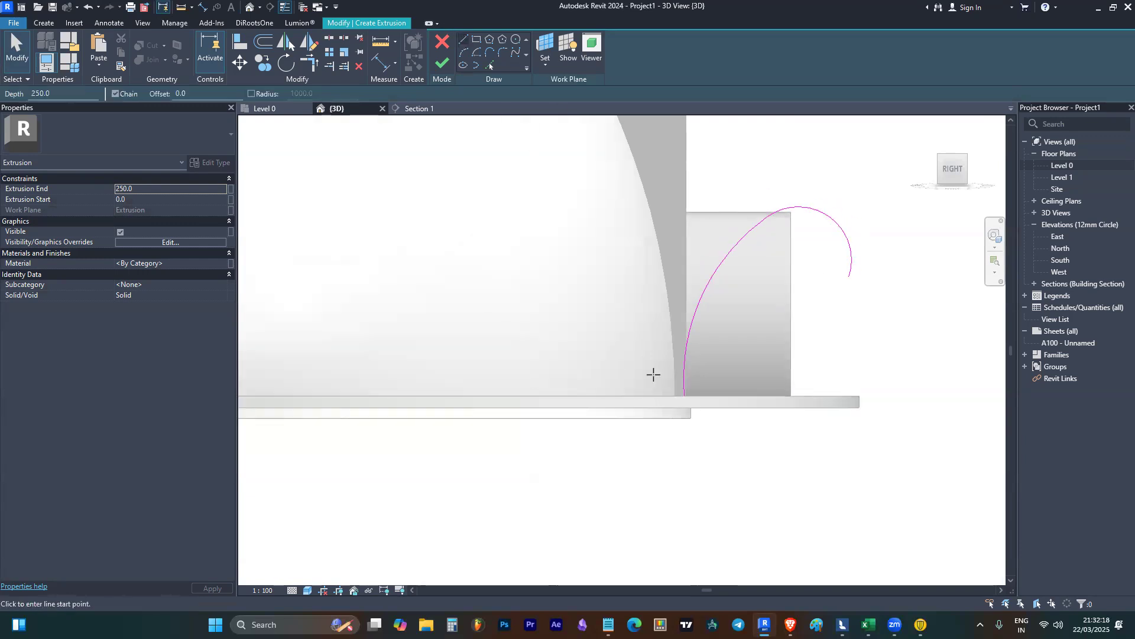
click(684, 395)
click(807, 395)
click(850, 276)
key(Escape)
key(Escape)
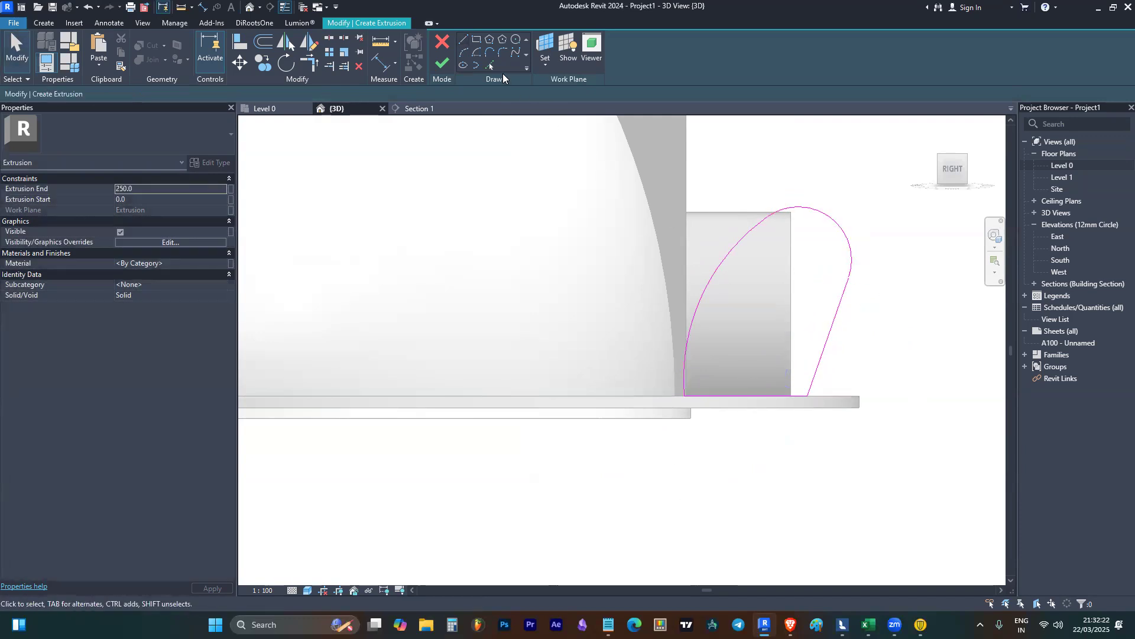
click(442, 62)
- Change the new extrusion to a void and stretch it across the full width of the arch entrance, to a depth of about 9017
shift+middle_drag(856, 219, 576, 360)
click(223, 294)
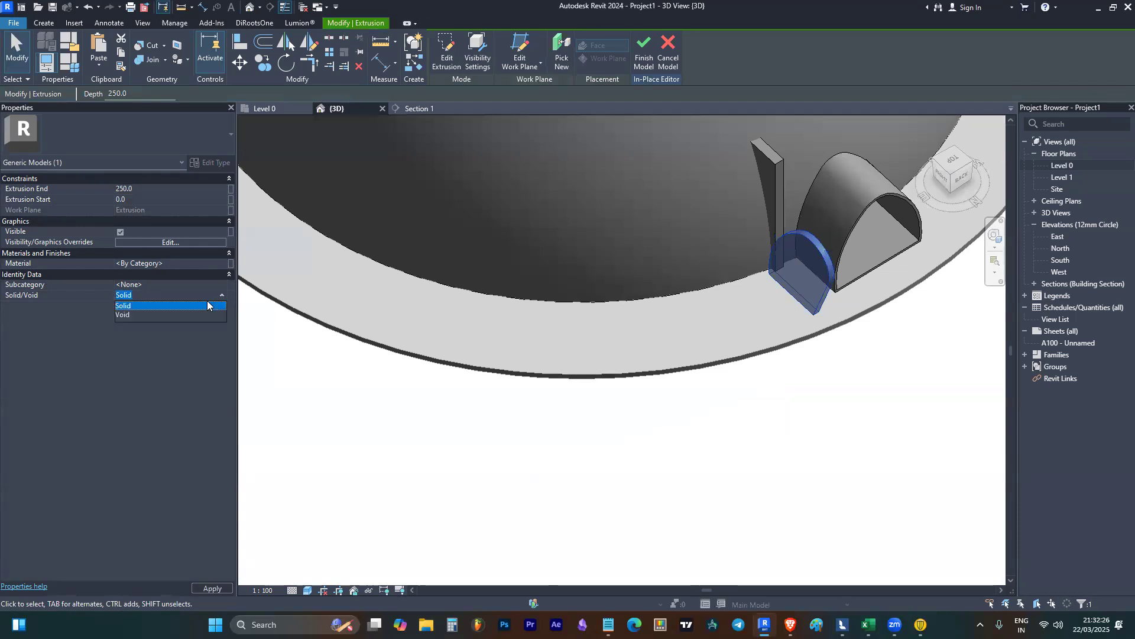
click(178, 312)
shift+middle_drag(675, 320, 633, 310)
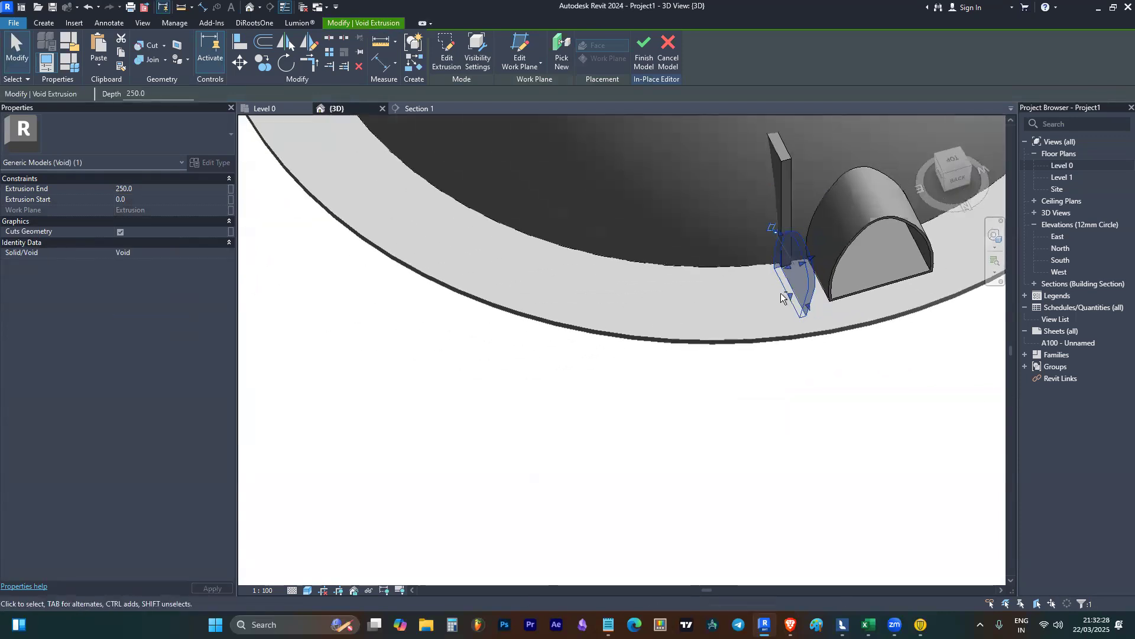
scroll(449, 310, down, 2)
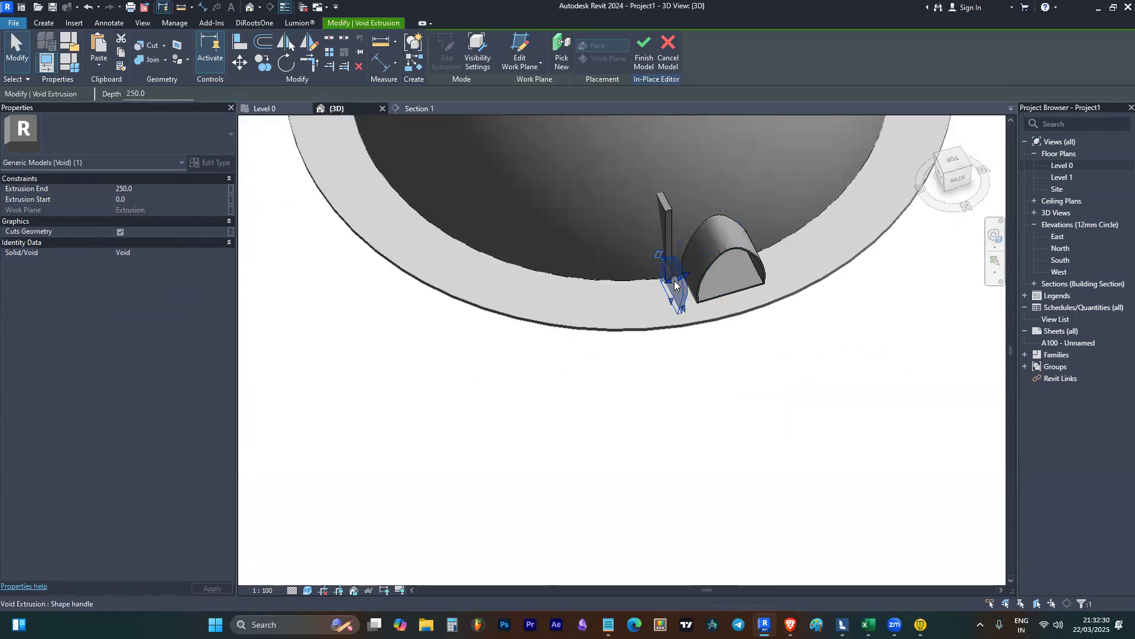
drag(679, 287, 831, 249)
shift+middle_drag(831, 249, 794, 330)
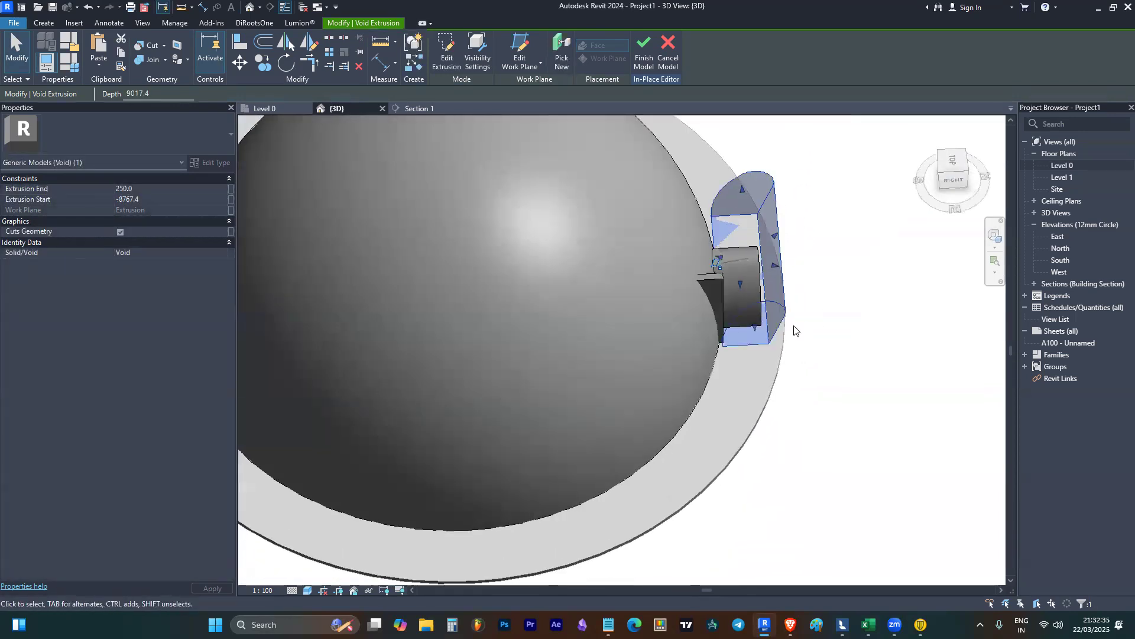
- Cut the arch entrance solid with the new curved void extrusion
click(145, 48)
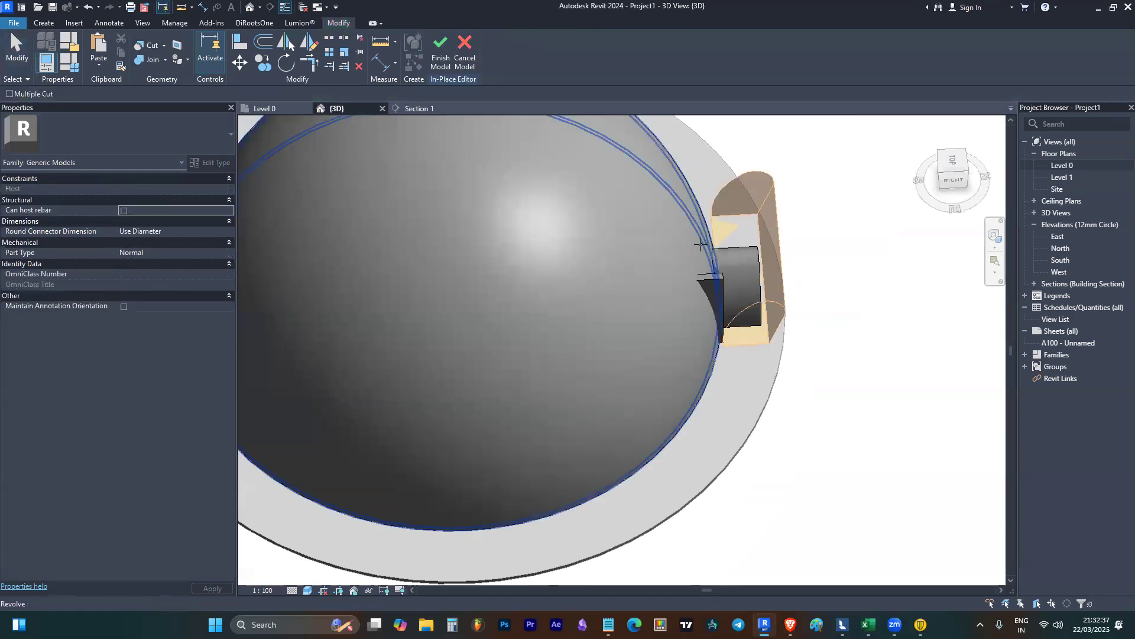
click(777, 225)
click(735, 254)
shift+middle_drag(845, 368, 798, 241)
- Delete the rectangle beside the arch entrance from the narrow extrusion's profile and finish the edit
click(711, 228)
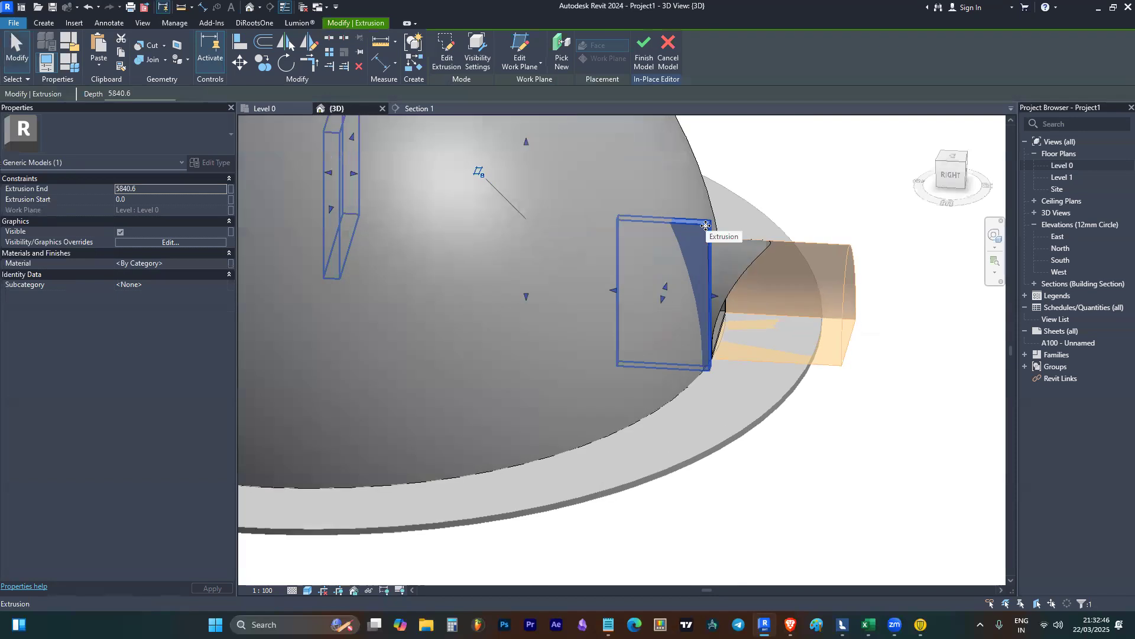
double_click(707, 232)
click(673, 366)
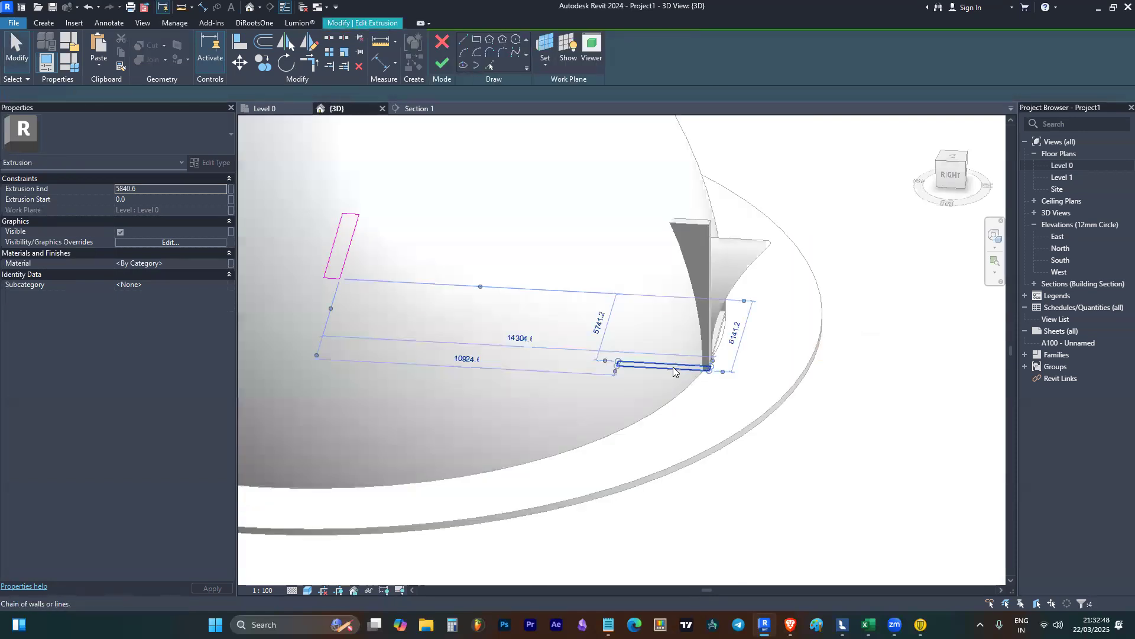
key(Delete)
click(440, 63)
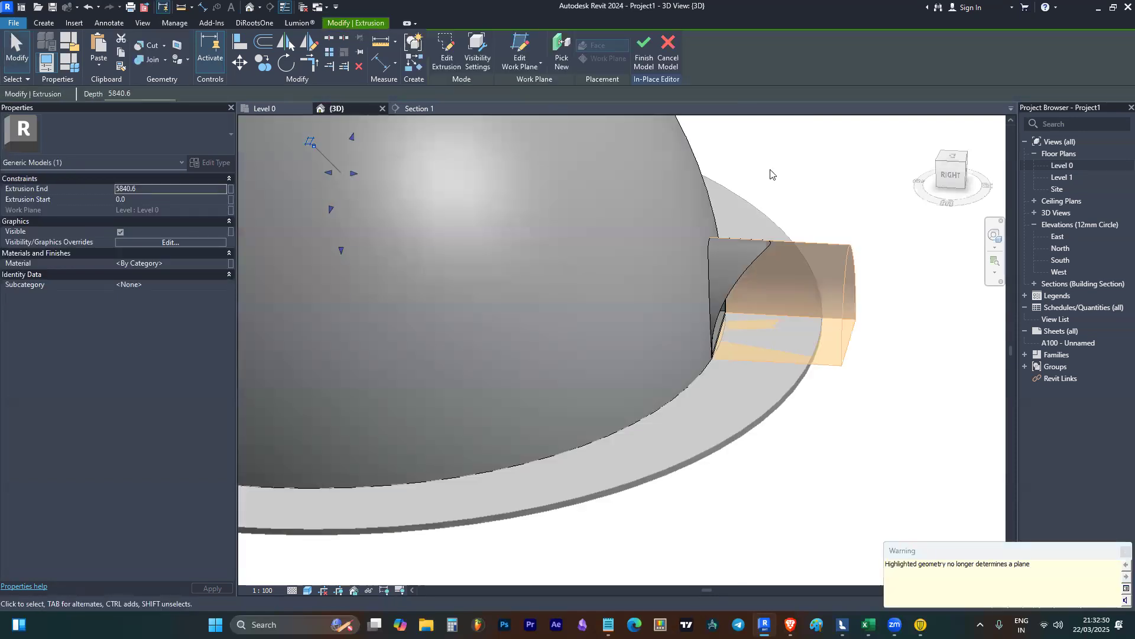
key(Escape)
- Select the joined arch entrance geometry and open the Level 0 floor plan
scroll(794, 346, down, 5)
shift+middle_drag(793, 346, 785, 288)
scroll(775, 309, up, 3)
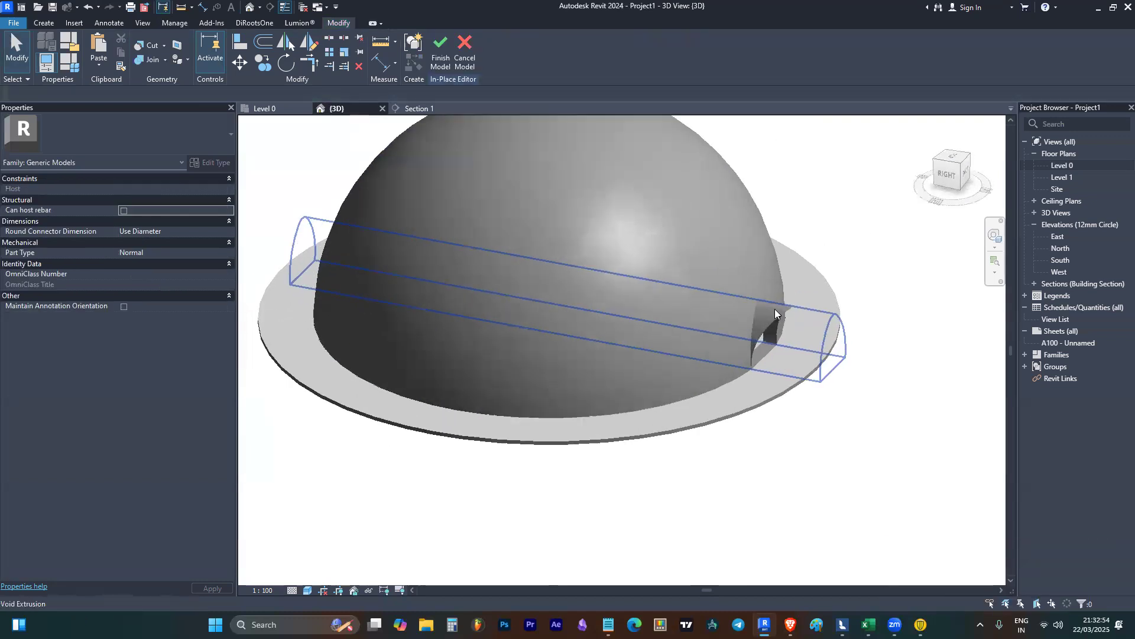
click(785, 309)
scroll(609, 325, down, 3)
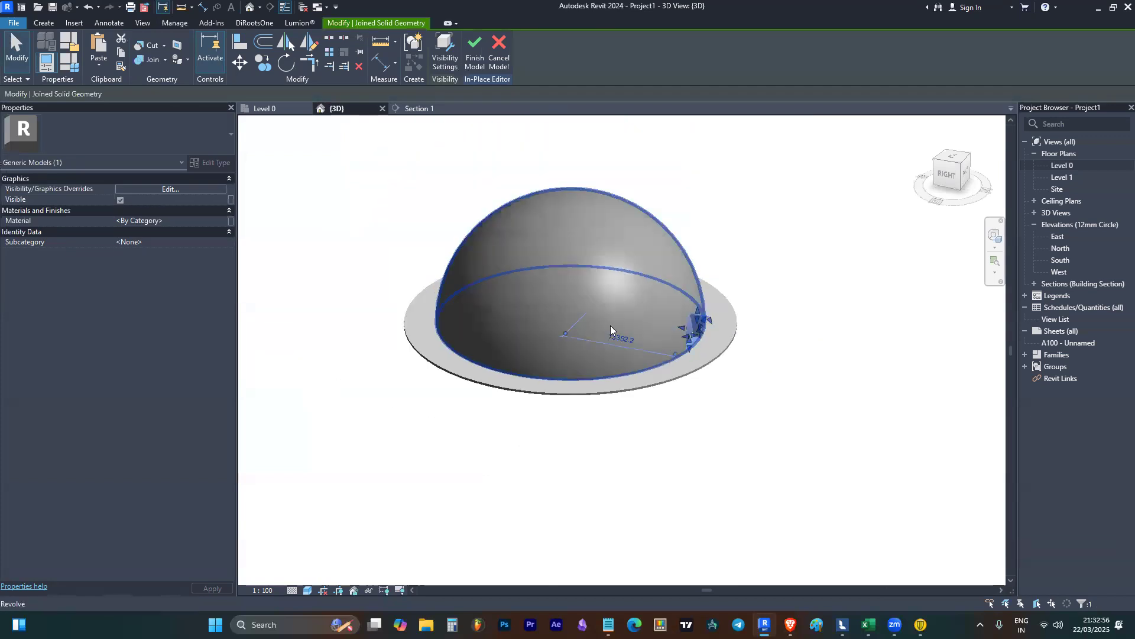
shift+middle_drag(594, 258, 704, 332)
double_click(1074, 165)
scroll(631, 178, down, 4)
scroll(594, 311, up, 3)
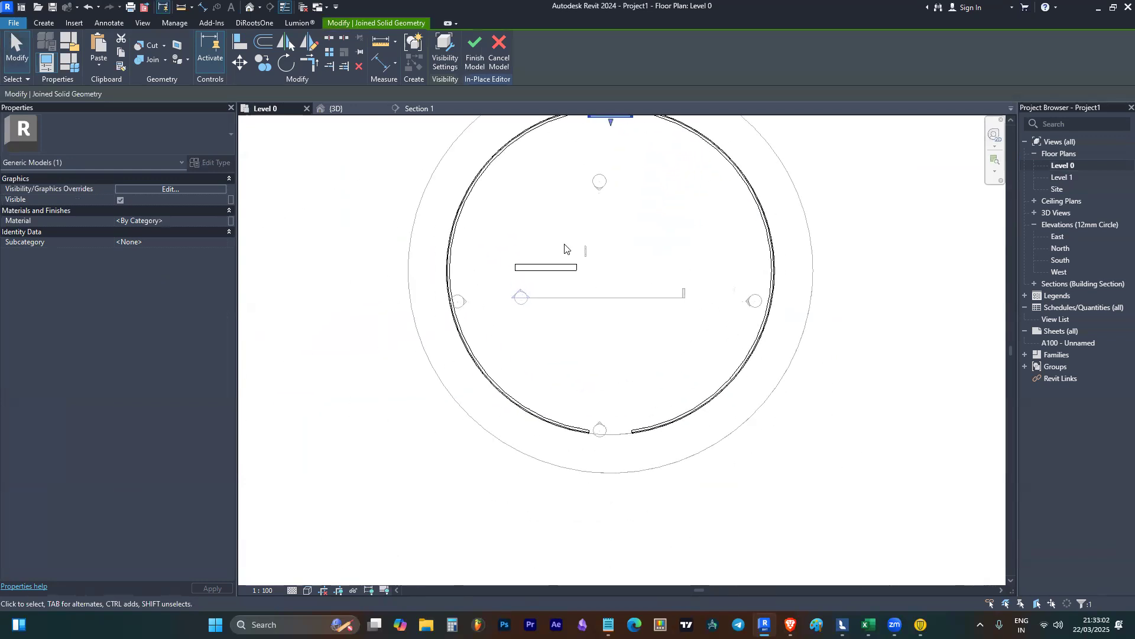
- Try to mirror the joined arch entrance geometry about a drawn horizontal axis through the dome's centre
scroll(590, 312, down, 2)
key(d)
key(m)
scroll(568, 294, up, 2)
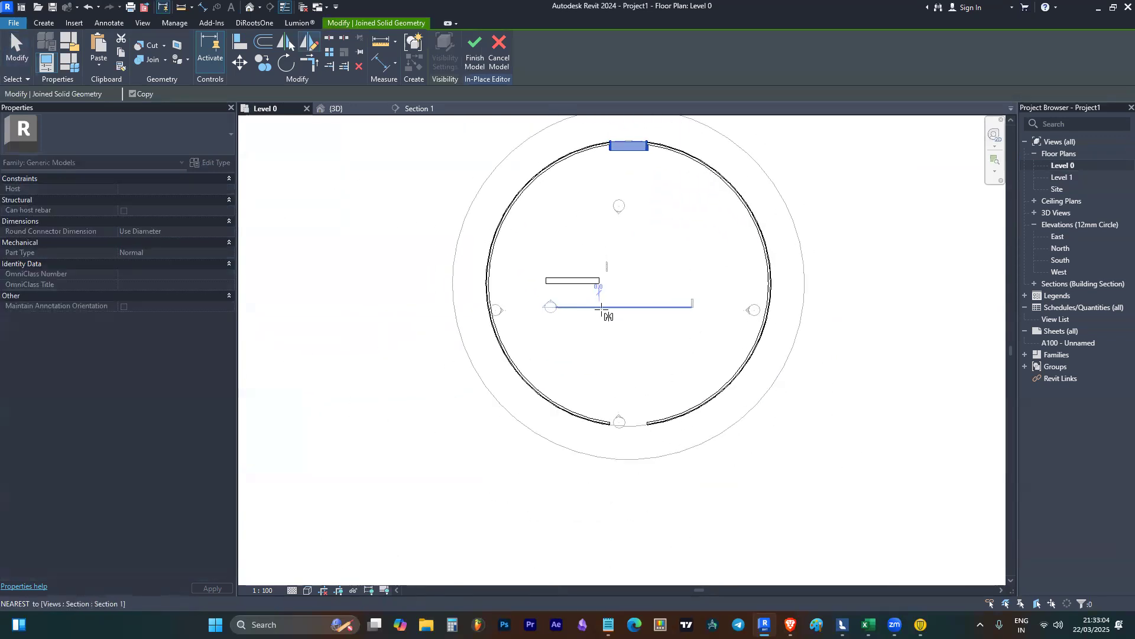
scroll(471, 280, up, 2)
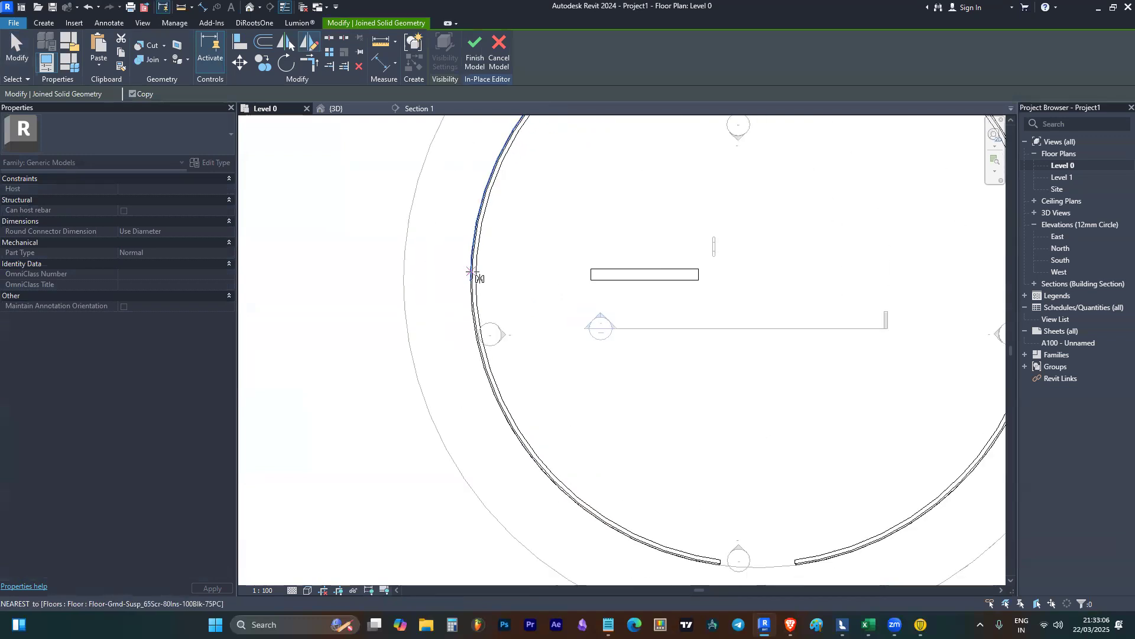
scroll(470, 285, up, 3)
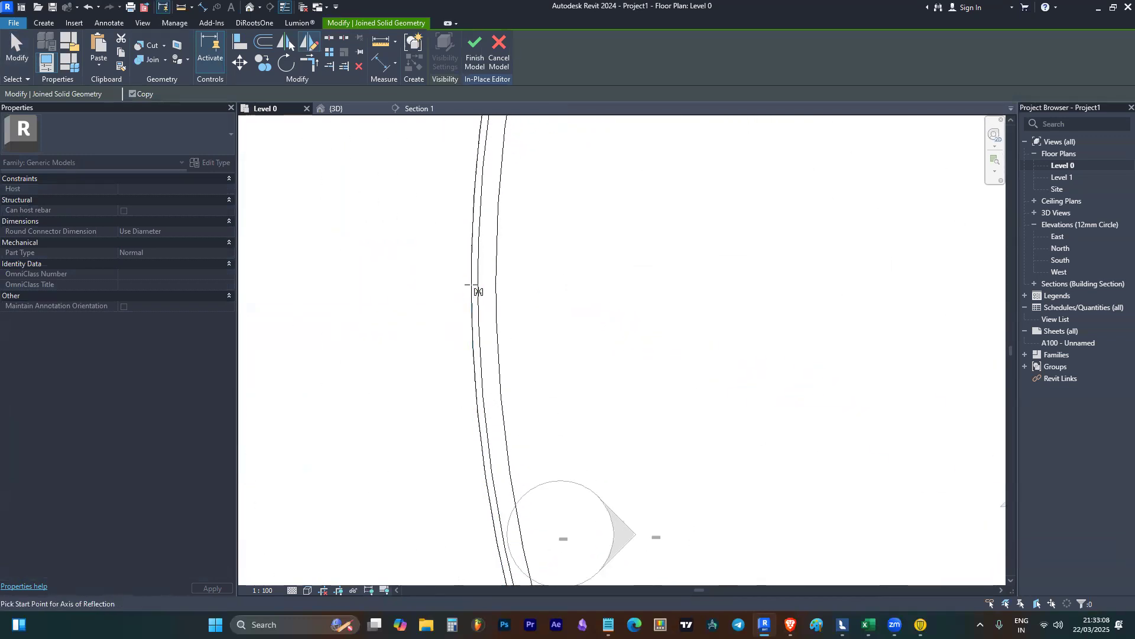
click(472, 282)
scroll(467, 286, down, 5)
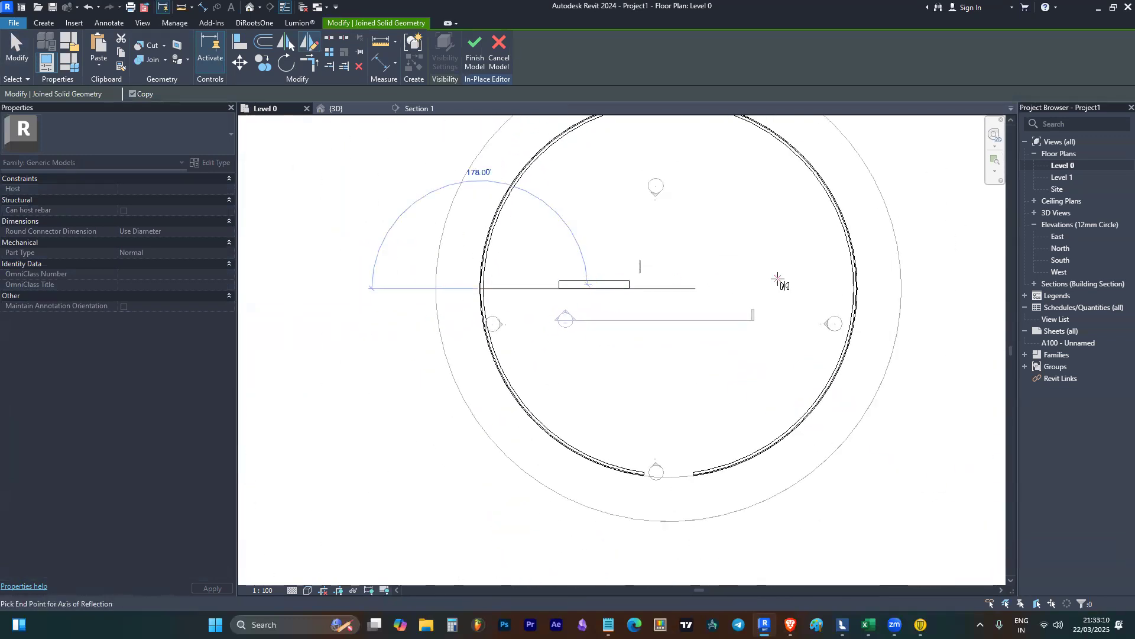
click(865, 289)
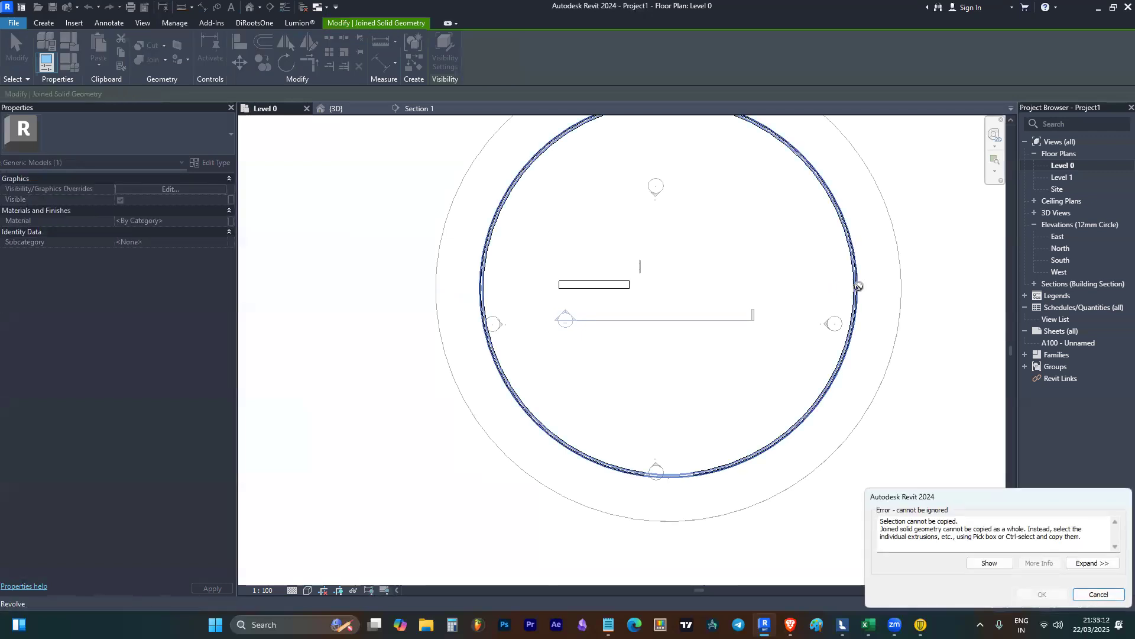
scroll(724, 345, down, 4)
key(Escape)
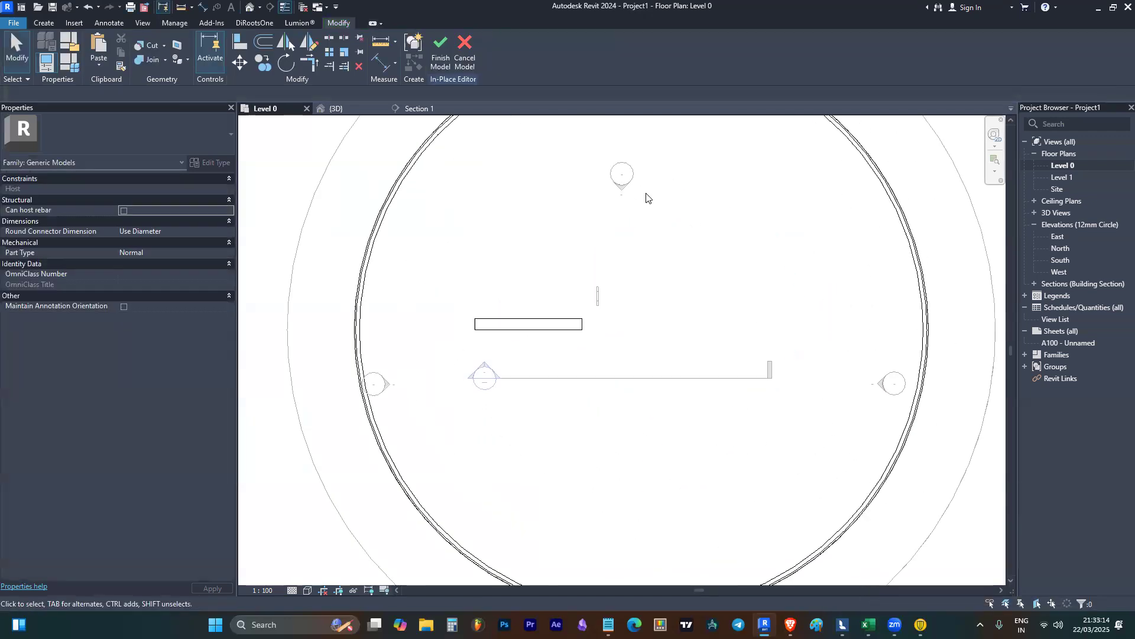
- Mirror a copy of the arch entrance extrusion together with its curved void about a horizontal axis through the dome's centre
scroll(662, 313, down, 5)
click(660, 188)
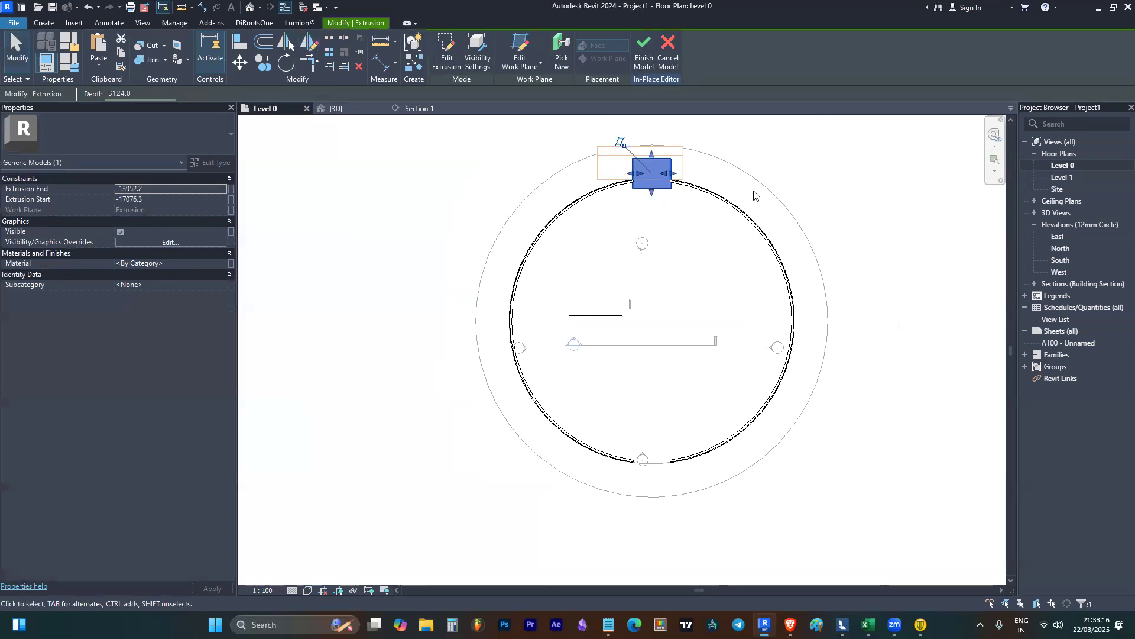
ctrl+click(684, 172)
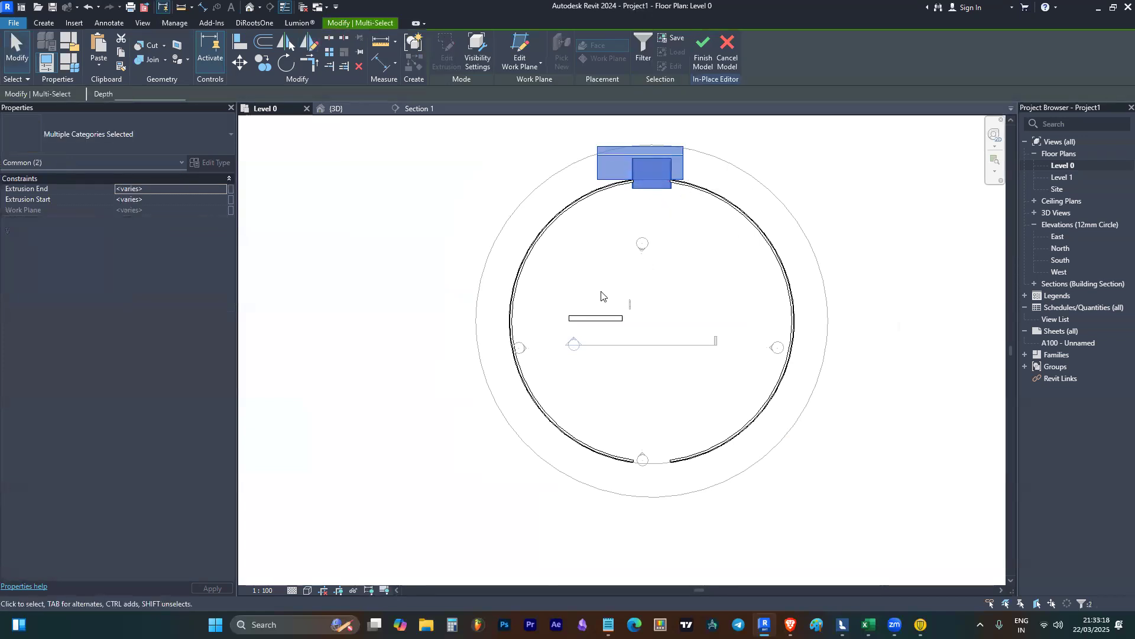
key(d)
key(m)
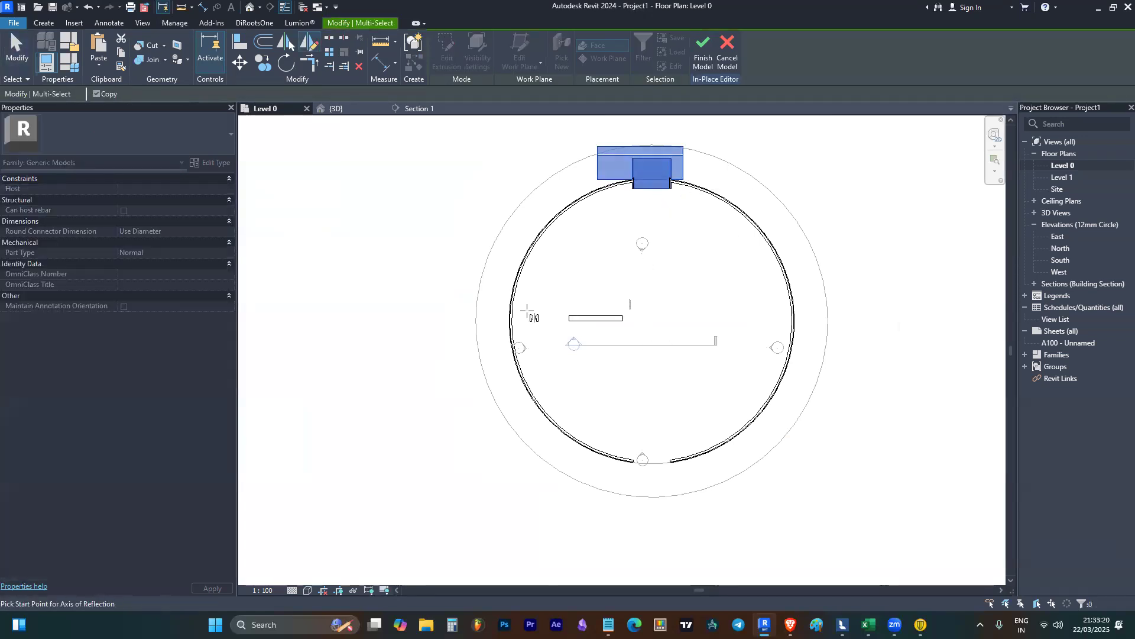
click(512, 321)
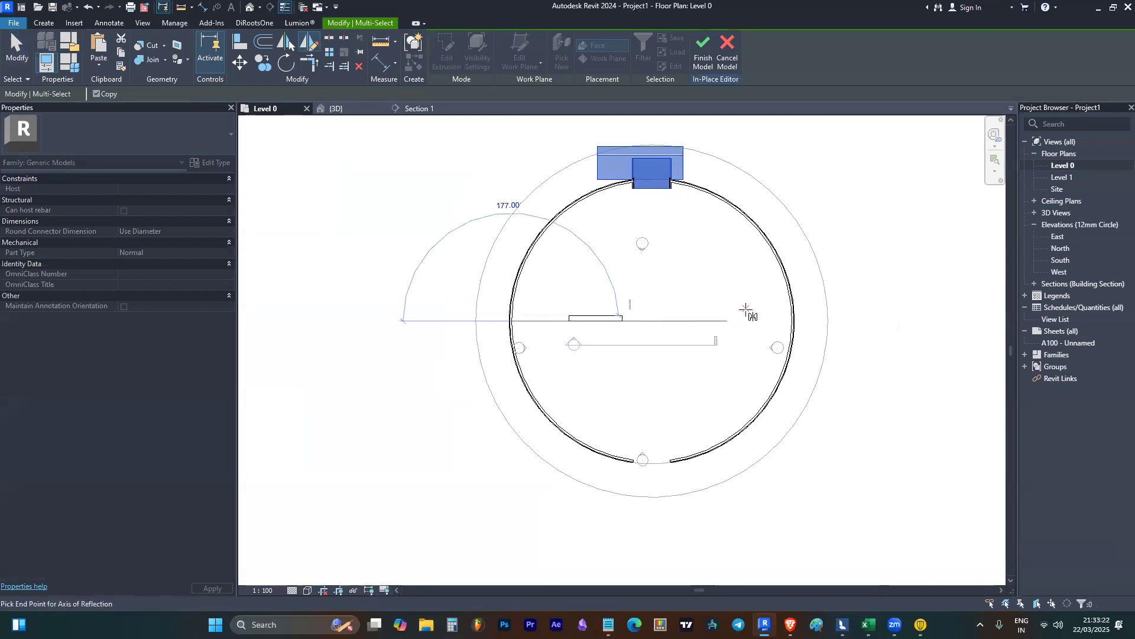
click(738, 321)
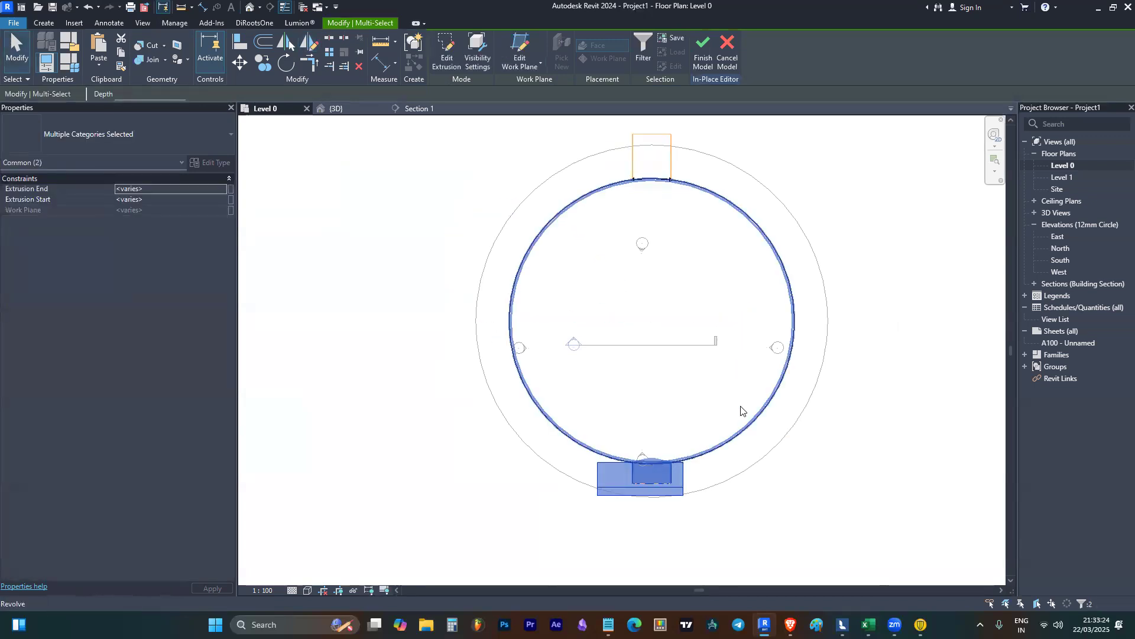
click(668, 483)
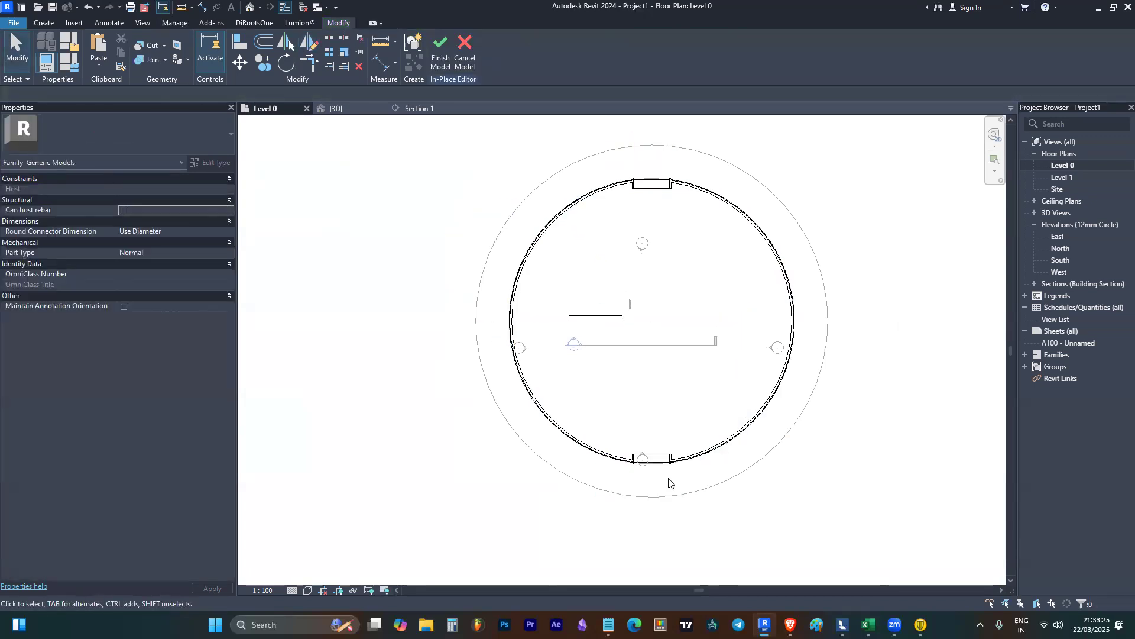
- Return to the 3D view and examine the arch entrances on both sides of the dome
click(249, 7)
shift+middle_drag(545, 441, 527, 256)
click(560, 248)
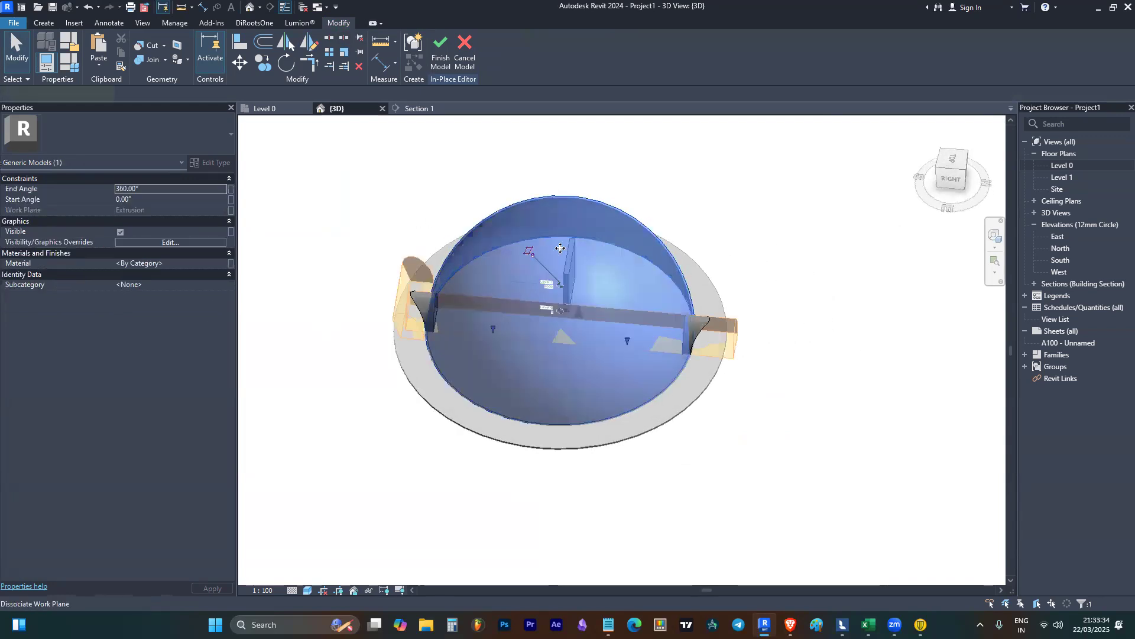
scroll(560, 239, up, 2)
shift+middle_drag(562, 221, 827, 368)
key(Escape)
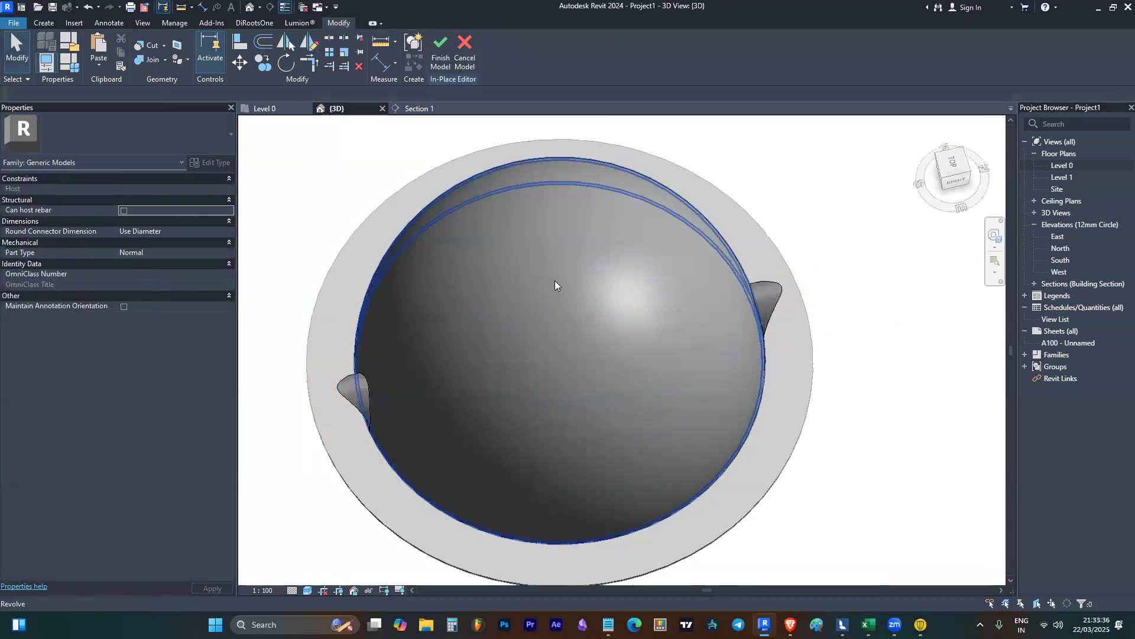
shift+middle_drag(526, 252, 768, 296)
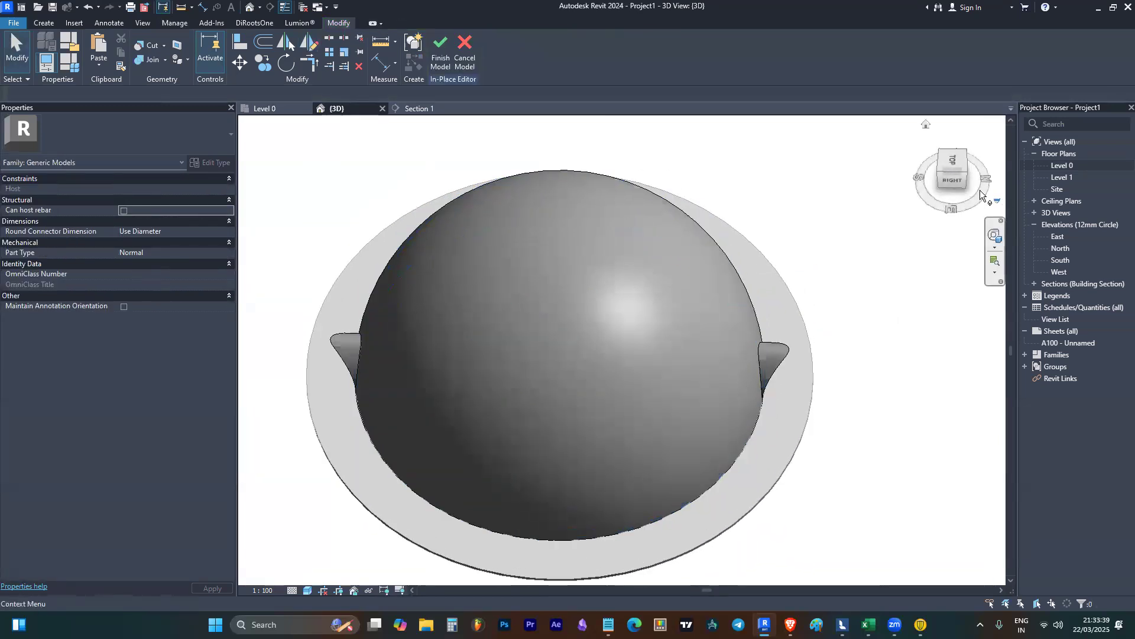
- Open the dome's revolve profile for editing and face it straight on from the back
click(952, 165)
click(590, 346)
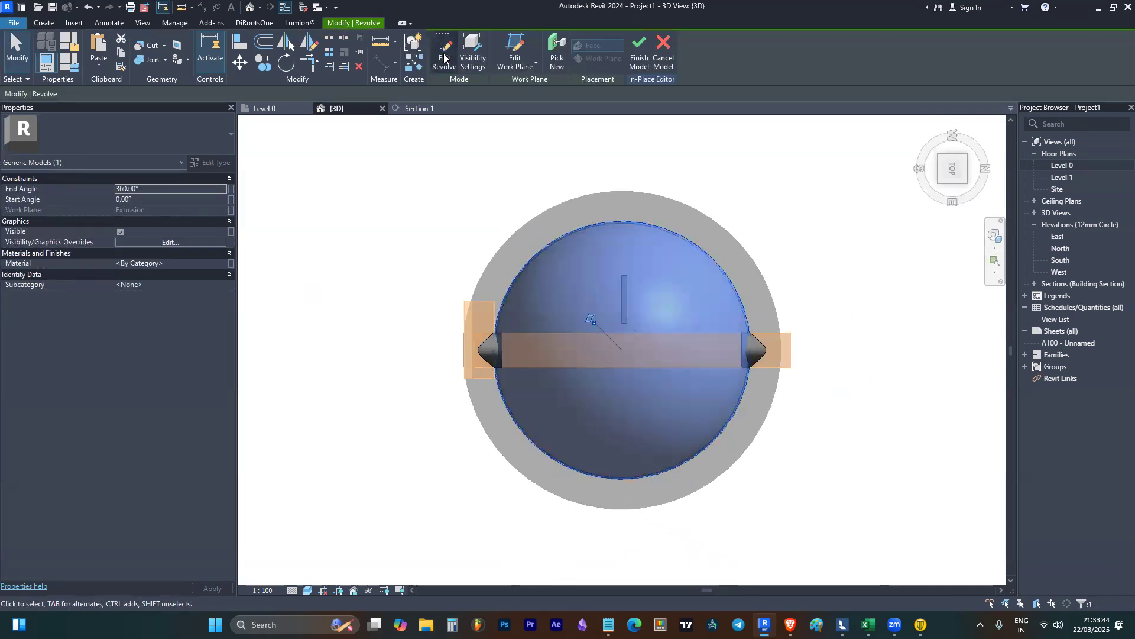
shift+middle_drag(726, 289, 739, 97)
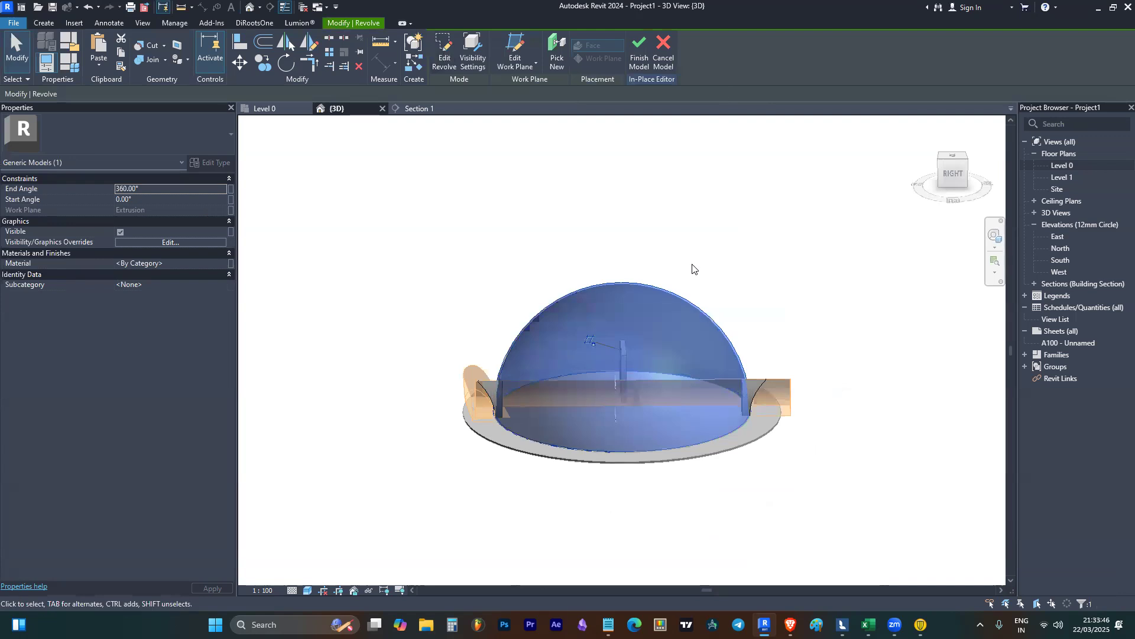
double_click(668, 302)
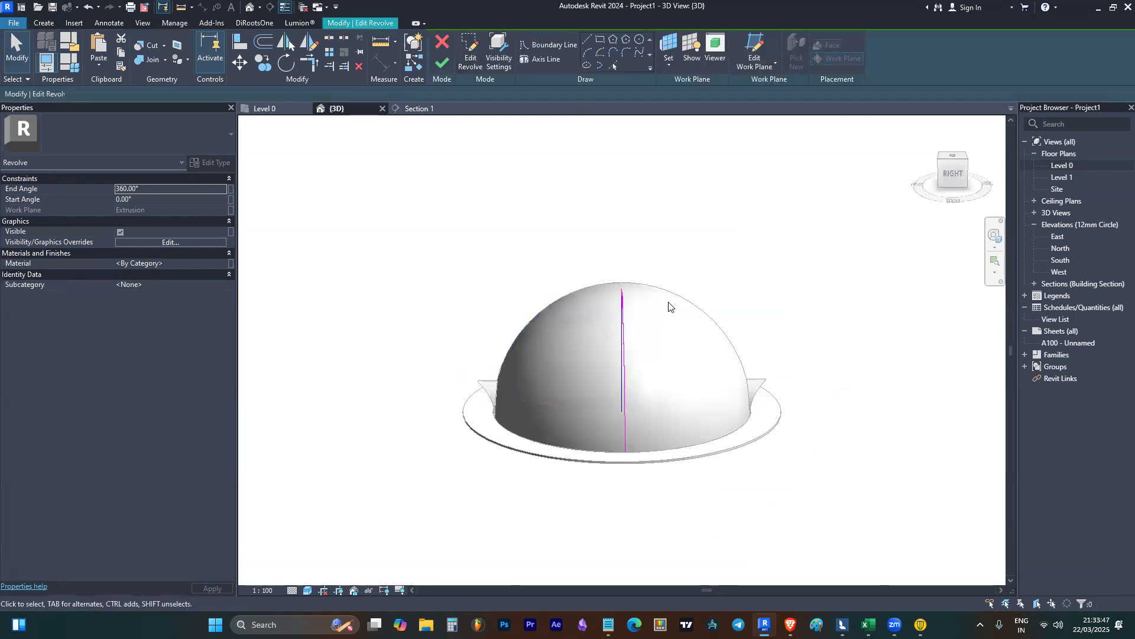
click(955, 186)
click(962, 168)
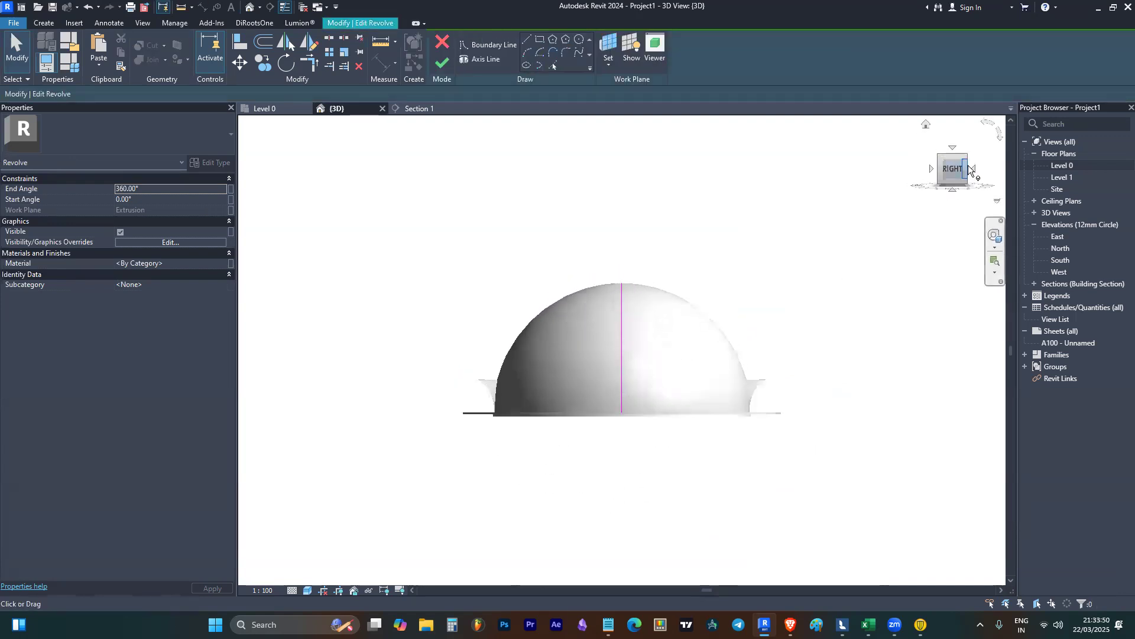
click(973, 173)
scroll(650, 254, up, 6)
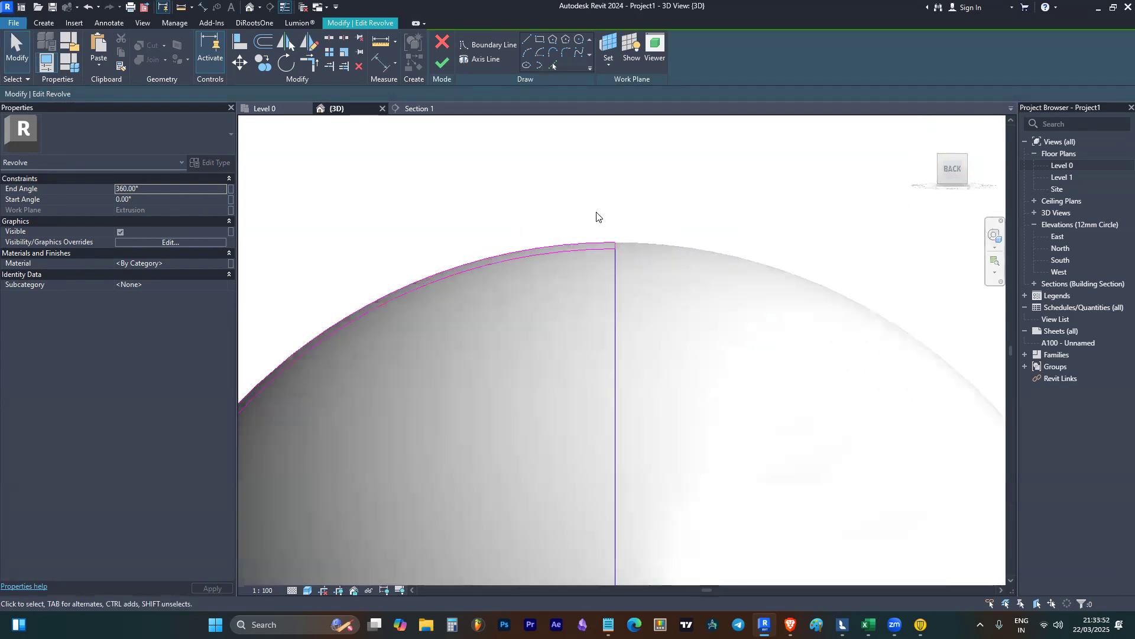
- Move the short end line at the crown of the dome profile to about 1220 from the revolve axis
scroll(624, 288, up, 2)
click(621, 245)
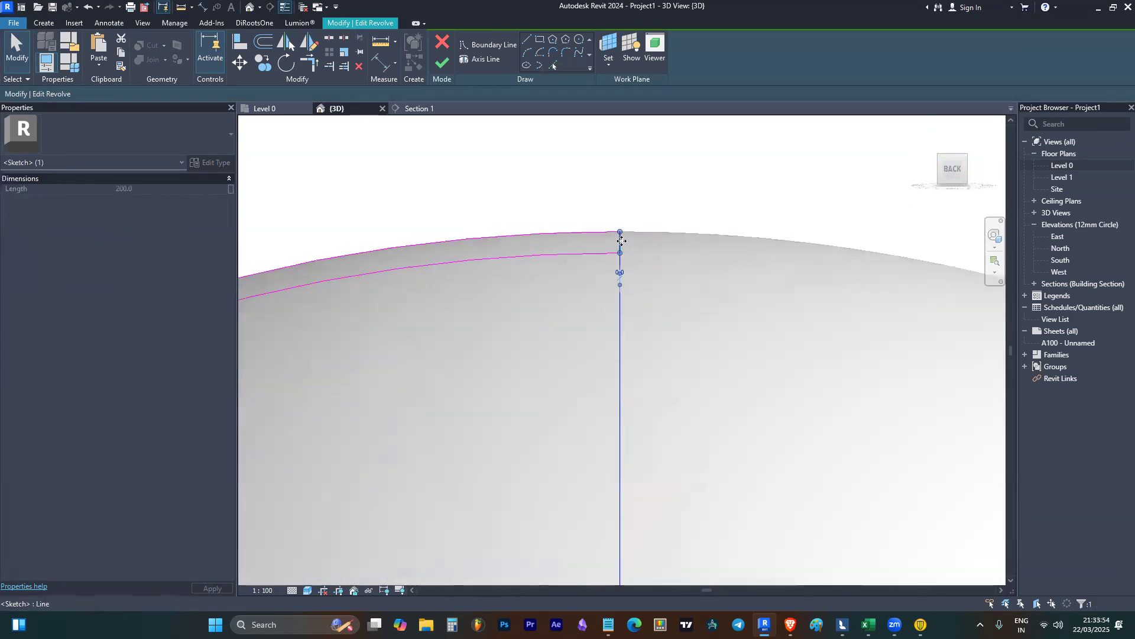
drag(553, 244, 537, 246)
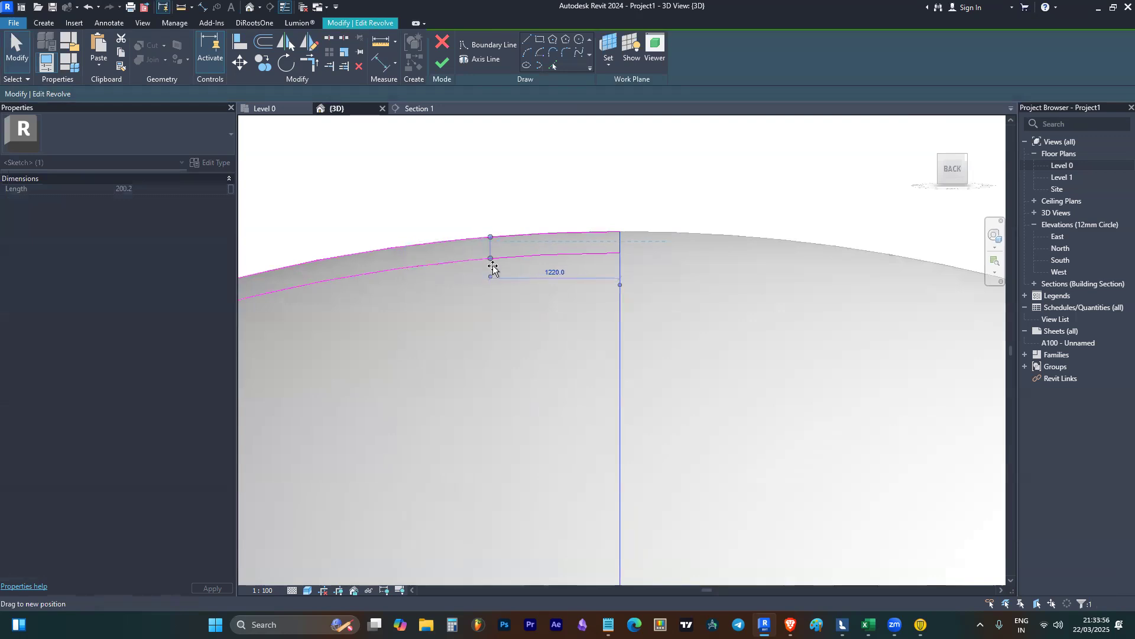
- Slant the profile's end line by shifting its upper end outward, and trim the outer arc to meet it
click(573, 263)
drag(499, 260, 484, 235)
click(497, 246)
scroll(496, 244, up, 1)
scroll(497, 234, up, 1)
scroll(461, 235, up, 1)
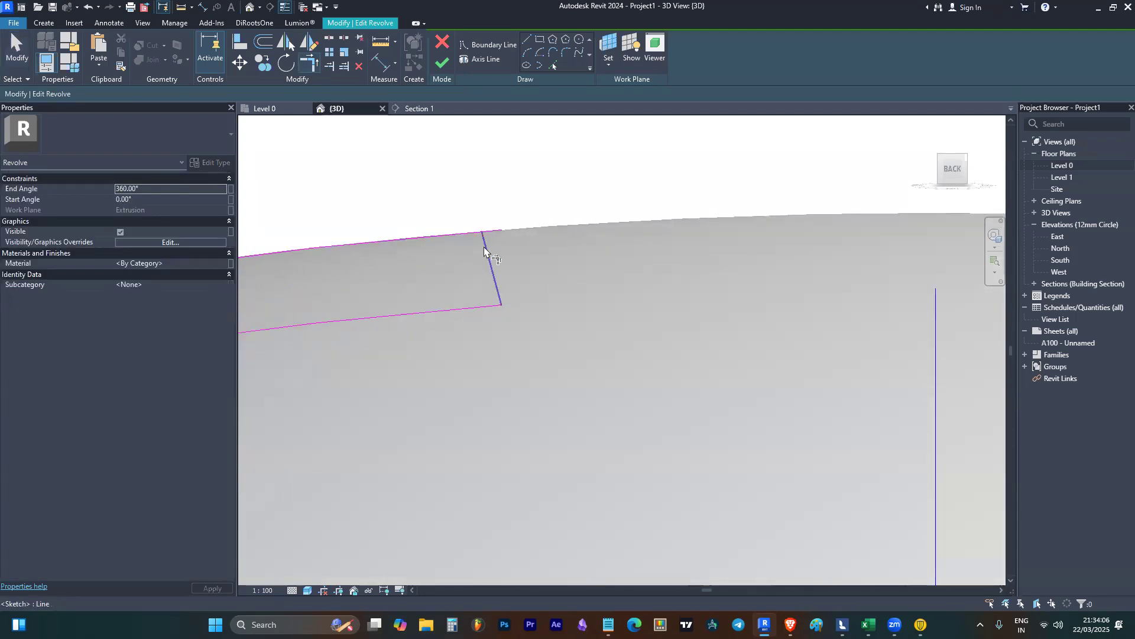
scroll(462, 234, down, 3)
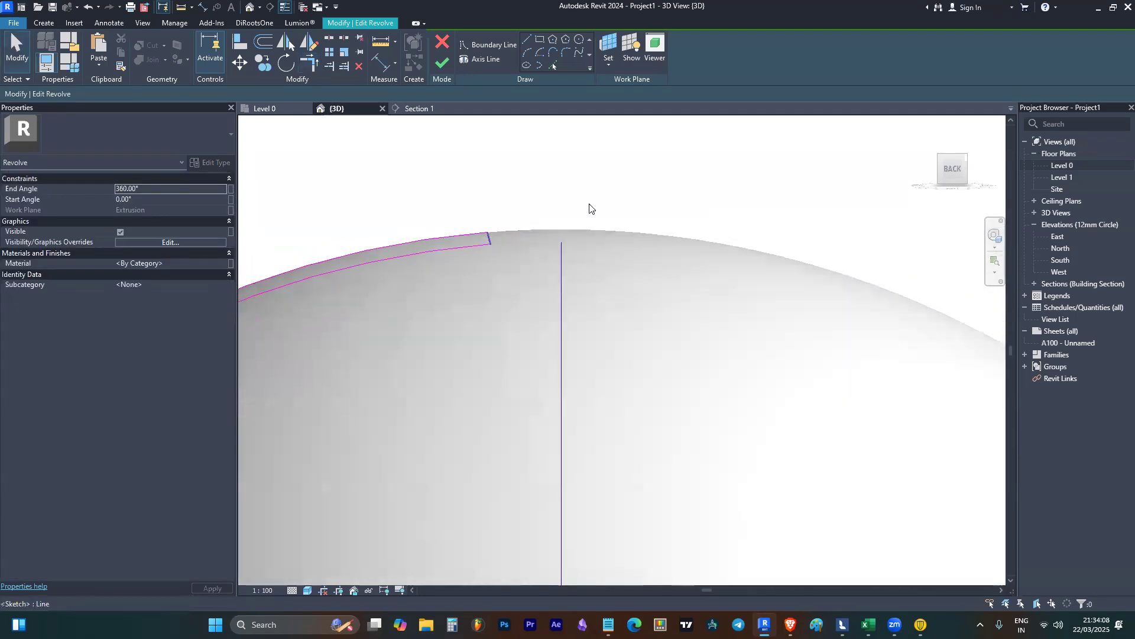
scroll(555, 203, up, 3)
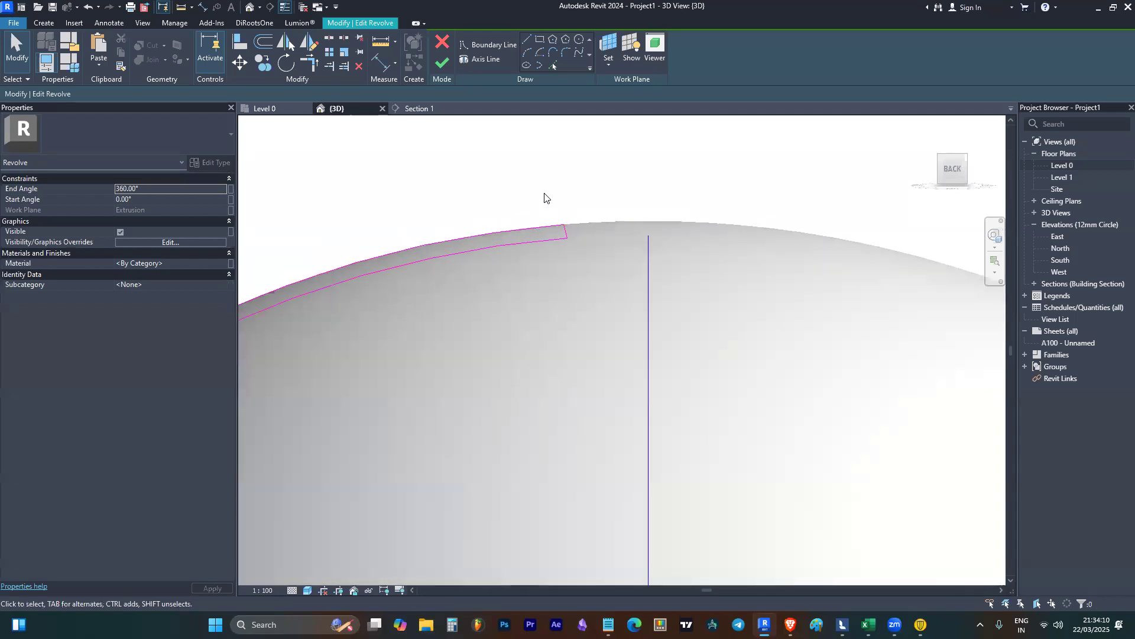
- Draw a raised lip above the outer arc with a slanted line and a flat top, and trim it into the profile's end line
click(536, 43)
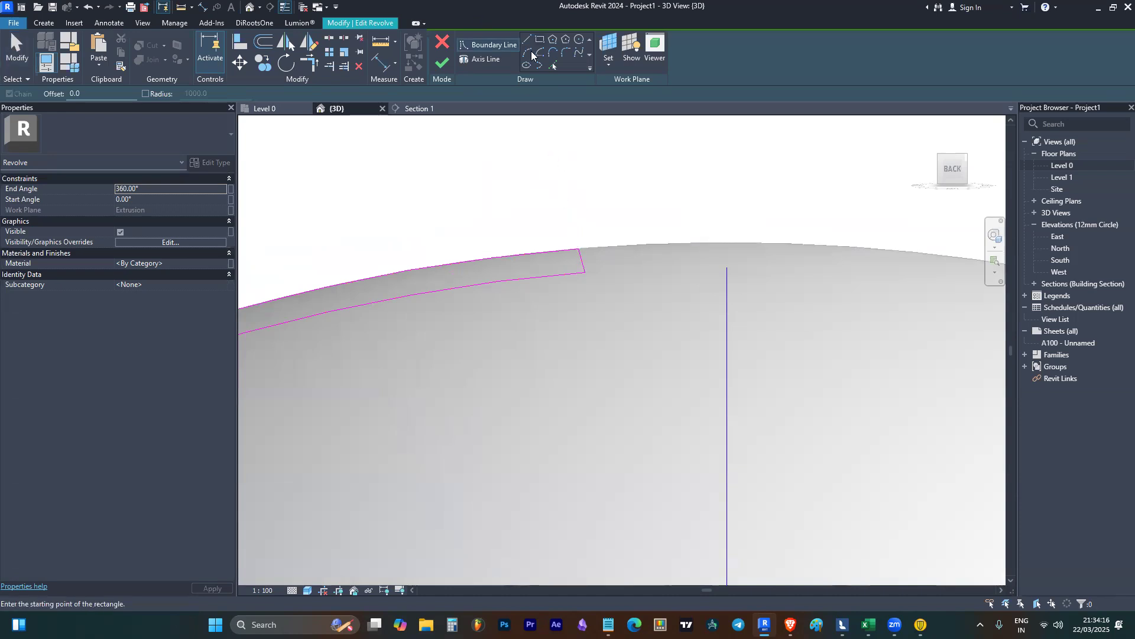
scroll(557, 223, up, 3)
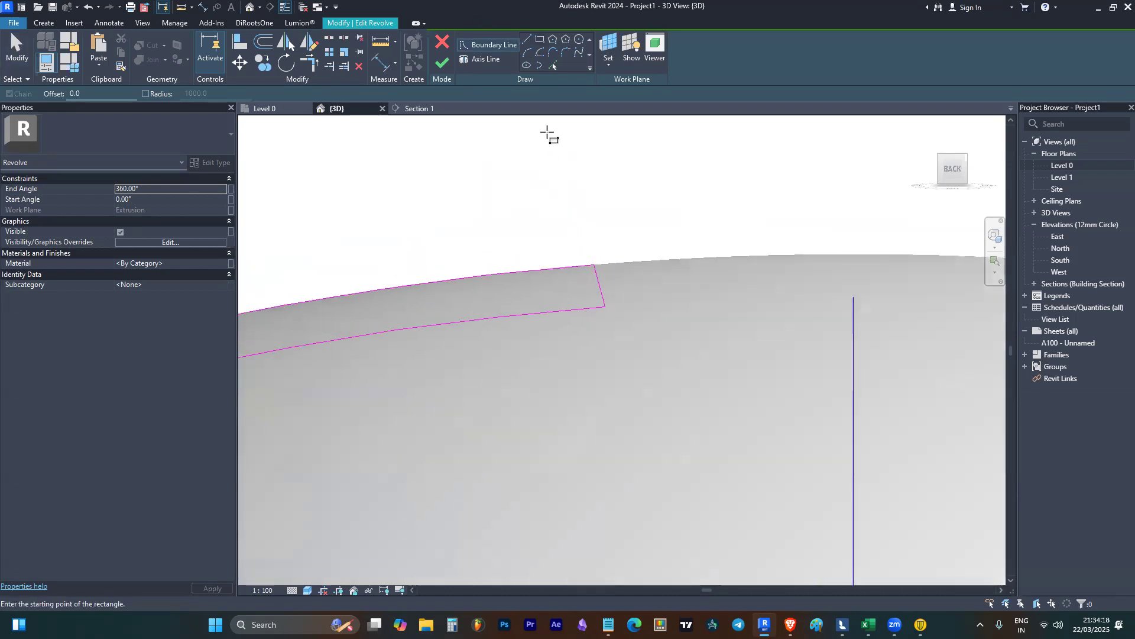
click(528, 270)
click(507, 266)
click(542, 236)
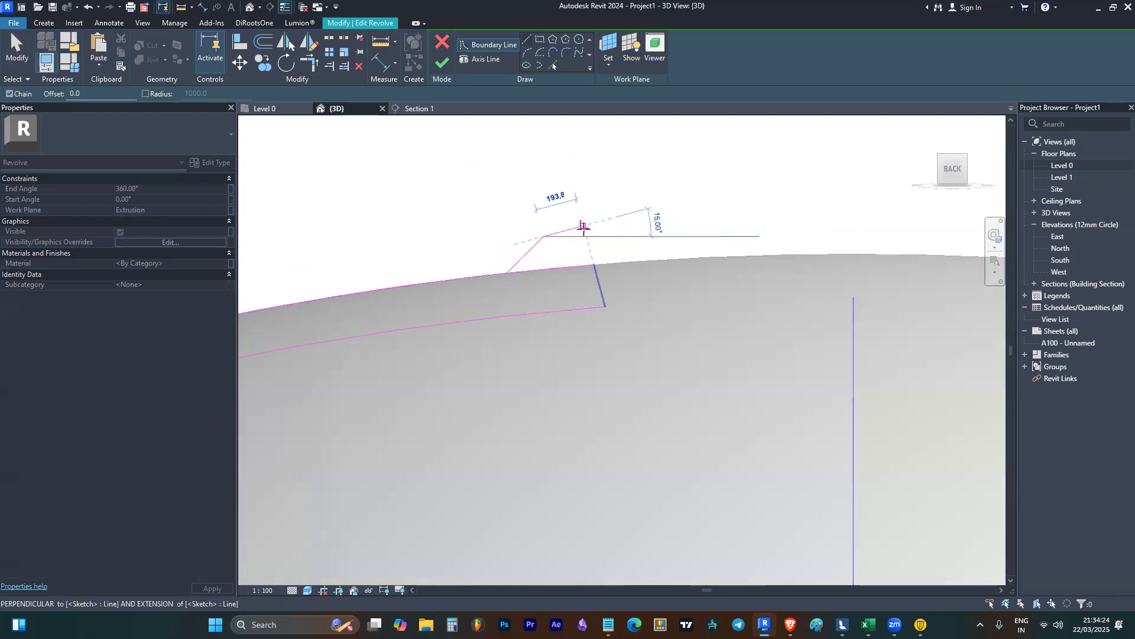
click(595, 264)
key(Escape)
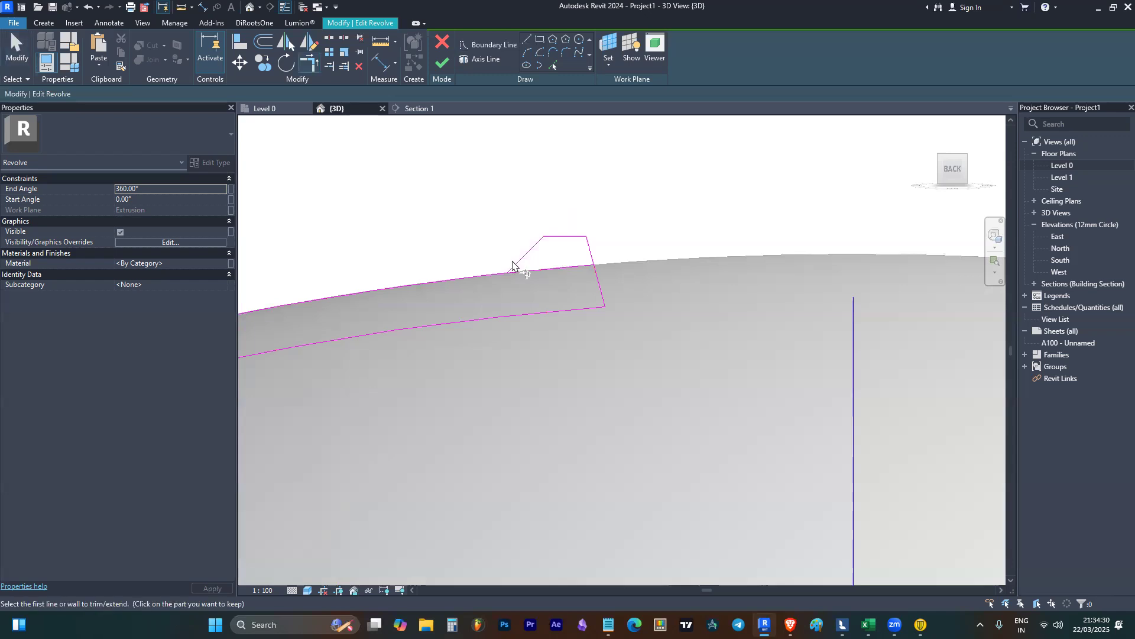
scroll(520, 260, down, 4)
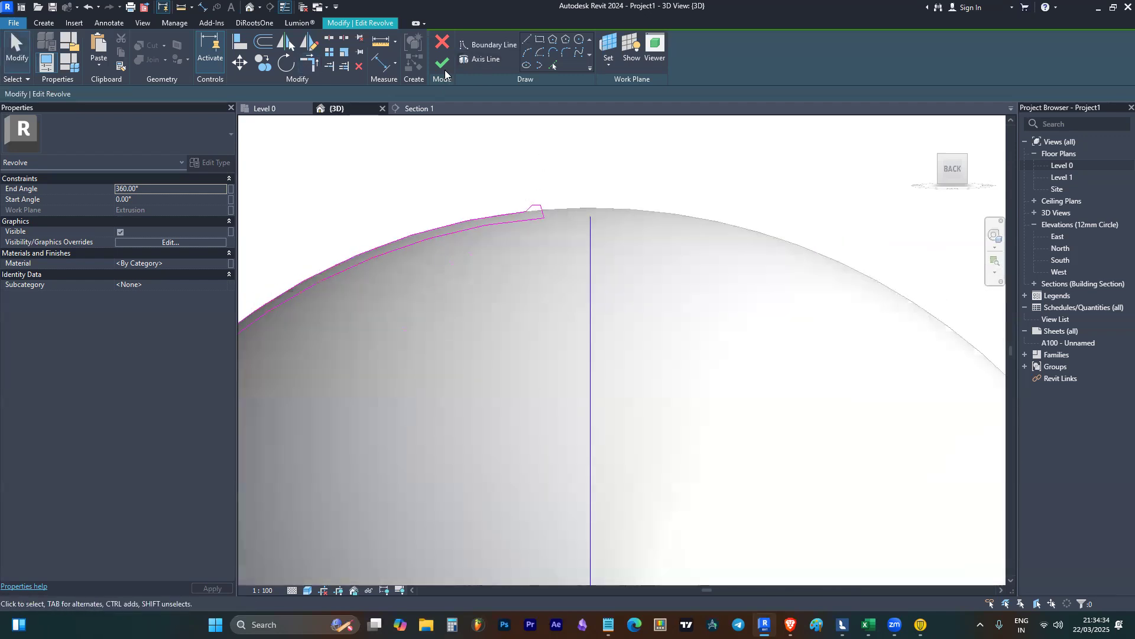
- Finish the dome's revolve edit and check the raised rim around the opening at its top
click(447, 60)
scroll(810, 229, down, 3)
shift+middle_drag(811, 229, 664, 261)
scroll(719, 453, up, 2)
click(736, 419)
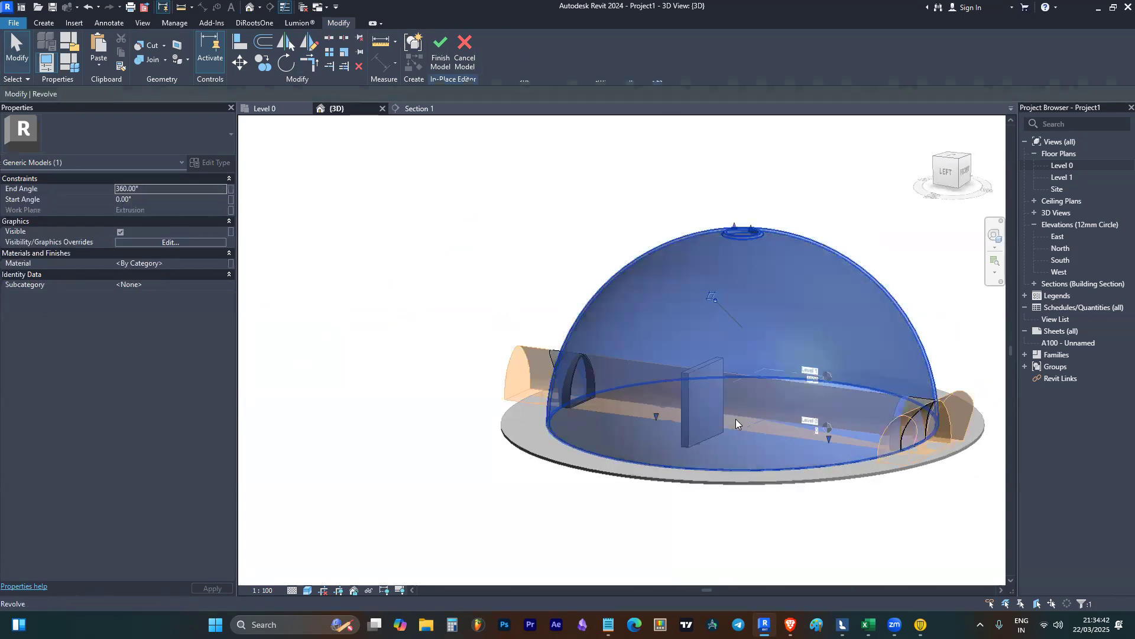
scroll(509, 281, down, 3)
shift+middle_drag(530, 440, 547, 465)
key(Escape)
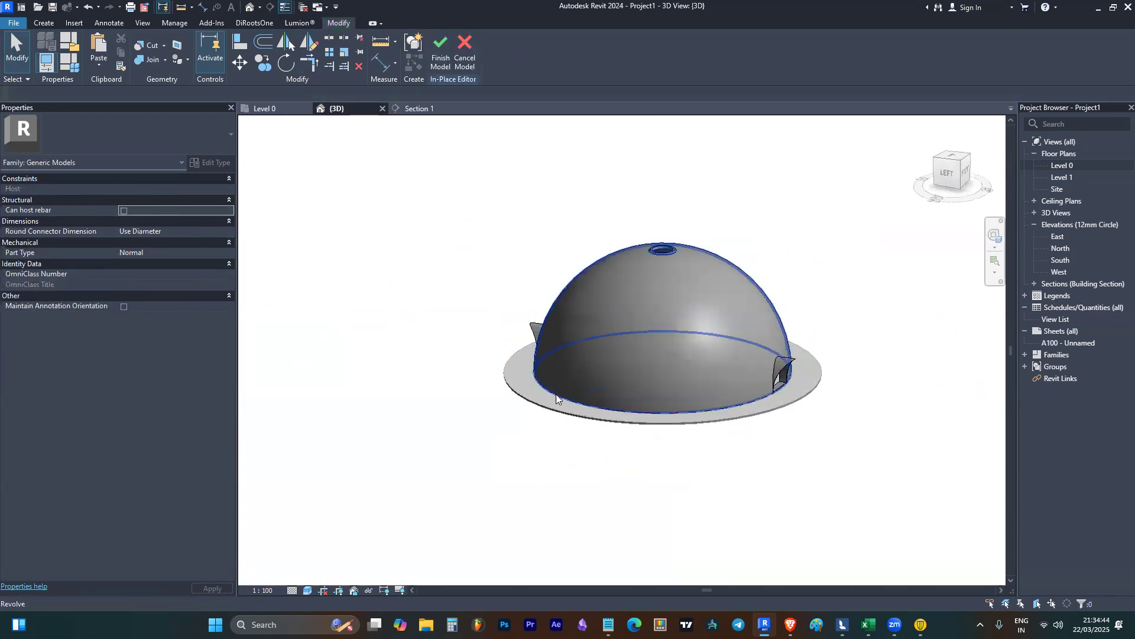
- Edit the dome's revolve profile and draw a base skirt outside the outer arc: slanted line about 380 long, vertical edge about 172 high, flat bottom
scroll(555, 394, up, 2)
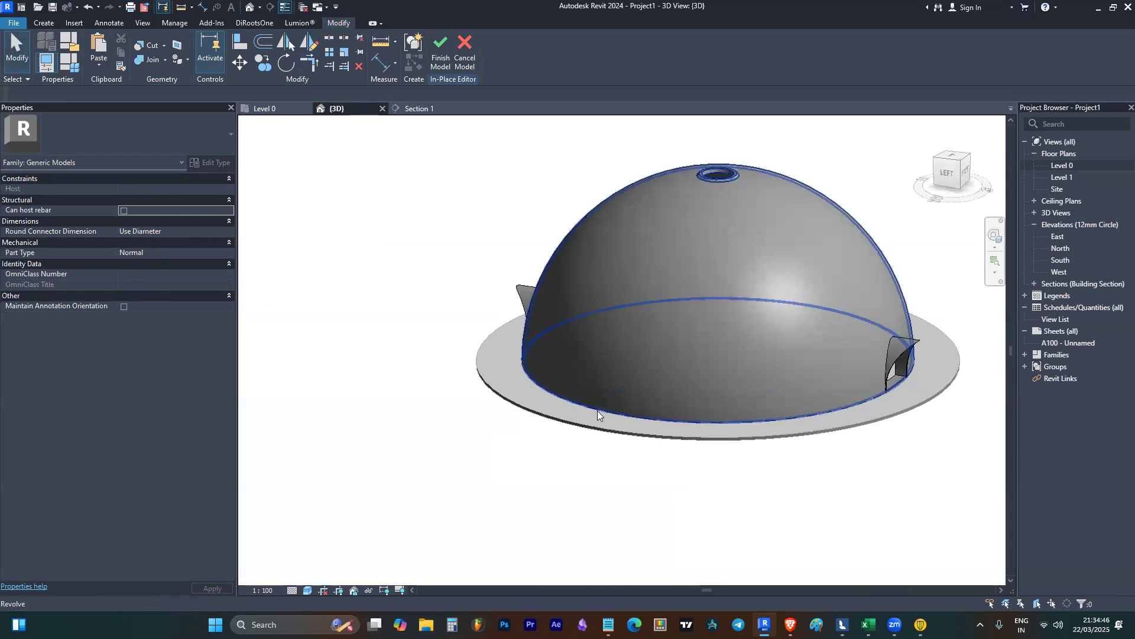
double_click(690, 289)
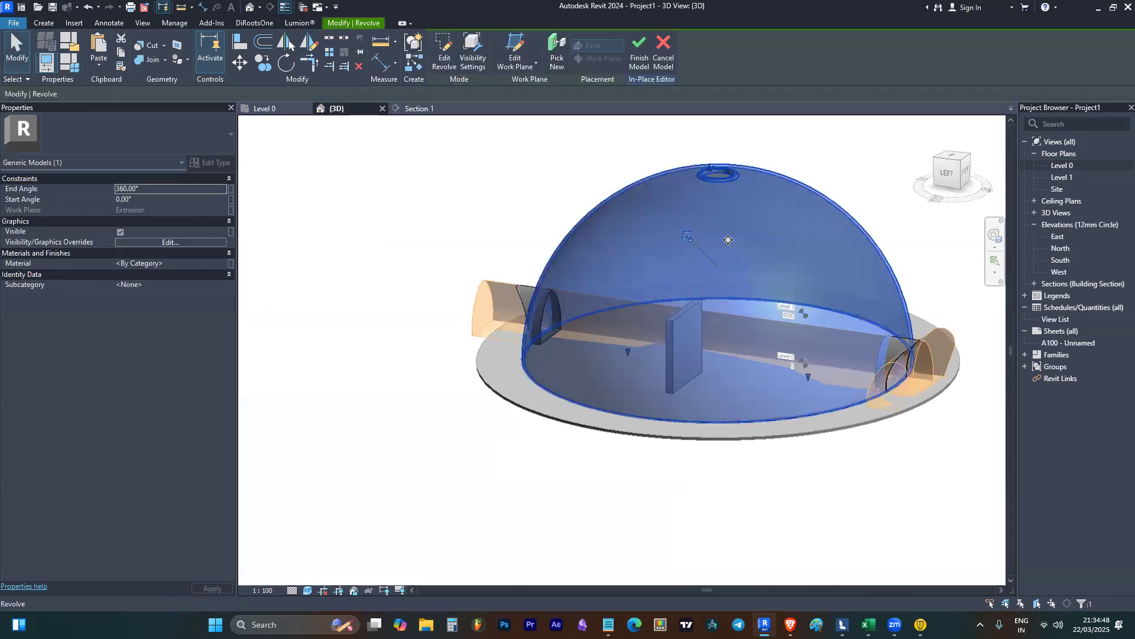
click(968, 172)
scroll(726, 402, up, 5)
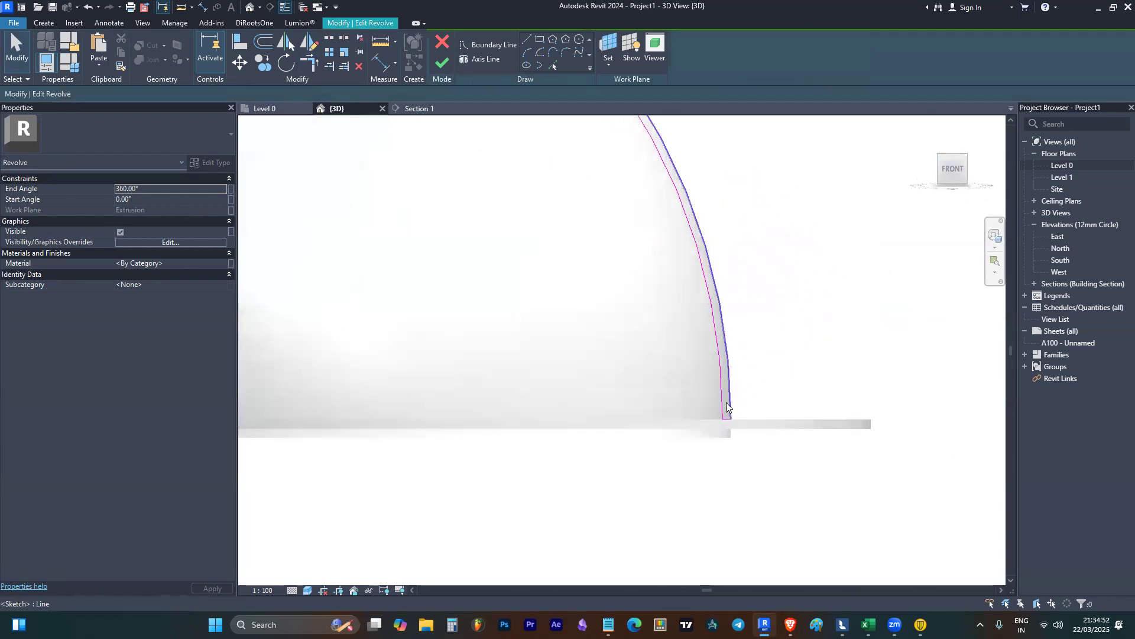
scroll(726, 402, up, 2)
click(732, 378)
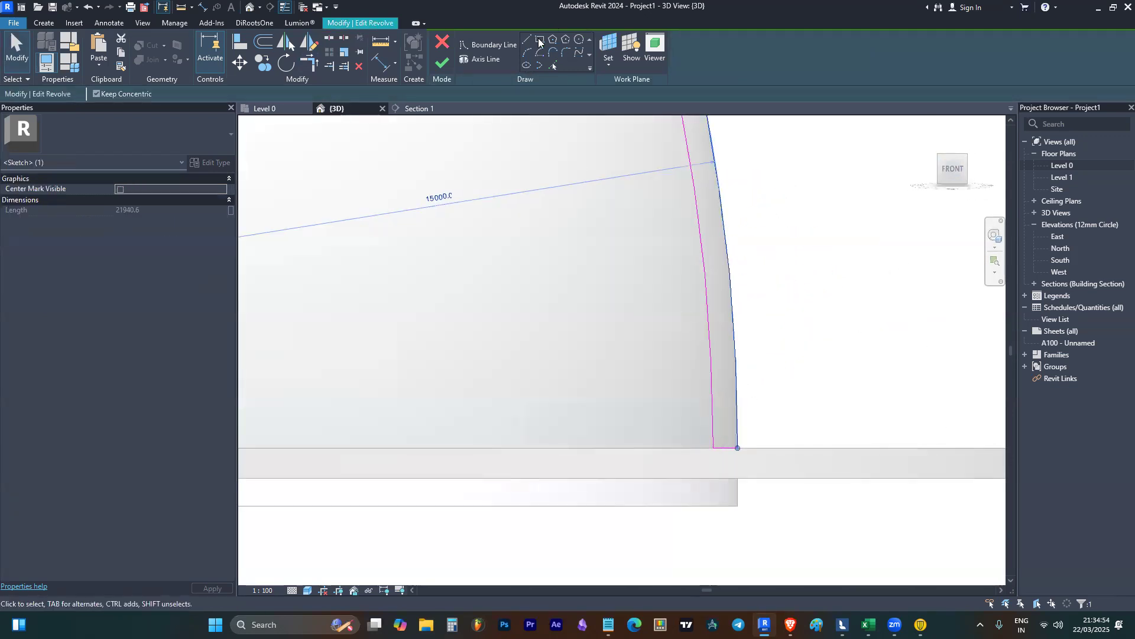
click(527, 41)
click(735, 403)
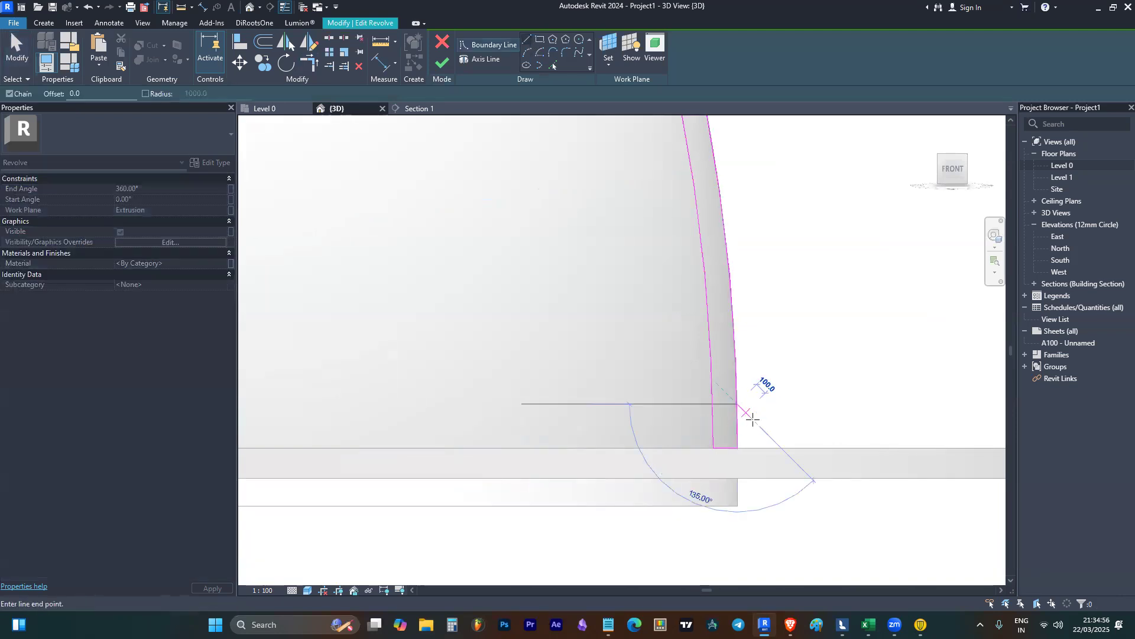
click(778, 425)
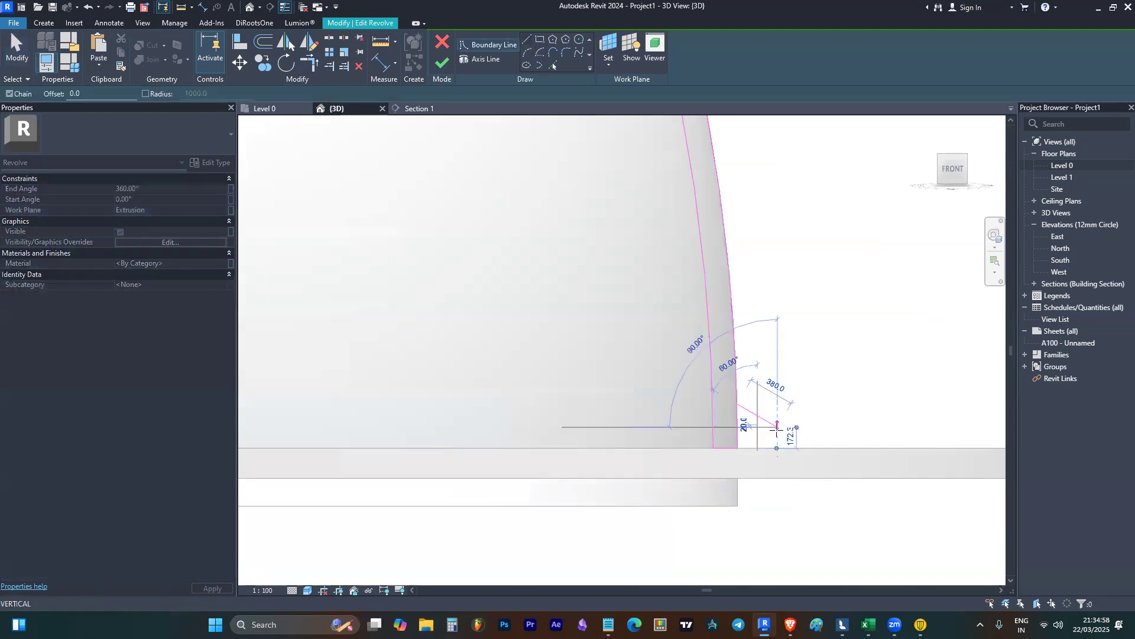
click(777, 448)
click(737, 448)
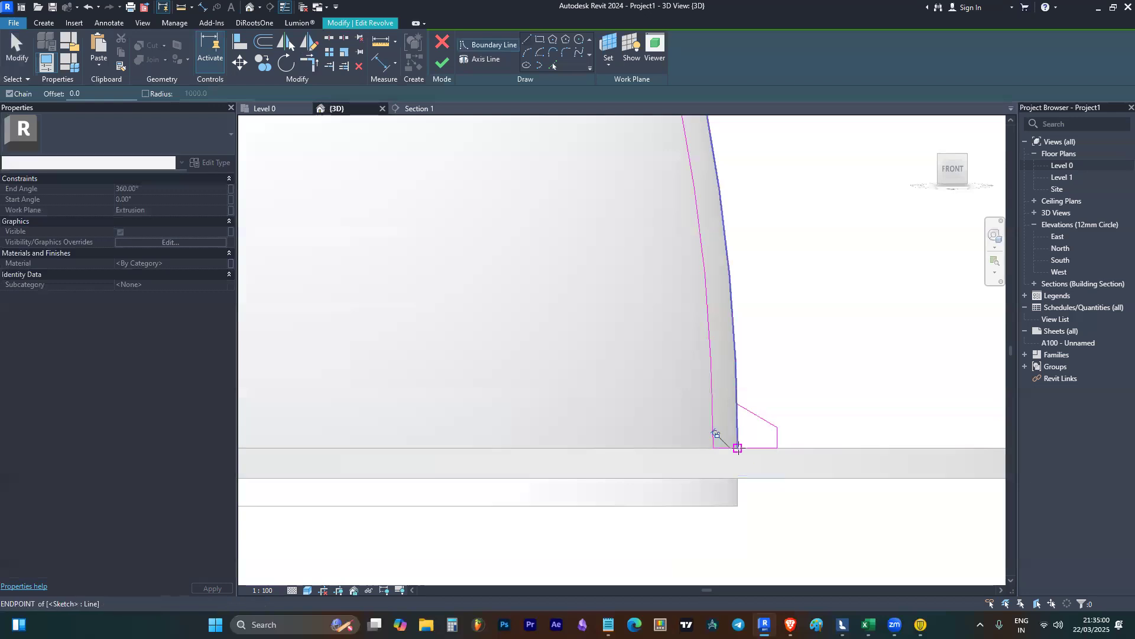
key(Escape)
- Shorten the outer arc at its lower end so it meets the top of the skirt's slanted line
click(739, 421)
mouse_move(737, 448)
mouse_down()
mouse_move(729, 398)
mouse_move(836, 433)
mouse_move(802, 415)
mouse_move(788, 370)
mouse_move(807, 343)
mouse_move(802, 357)
mouse_up()
click(794, 399)
scroll(810, 379, down, 2)
scroll(793, 408, up, 1)
click(789, 416)
scroll(790, 417, up, 2)
scroll(775, 390, up, 2)
scroll(679, 404, down, 7)
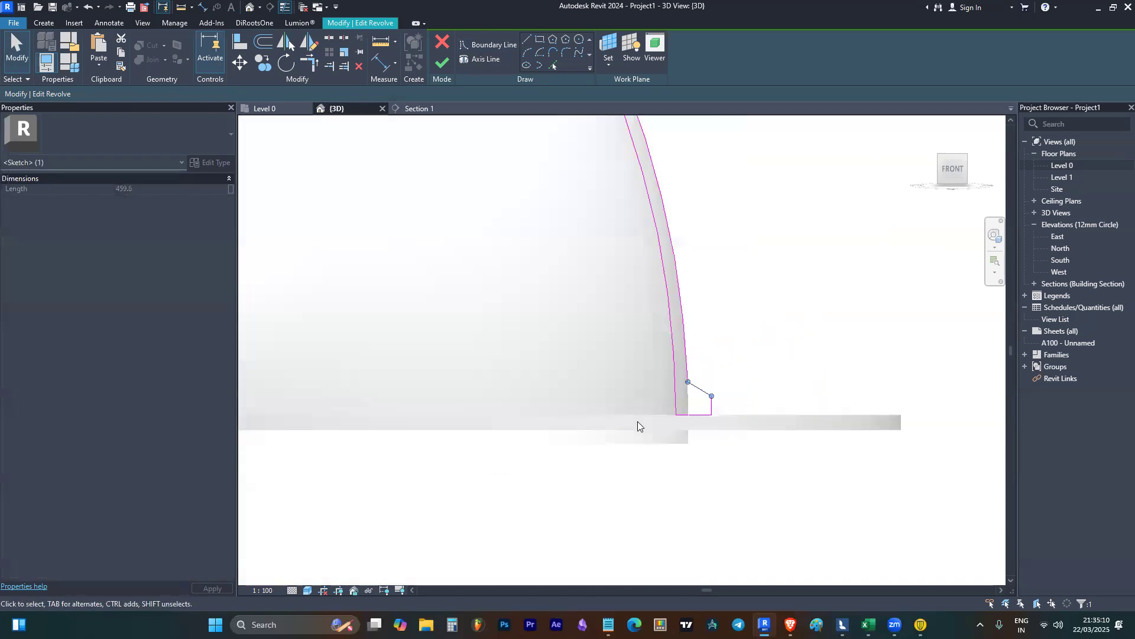
- Widen the skirt profile by moving its vertical outer edge farther outward, and finish the dome's revolve edit
scroll(685, 409, up, 3)
scroll(677, 406, up, 2)
mouse_move(677, 407)
mouse_down()
mouse_move(745, 432)
mouse_move(721, 438)
mouse_up()
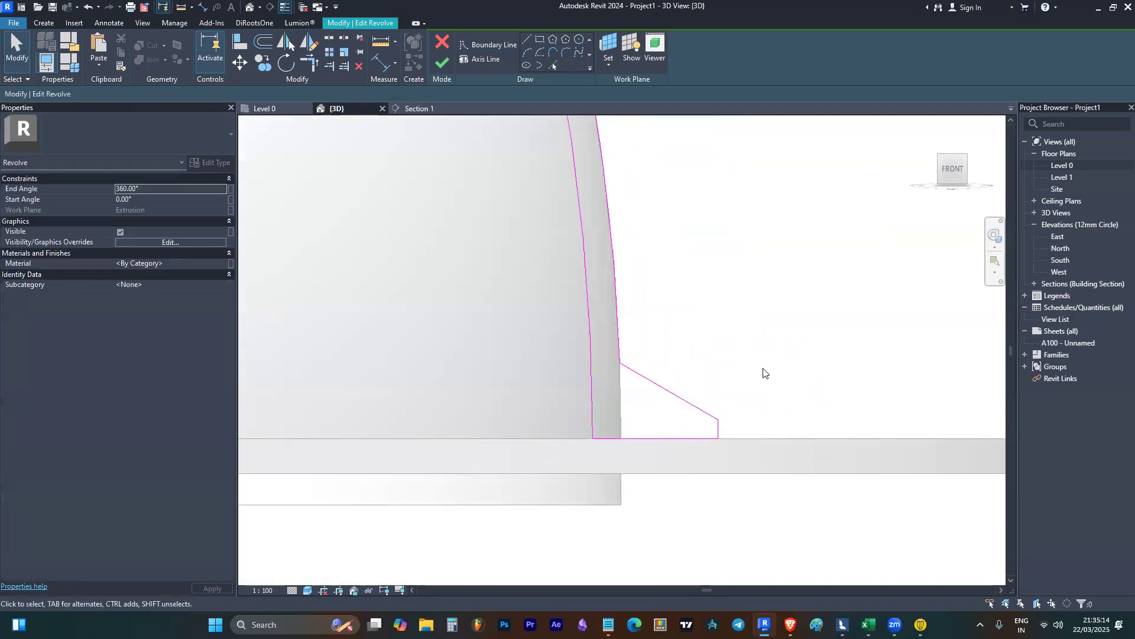
scroll(762, 377, down, 2)
click(444, 63)
scroll(722, 334, down, 5)
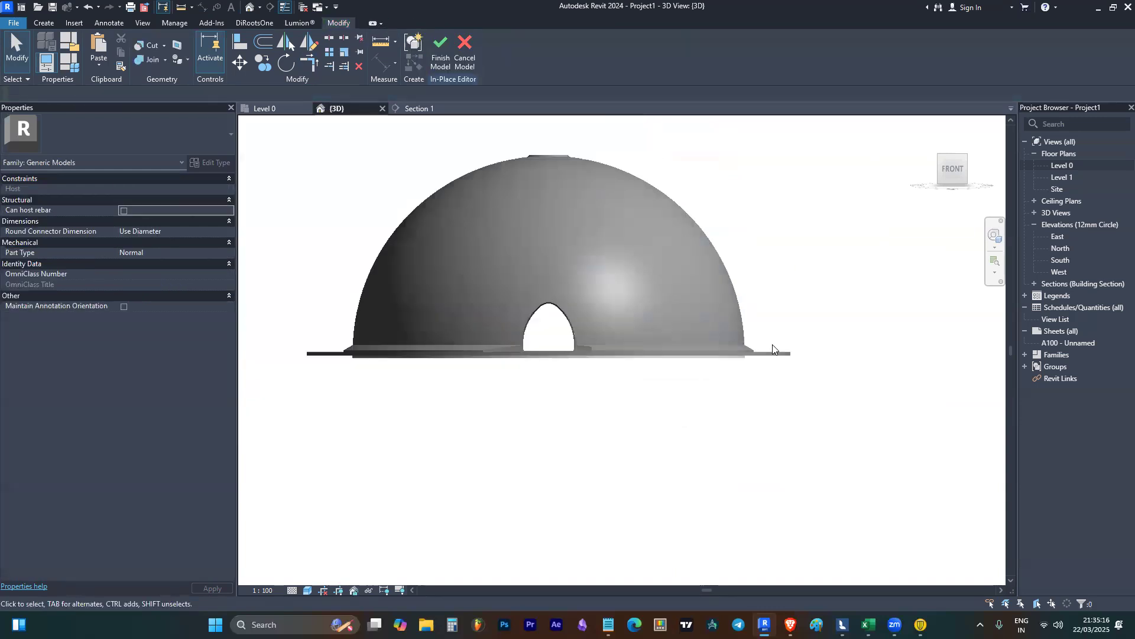
scroll(601, 481, down, 2)
shift+middle_drag(600, 481, 625, 547)
shift+middle_drag(562, 454, 824, 388)
shift+middle_drag(614, 375, 698, 433)
- Uncut the dome's base skirt from the void extrusion that runs across the front arch entrance
click(742, 364)
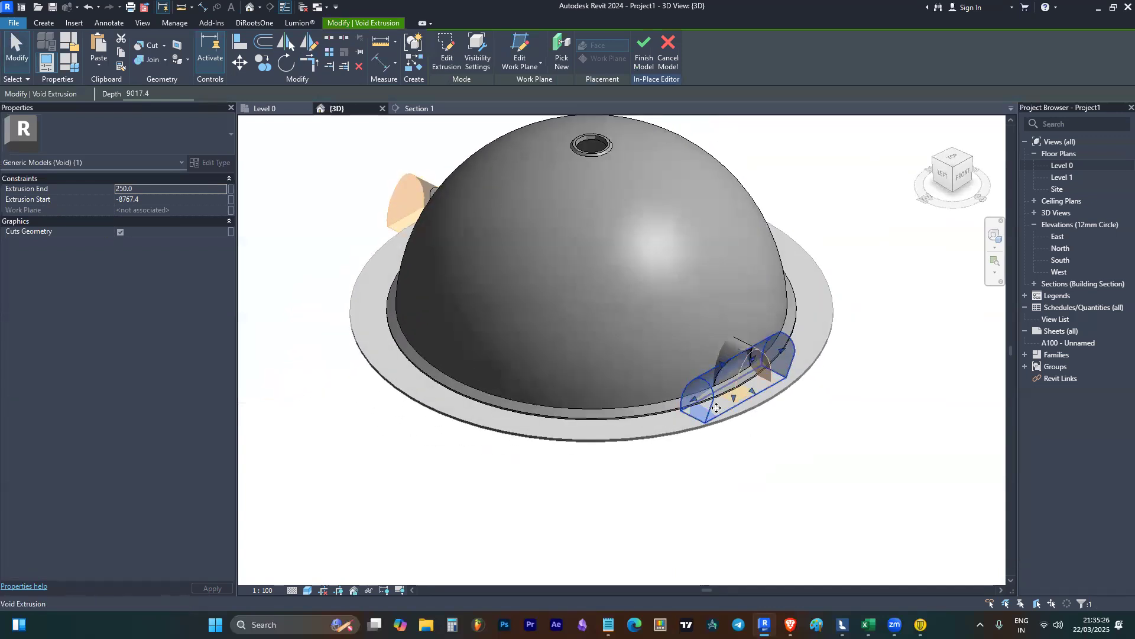
key(Escape)
scroll(773, 481, up, 6)
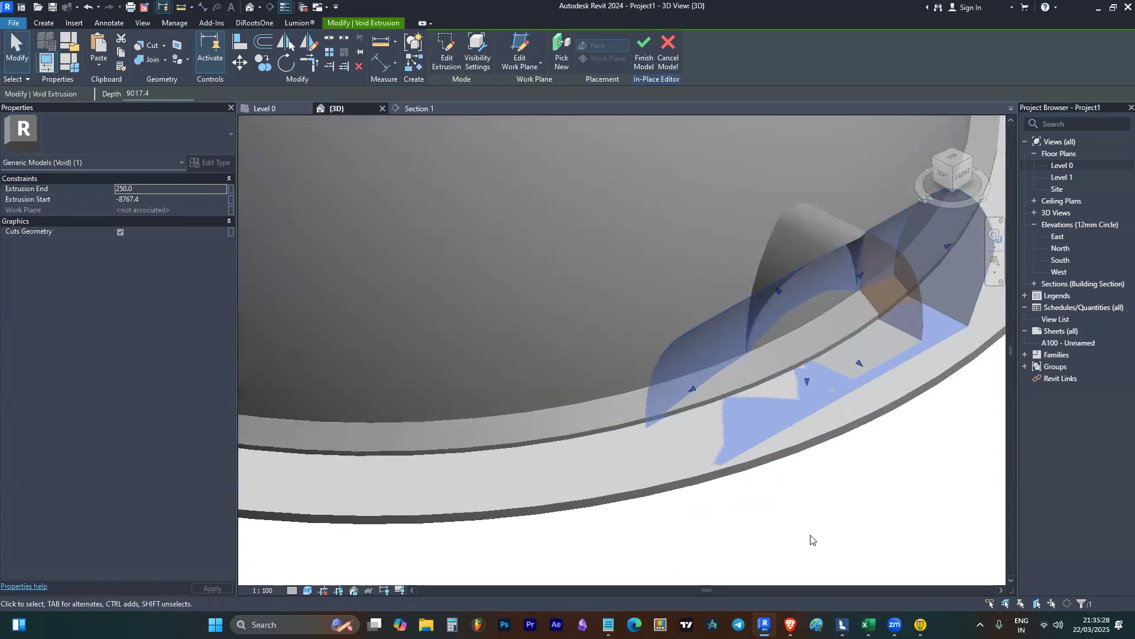
click(780, 438)
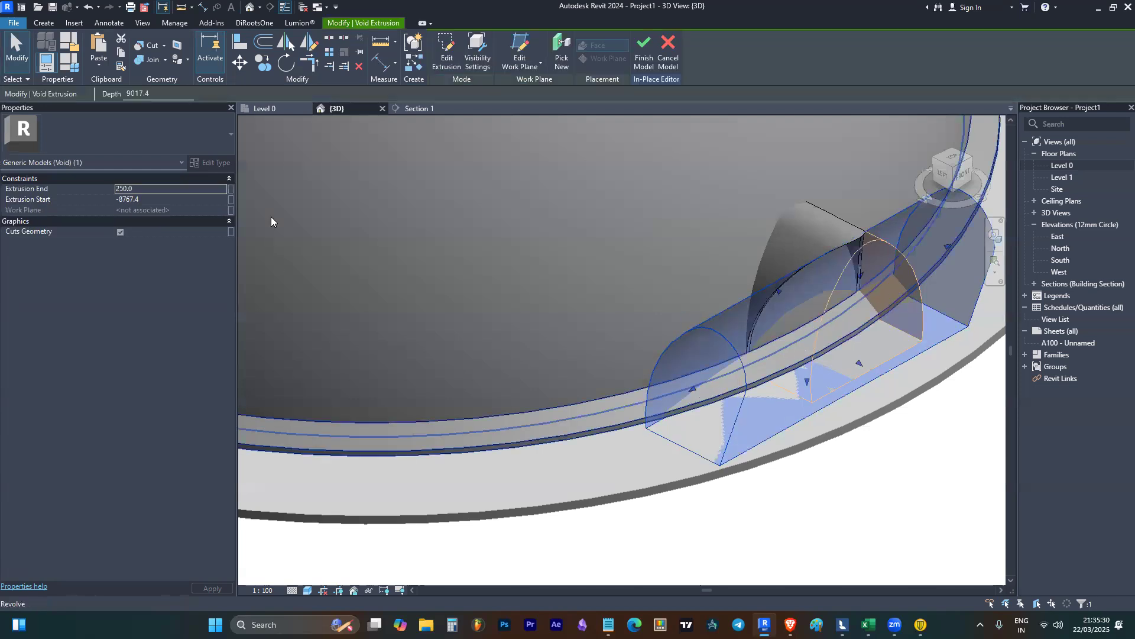
click(166, 51)
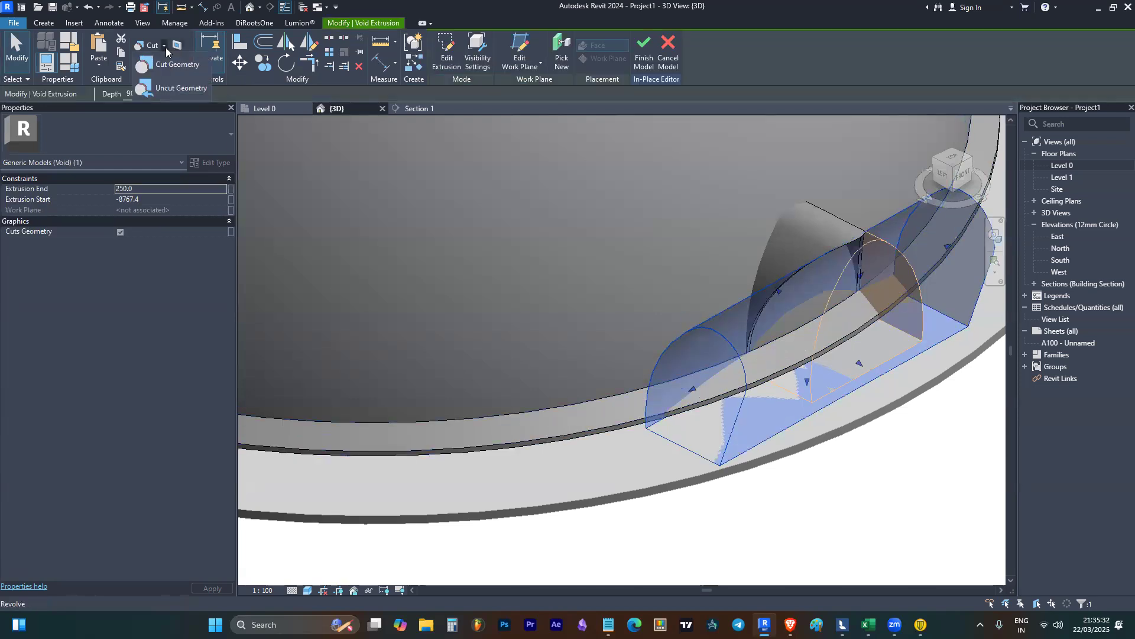
click(169, 89)
click(687, 399)
click(620, 414)
- Examine the base skirt around the arch entrances and the dome from several angles
scroll(769, 497, down, 5)
mouse_move(905, 532)
shift+middle_down()
mouse_move(848, 441)
mouse_move(644, 428)
mouse_move(824, 499)
mouse_move(910, 550)
shift+middle_up()
scroll(792, 385, up, 1)
click(793, 386)
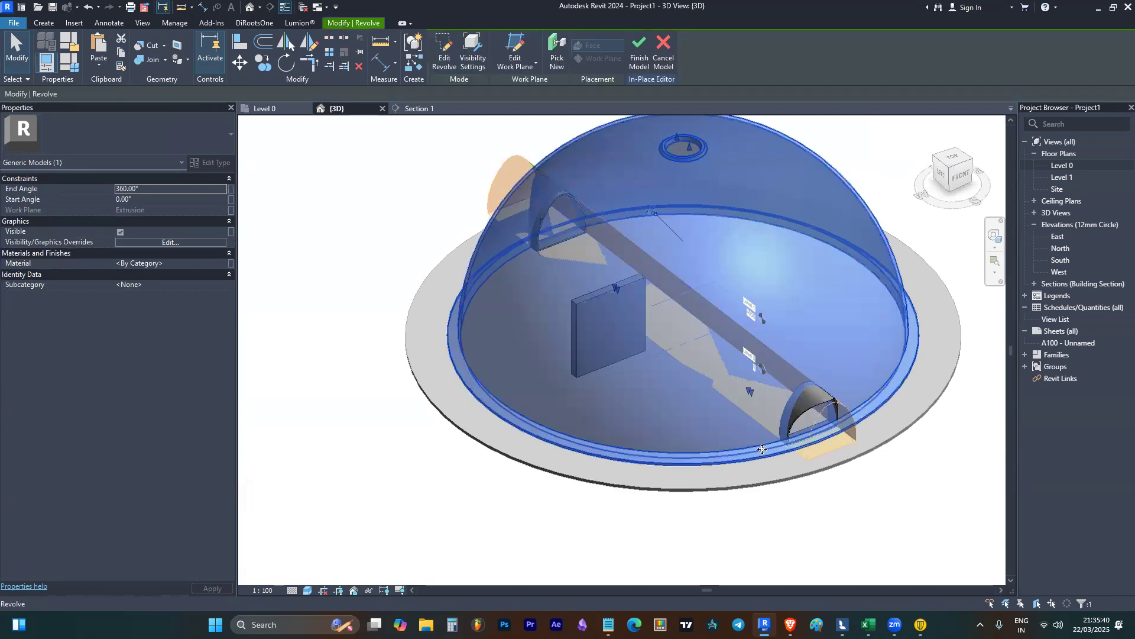
key(Escape)
scroll(802, 446, down, 3)
shift+middle_drag(774, 507, 869, 452)
scroll(653, 277, up, 1)
shift+middle_drag(662, 376, 683, 429)
click(720, 265)
scroll(831, 393, down, 4)
shift+middle_drag(831, 393, 831, 486)
scroll(785, 404, up, 2)
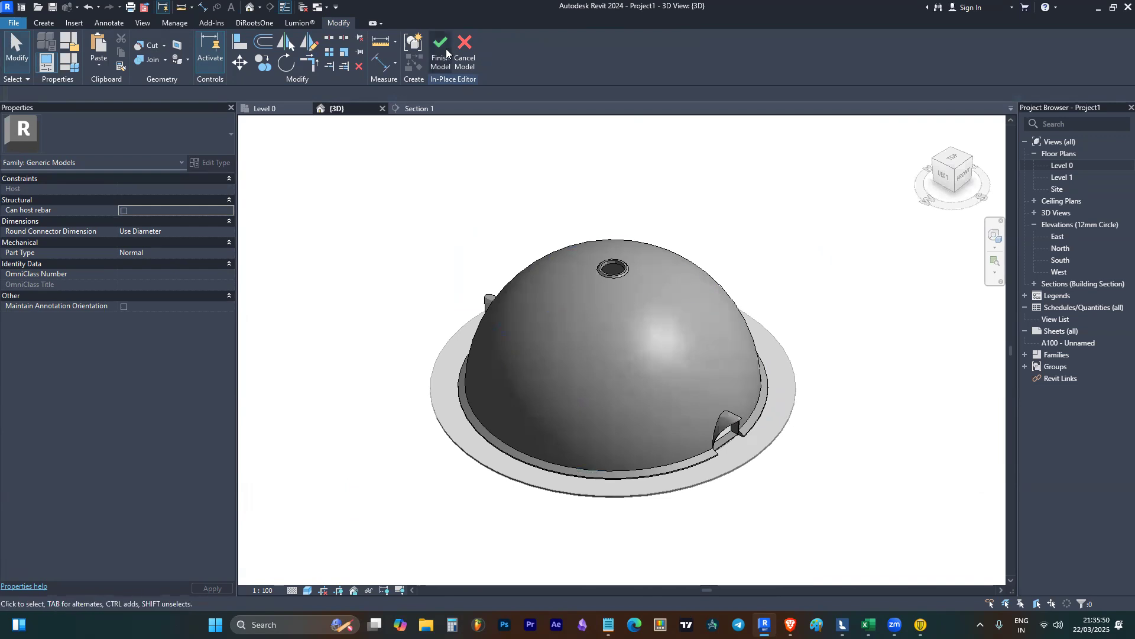
- Finish the dome's in-place model and reopen it for in-place editing
click(660, 285)
shift+middle_drag(707, 366, 714, 327)
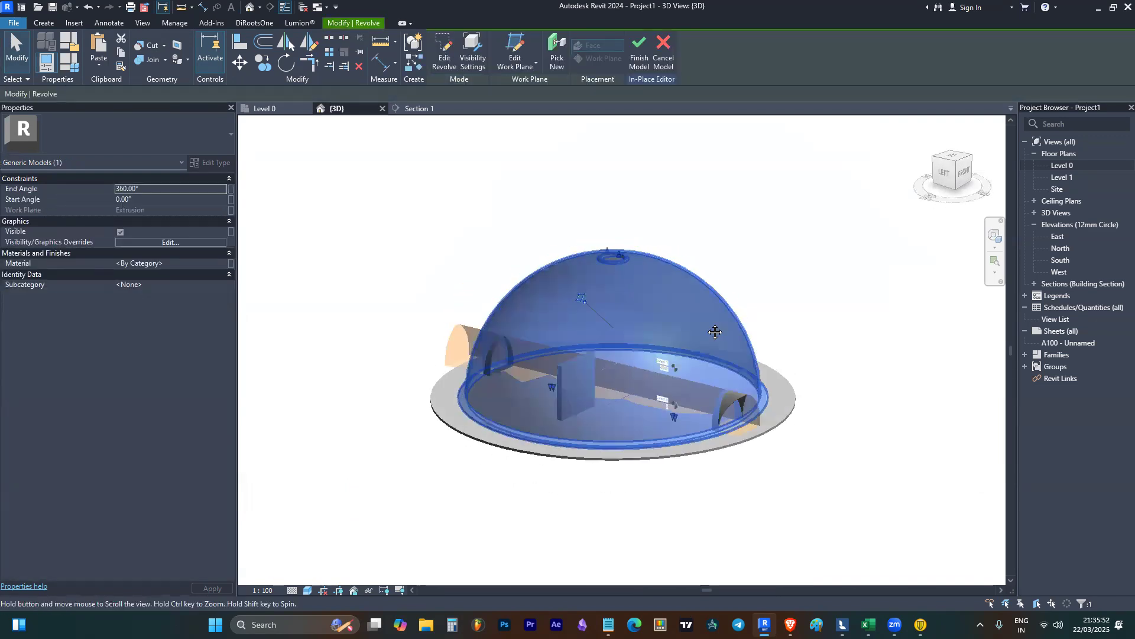
click(508, 177)
click(438, 51)
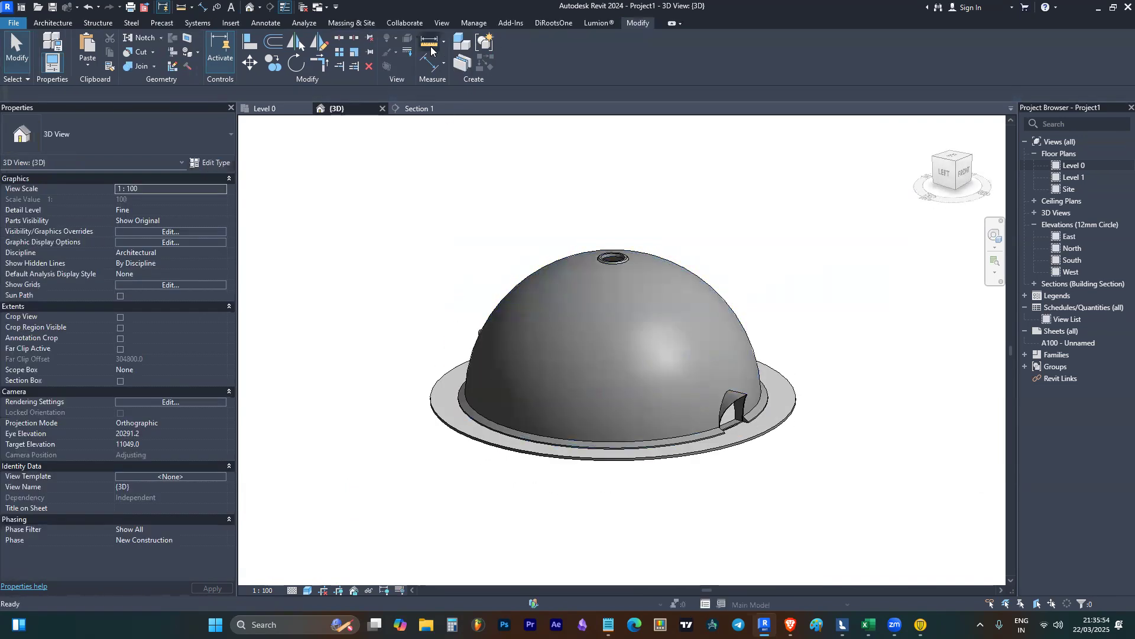
double_click(484, 302)
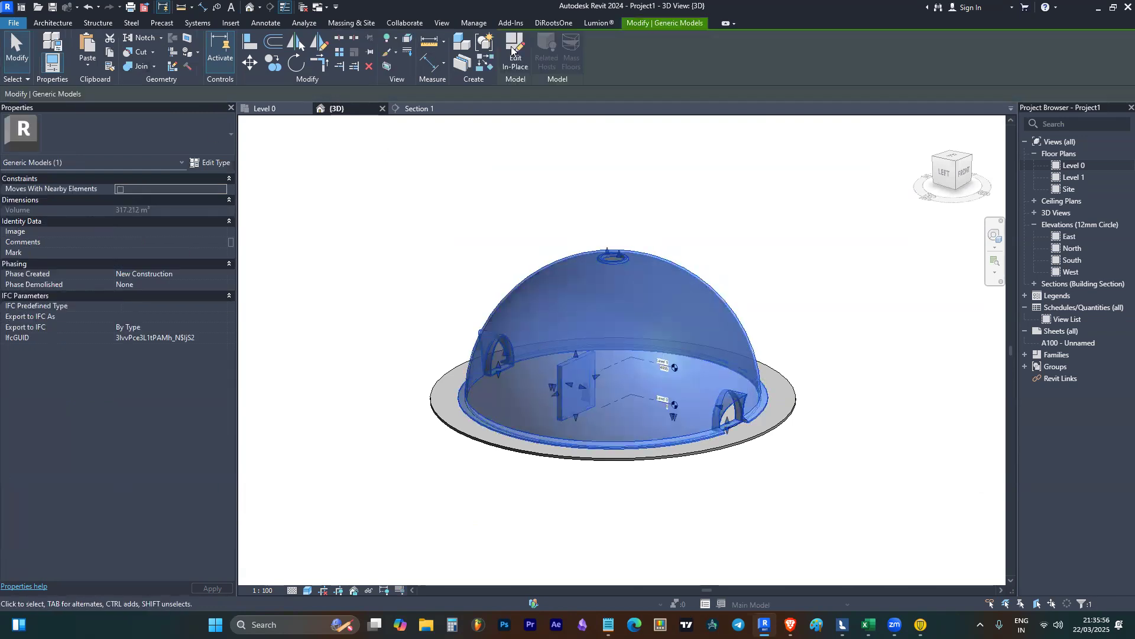
click(542, 227)
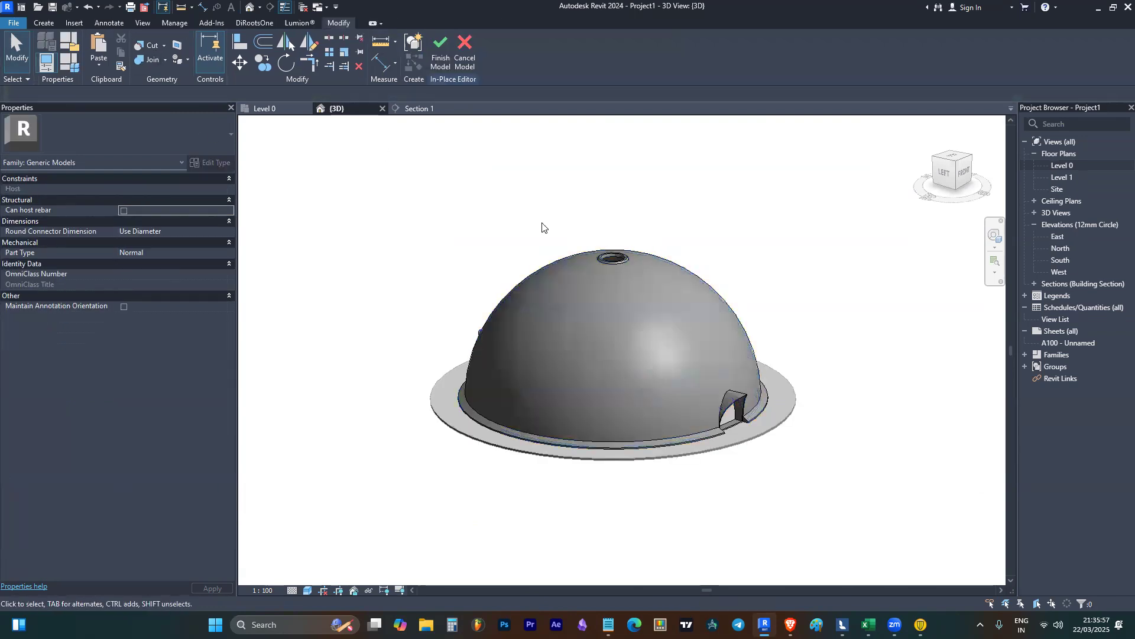
- Examine the dome revolve, its arch entrance and its crown opening from the front and from an angle
click(50, 24)
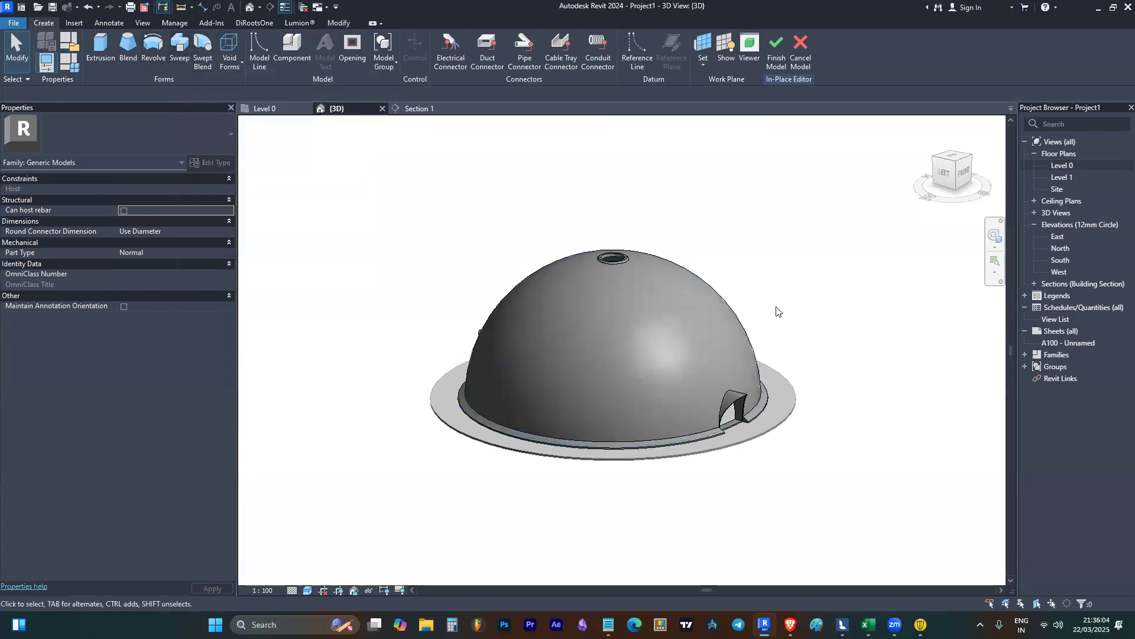
click(965, 174)
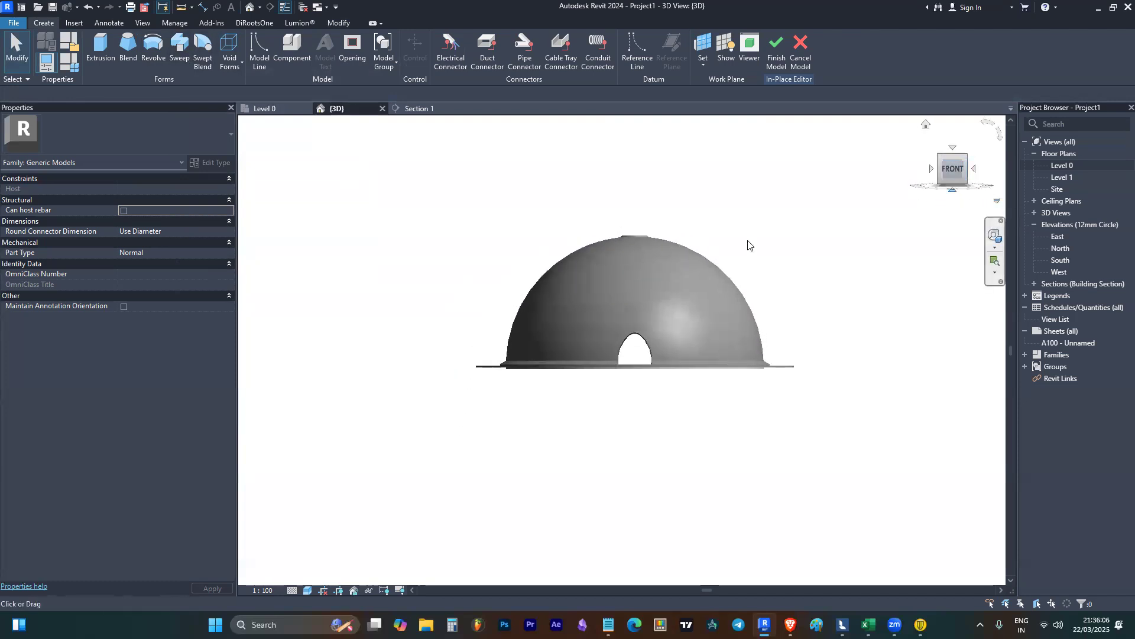
shift+middle_drag(476, 324, 461, 377)
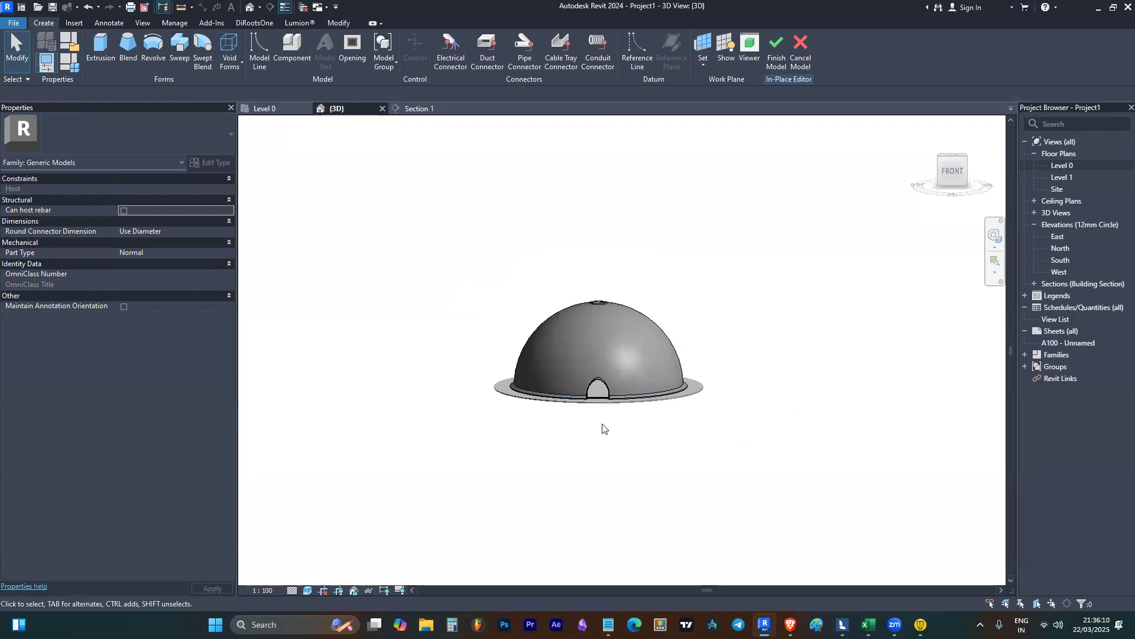
scroll(564, 347, up, 3)
click(564, 348)
shift+middle_drag(564, 348, 627, 306)
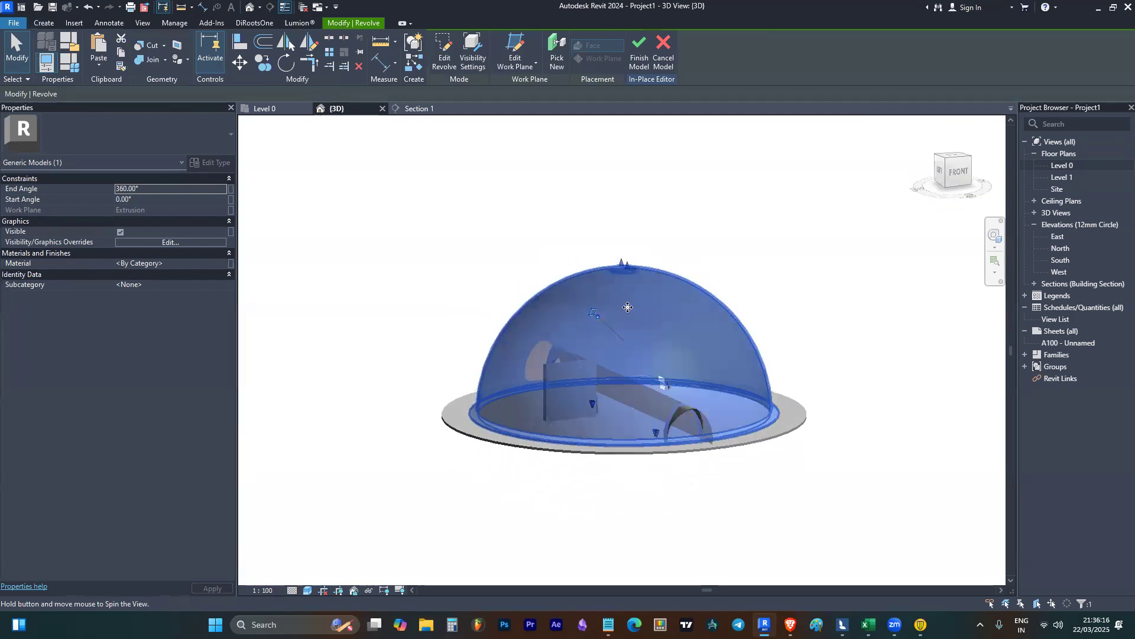
click(796, 252)
click(680, 328)
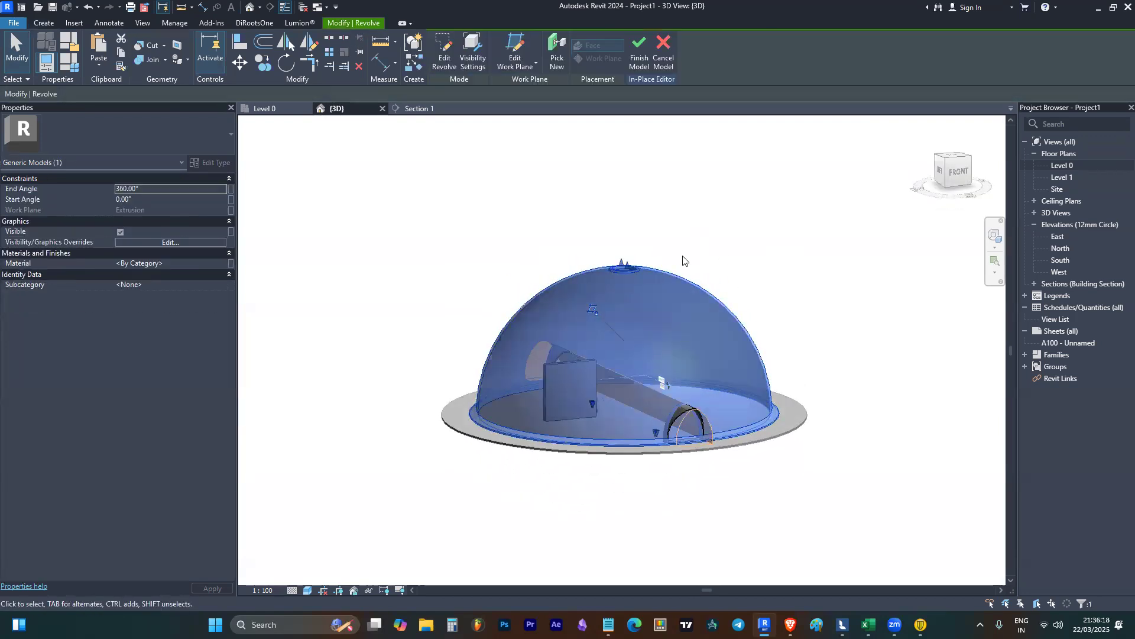
drag(622, 264, 630, 287)
key(Escape)
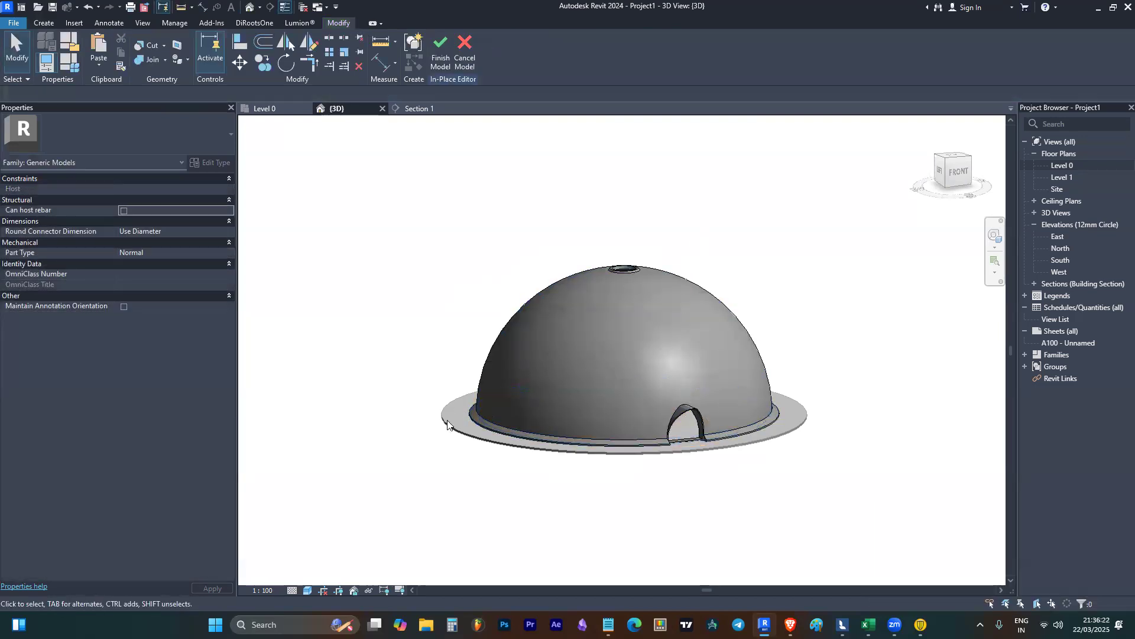
- Start a sweep in the Level 0 floor plan and set its path sketch to use picked lines
double_click(1059, 166)
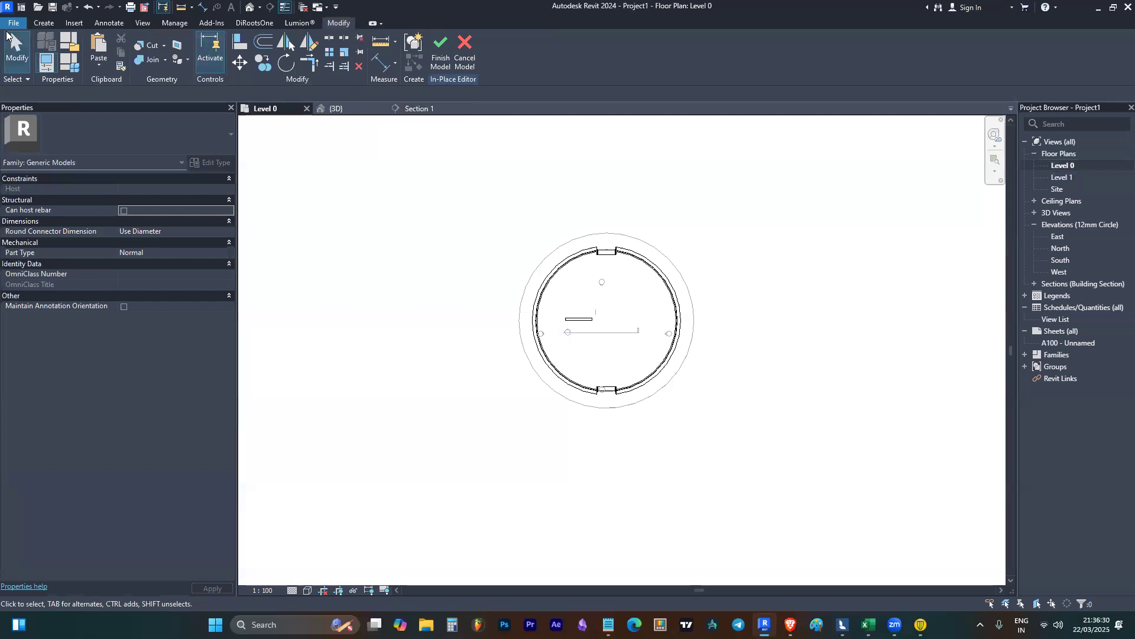
click(50, 22)
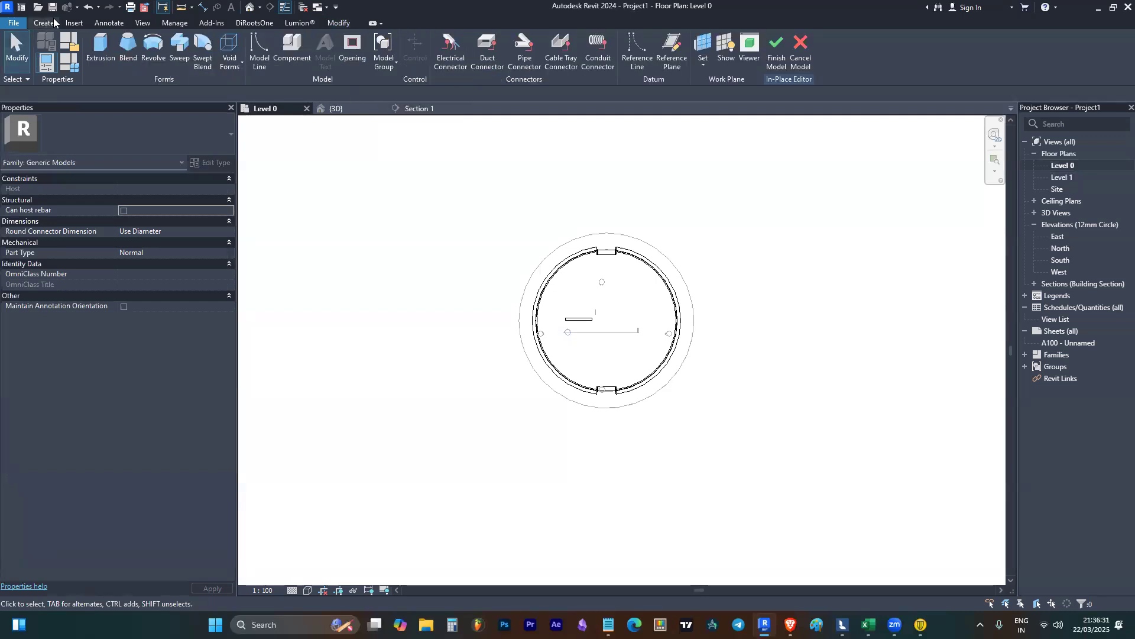
click(184, 56)
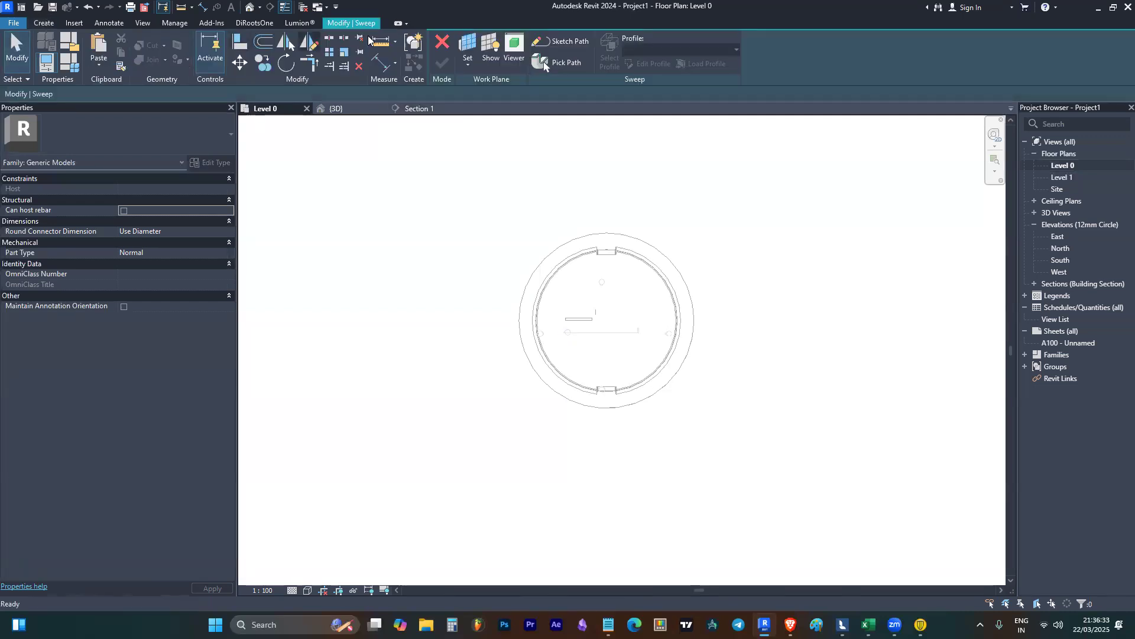
click(569, 42)
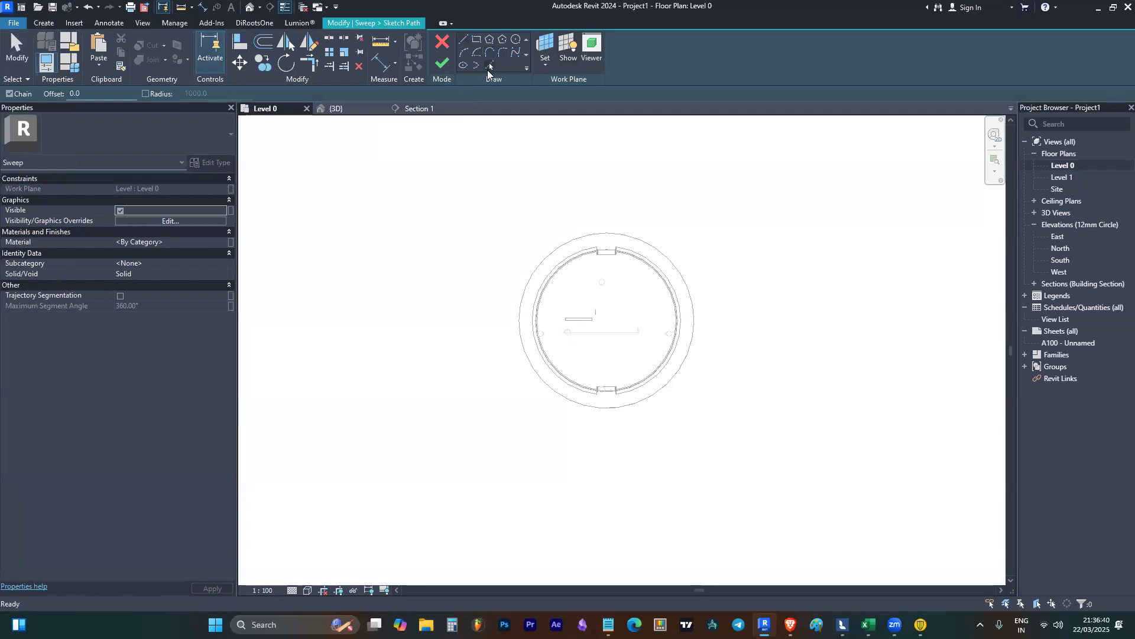
click(490, 65)
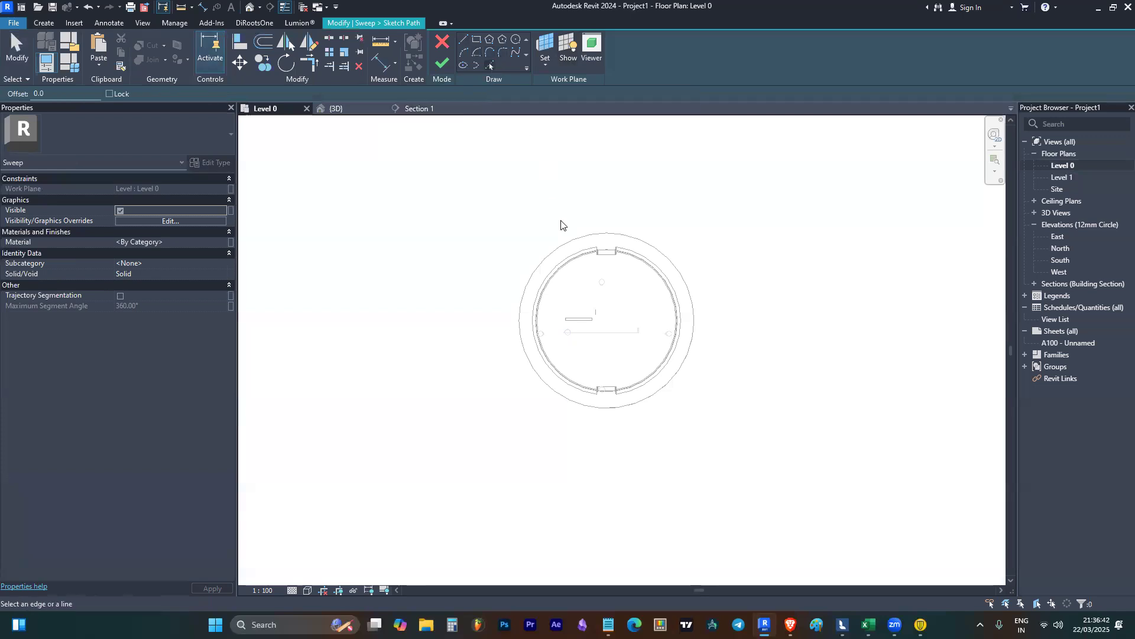
key(Tab)
key(Tab)
click(587, 238)
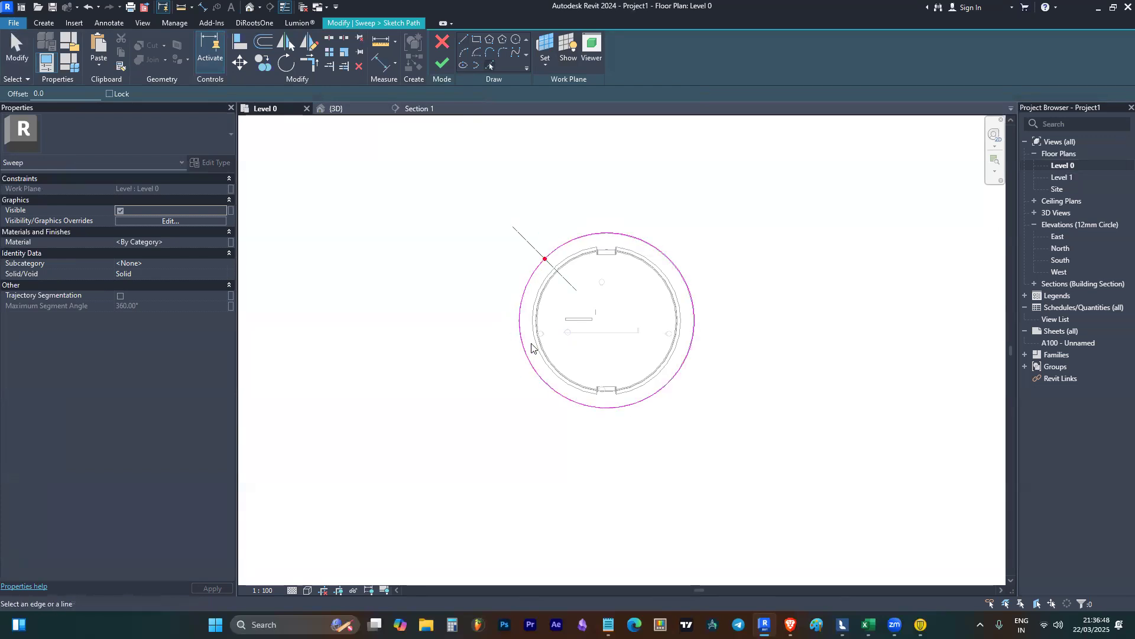
click(583, 407)
scroll(615, 401, up, 3)
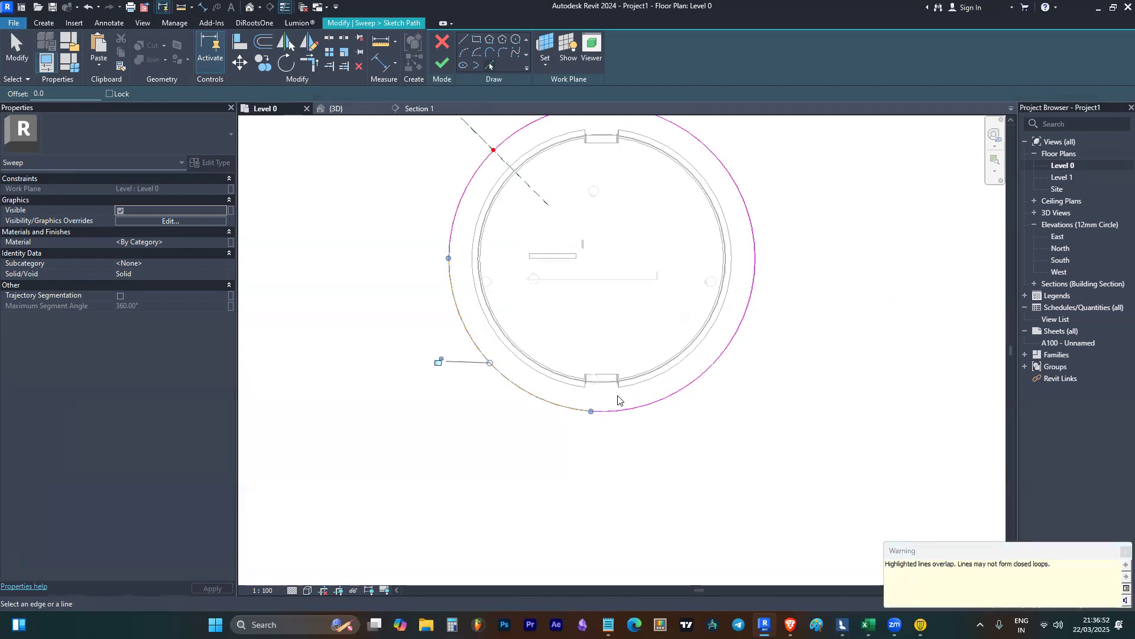
scroll(616, 400, down, 3)
key(ctrl+z)
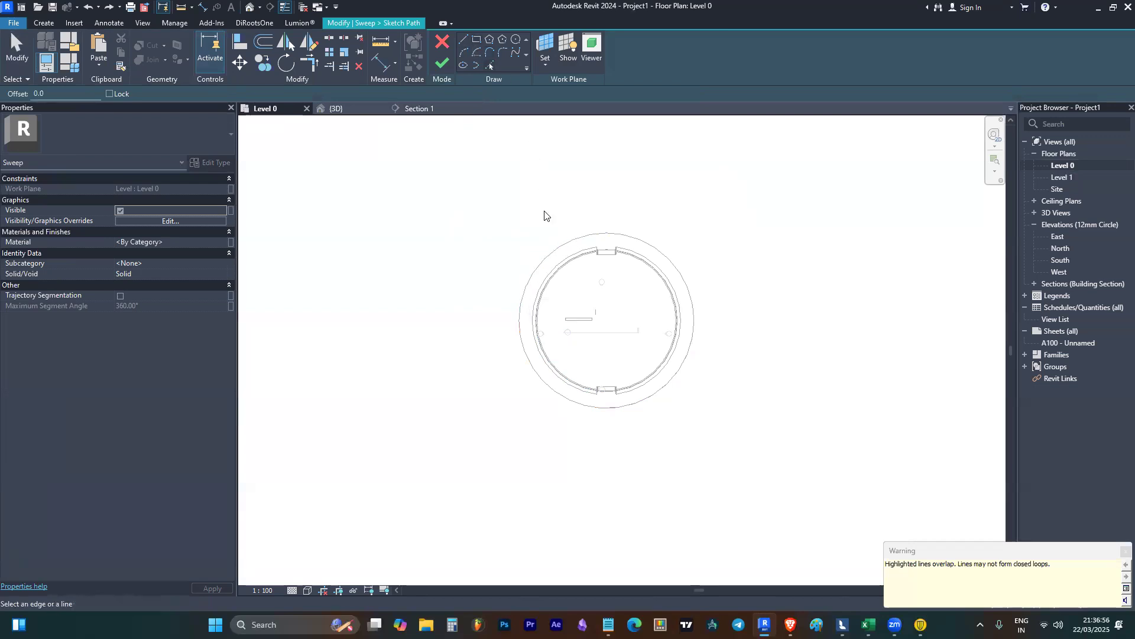
- Pick the whole chain of the ring floor's outer edge as the sweep path
key(Tab)
click(559, 248)
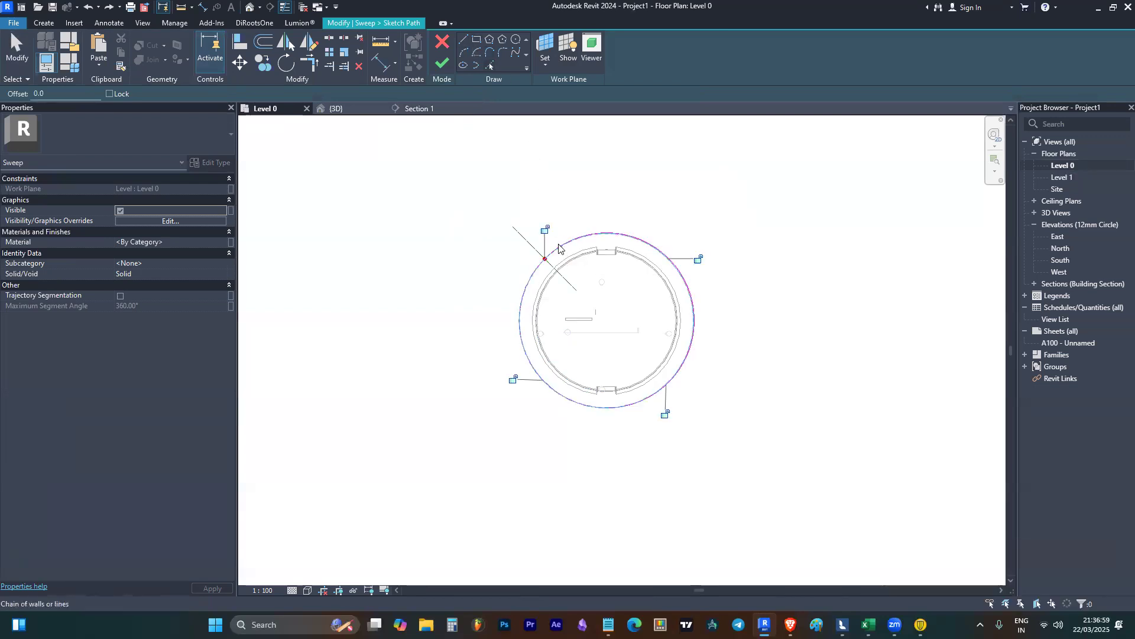
click(563, 404)
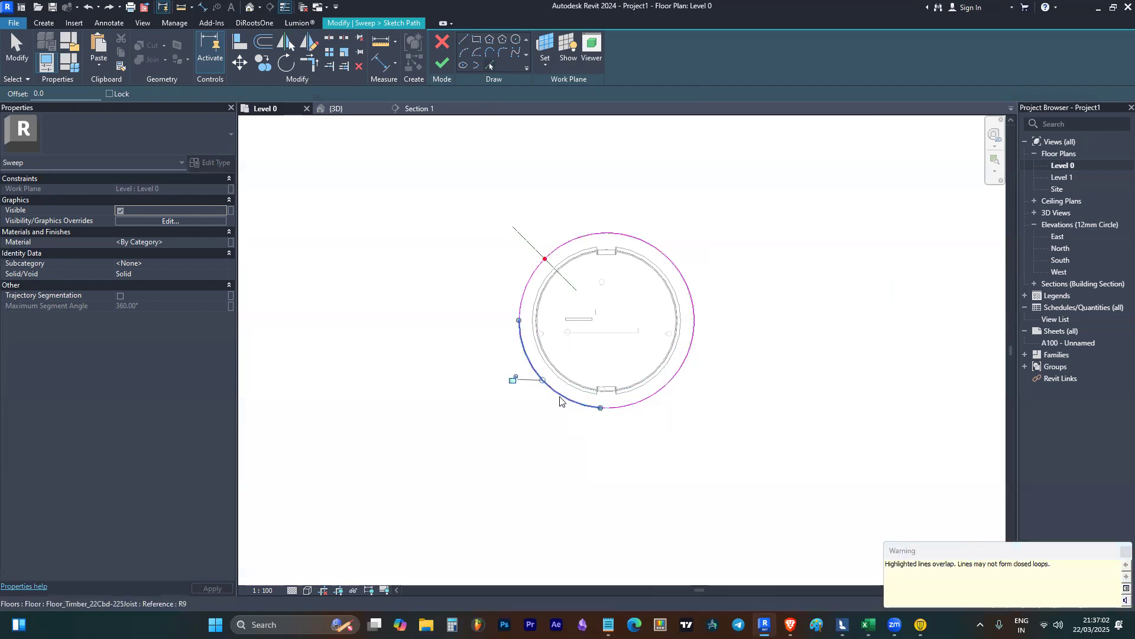
key(Escape)
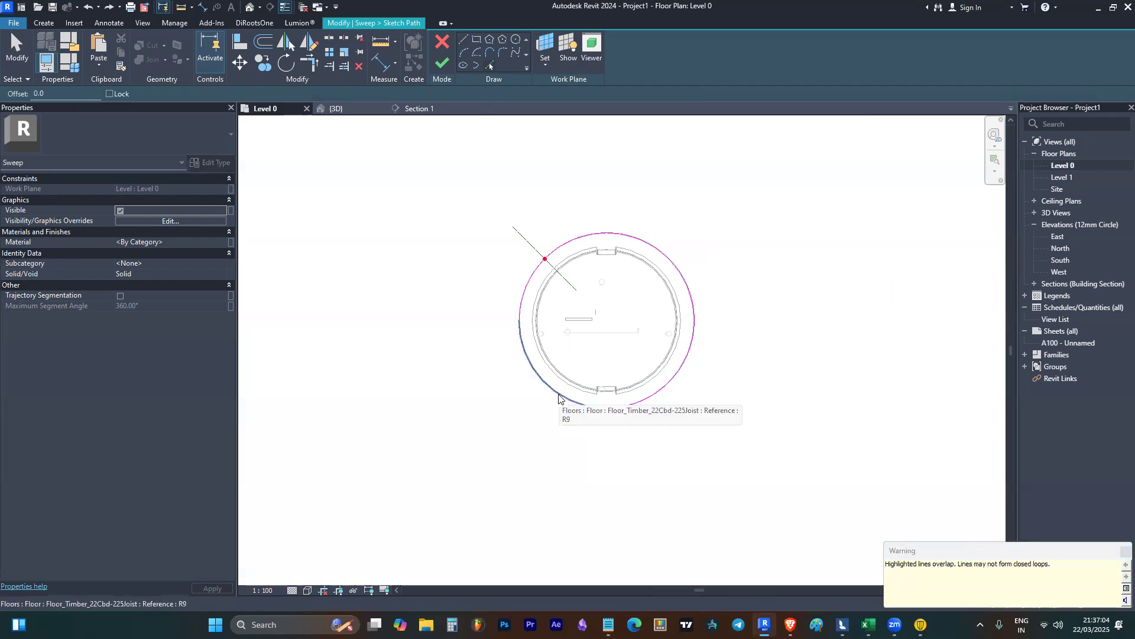
- Shorten the two southern path arcs to leave a gap centred on the south entrance, with the southwest arc spanning about 75°
click(559, 396)
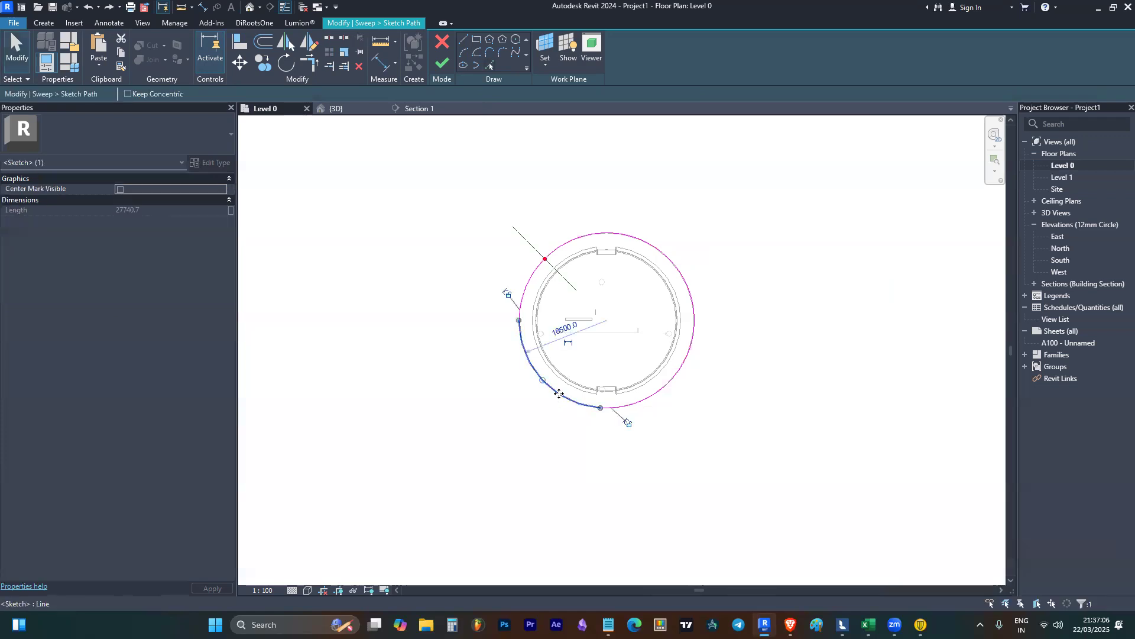
scroll(618, 407, up, 1)
click(626, 406)
scroll(612, 411, up, 3)
mouse_move(589, 406)
mouse_down()
mouse_move(628, 408)
mouse_move(561, 403)
mouse_up()
scroll(600, 411, up, 2)
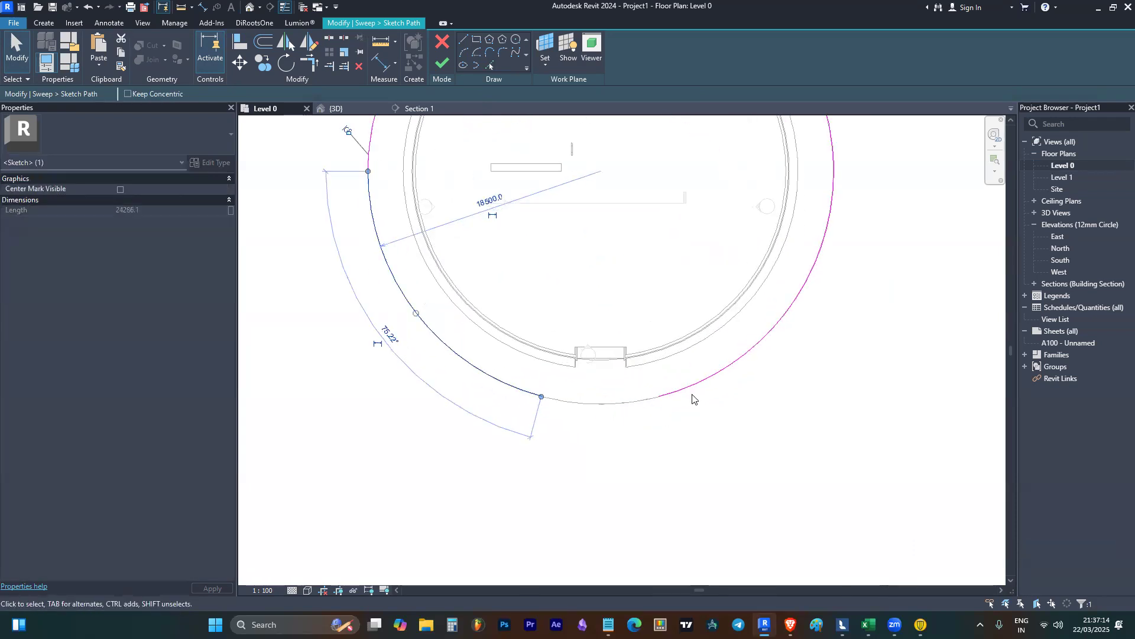
key(Escape)
scroll(537, 390, down, 2)
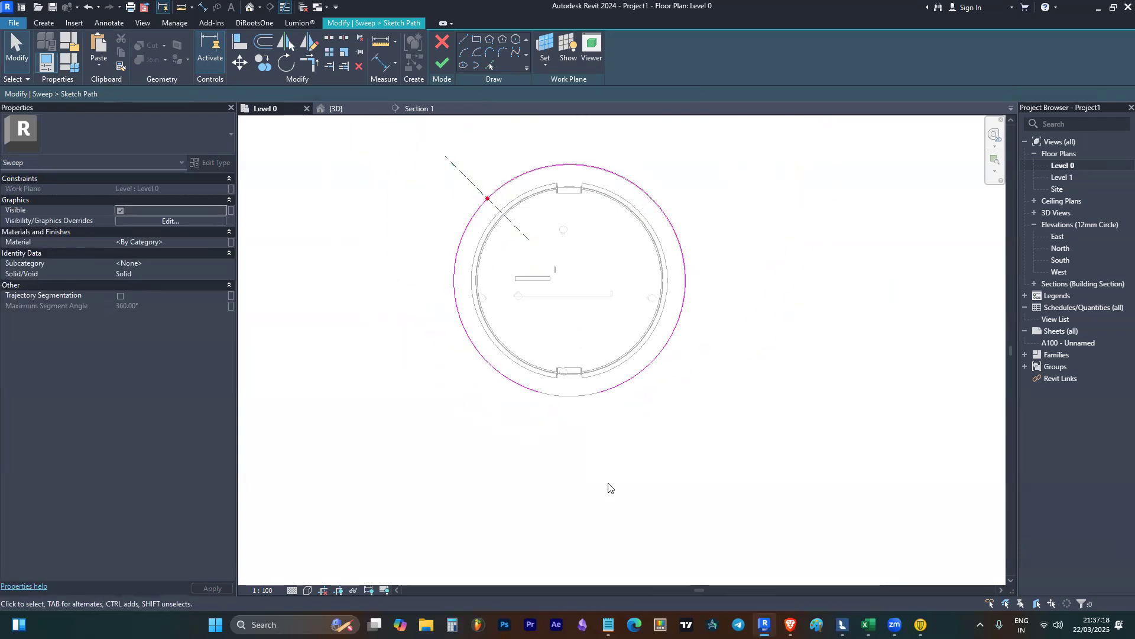
- Finish the sweep path and open its profile sketch in the {3D} view
scroll(496, 181, up, 2)
click(456, 176)
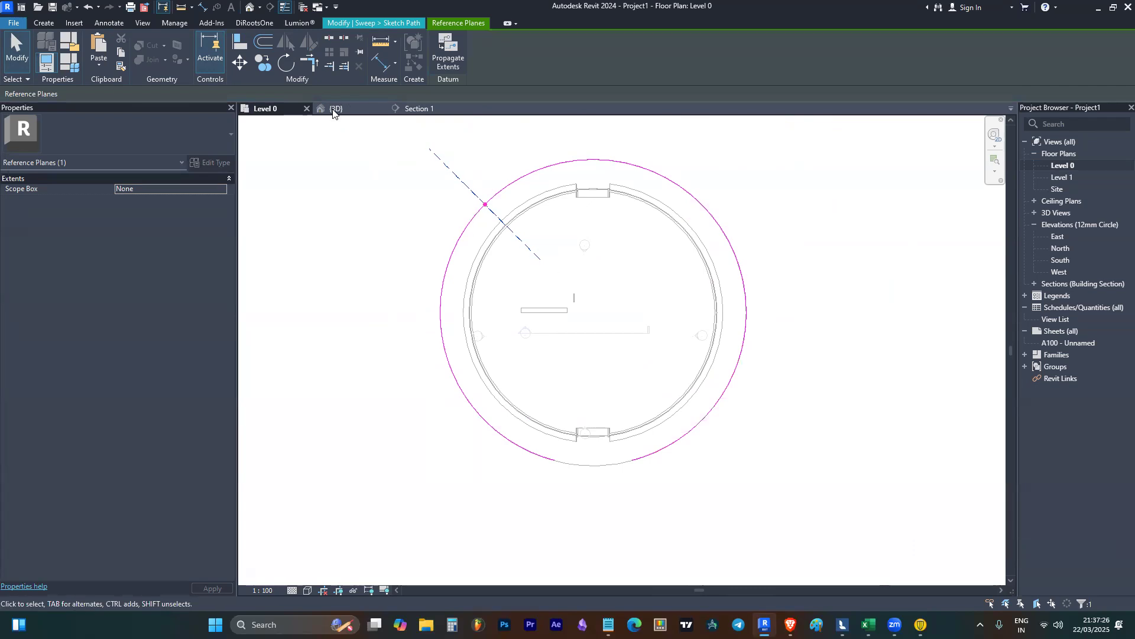
click(346, 24)
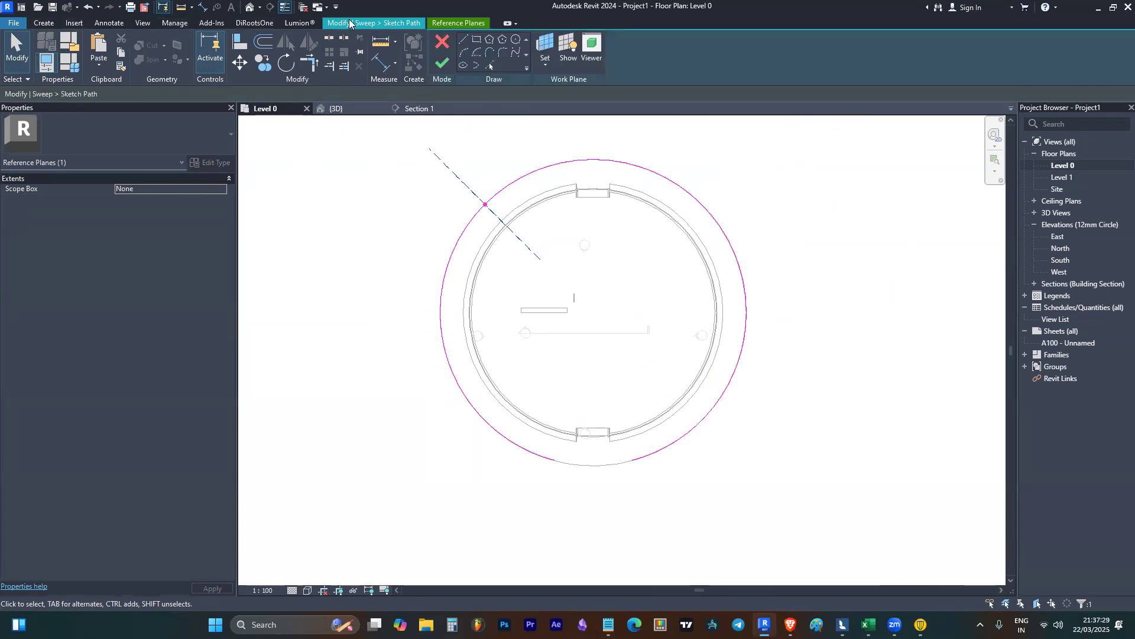
click(443, 64)
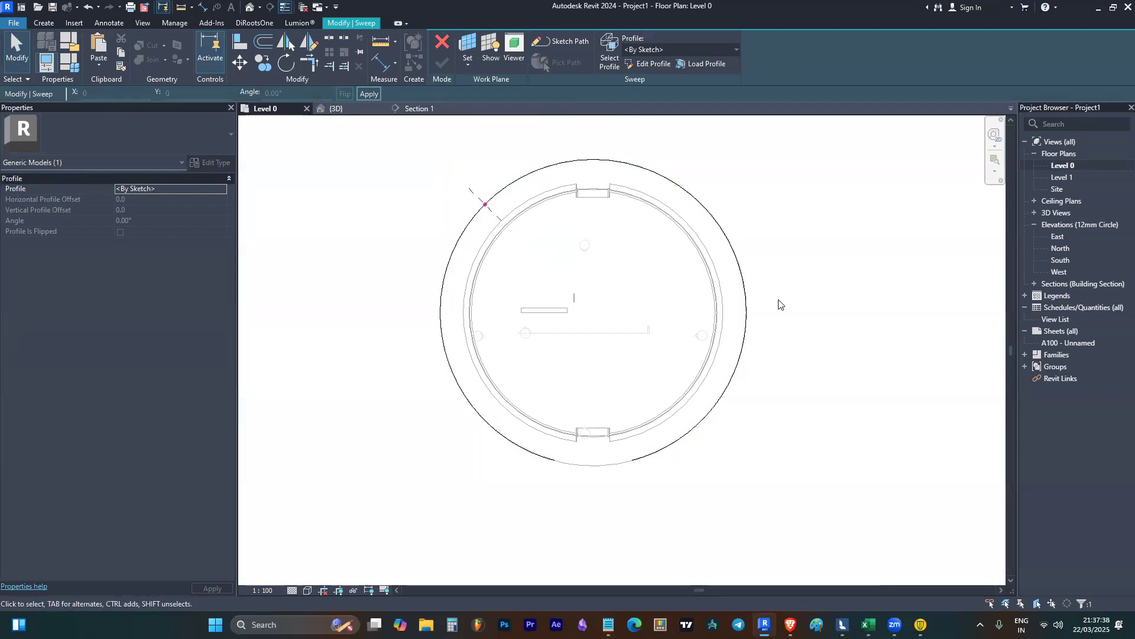
click(648, 64)
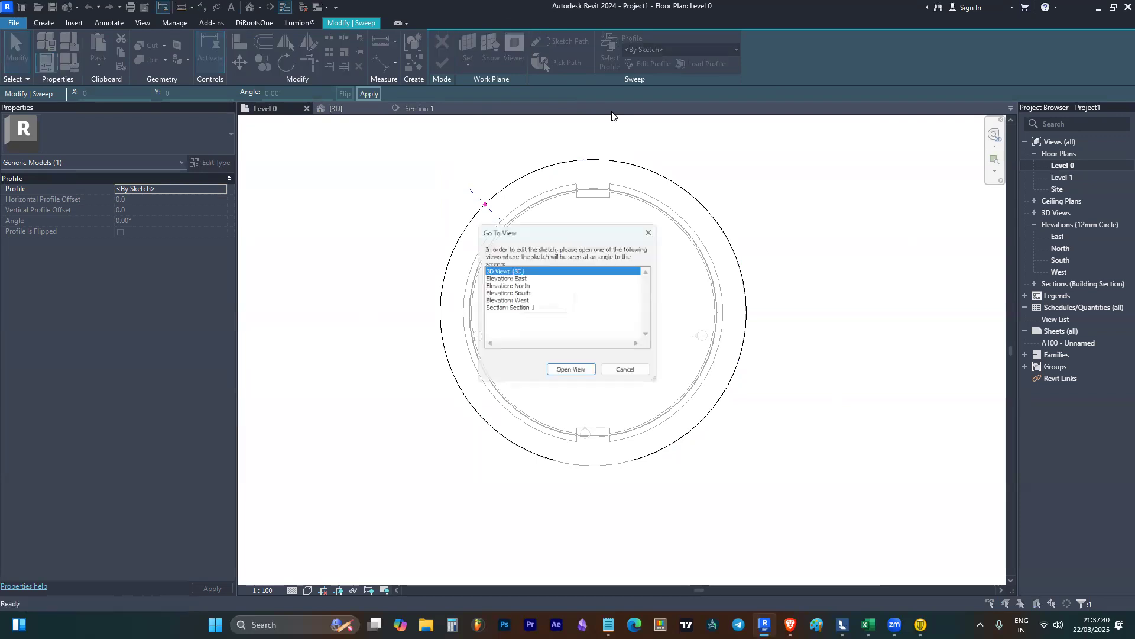
click(566, 371)
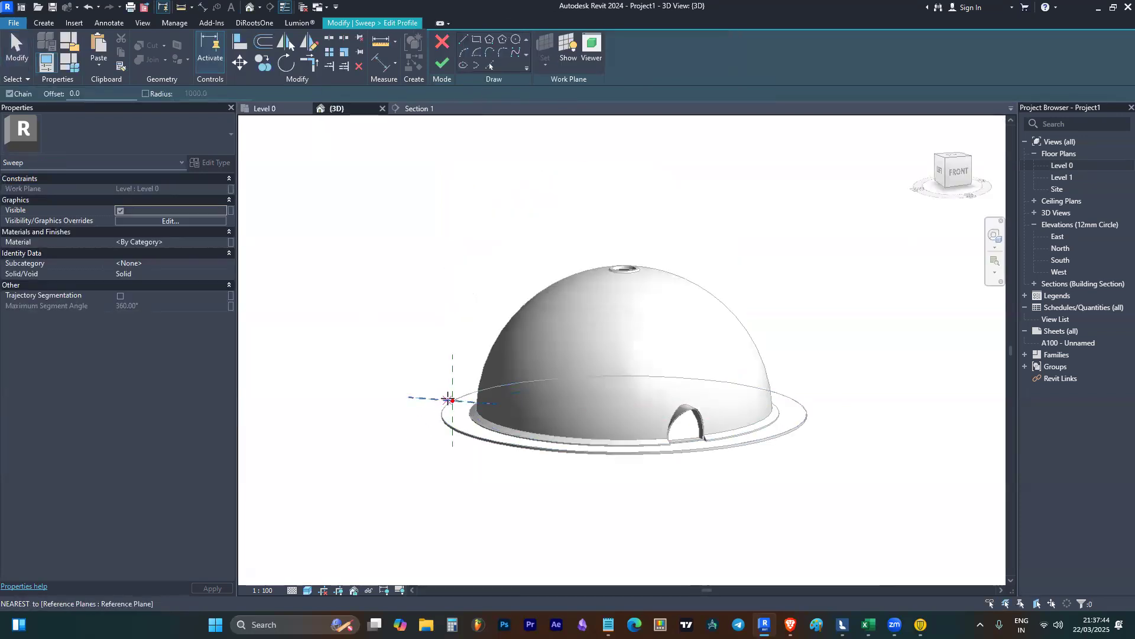
- Sketch a closed outward-leaning profile from the path point, with a 7000 mm side at 119° and a 500 mm wide top
shift+middle_drag(456, 458, 447, 423)
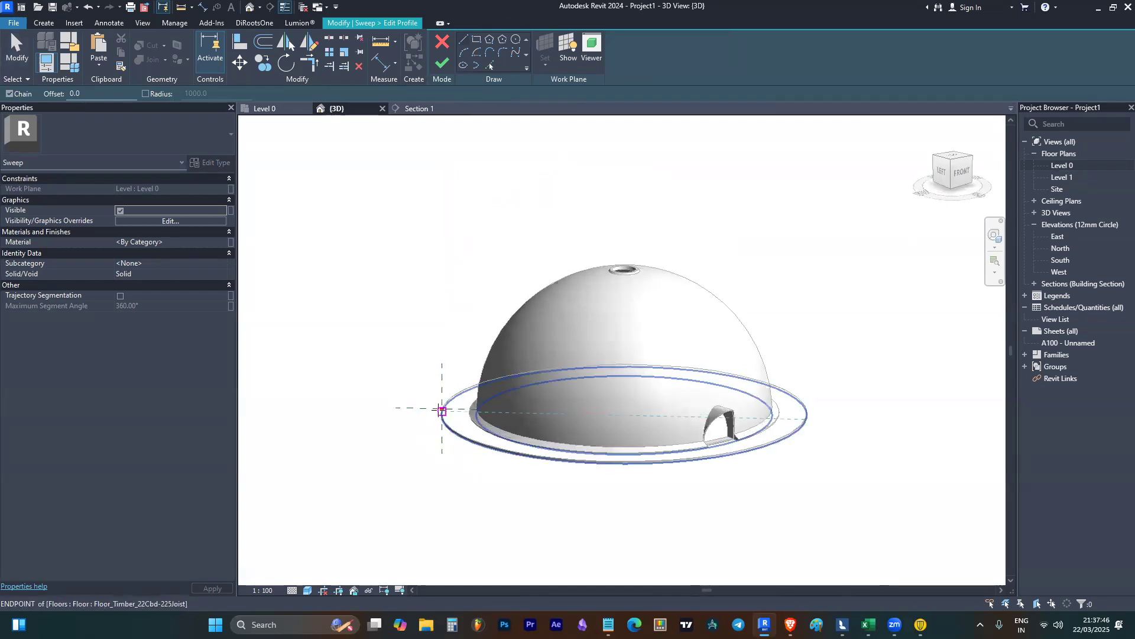
click(442, 408)
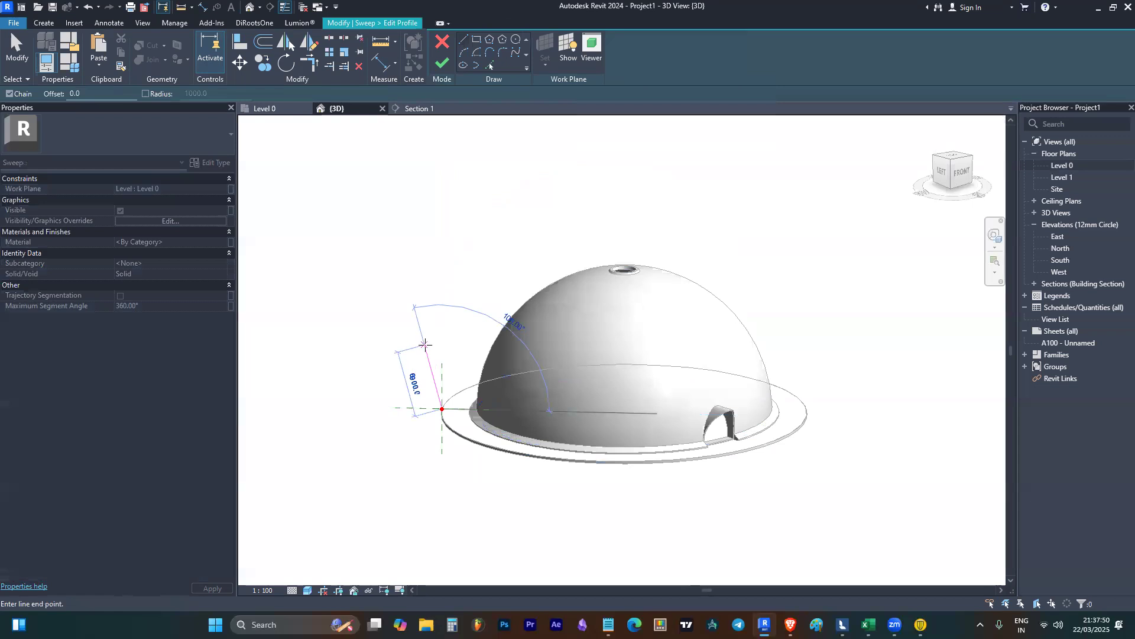
scroll(425, 346, up, 4)
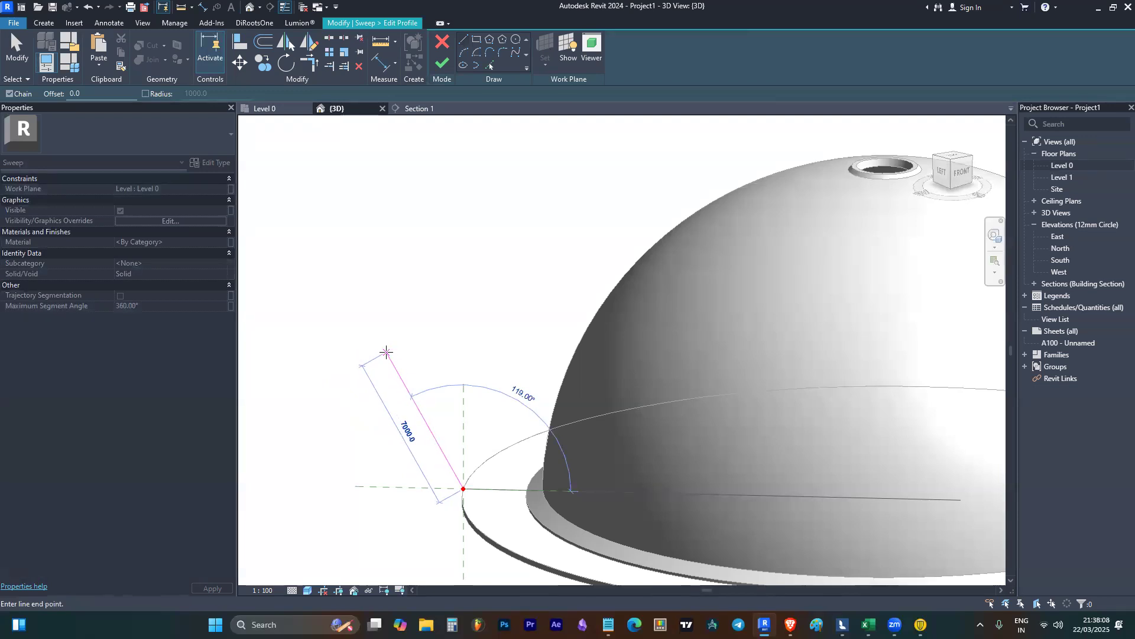
click(386, 353)
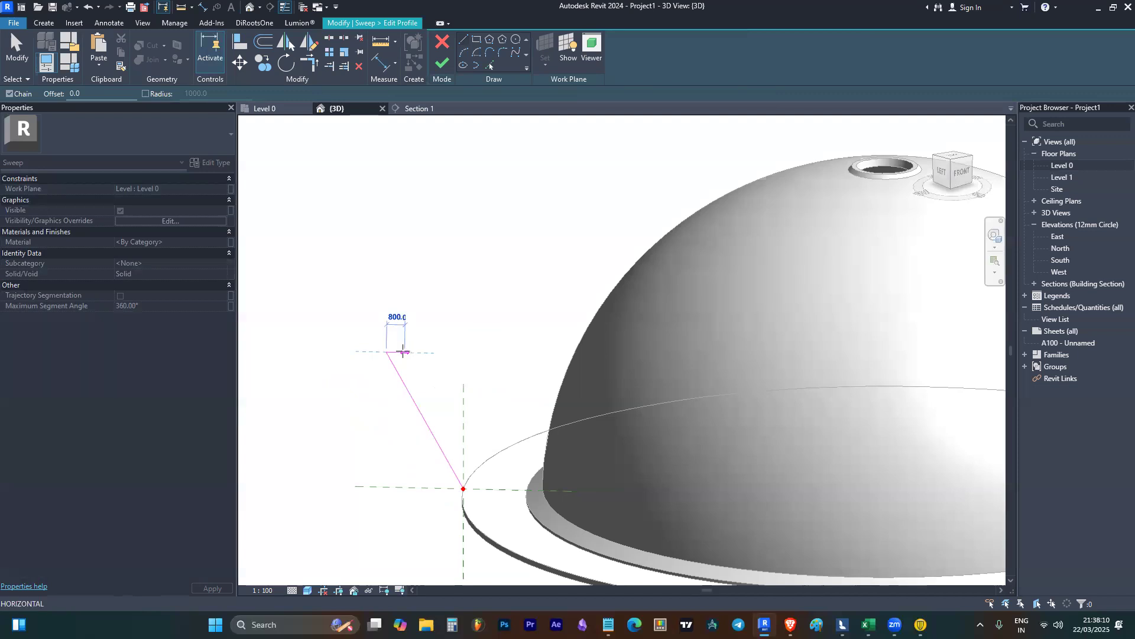
click(397, 352)
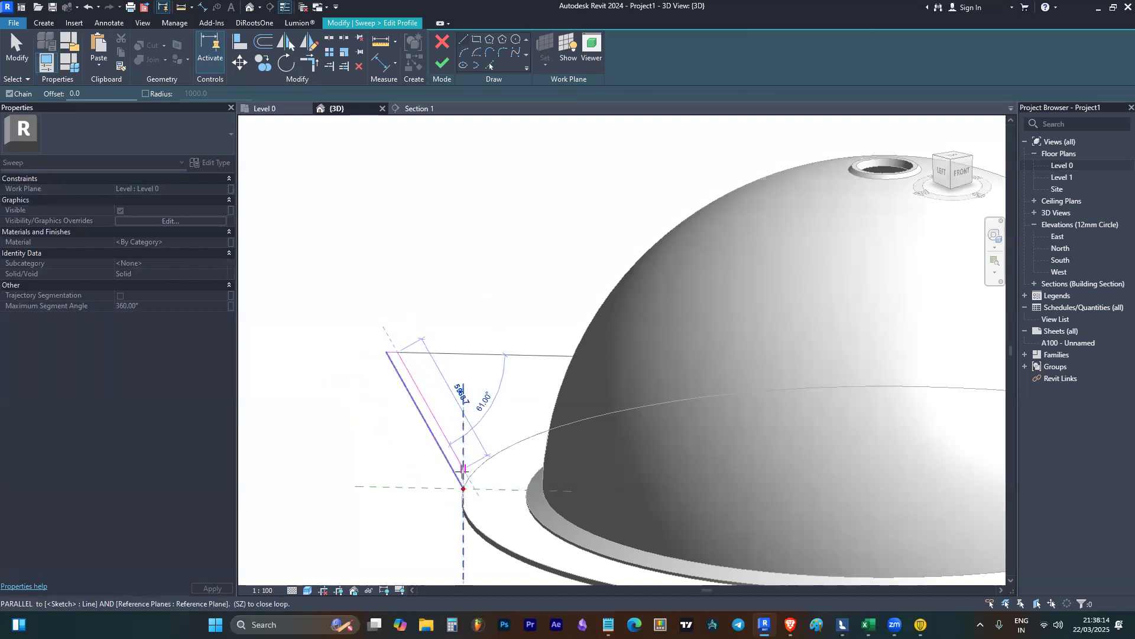
click(465, 489)
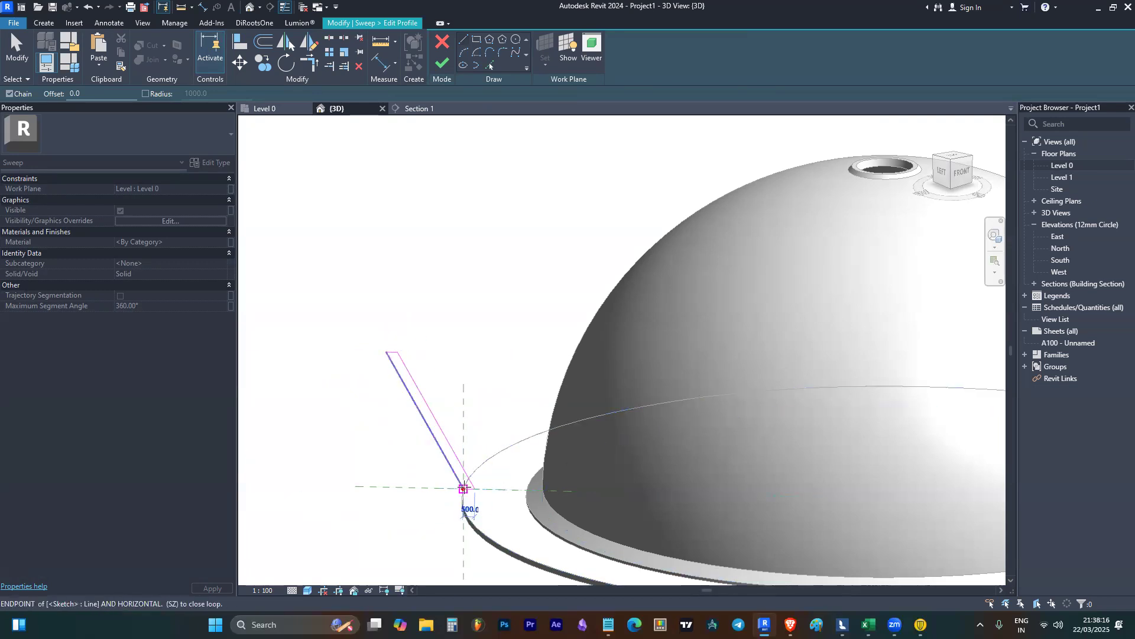
key(Escape)
key(Escape)
- Finish the profile and the sweep to form the leaning wall around the floor edge
scroll(467, 493, up, 3)
scroll(414, 333, down, 6)
mouse_move(418, 264)
shift+middle_down()
mouse_move(451, 467)
mouse_move(417, 278)
shift+middle_up()
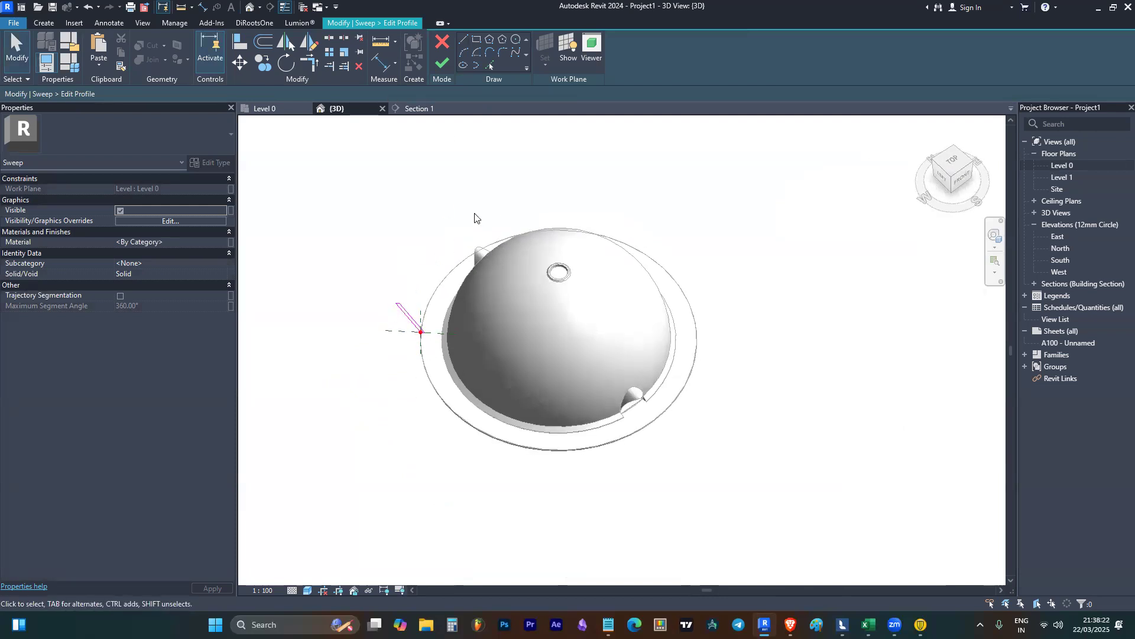
click(442, 61)
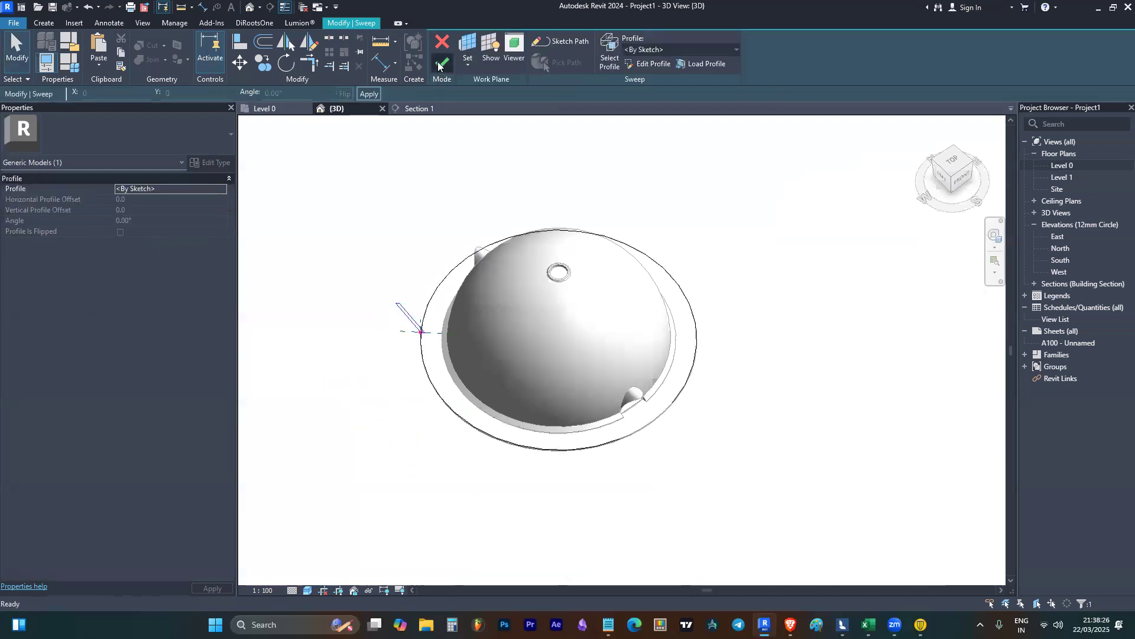
click(447, 61)
shift+middle_drag(725, 459, 654, 244)
scroll(428, 310, up, 2)
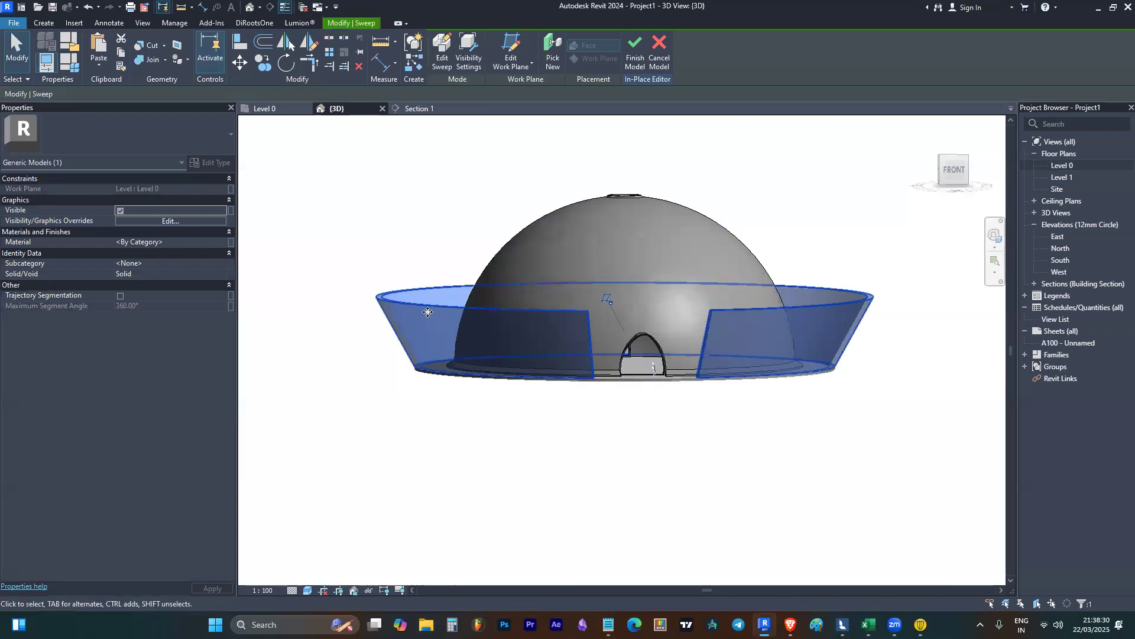
- Reopen the sweep's profile sketch and lower its top edge so the slanted sides are about 4916 mm long
double_click(396, 299)
click(444, 294)
scroll(441, 291, up, 4)
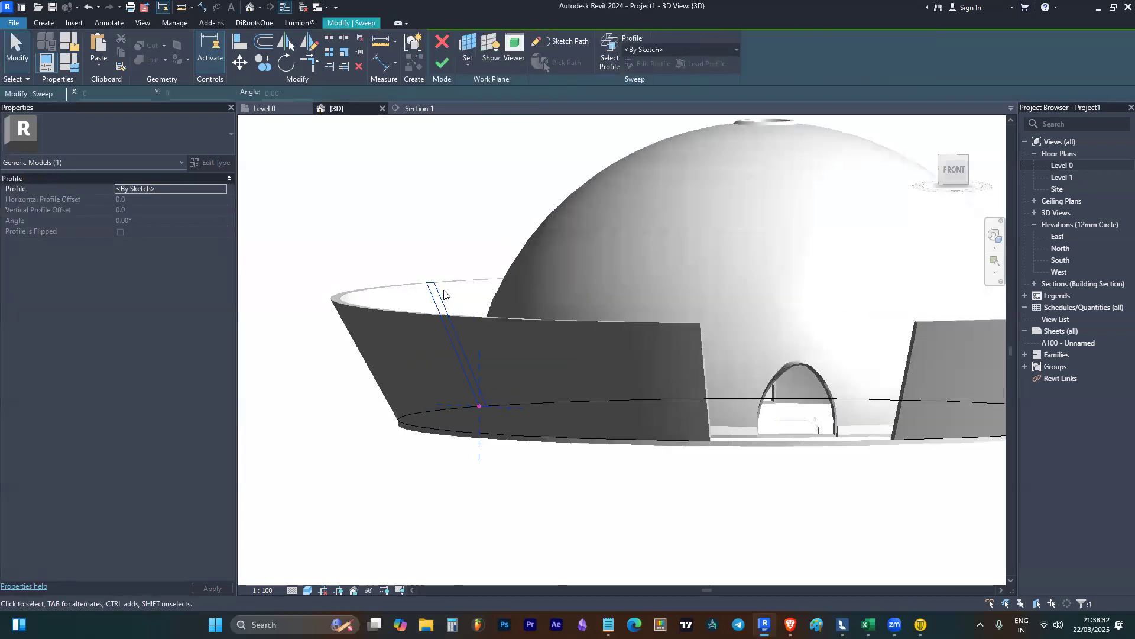
double_click(438, 289)
scroll(438, 296, up, 3)
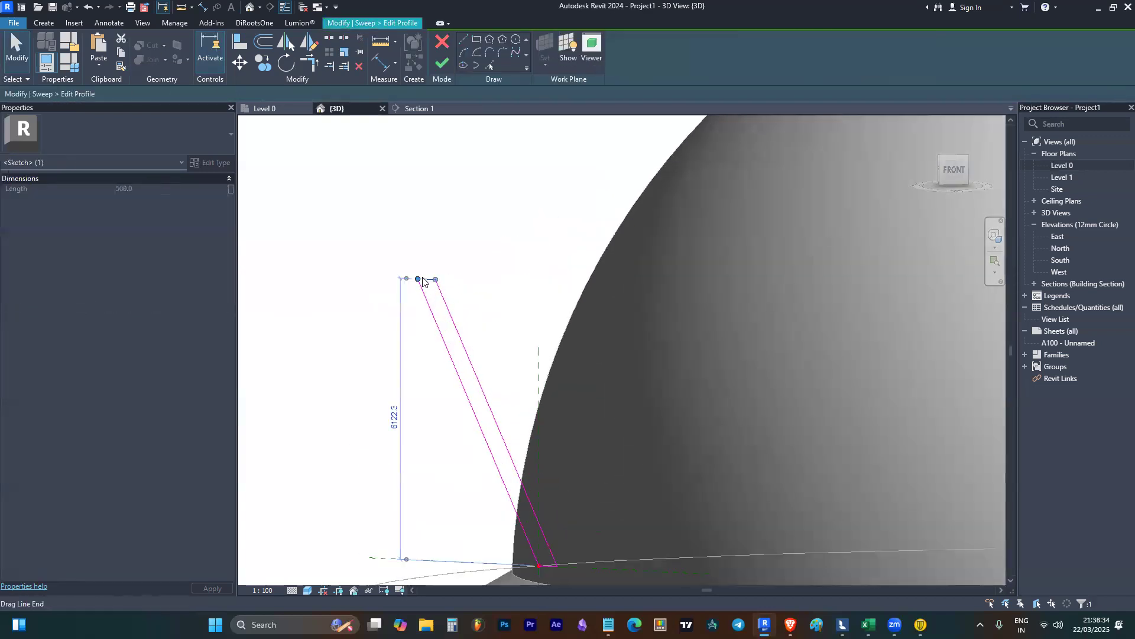
drag(438, 302, 473, 406)
scroll(363, 282, down, 5)
shift+middle_drag(381, 354, 451, 370)
scroll(408, 343, up, 2)
click(408, 339)
scroll(412, 329, up, 3)
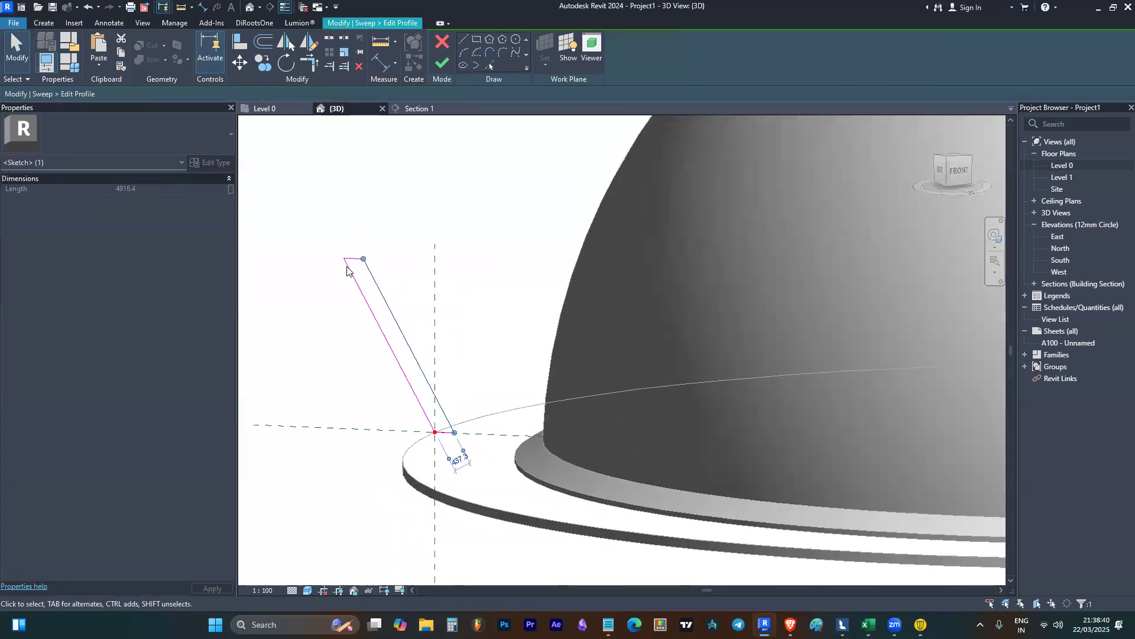
- Lower the profile's top edge further to make the leaning wall shorter
click(353, 259)
scroll(353, 258, up, 2)
drag(353, 259, 366, 301)
click(415, 256)
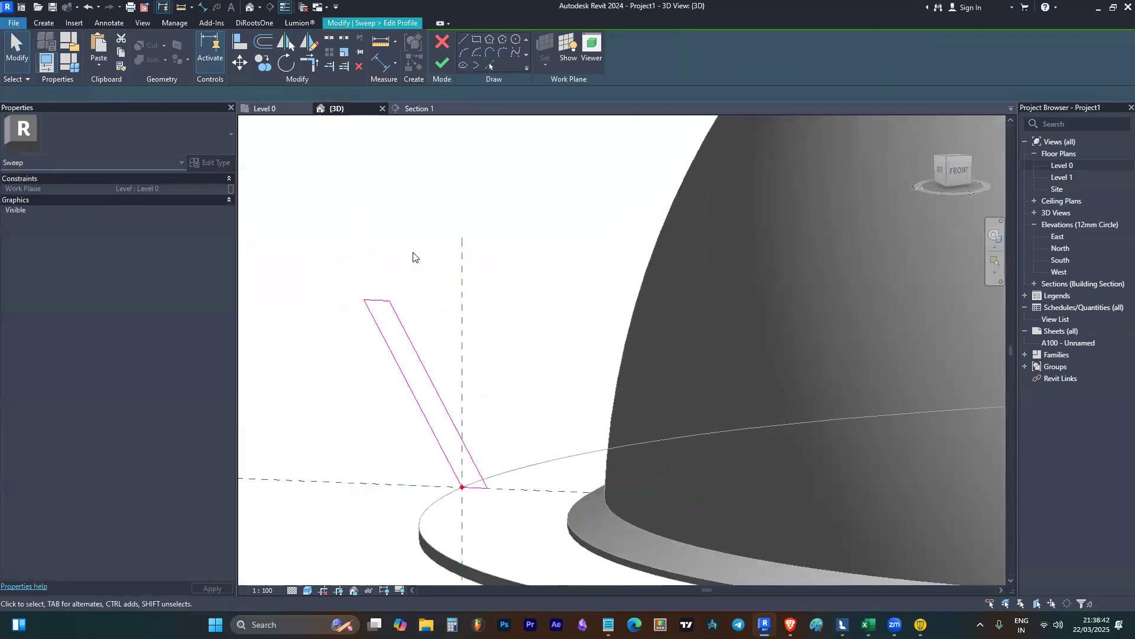
- Finish the shortened profile and the sweep edit
scroll(415, 254, down, 5)
shift+middle_drag(425, 259, 484, 318)
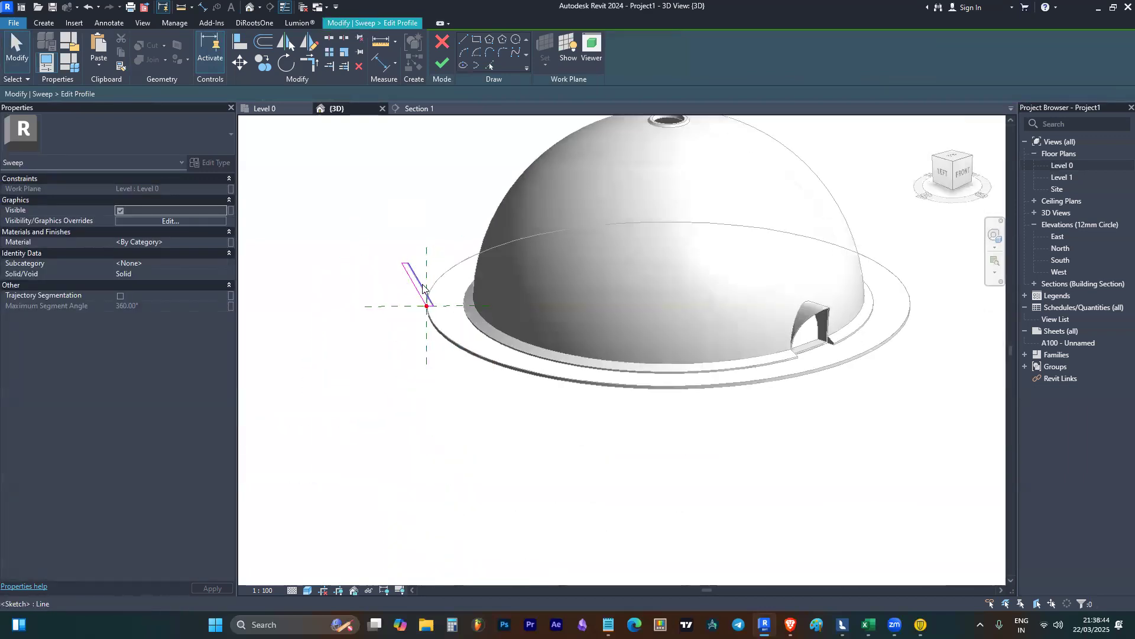
click(440, 63)
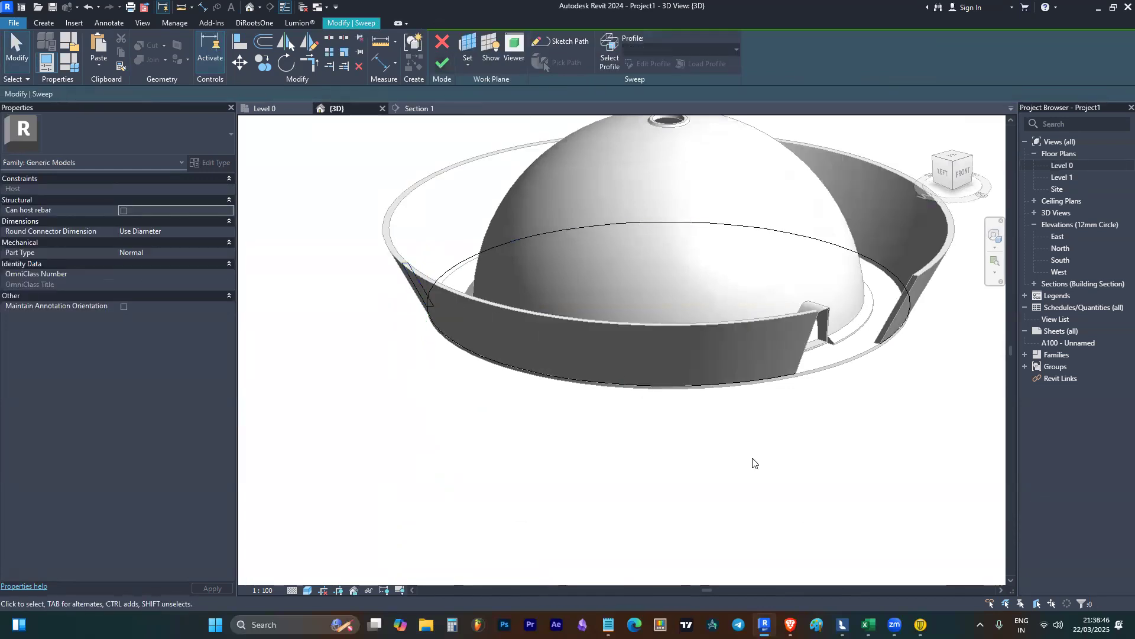
click(443, 62)
shift+middle_drag(788, 484, 627, 493)
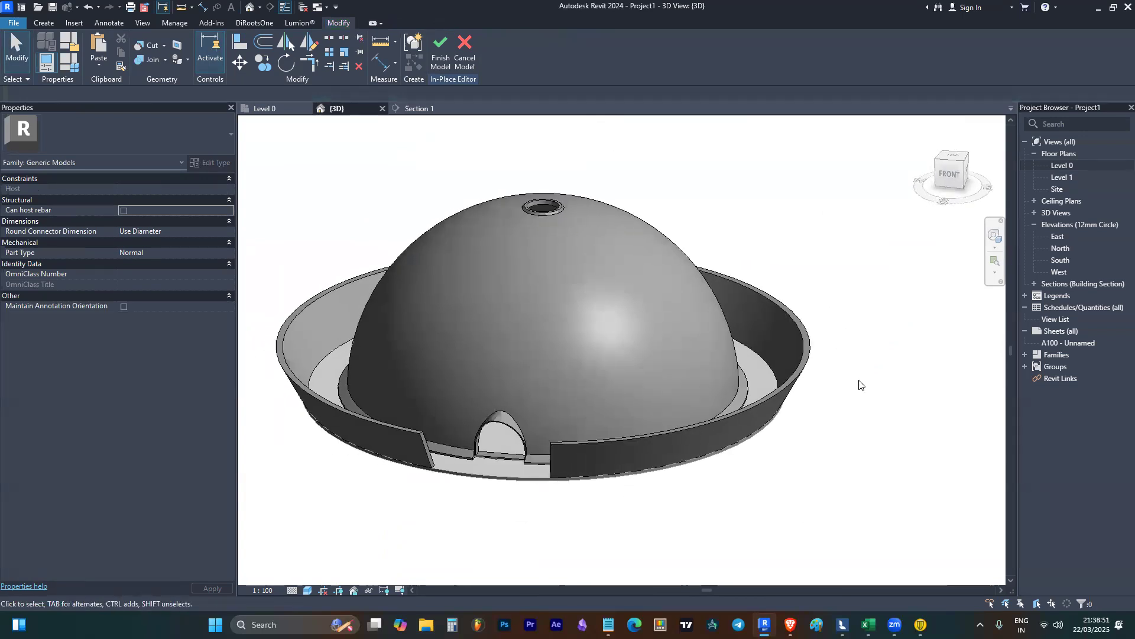
- Examine the leaning perimeter wall, its open ends and the gap at the arch entrance from several angles
click(802, 358)
key(Escape)
shift+middle_drag(441, 420, 470, 307)
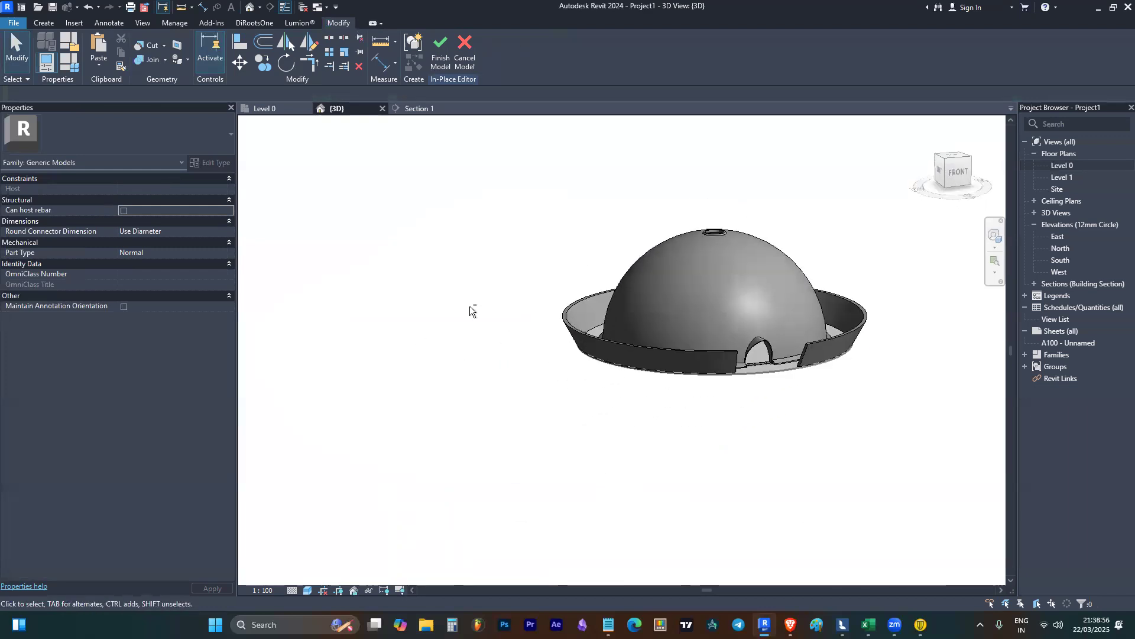
click(569, 322)
scroll(672, 313, up, 3)
key(Escape)
shift+middle_drag(600, 371, 603, 435)
scroll(372, 410, down, 3)
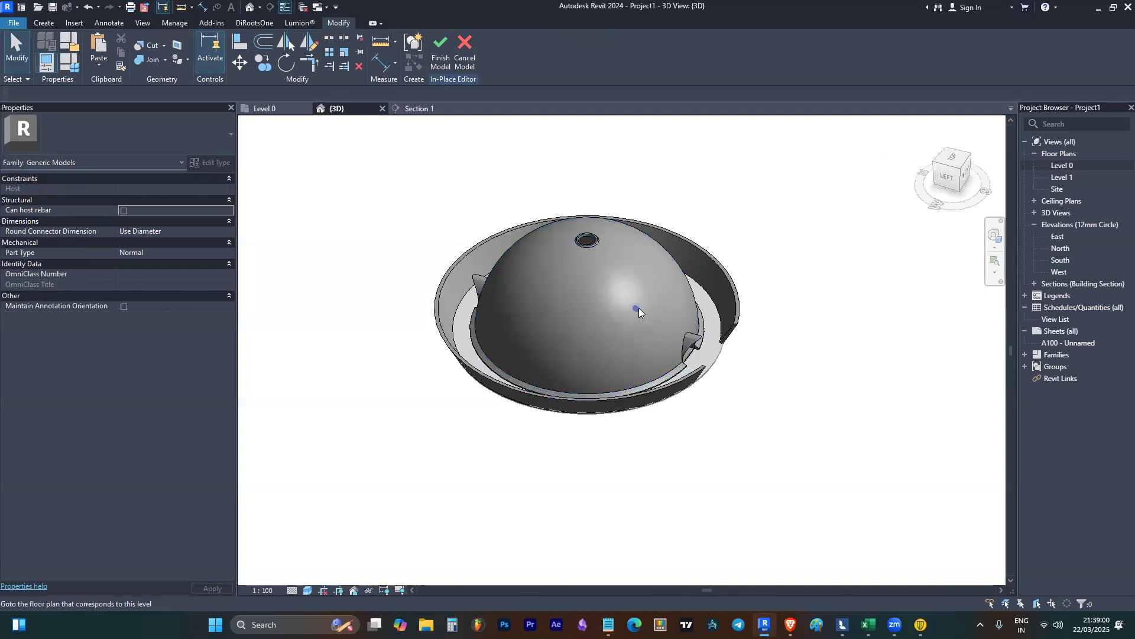
click(702, 381)
scroll(702, 379, up, 5)
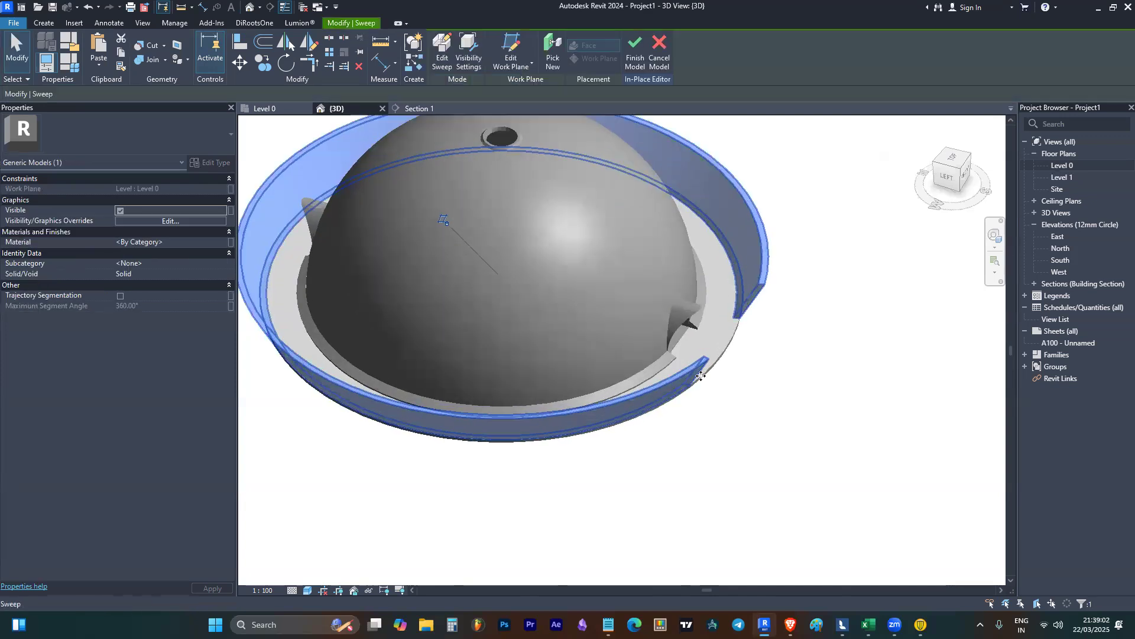
scroll(633, 333, down, 5)
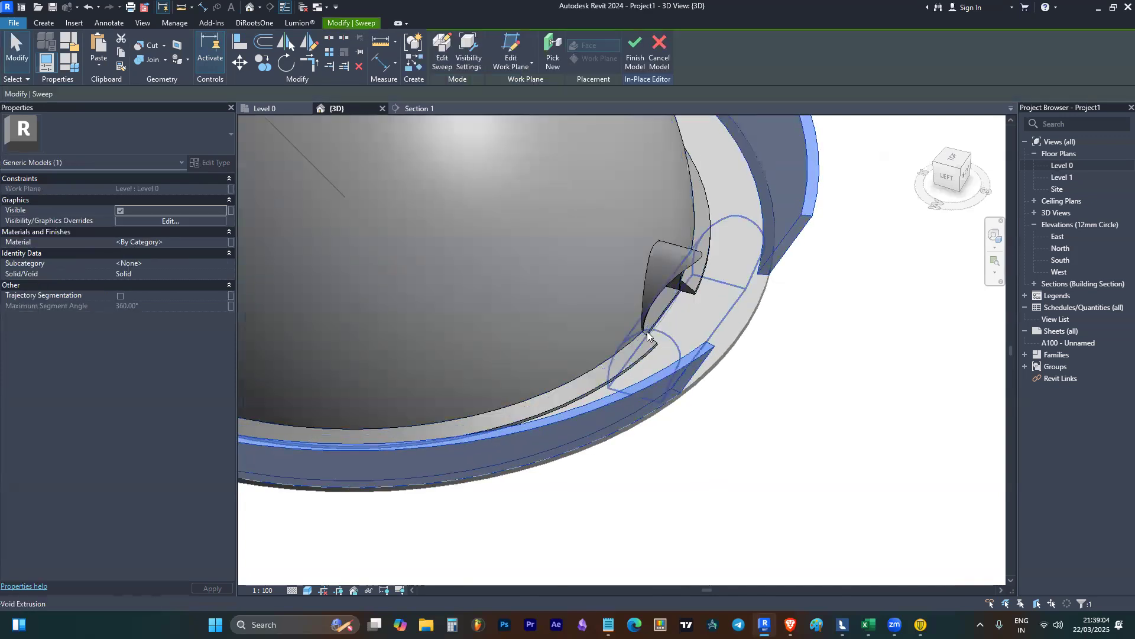
click(720, 394)
scroll(617, 406, up, 4)
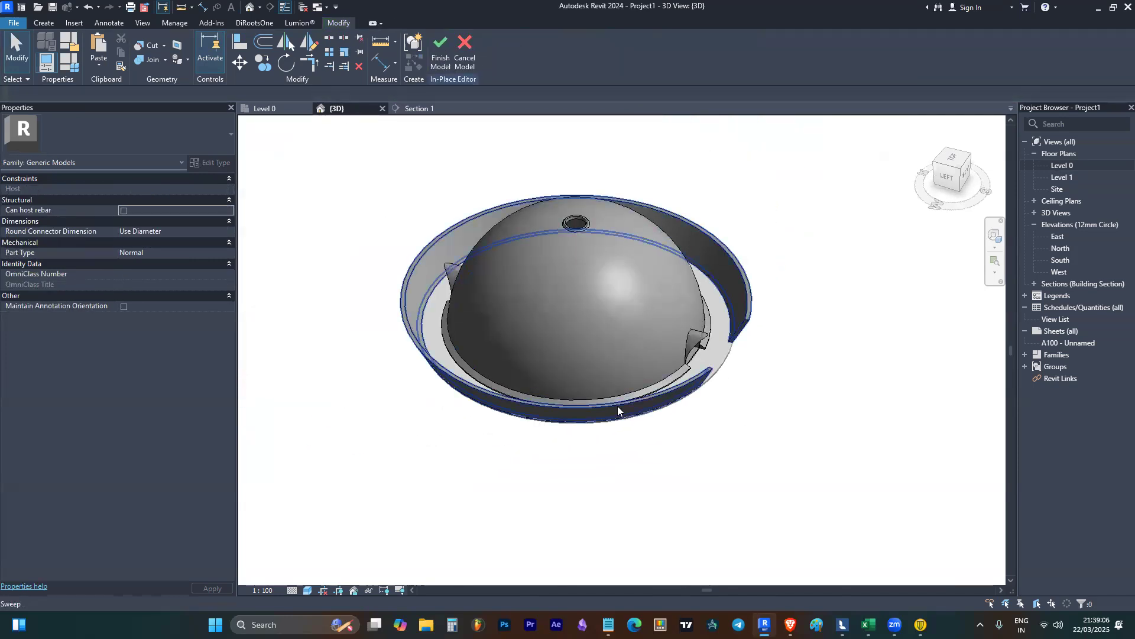
click(712, 385)
shift+middle_drag(795, 477, 504, 338)
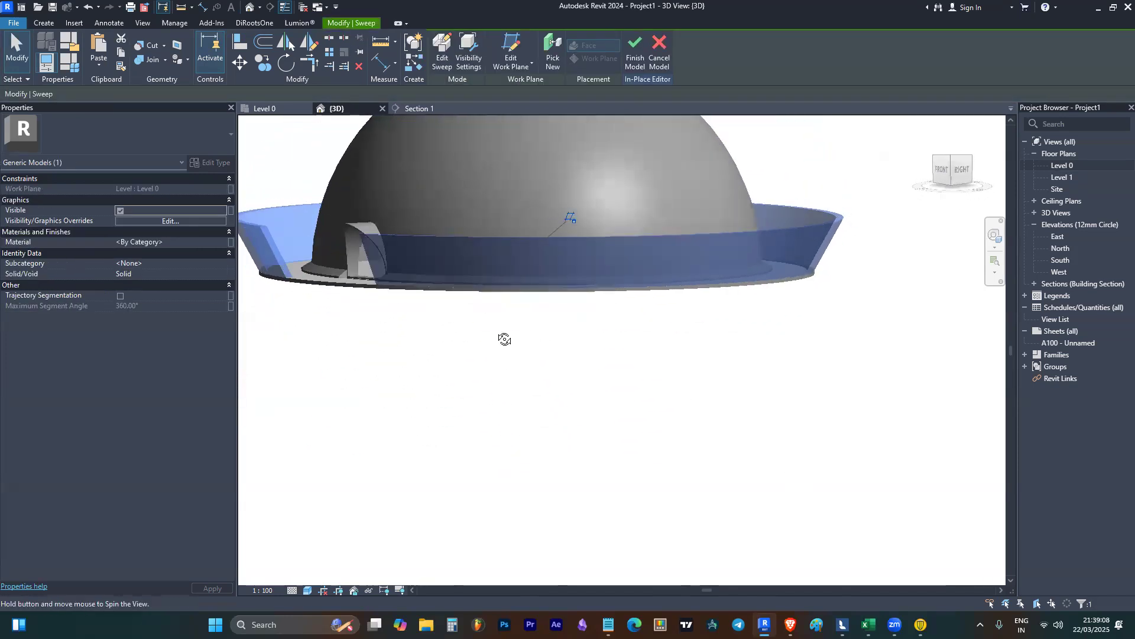
scroll(621, 365, down, 2)
click(668, 369)
click(748, 288)
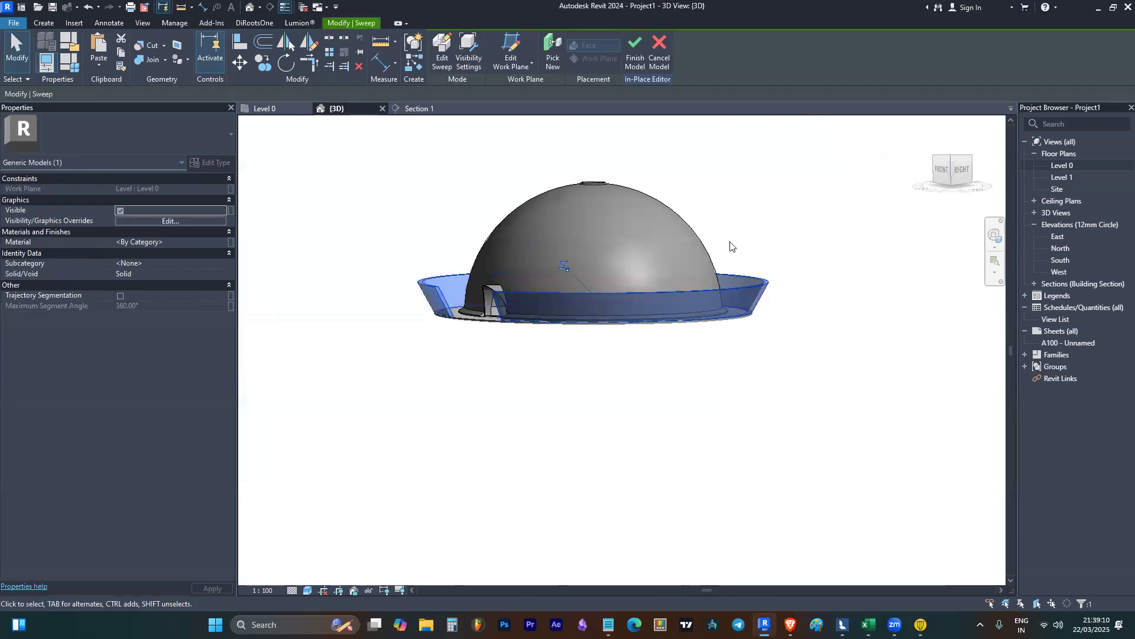
- Inspect the leaning wall's height and slope around the dome from front and raised angles, briefly reopening its sweep for editing
click(55, 18)
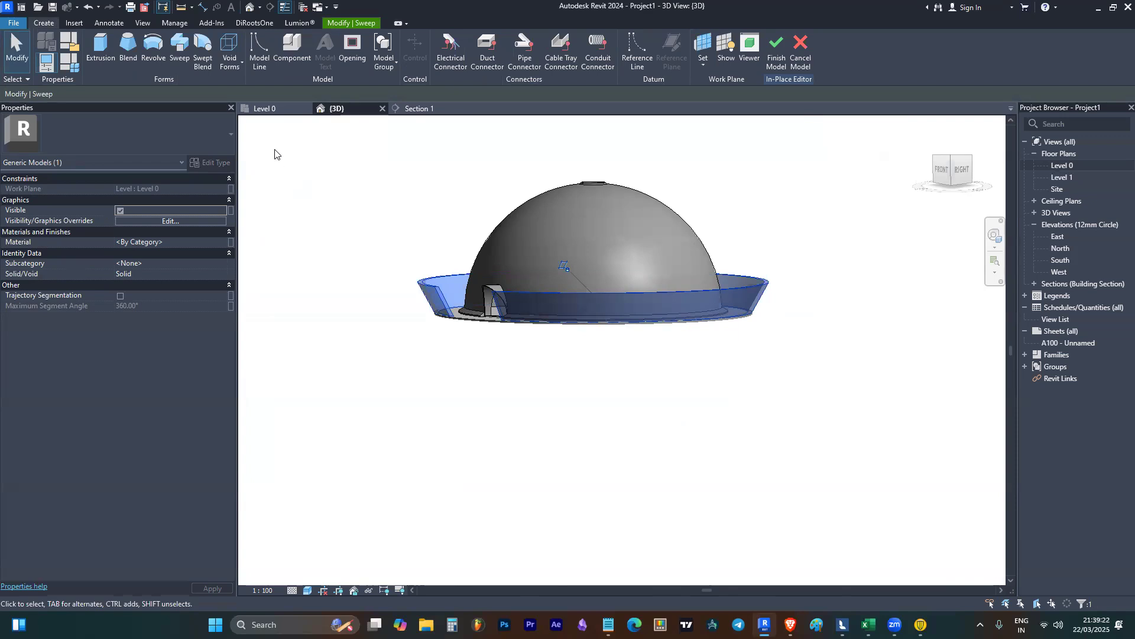
scroll(427, 288, down, 4)
scroll(407, 270, up, 5)
shift+middle_drag(328, 323, 633, 310)
scroll(624, 303, up, 3)
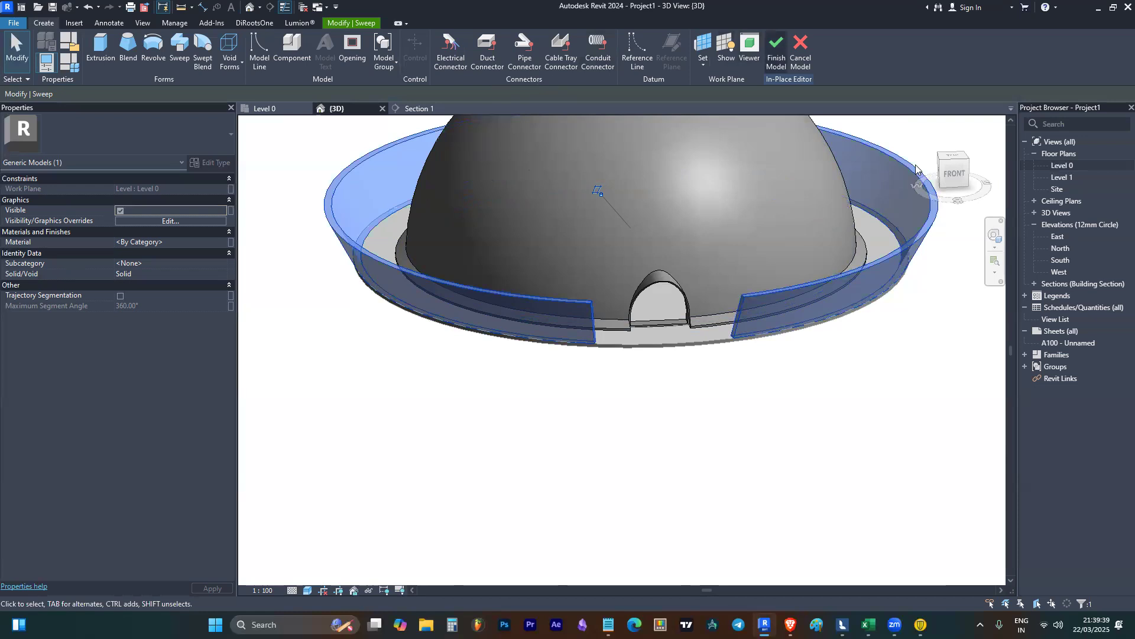
shift+middle_drag(763, 266, 717, 238)
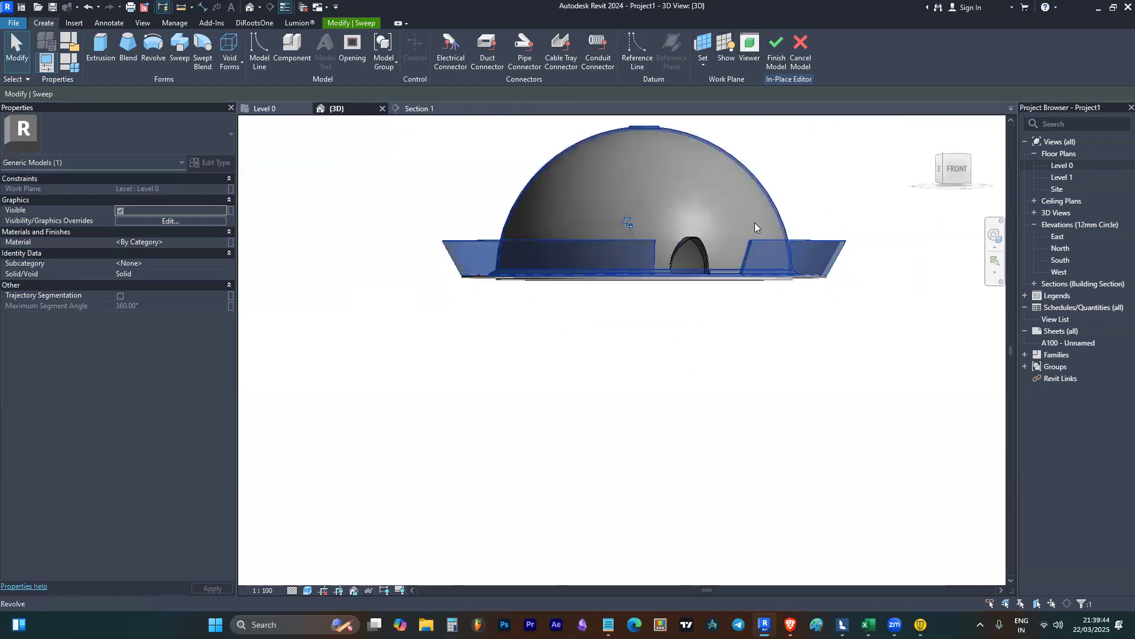
shift+middle_drag(653, 280, 591, 398)
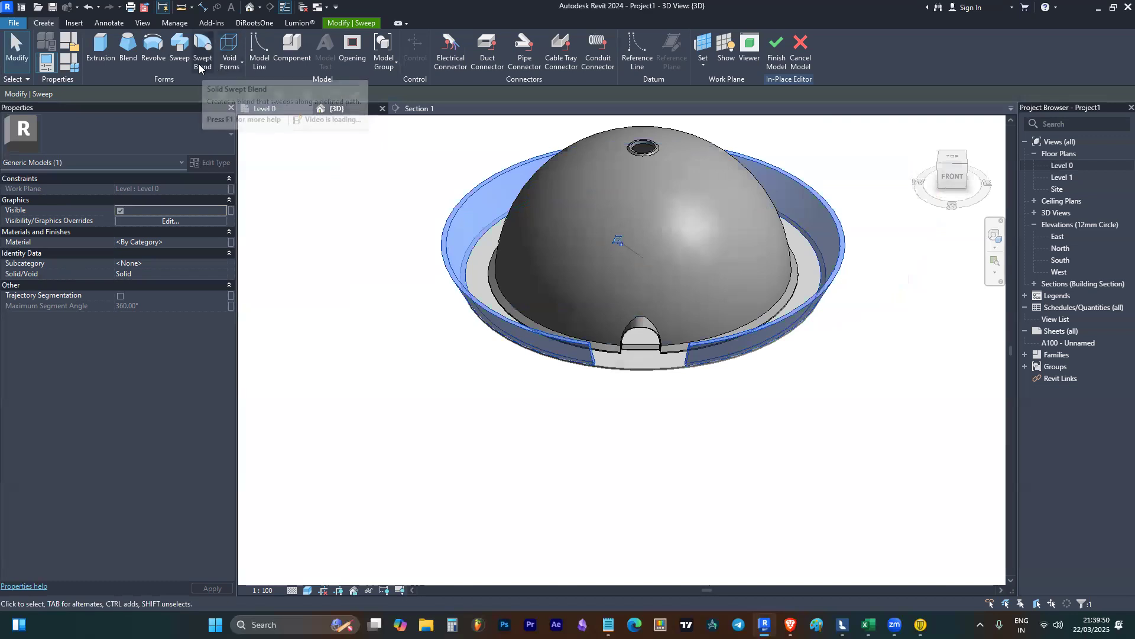
double_click(451, 227)
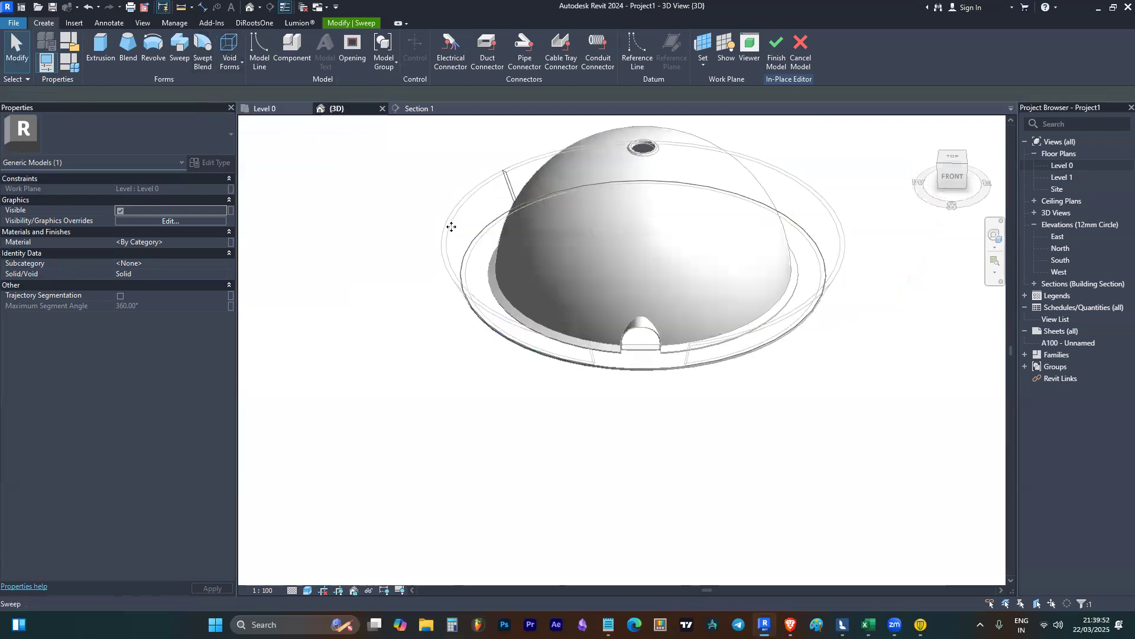
click(442, 63)
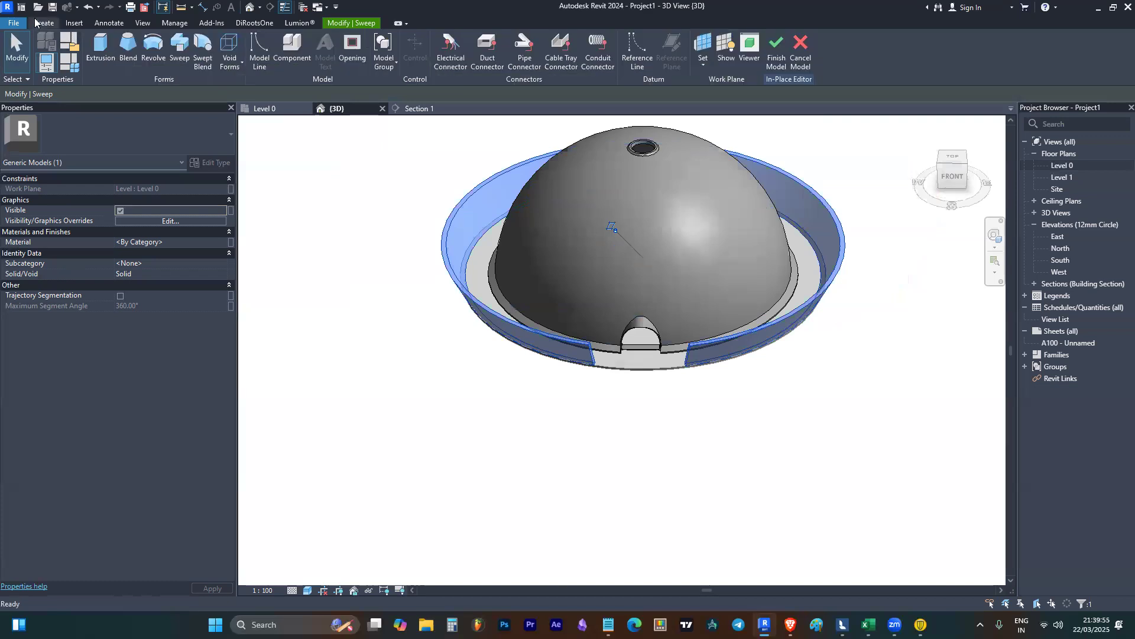
- Start a Swept Blend in the Level 0 plan and pick the perimeter wall's inner base arcs as its path, leaving the entrance gap open
click(203, 53)
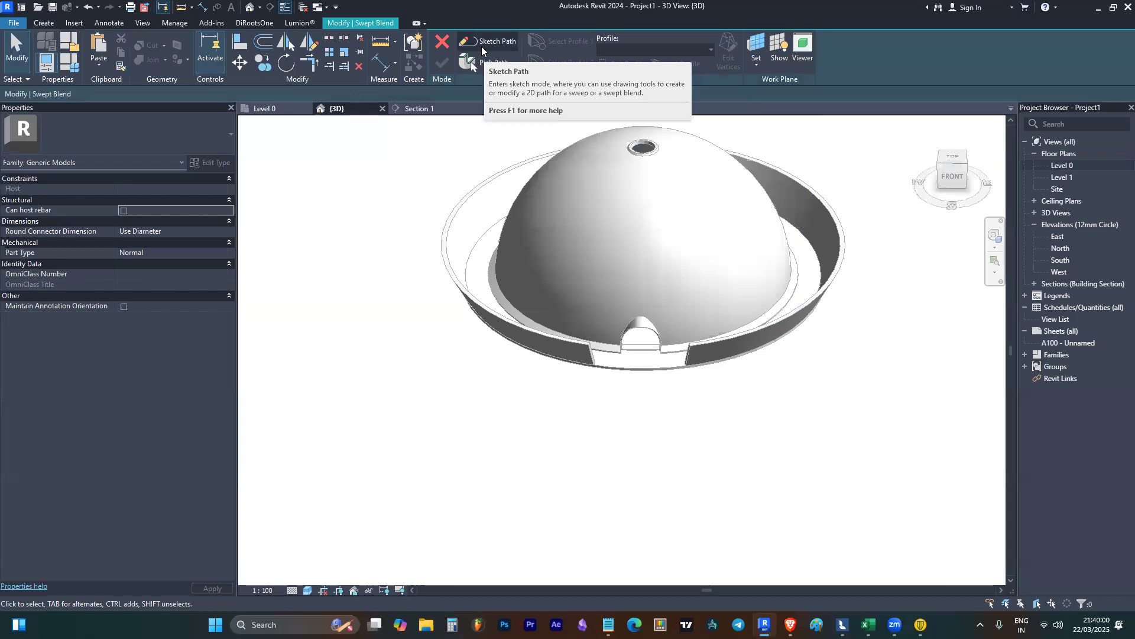
double_click(1050, 168)
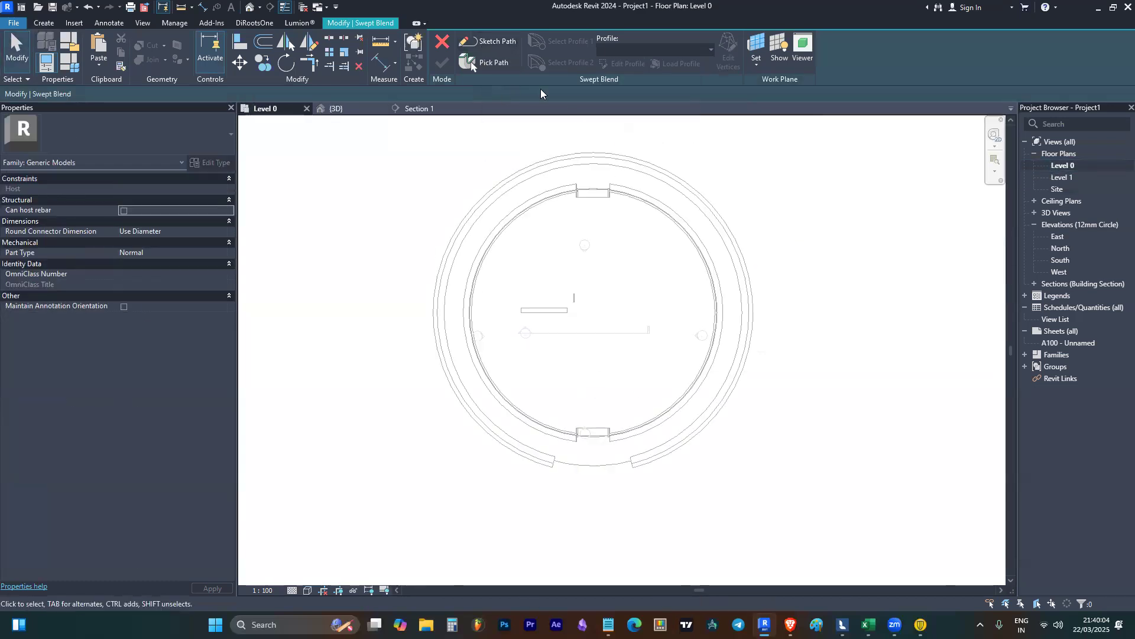
click(496, 41)
click(490, 53)
click(550, 173)
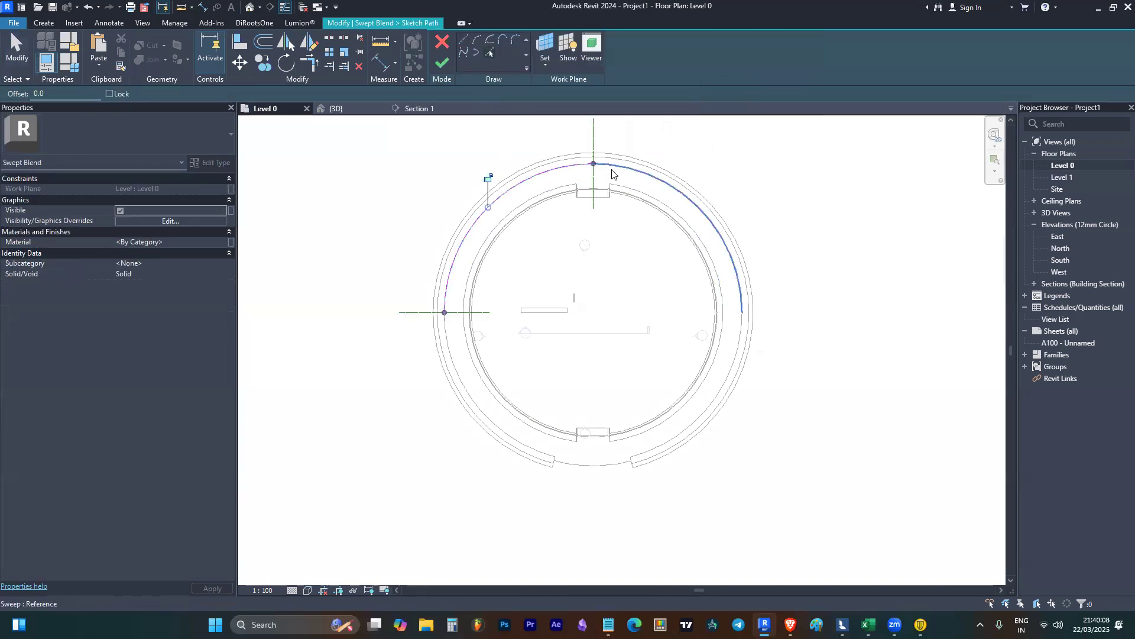
click(622, 173)
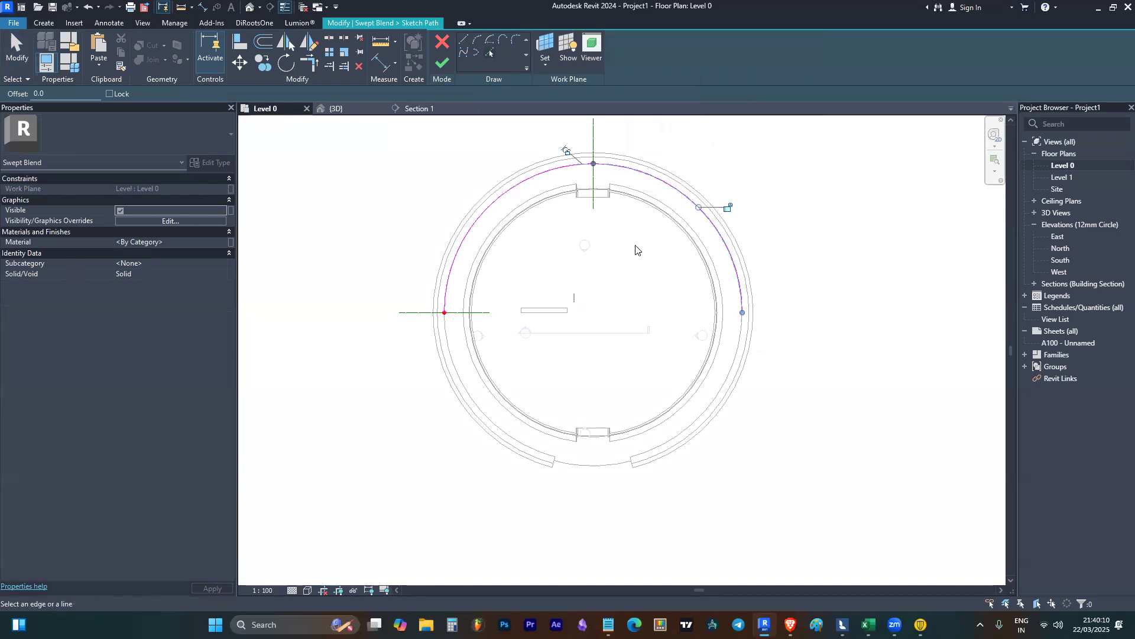
click(495, 427)
key(Escape)
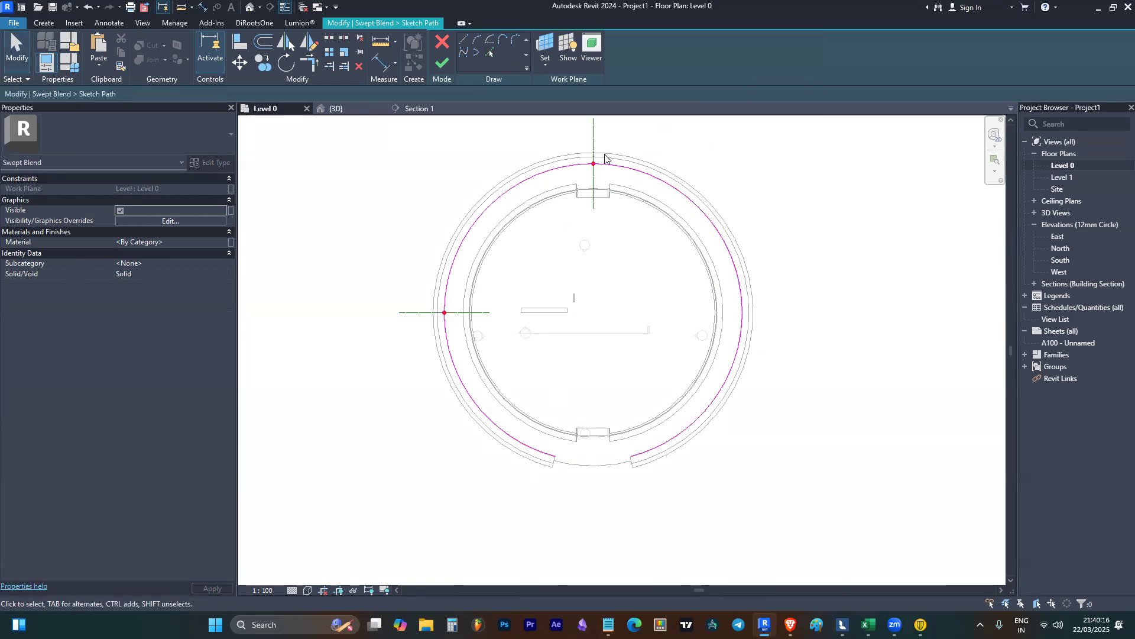